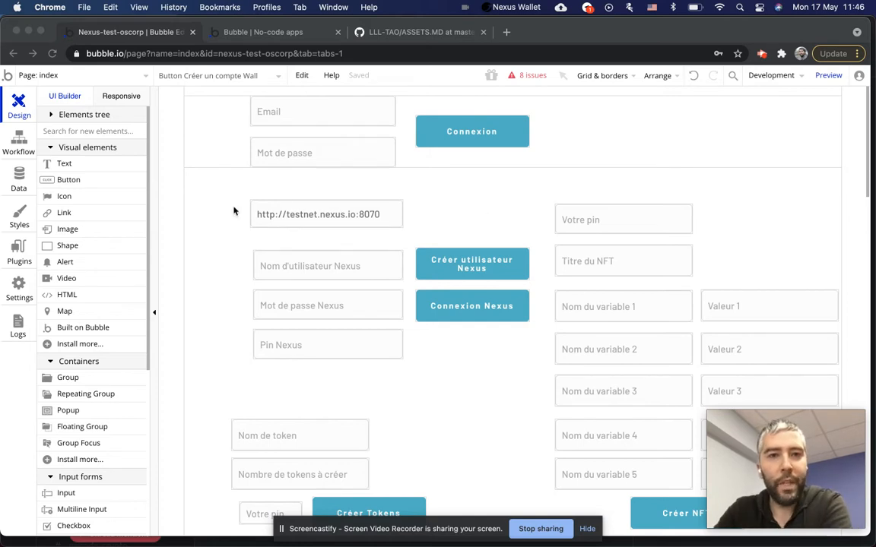
Open the Nexus Blockchain plugin (version 2.0.6) under Installed Plugins and scroll through its details.
left_click(500, 219)
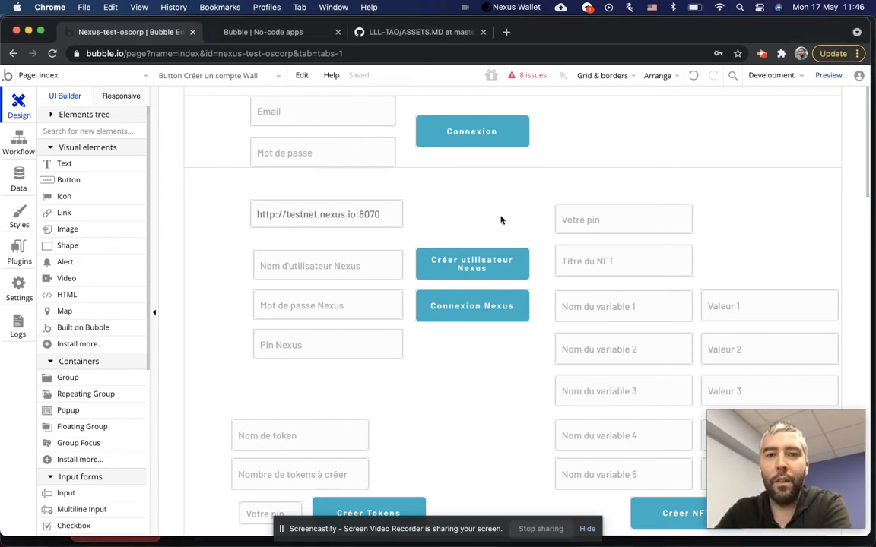
left_click(22, 235)
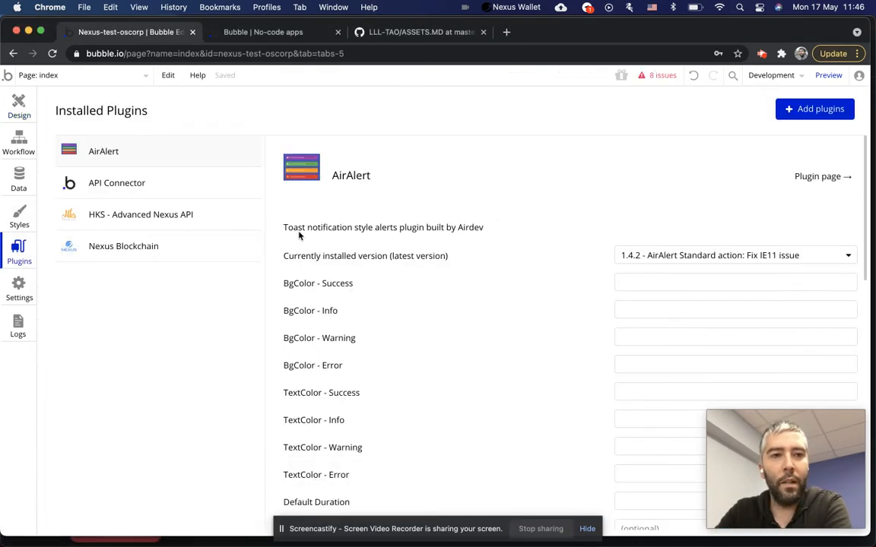
left_click(148, 251)
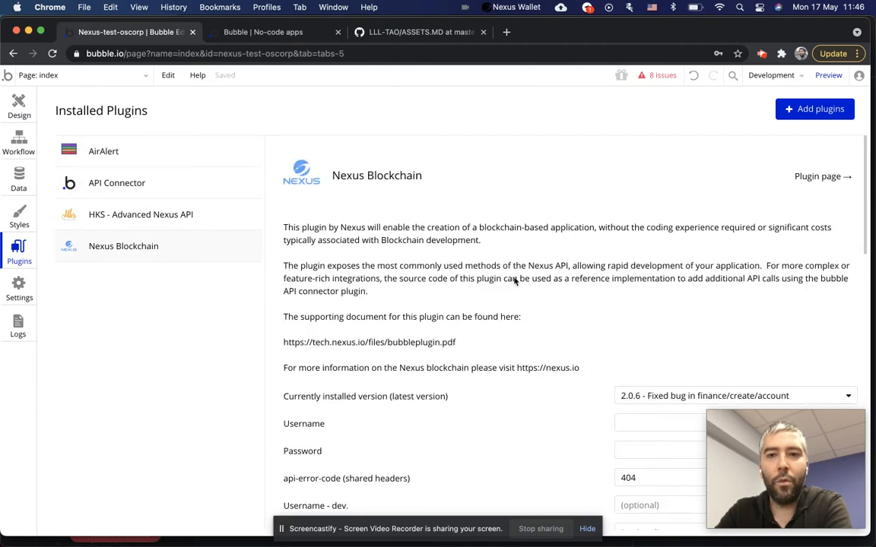
scroll(515, 281, "down", 3)
scroll(422, 287, "up", 3)
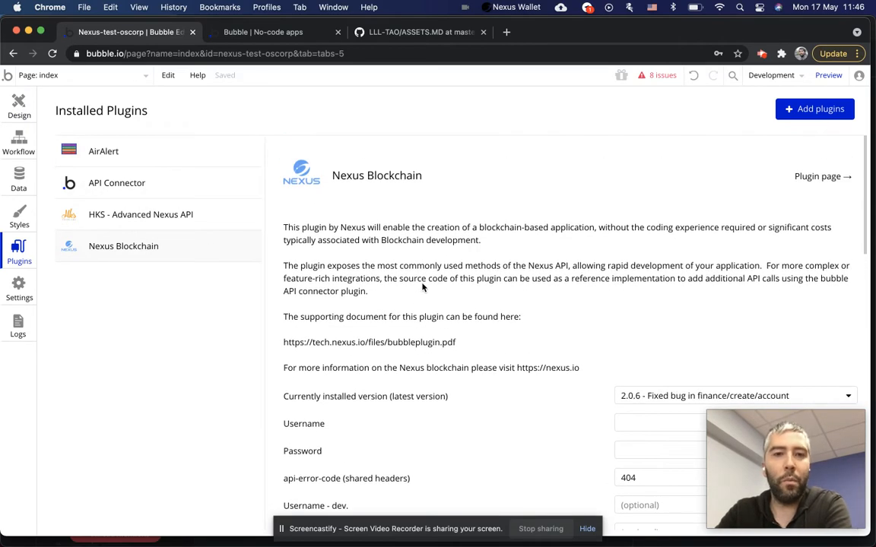
scroll(422, 287, "down", 1)
scroll(397, 248, "up", 1)
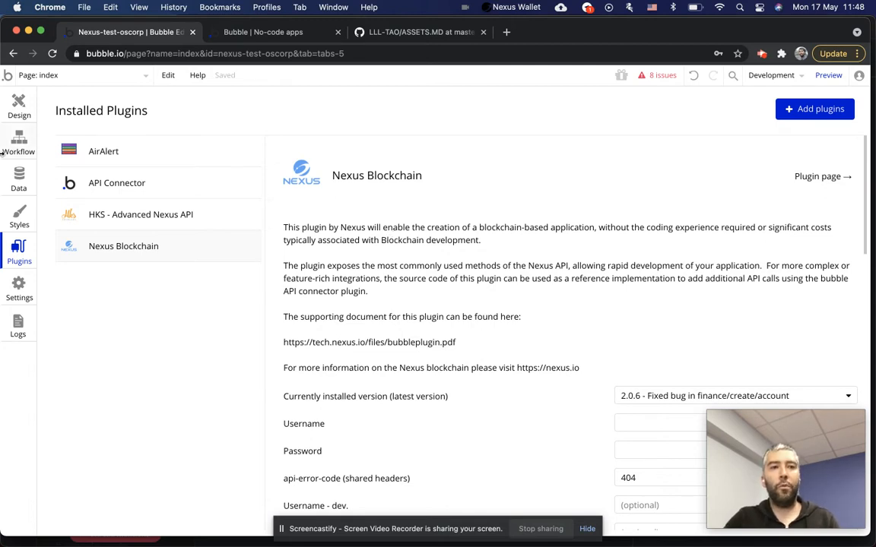
Open the user entry in All Users, select its Unique id, and cancel without saving.
left_click(18, 170)
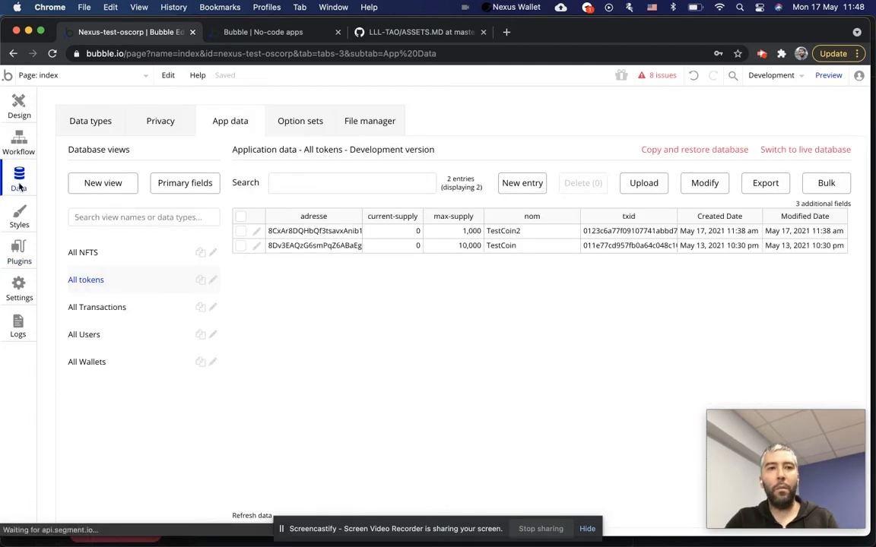
left_click(117, 334)
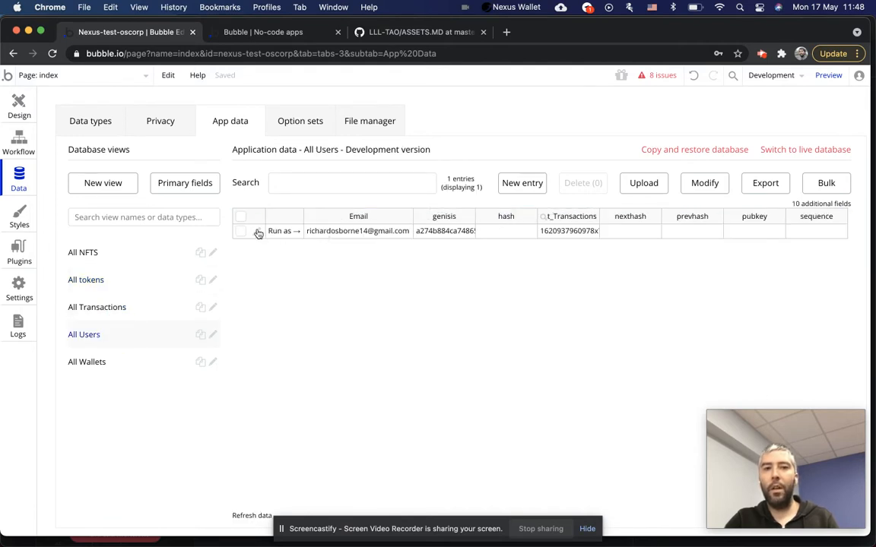
left_click(380, 230)
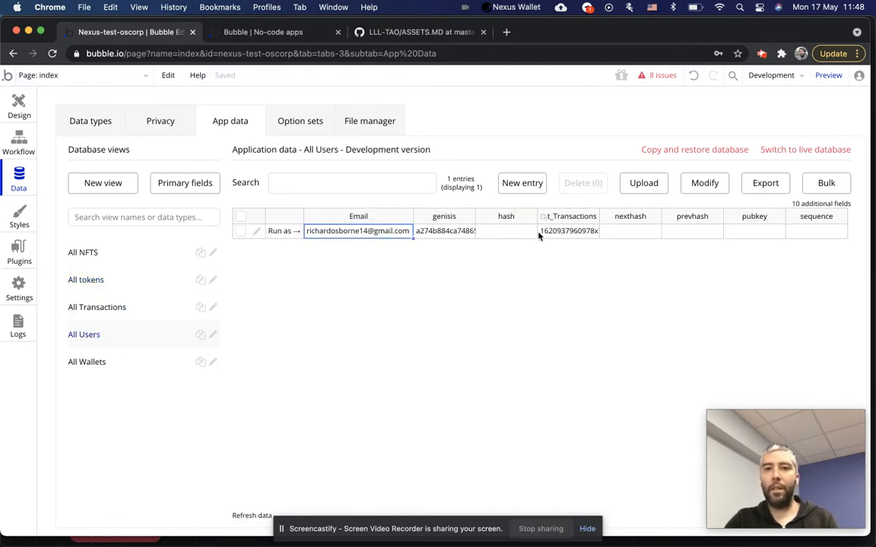
left_click(494, 234)
left_click(257, 232)
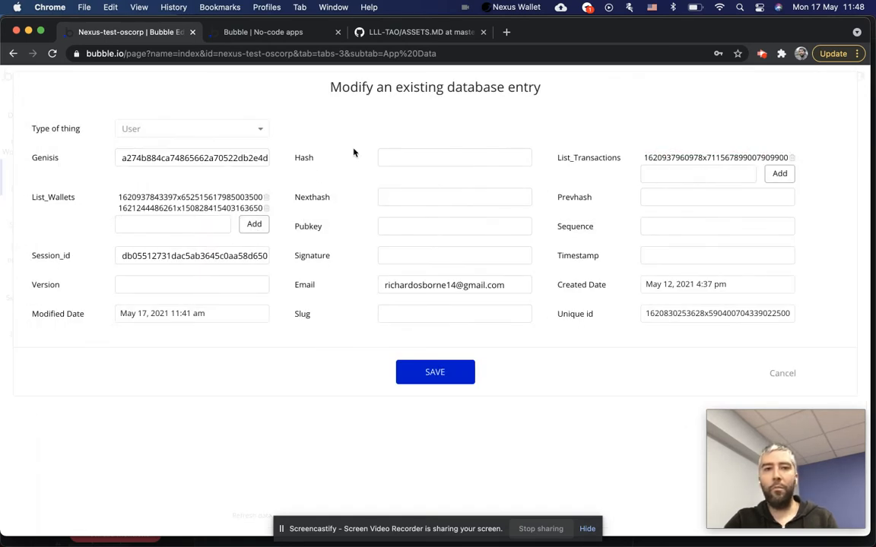
double_click(678, 312)
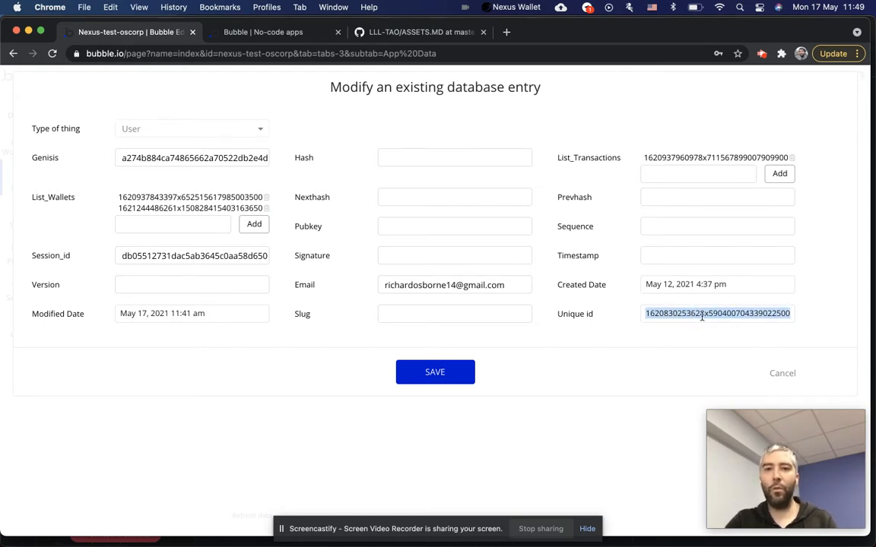
left_click(782, 374)
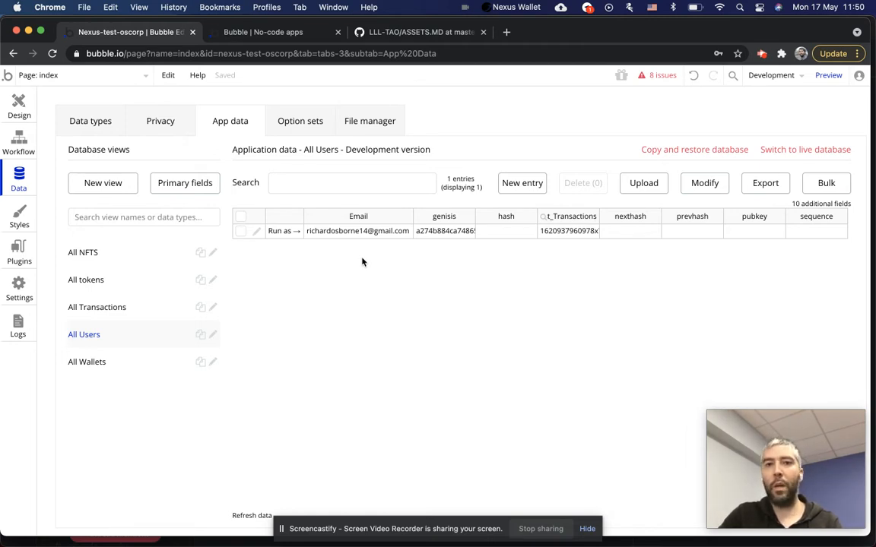
left_click(404, 231)
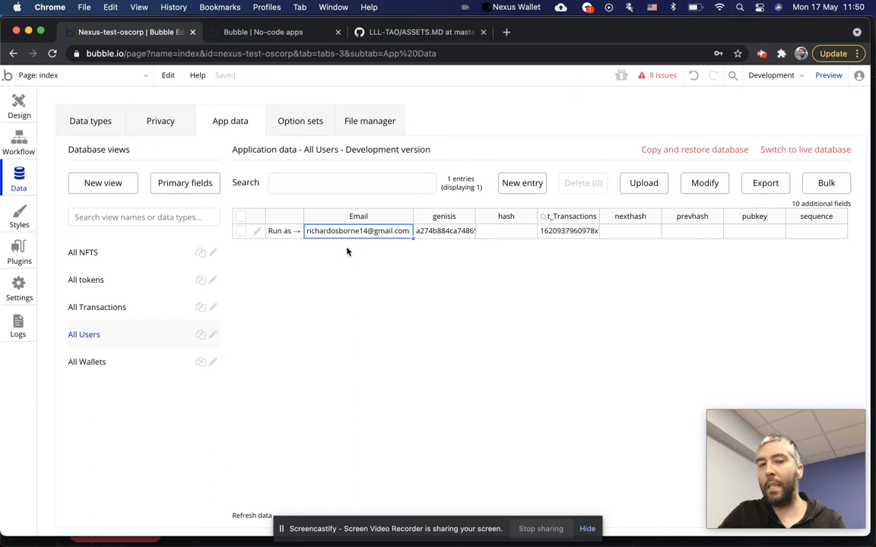
left_click(257, 232)
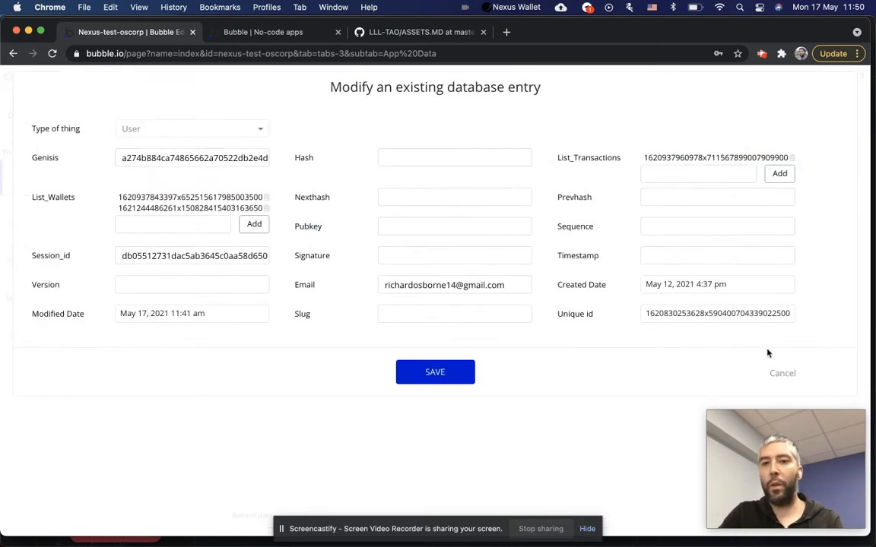
double_click(732, 316)
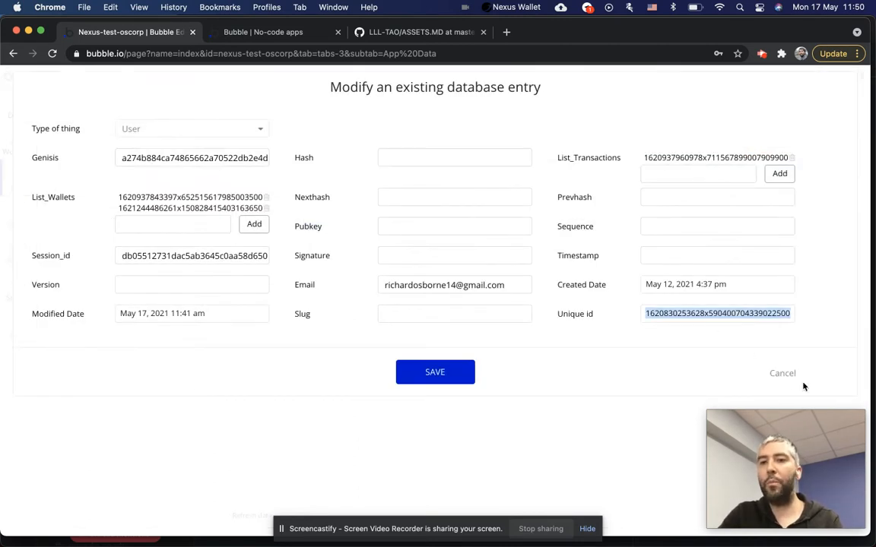
left_click(782, 374)
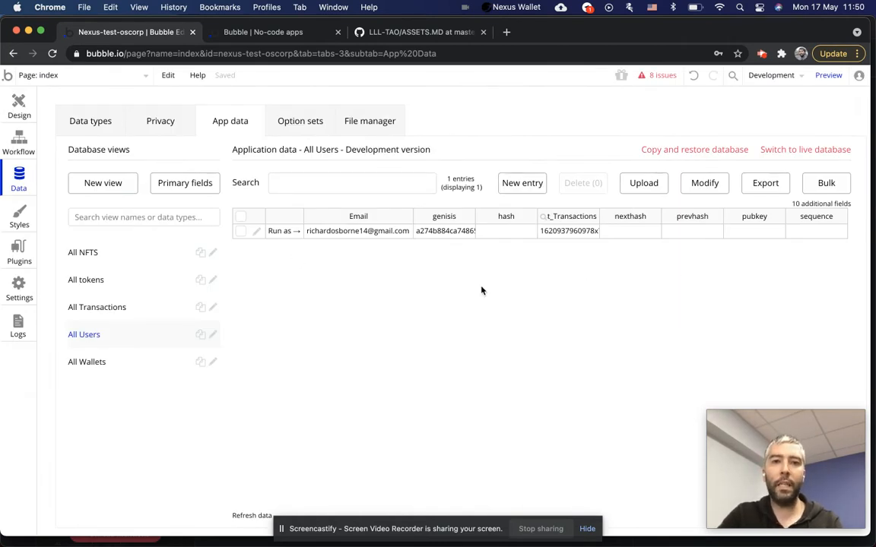
Leave the All Users Email cell and scroll through the Nexus Blockchain plugin settings.
left_click(354, 233)
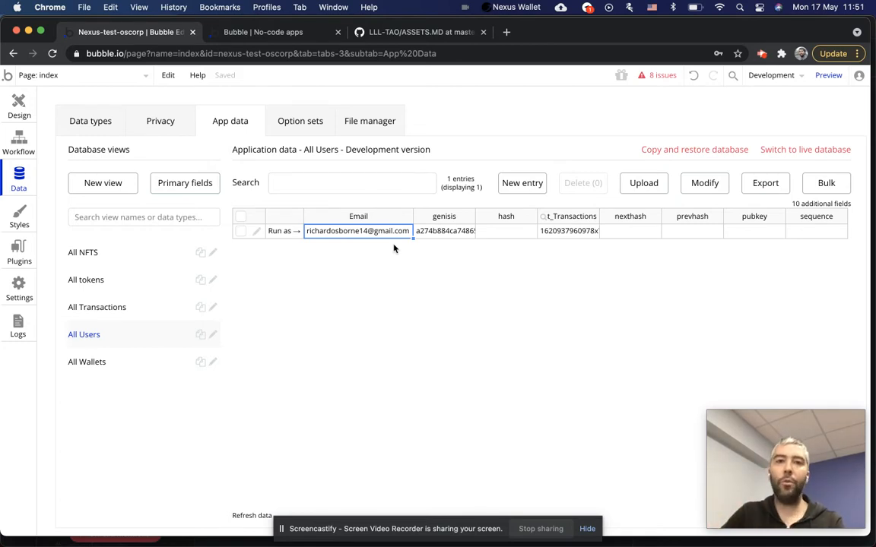
left_click(350, 272)
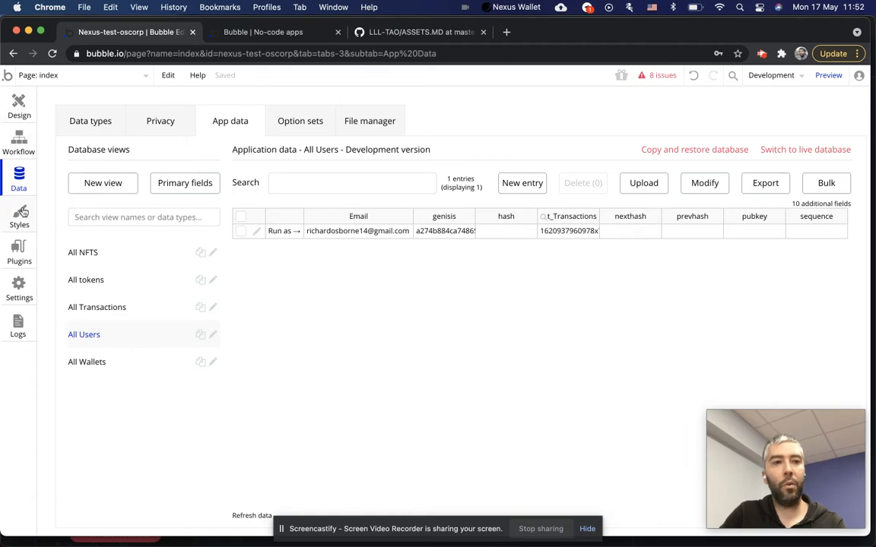
left_click(19, 245)
scroll(479, 257, "down", 3)
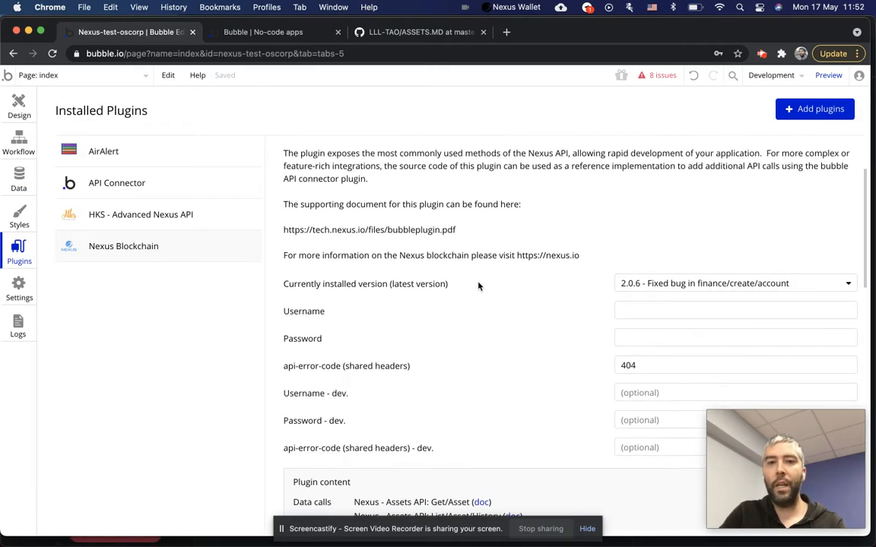
scroll(479, 285, "up", 3)
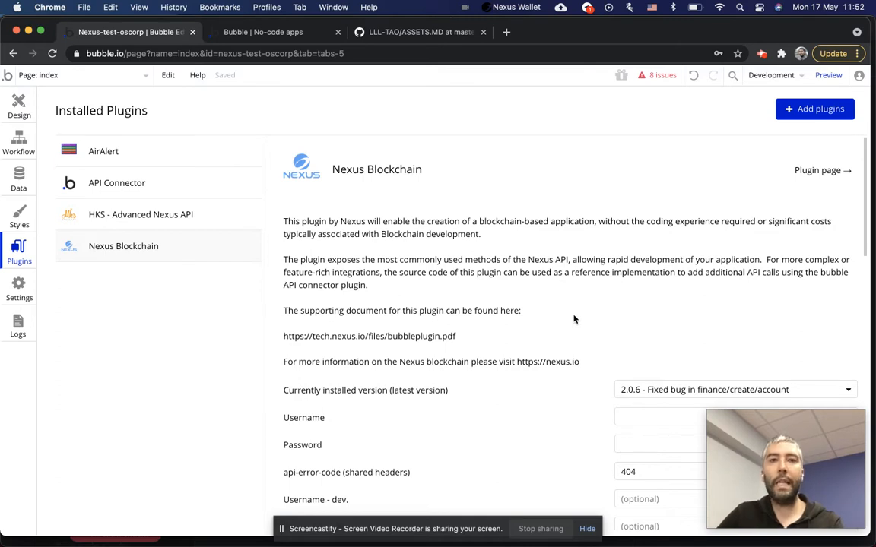
Inspect the All tokens records (TestCoin 10,000 and TestCoin2 1,000 max supply), then switch to All NFTS.
left_click(16, 173)
left_click(102, 283)
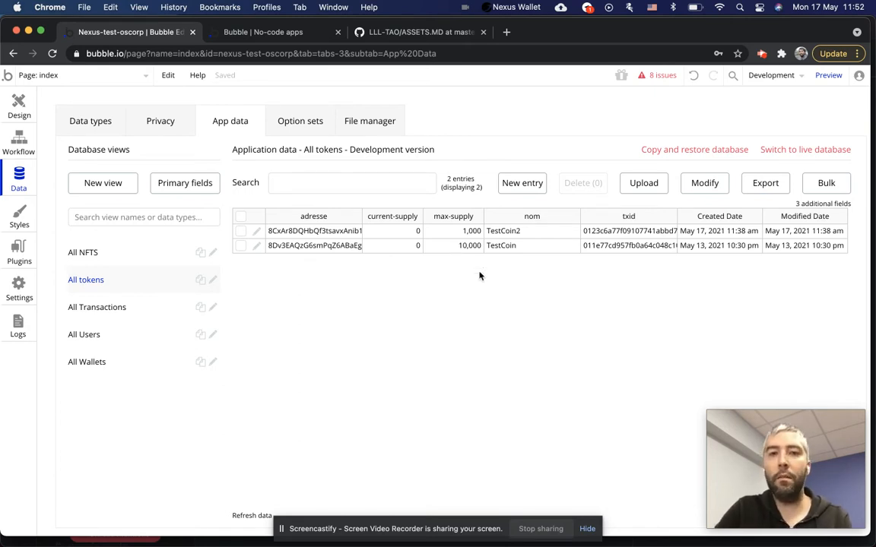
left_click(458, 250)
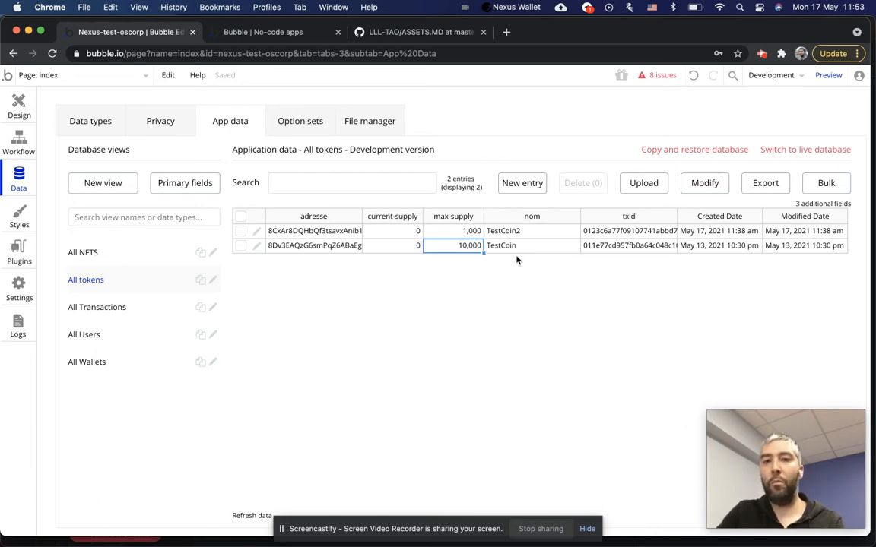
left_click(518, 230)
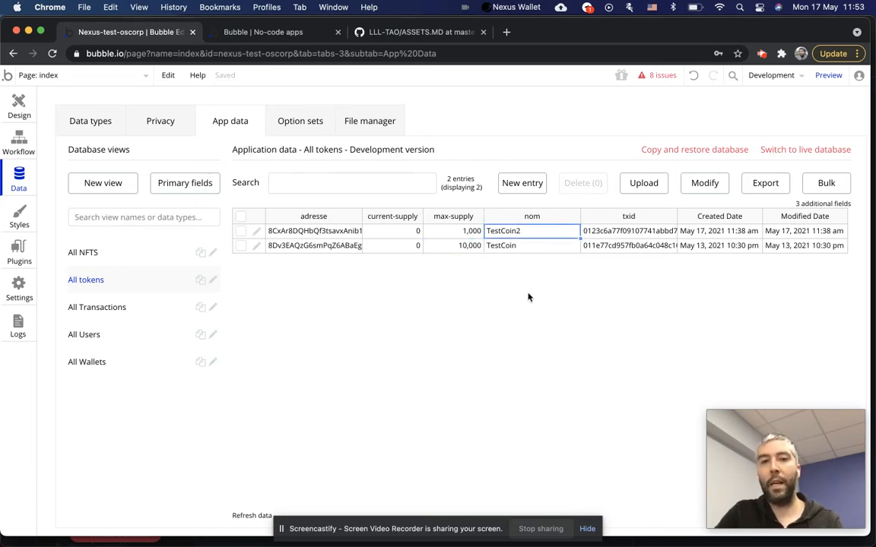
left_click(459, 233)
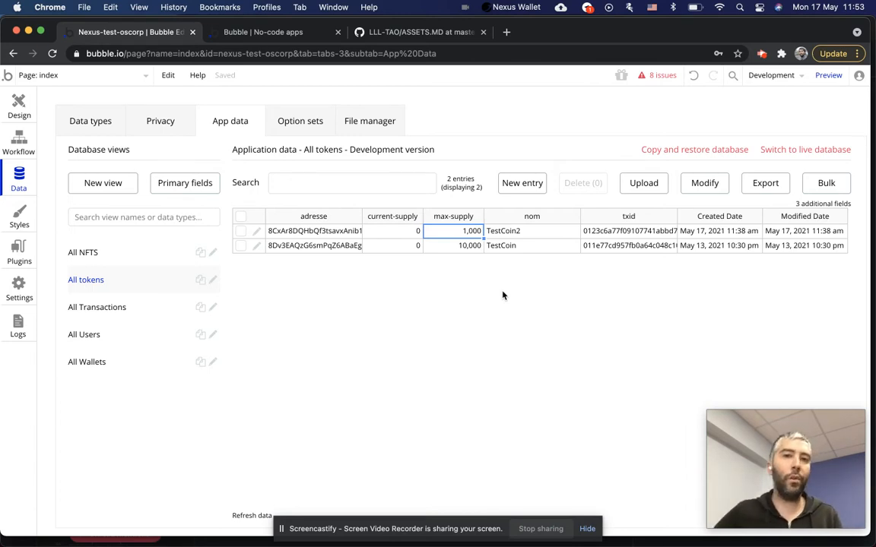
left_click(332, 235)
left_click(461, 233)
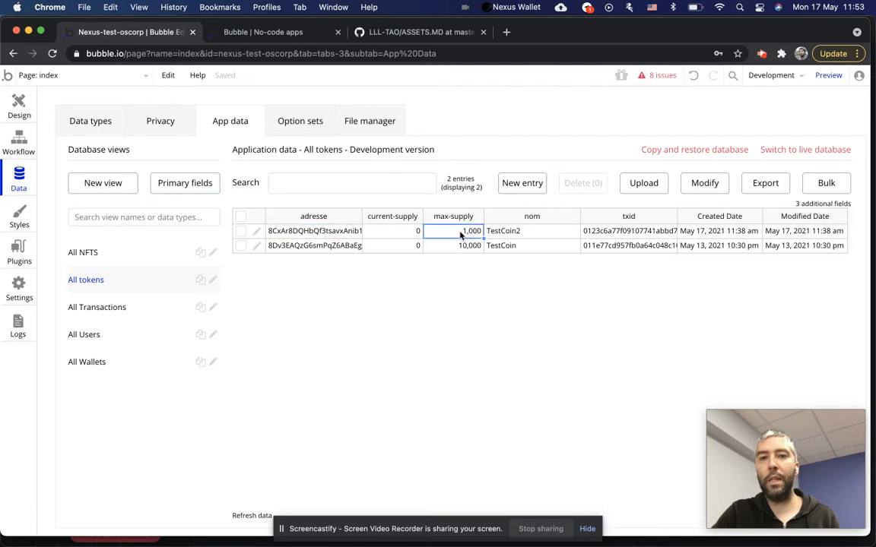
left_click(311, 233)
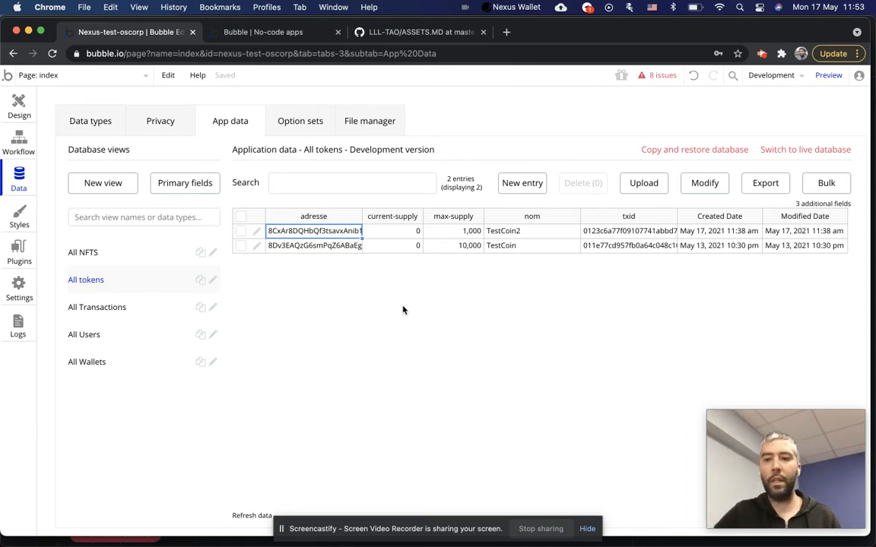
left_click(390, 237)
left_click(493, 229)
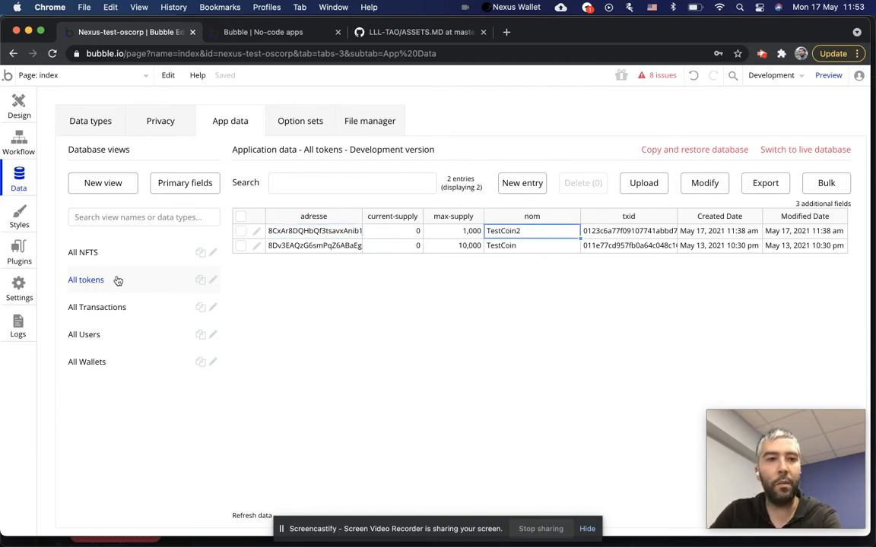
left_click(86, 252)
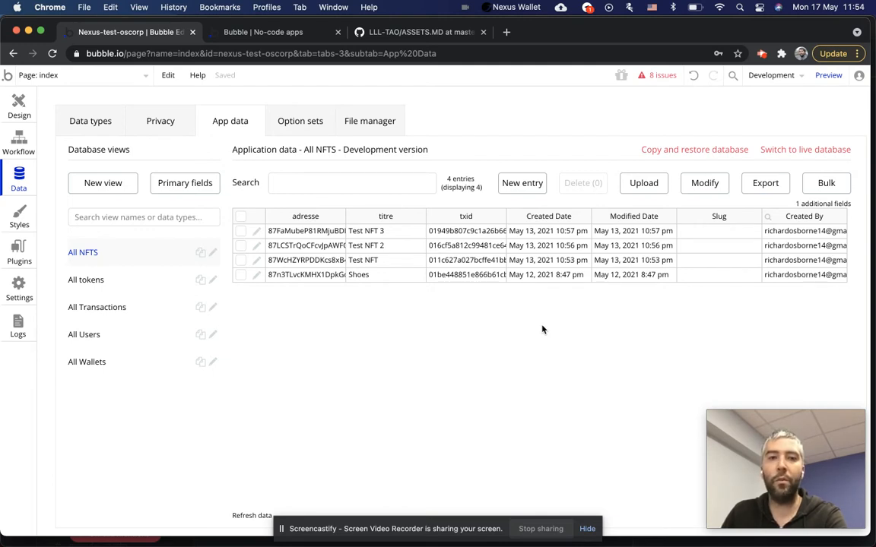
Inspect the Shoes NFT's address, flip between tokens and NFTs, then go to Installed Plugins.
left_click(348, 276)
left_click(325, 276)
left_click(389, 277)
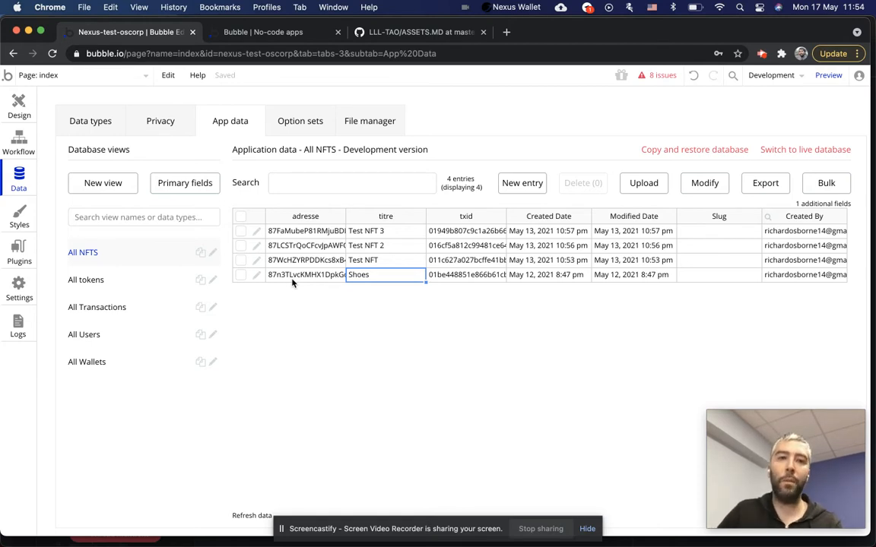
left_click(97, 286)
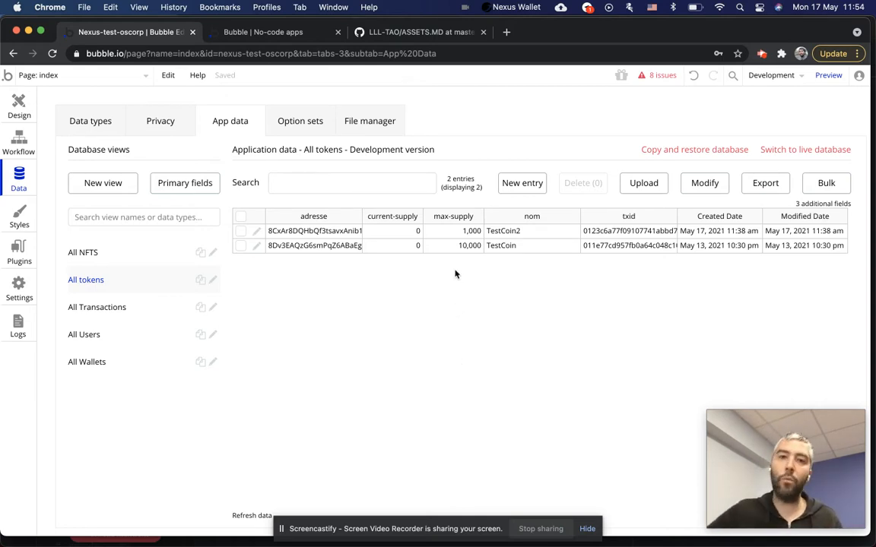
left_click(82, 251)
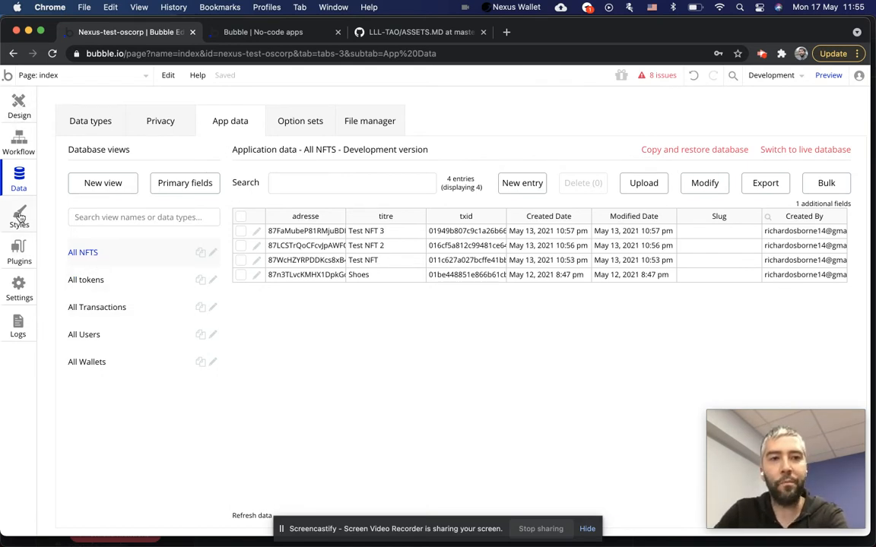
left_click(18, 250)
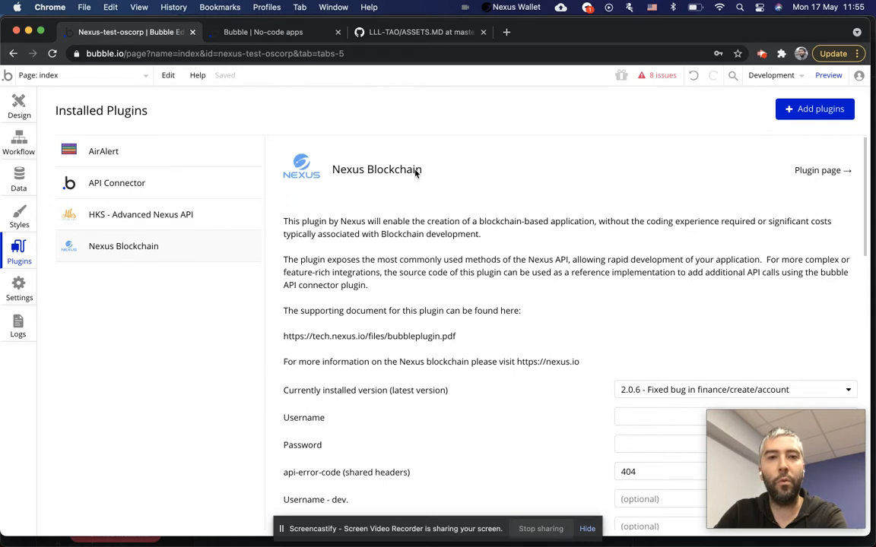
left_click(19, 175)
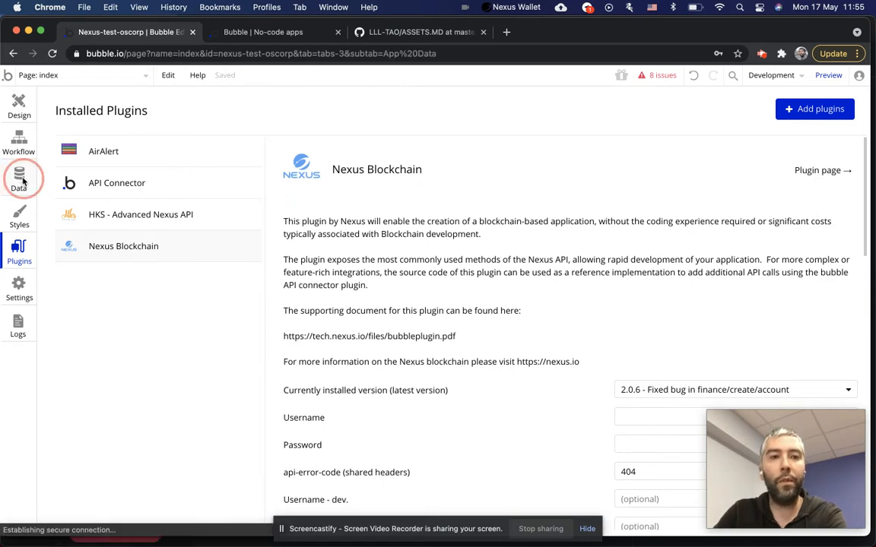
left_click(114, 298)
left_click(110, 278)
left_click(104, 252)
left_click(114, 308)
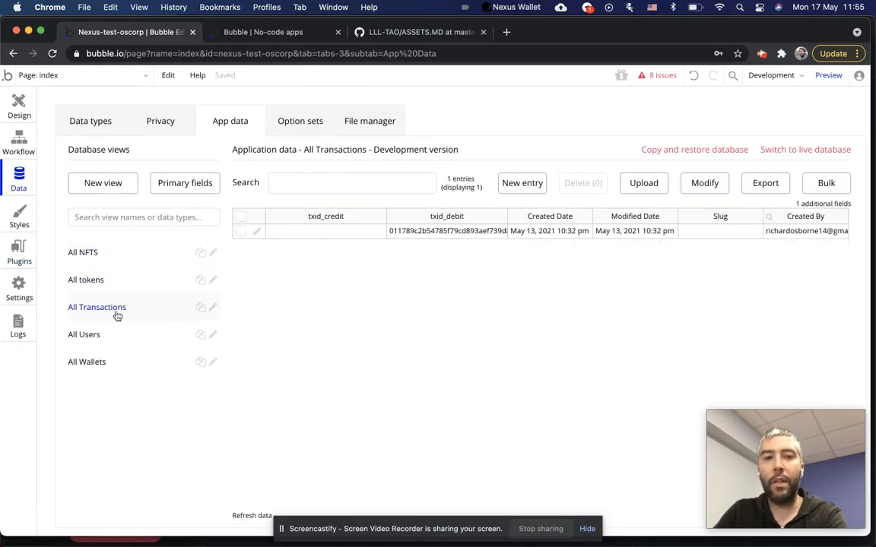
left_click(104, 258)
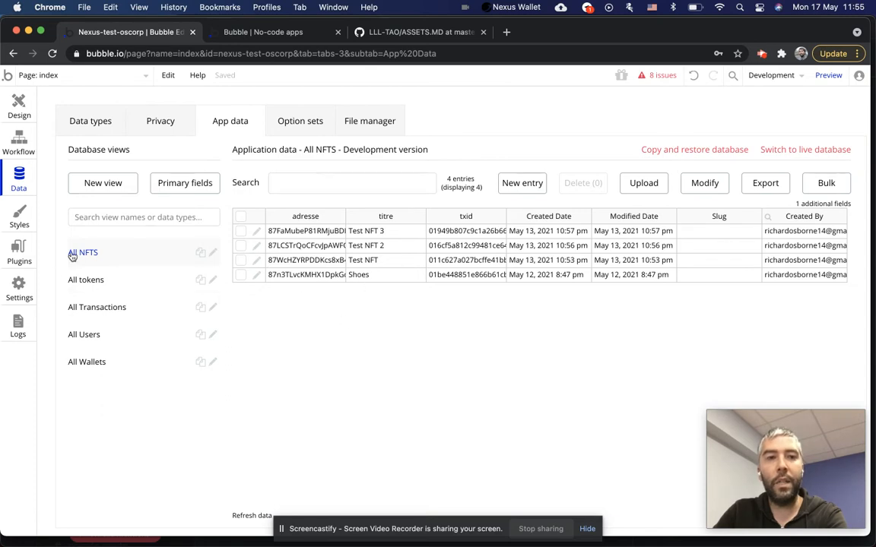
left_click(19, 254)
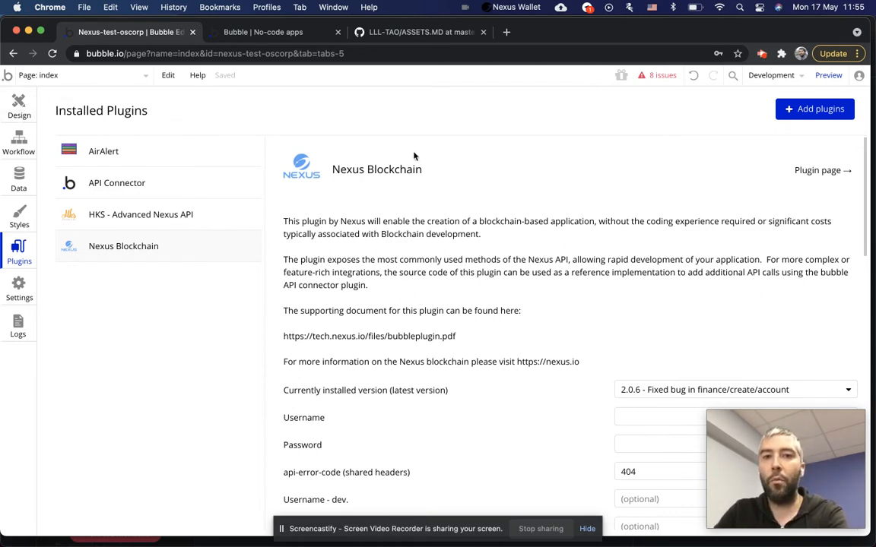
left_click(6, 98)
left_click(19, 251)
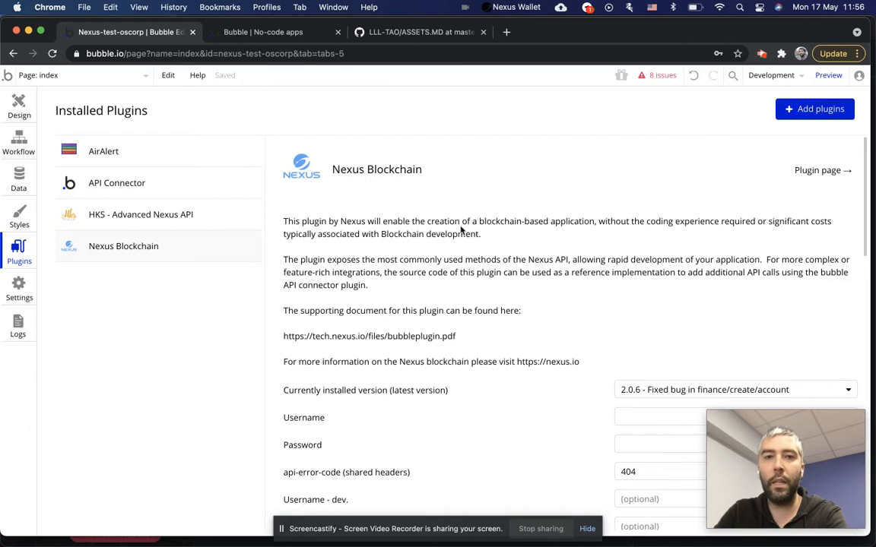
scroll(342, 163, "down", 2)
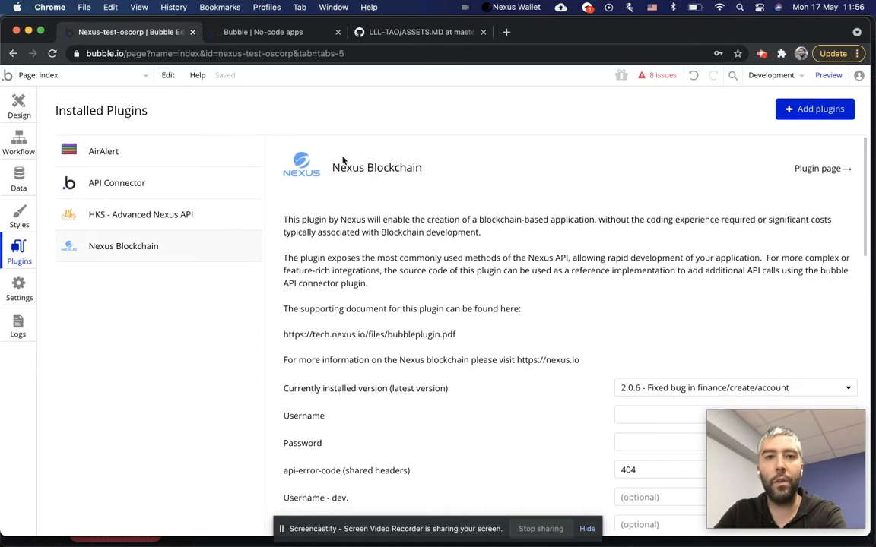
scroll(451, 199, "down", 5)
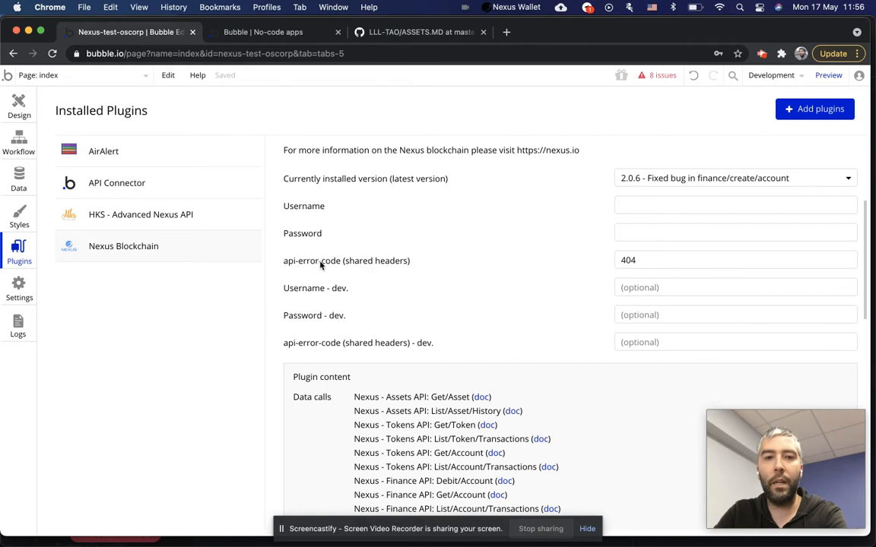
double_click(631, 259)
left_click(502, 271)
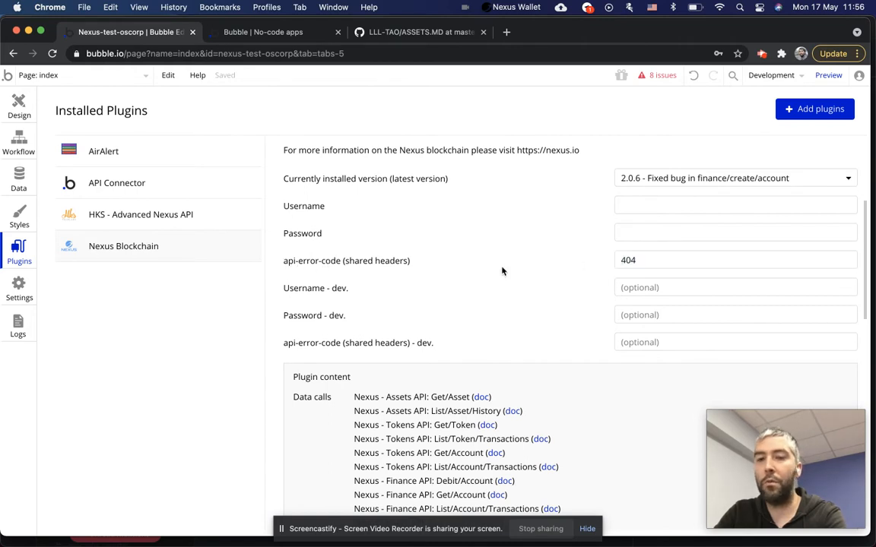
scroll(516, 270, "up", 2)
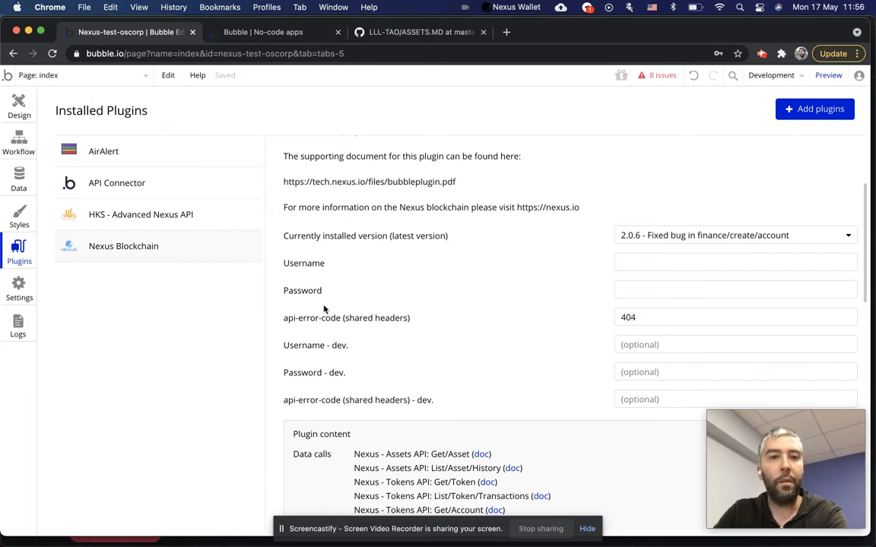
double_click(641, 317)
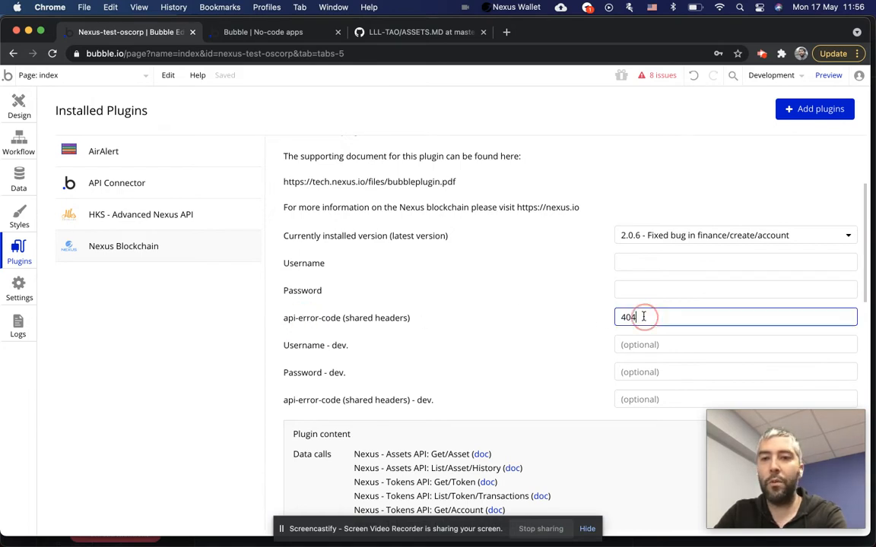
left_click(463, 306)
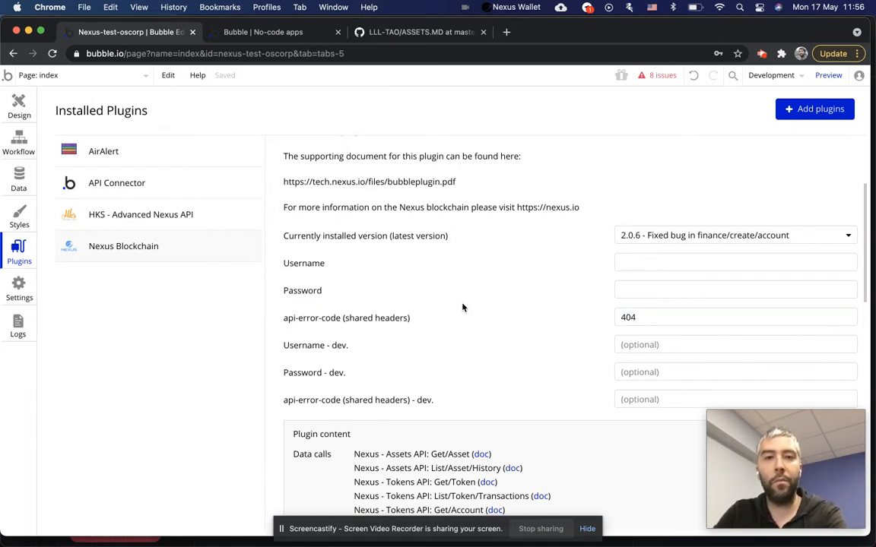
double_click(627, 317)
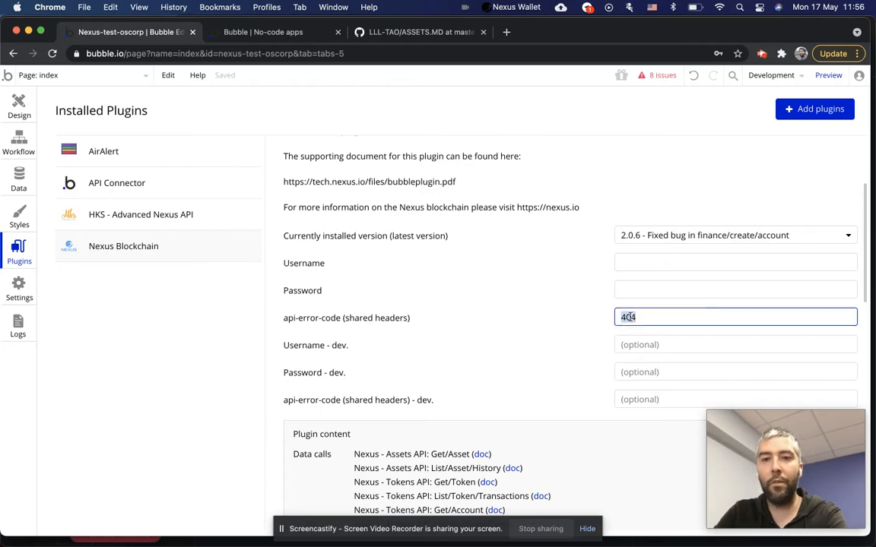
left_click(647, 291)
left_click(462, 275)
scroll(463, 278, "up", 3)
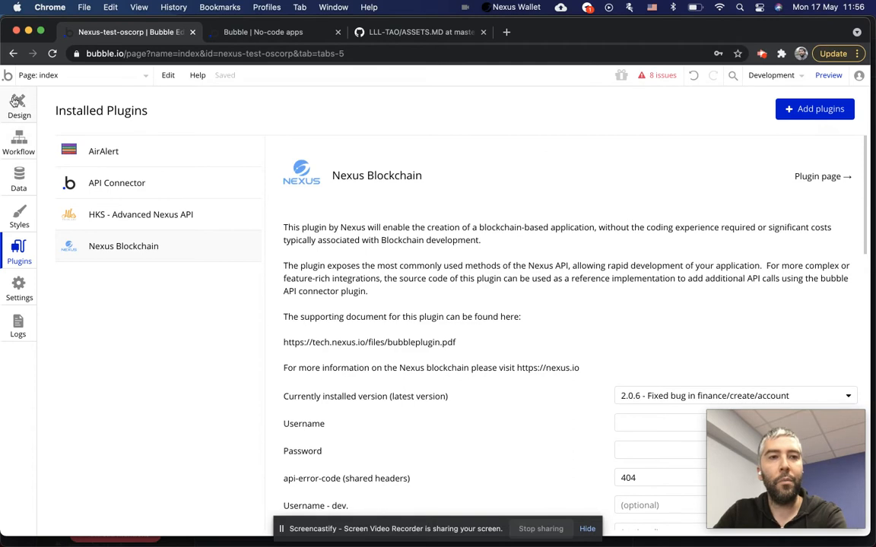
Select Group connexion and its Connexion button on the canvas, then view the All NFTS data.
left_click(12, 98)
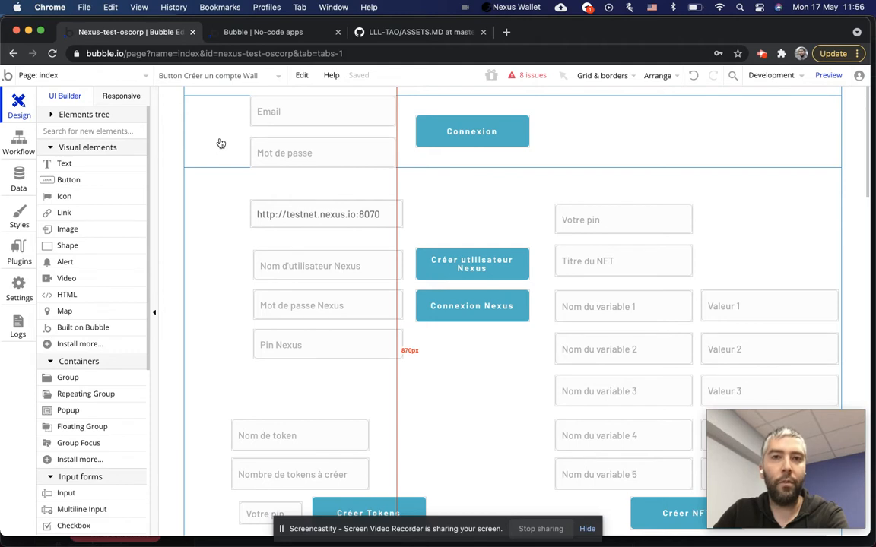
left_click(219, 140)
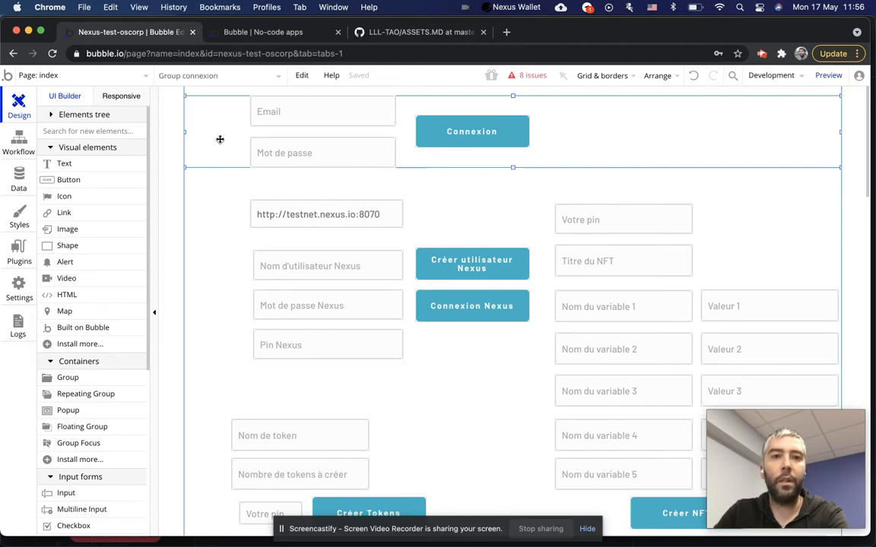
left_click(492, 129)
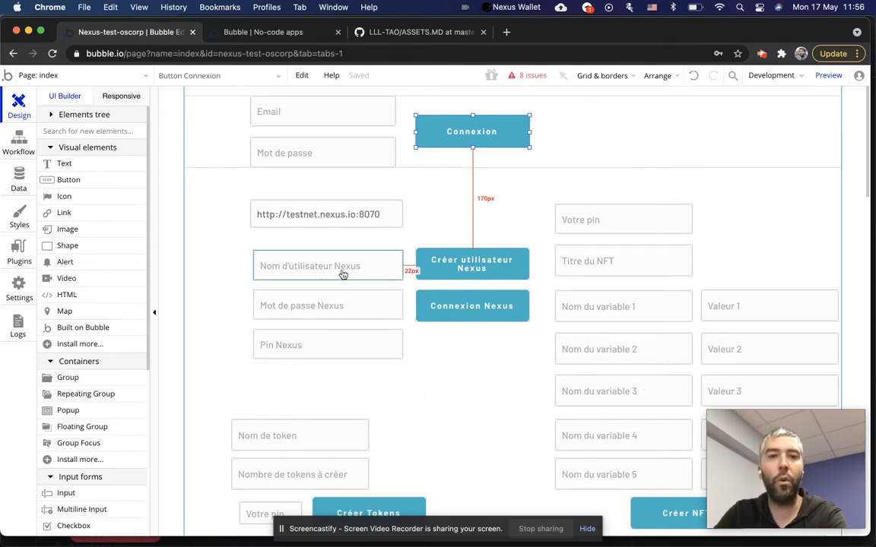
left_click(18, 179)
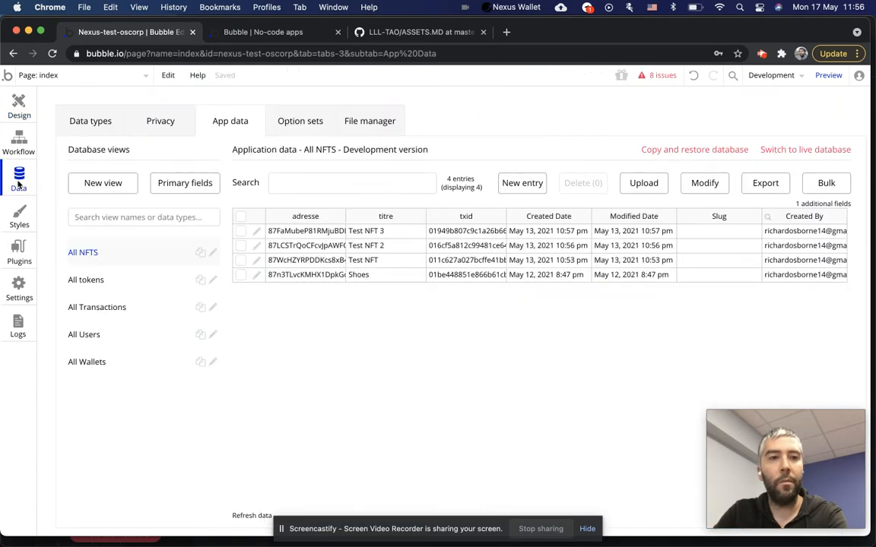
Check the user entry's Session_id in All Users without saving, then return to the design canvas.
left_click(93, 336)
left_click(256, 231)
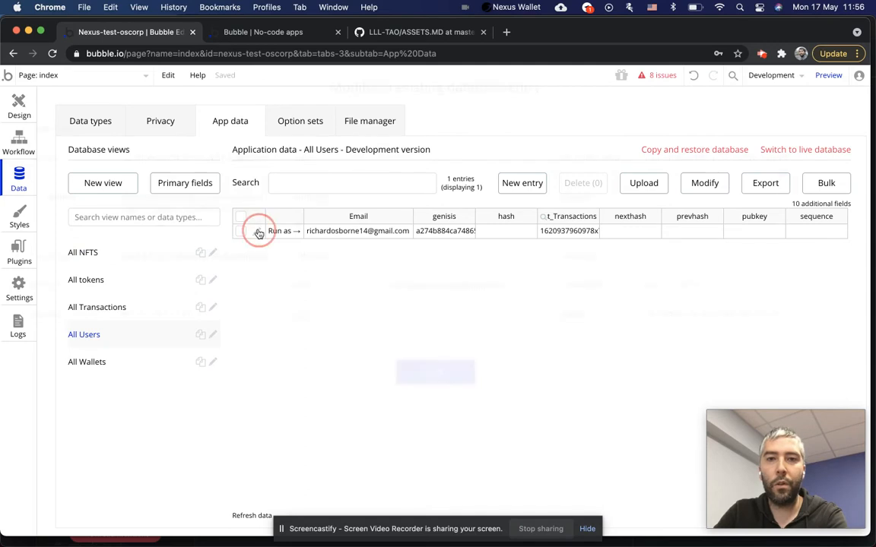
double_click(161, 258)
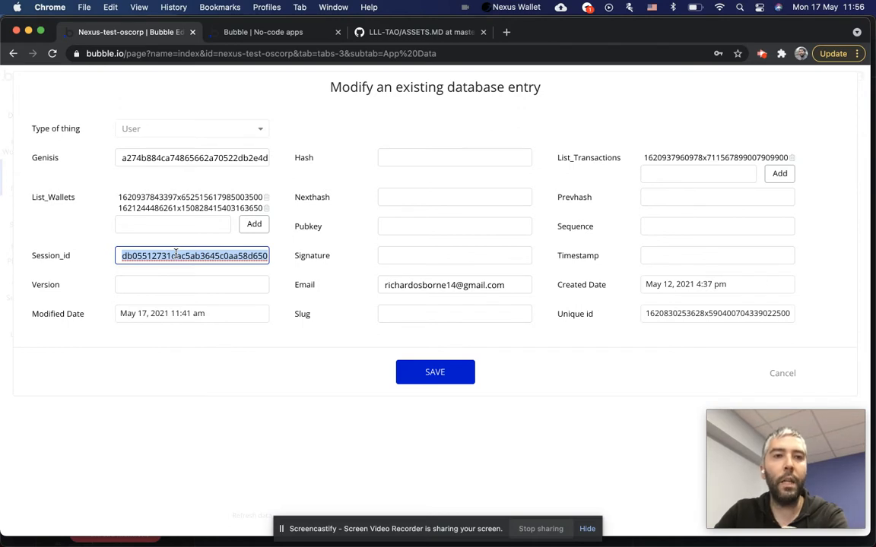
left_click(777, 377)
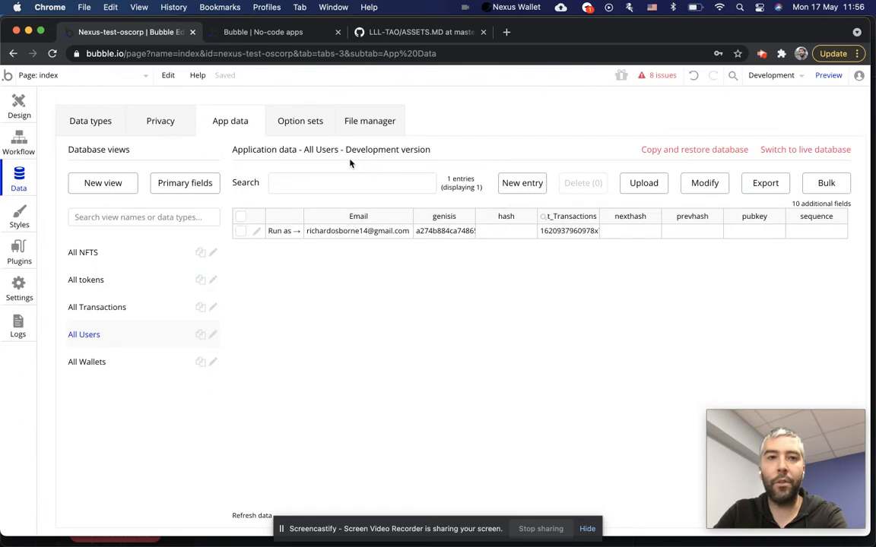
left_click(17, 110)
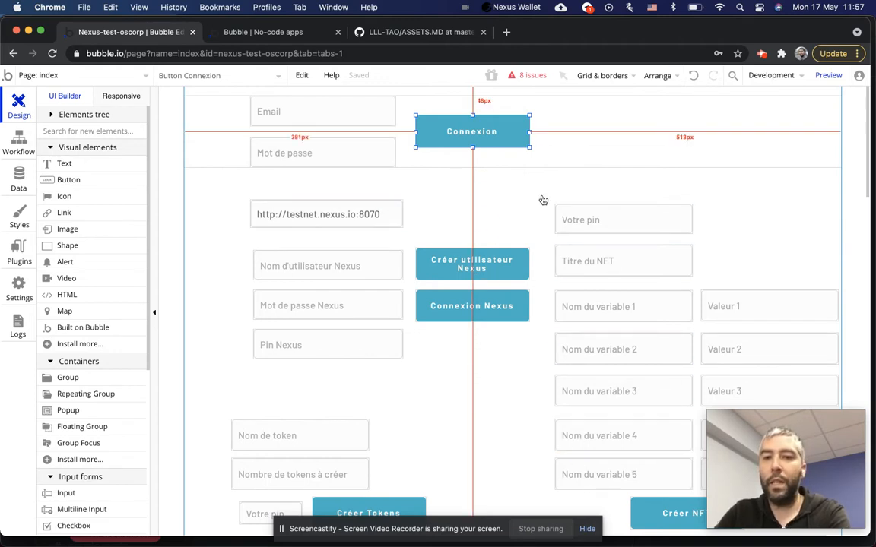
left_click(224, 121)
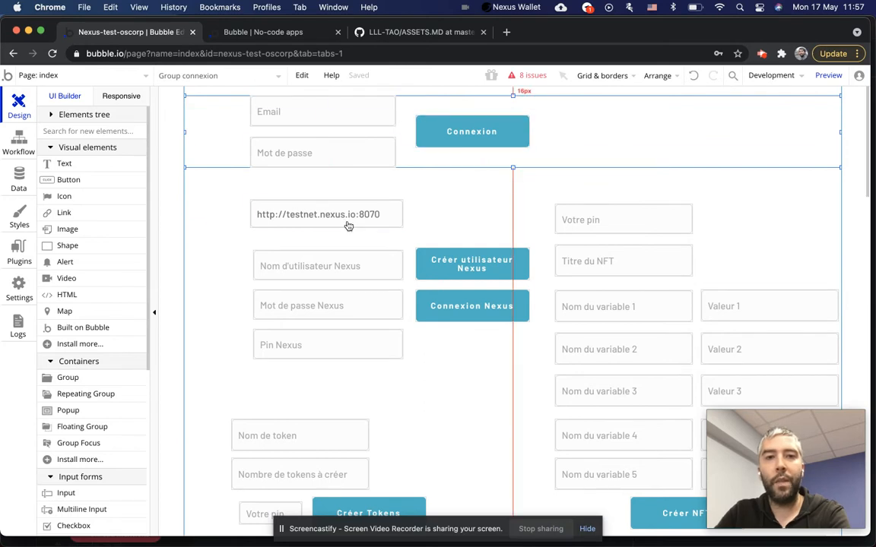
left_click(333, 214)
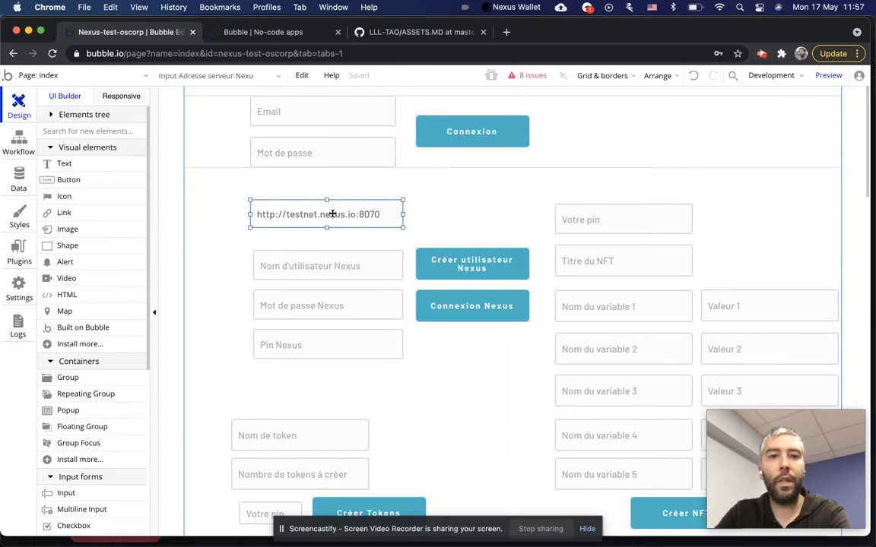
double_click(332, 214)
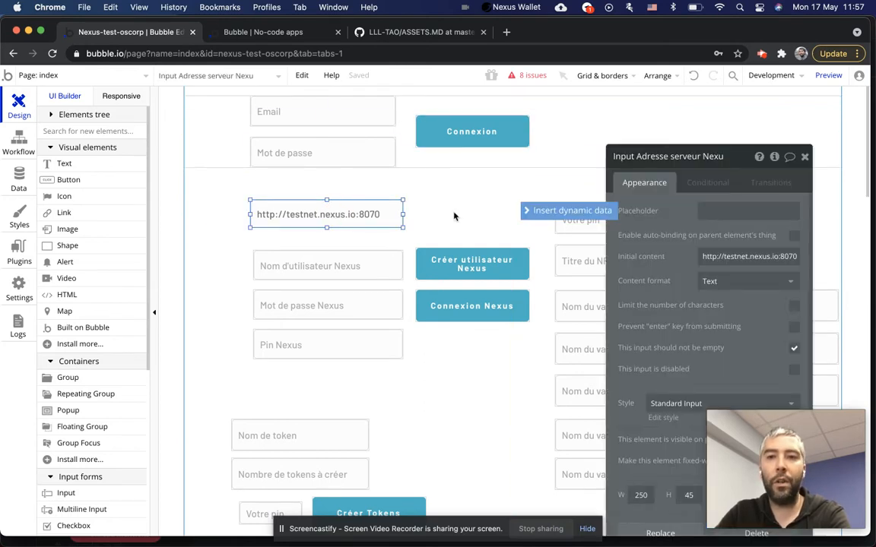
triple_click(728, 256)
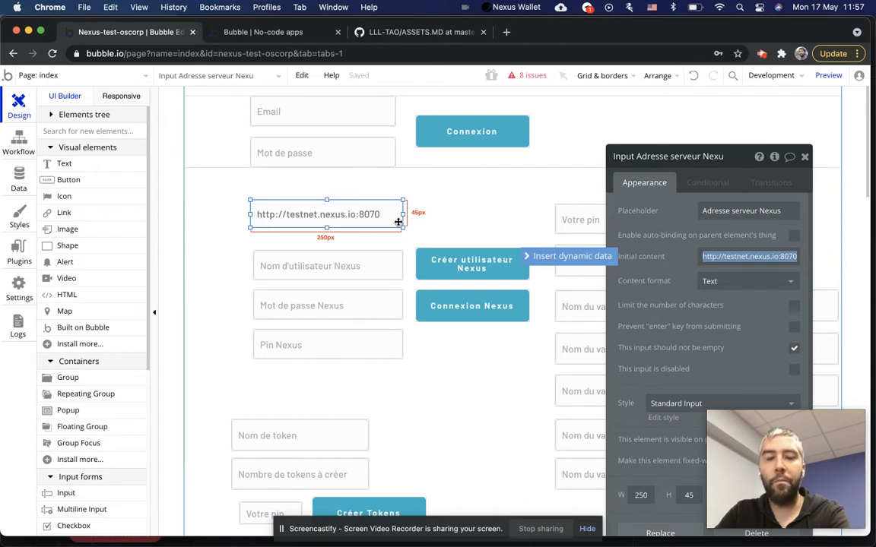
key("alt")
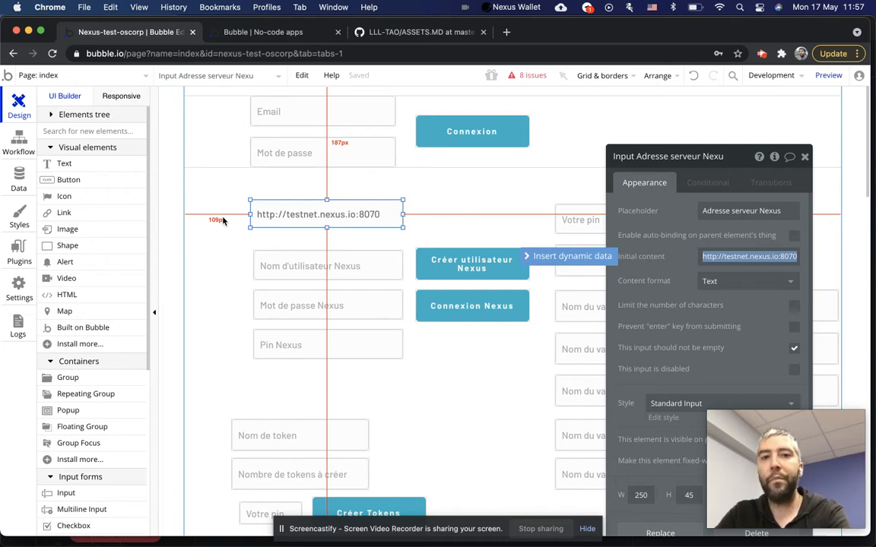
double_click(739, 257)
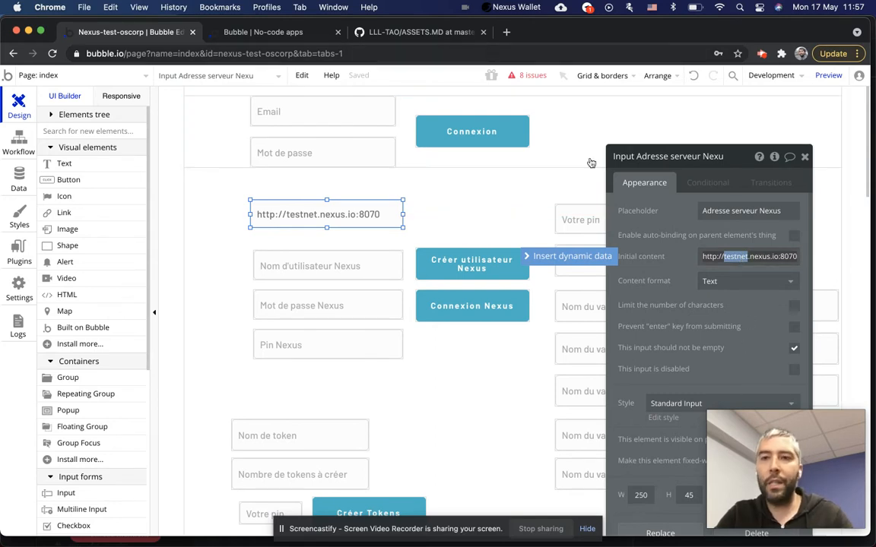
type("api")
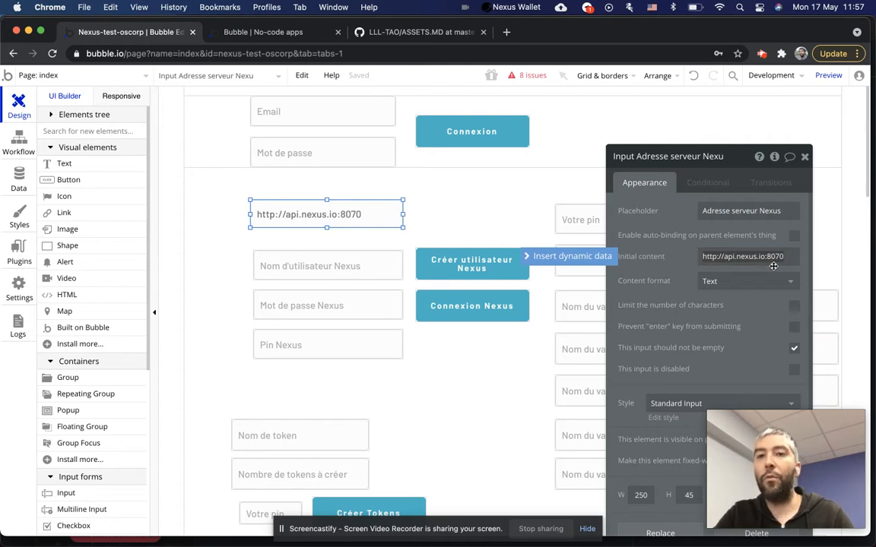
key("ctrl+z")
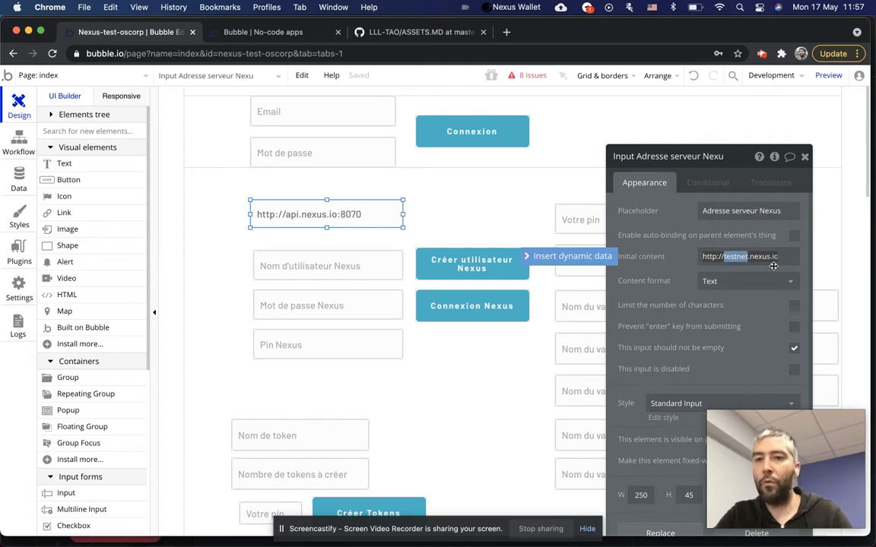
left_click(678, 251)
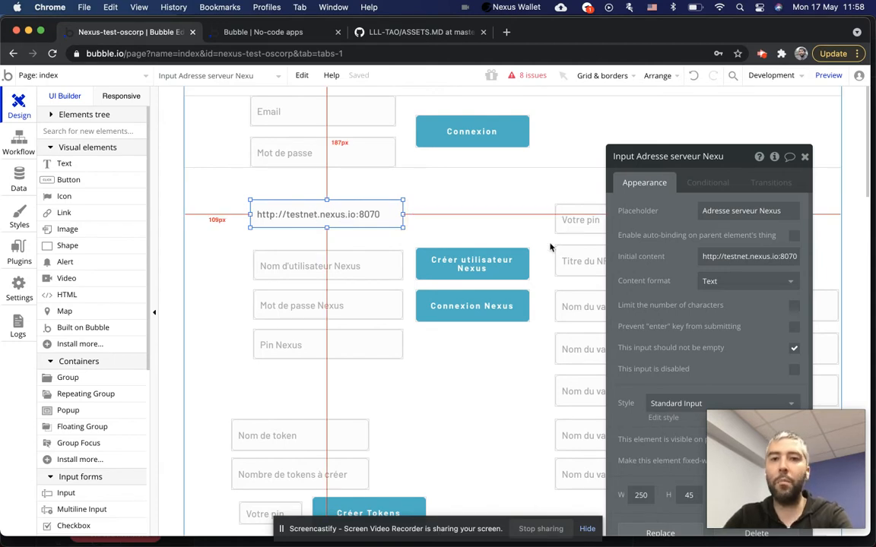
left_click(19, 247)
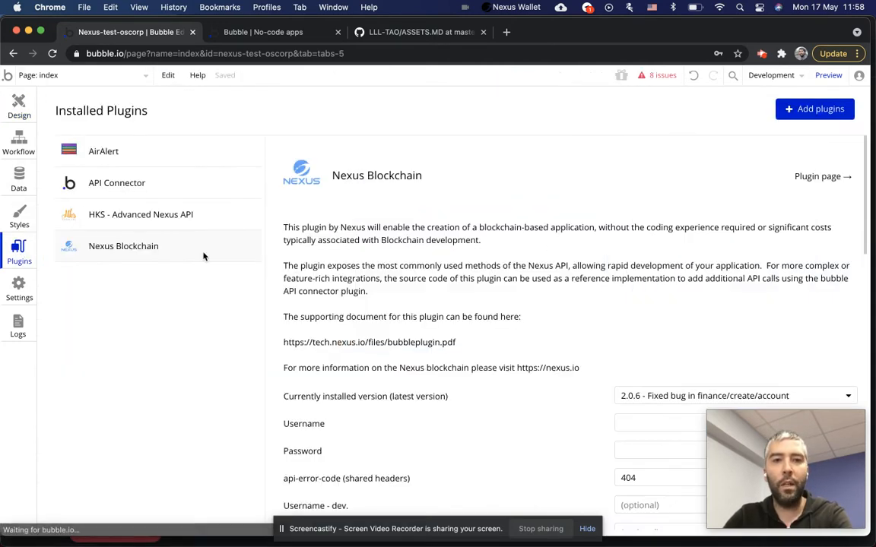
Skim the plugin's documentation link, then return to the index page design.
mouse_move(454, 345)
left_mouse_down()
mouse_move(295, 350)
mouse_move(365, 345)
left_mouse_up()
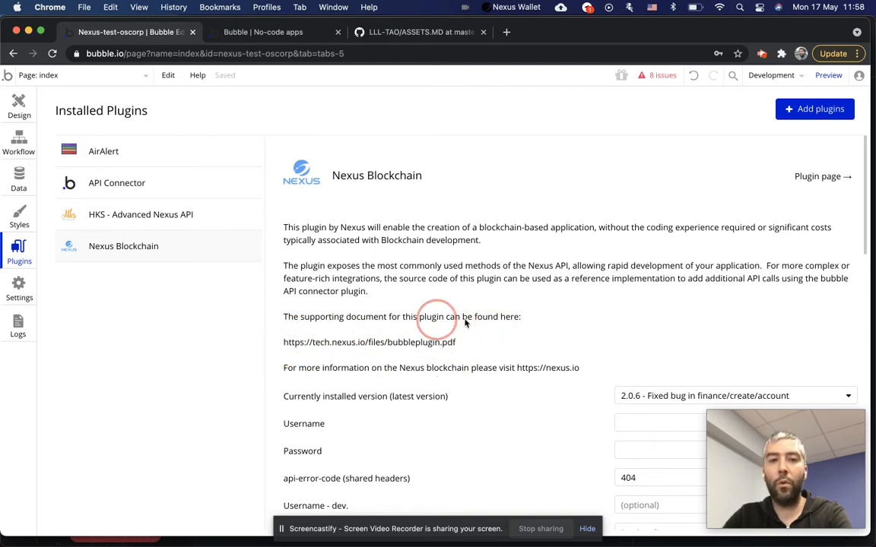
left_click(19, 102)
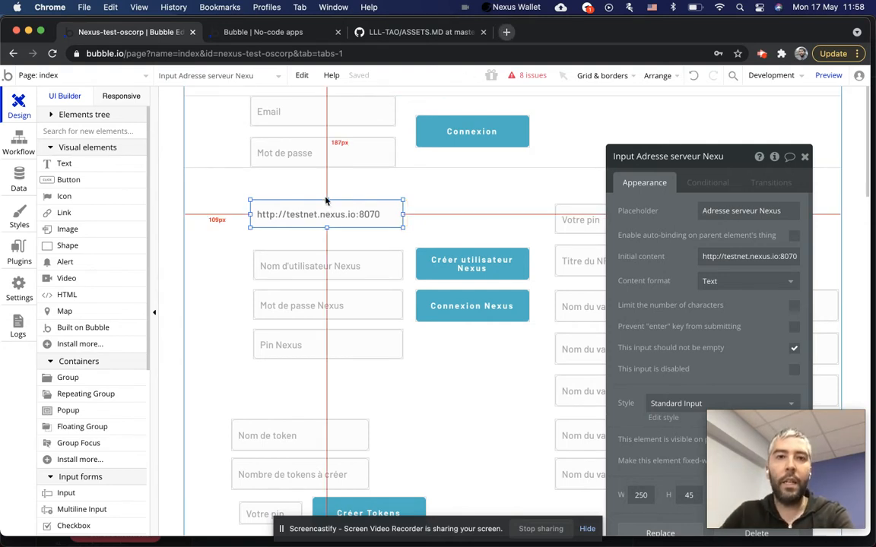
Open Binance's NXS/BTC spot trading page in a new tab and select the pair name.
left_click(506, 32)
type("binance")
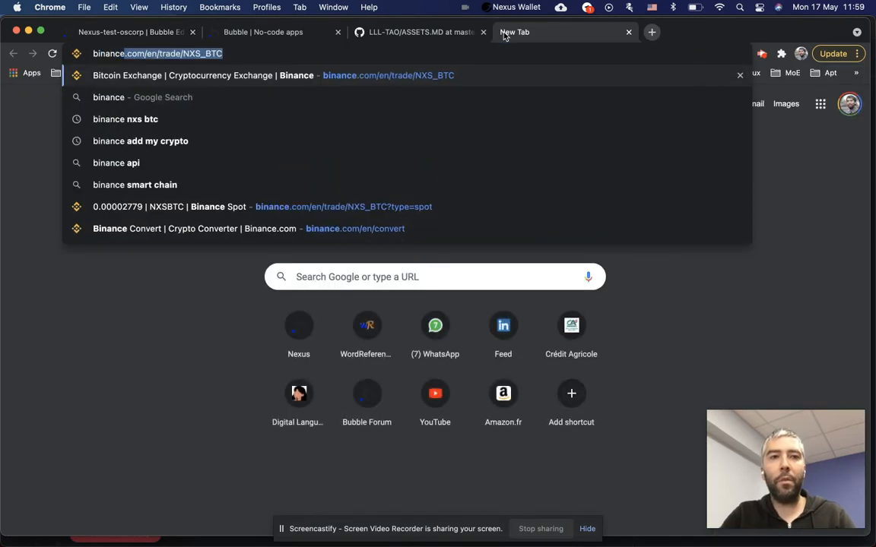
key("Return")
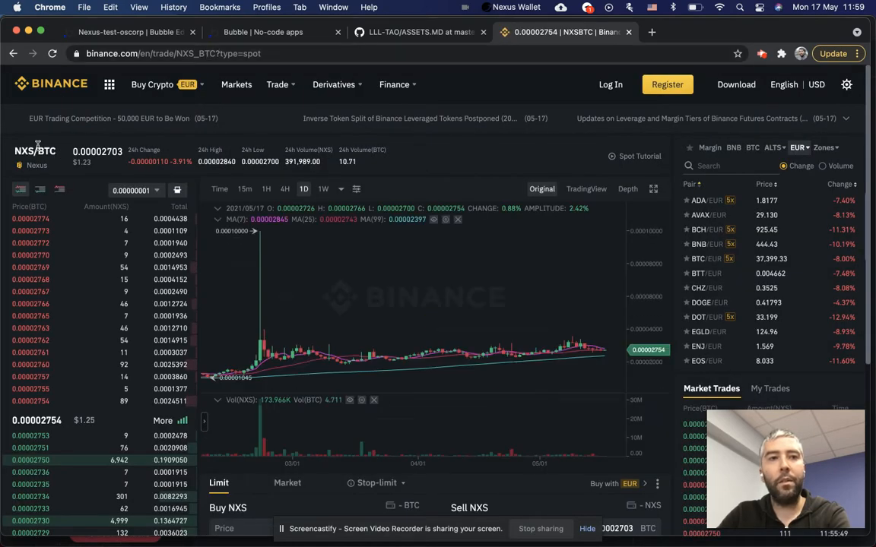
double_click(25, 151)
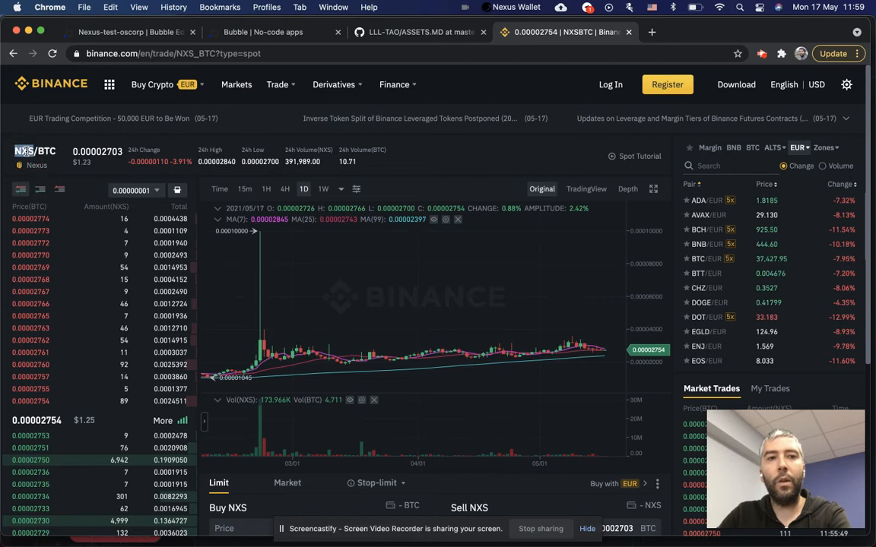
double_click(46, 152)
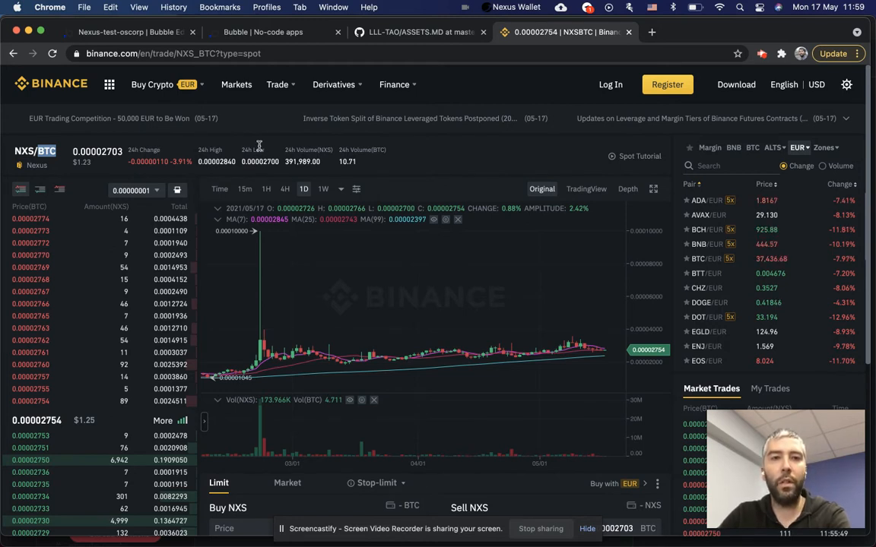
Look over the Buy NXS form, then bring the Nexus Wallet (19.96 NXS balance) forward.
scroll(259, 159, "down", 5)
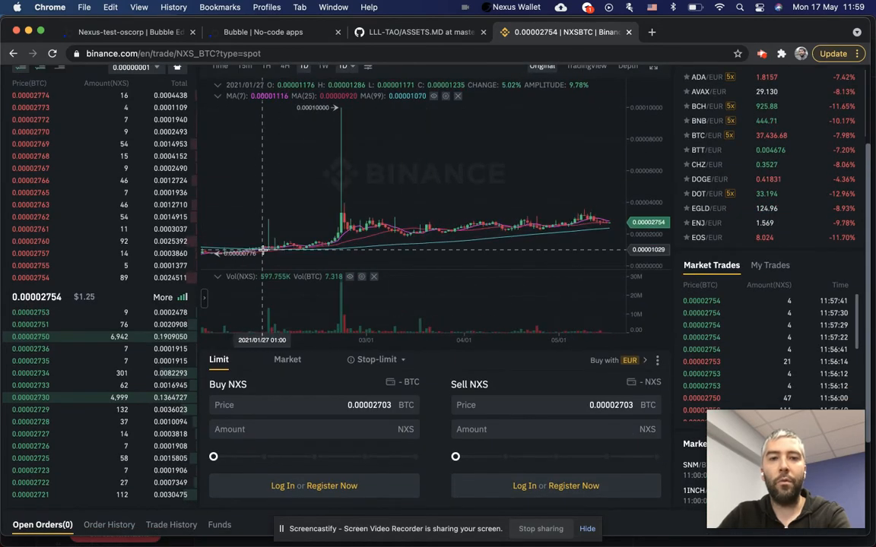
scroll(293, 312, "down", 2)
left_click(368, 344)
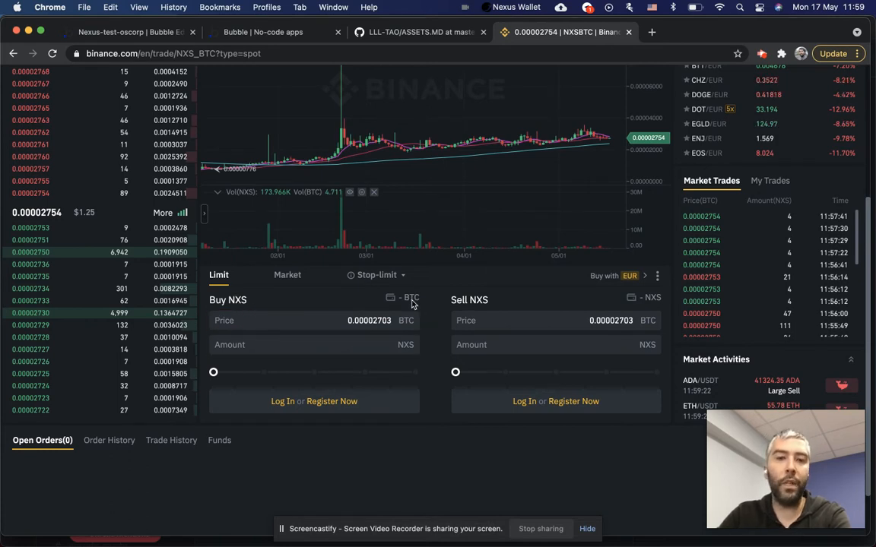
scroll(283, 304, "up", 3)
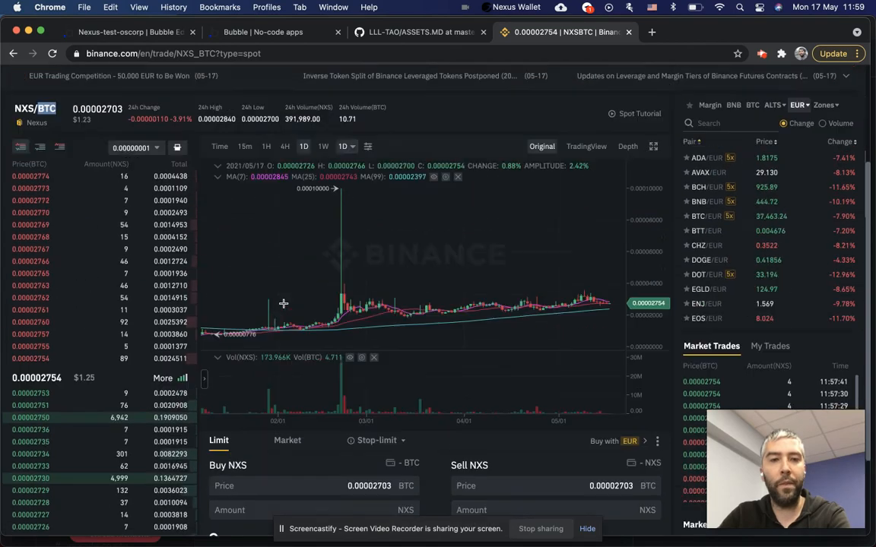
scroll(283, 304, "up", 1)
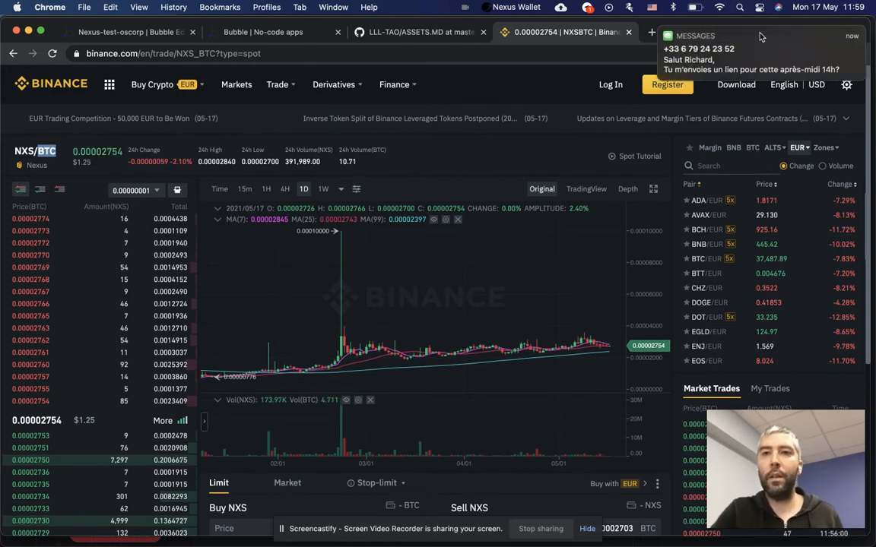
mouse_move(849, 372)
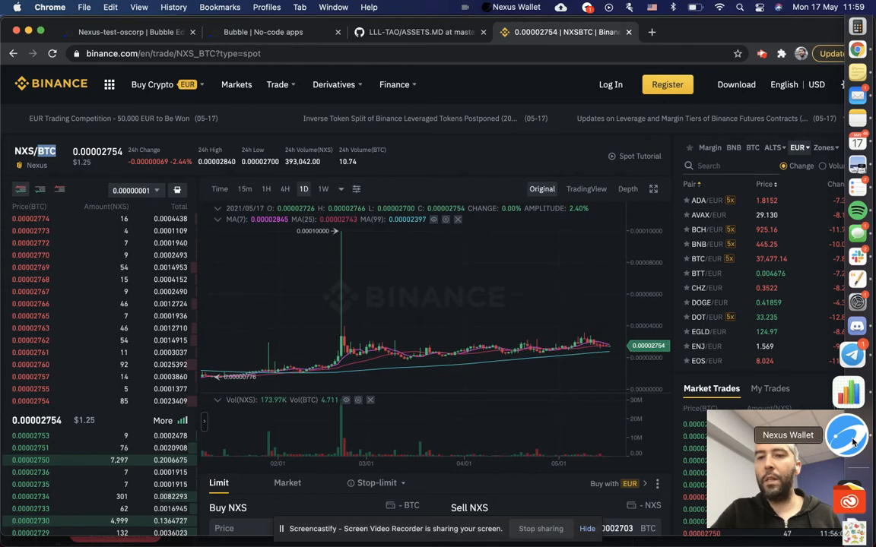
left_click(849, 440)
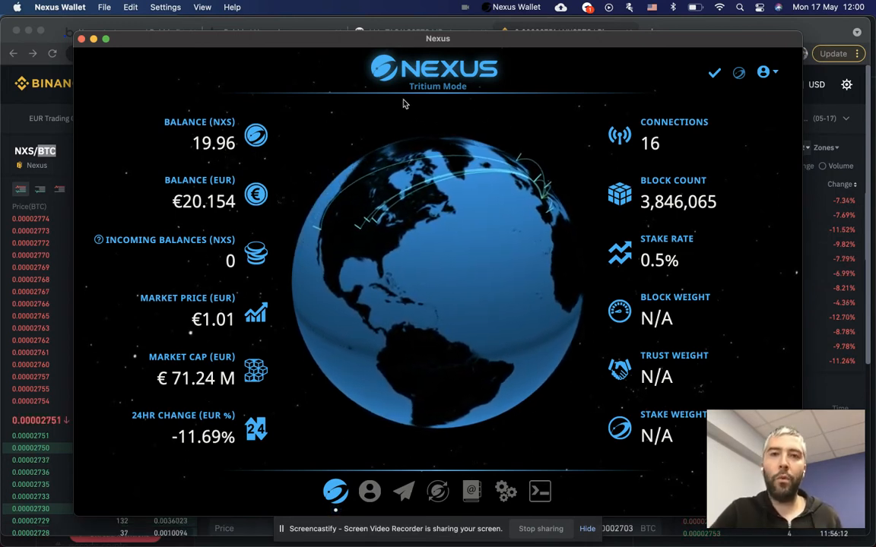
Check the 19.96 NXS Nexus Wallet balance, then bring the Binance trading page to the front.
left_click(35, 234)
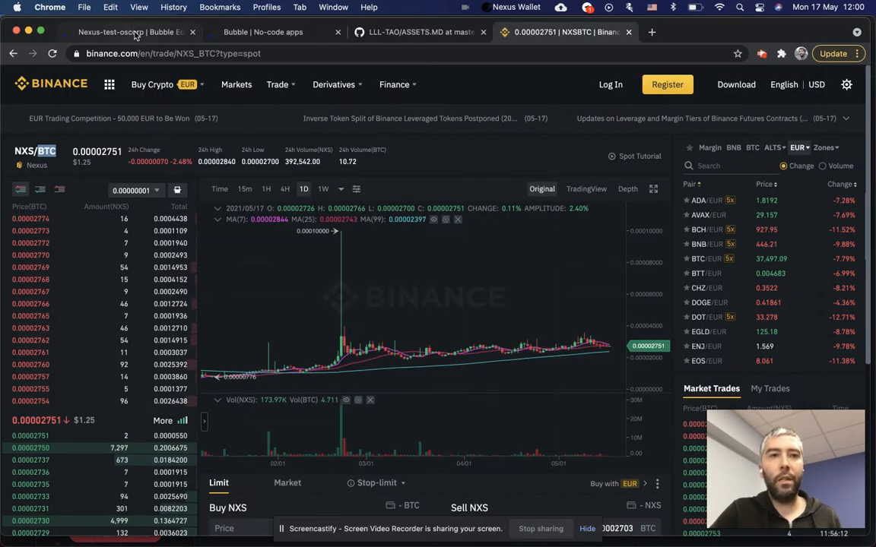
Return briefly to the Bubble editor, then show the LLL-TAO ASSETS.MD Assets API page on GitHub.
left_click(135, 34)
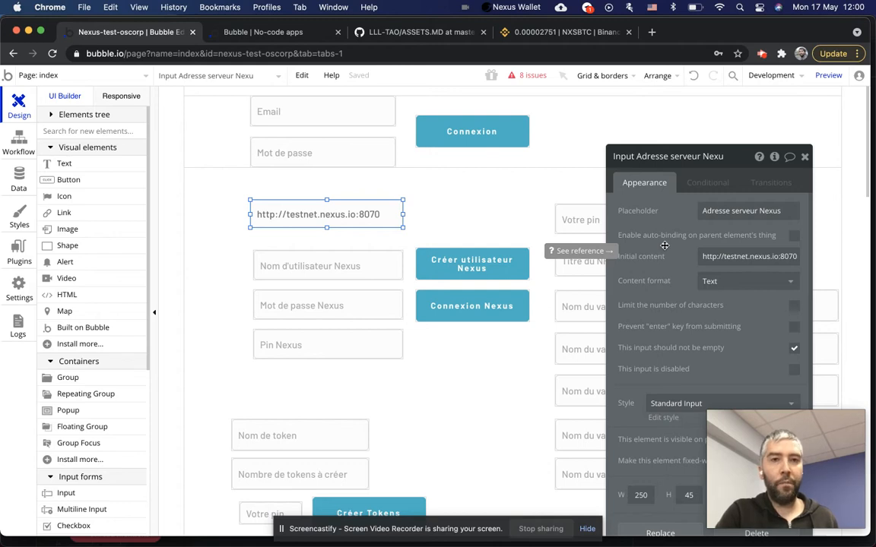
left_click(358, 32)
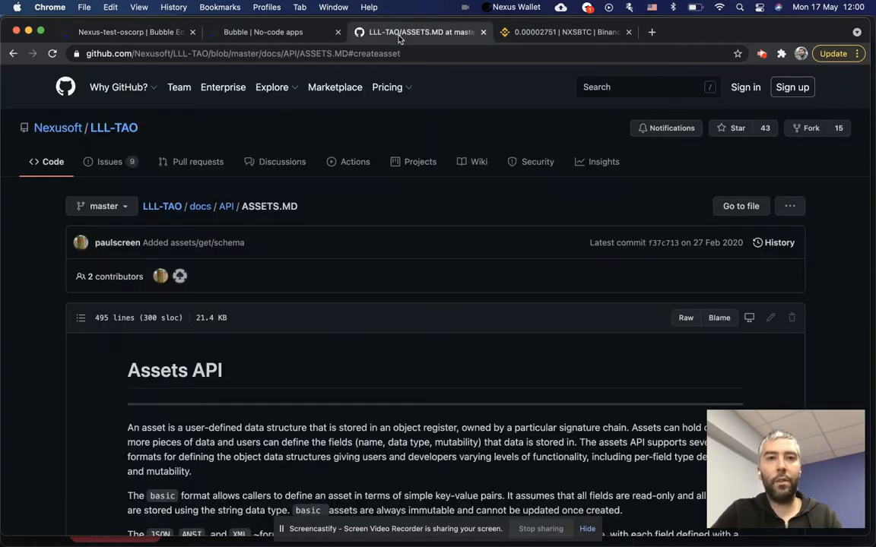
Read the ASSETS.MD notes on immutable key-value assets, then switch to the 'Bubble | No-code apps' preview.
mouse_move(51, 133)
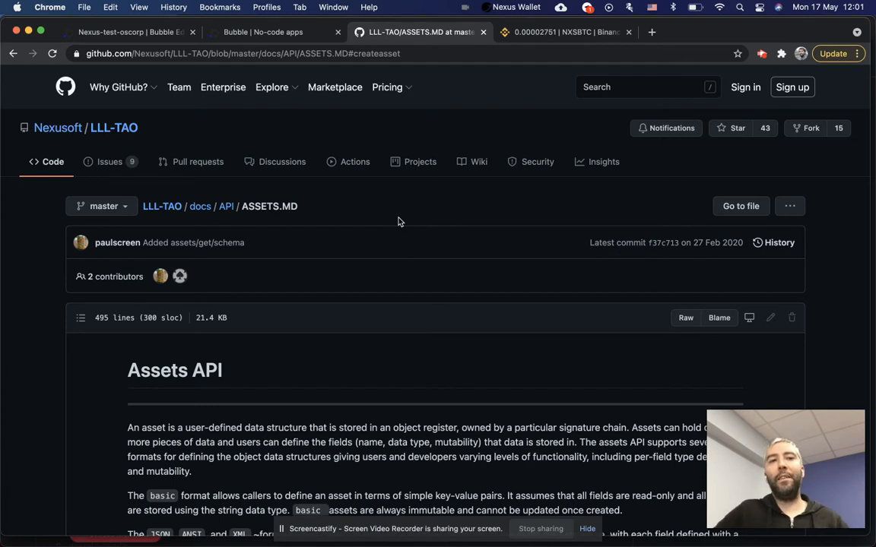
left_click(258, 32)
left_click(184, 107)
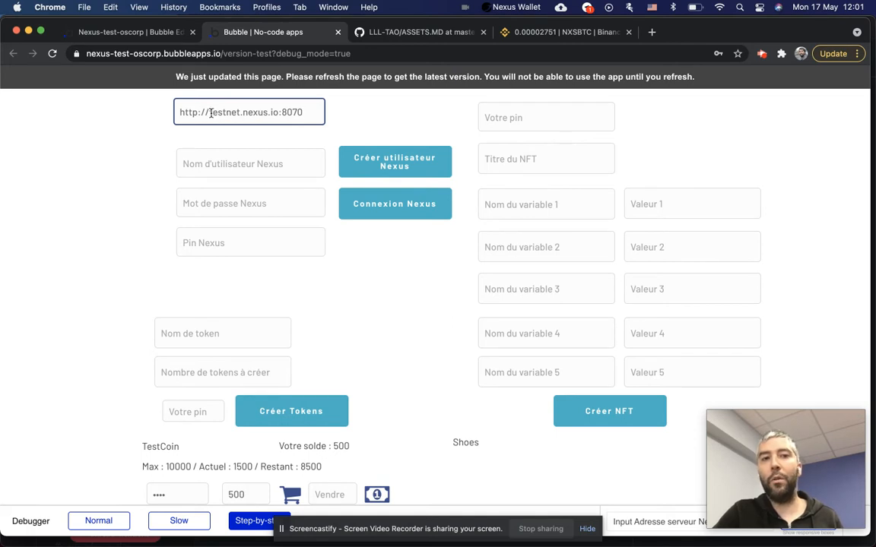
double_click(222, 112)
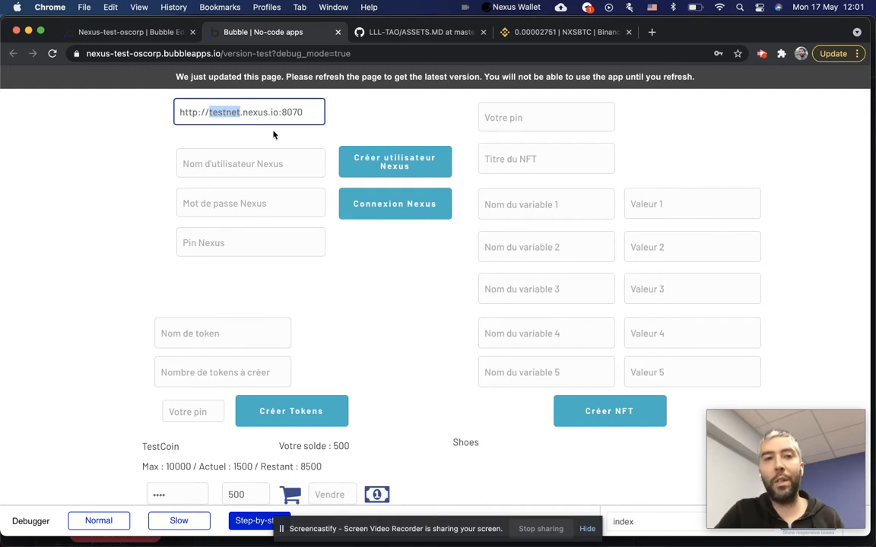
left_click(142, 32)
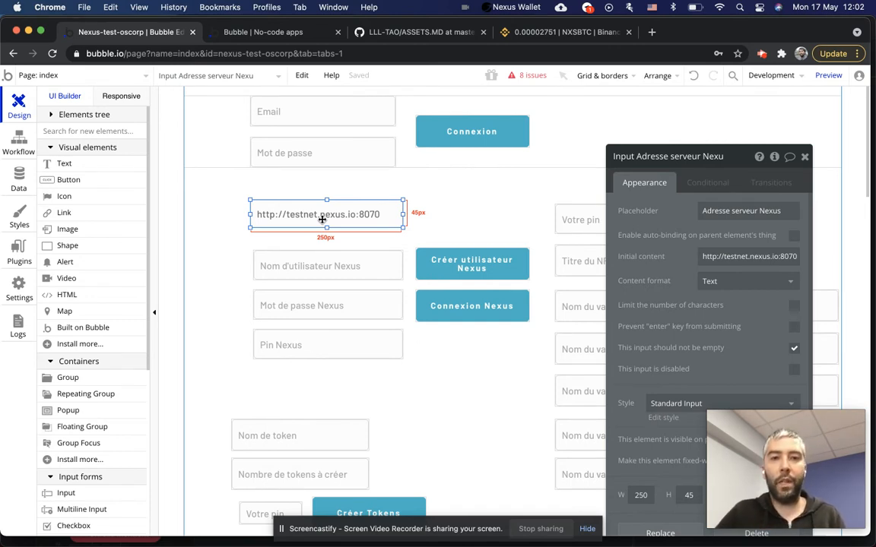
Inspect the server, username, password and Pin inputs, then open the Créer utilisateur Nexus button's workflow.
left_click(321, 270)
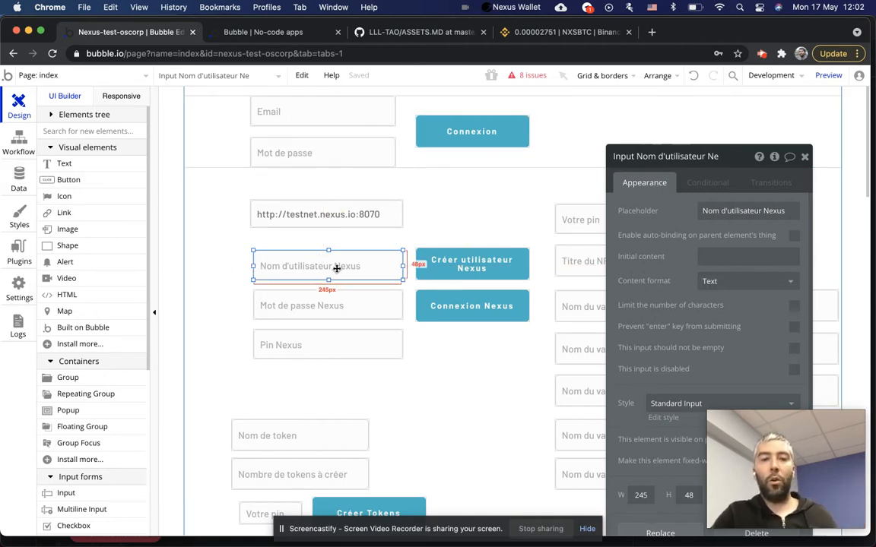
left_click(289, 211)
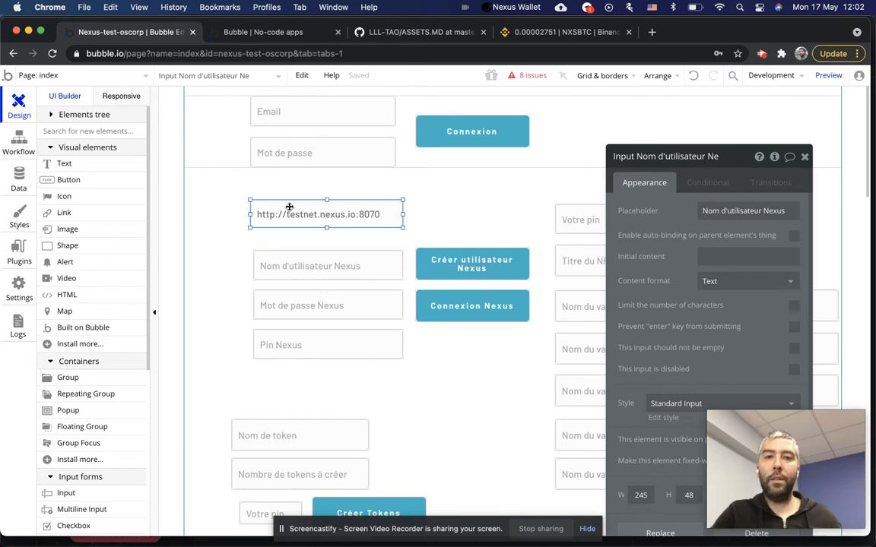
left_click(314, 272)
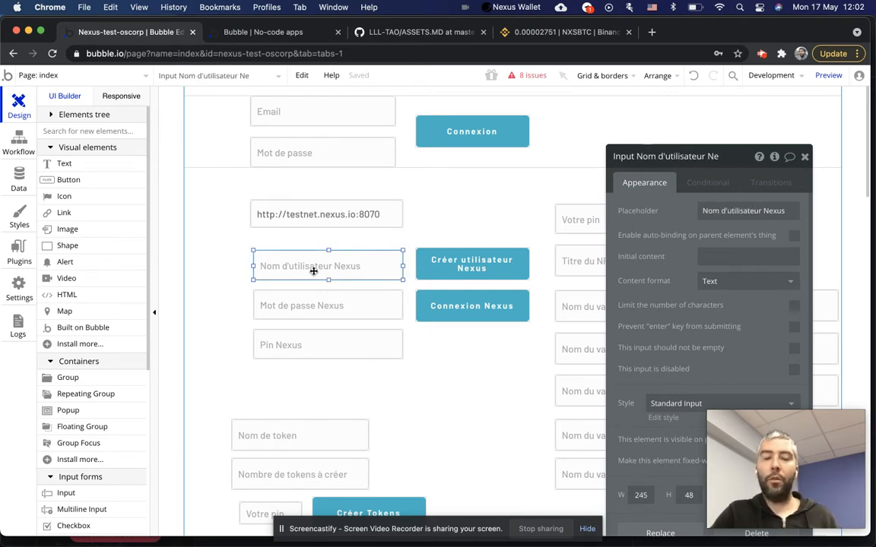
left_click(201, 118)
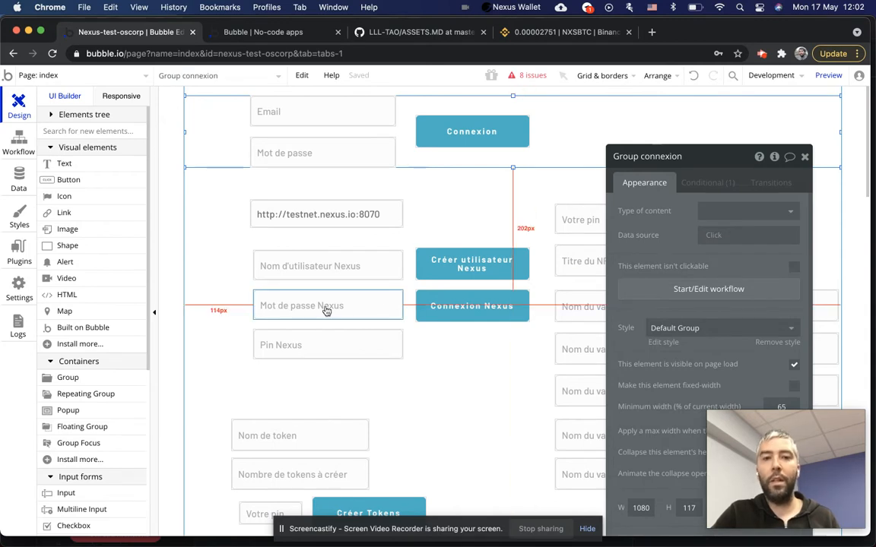
left_click(319, 268)
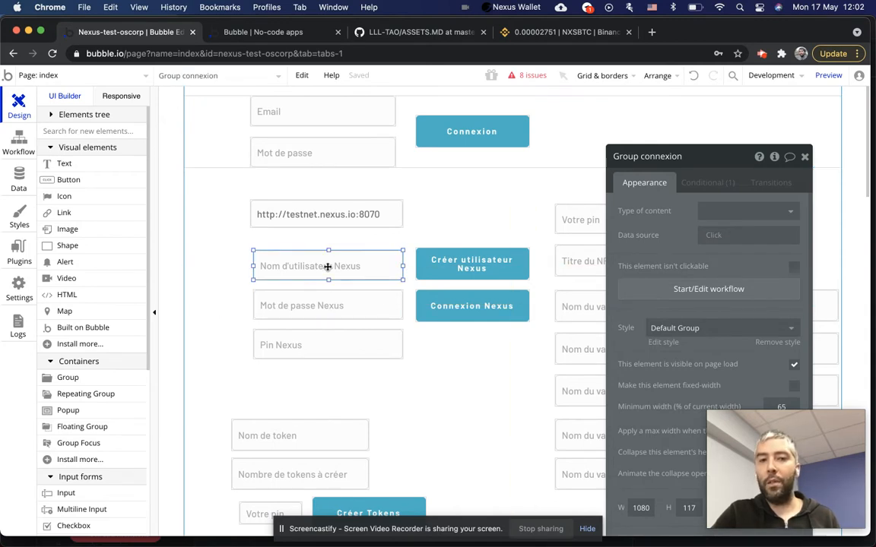
left_click(328, 316)
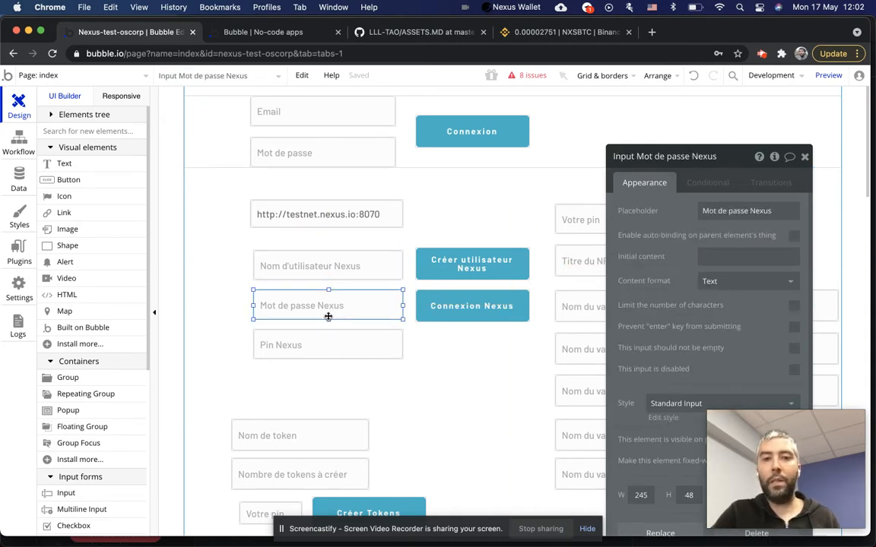
left_click(311, 346)
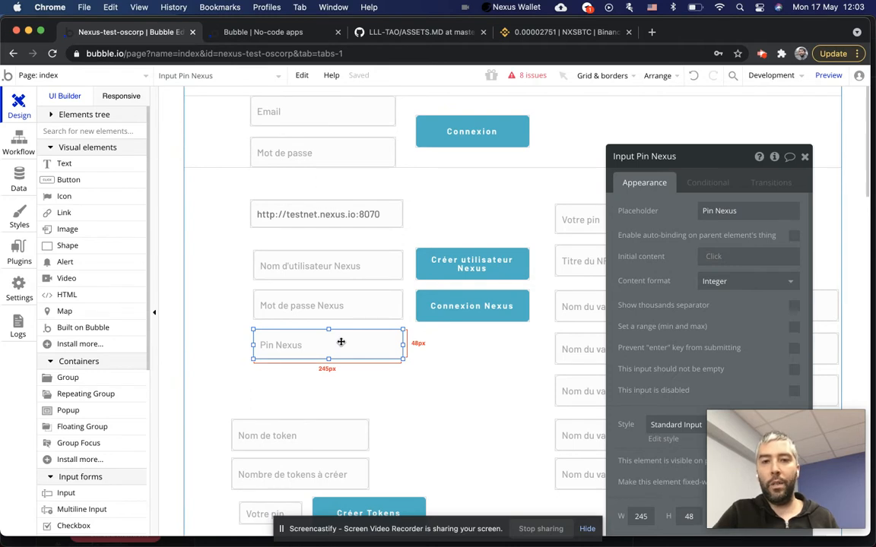
left_click(437, 272)
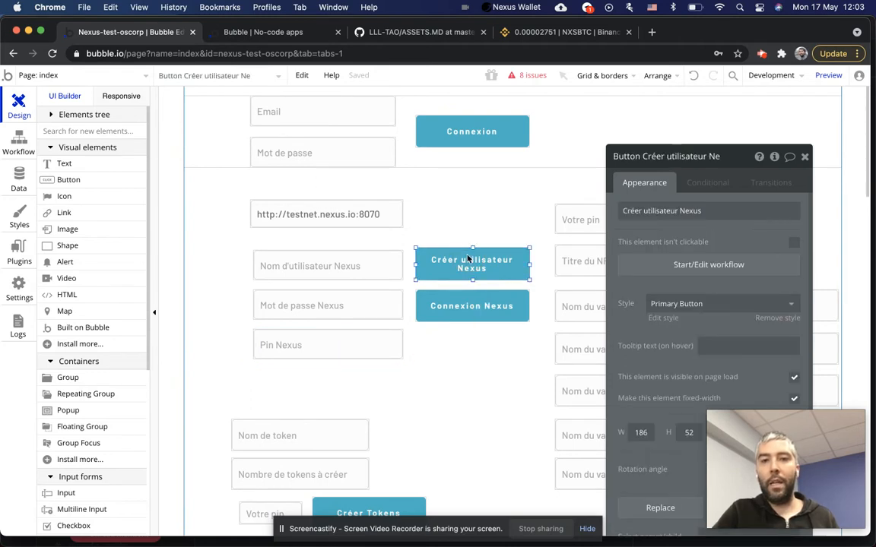
left_click(694, 267)
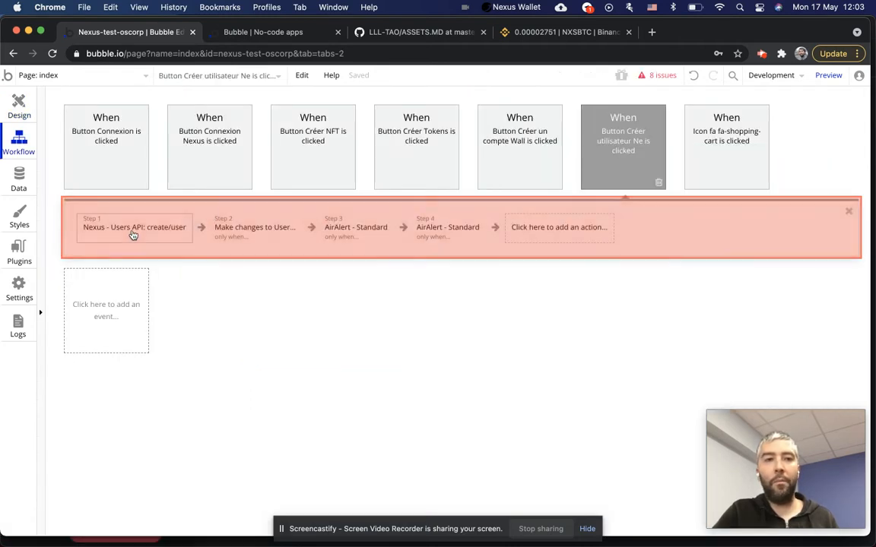
Review the create/user step and Plugins actions, keep Nexus - Users API: create/user, then open Make changes to User.
left_click(132, 232)
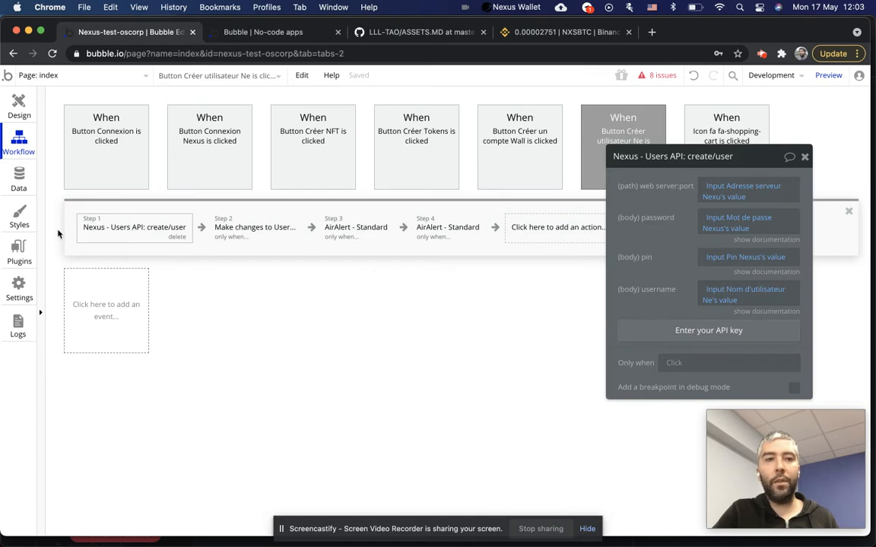
left_click(64, 211)
mouse_move(127, 417)
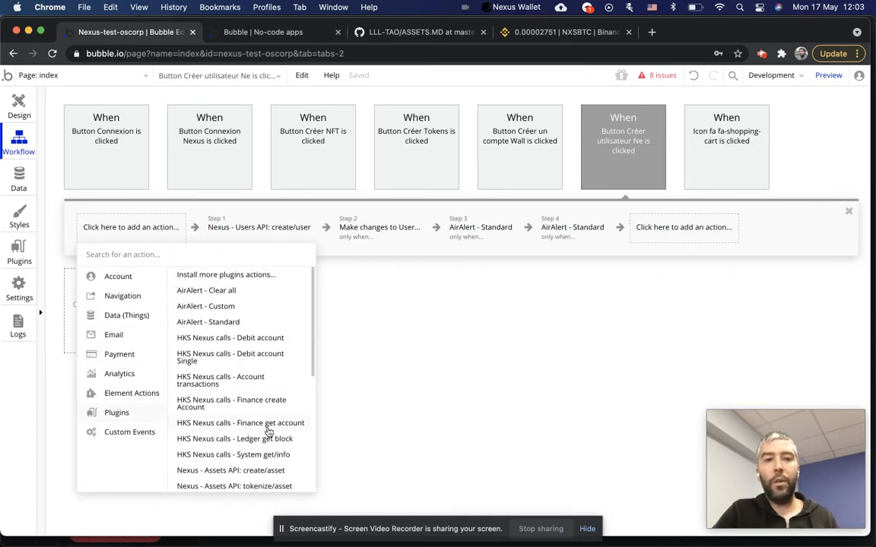
scroll(268, 432, "down", 3)
scroll(225, 421, "down", 3)
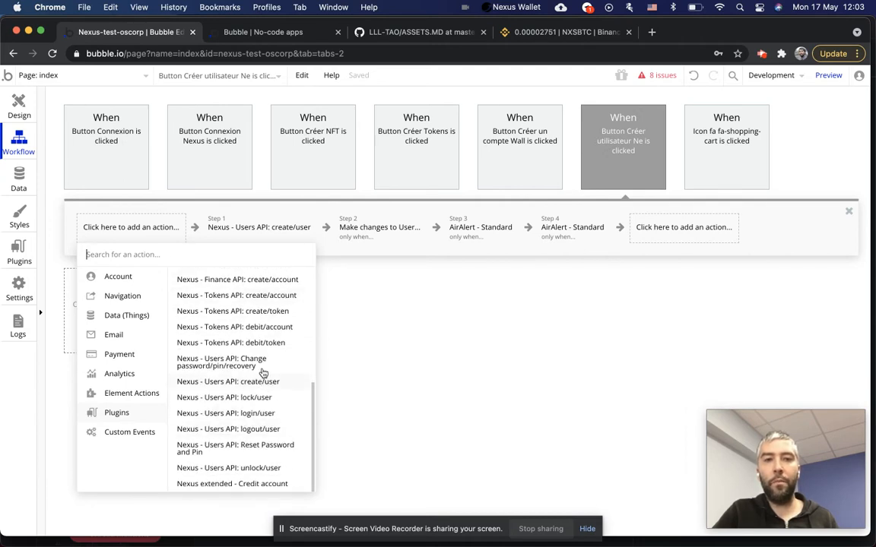
left_click(264, 230)
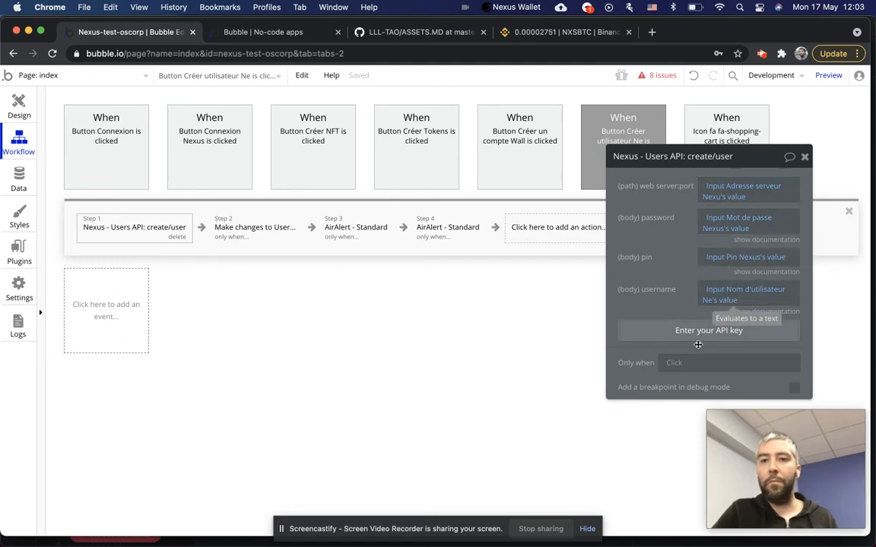
left_click(256, 230)
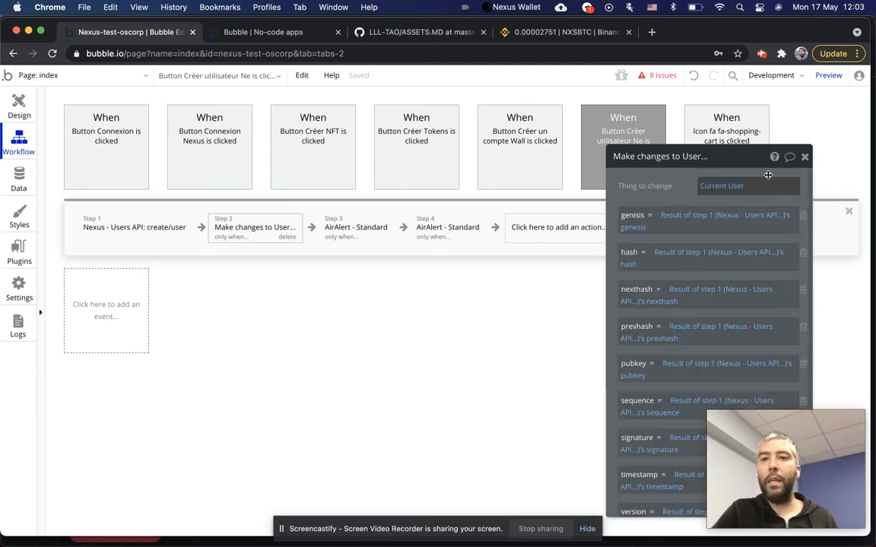
Remove the genisis, hash, nexthash, prevhash and pubkey updates from Make changes to User.
left_click_drag(735, 165, 743, 90)
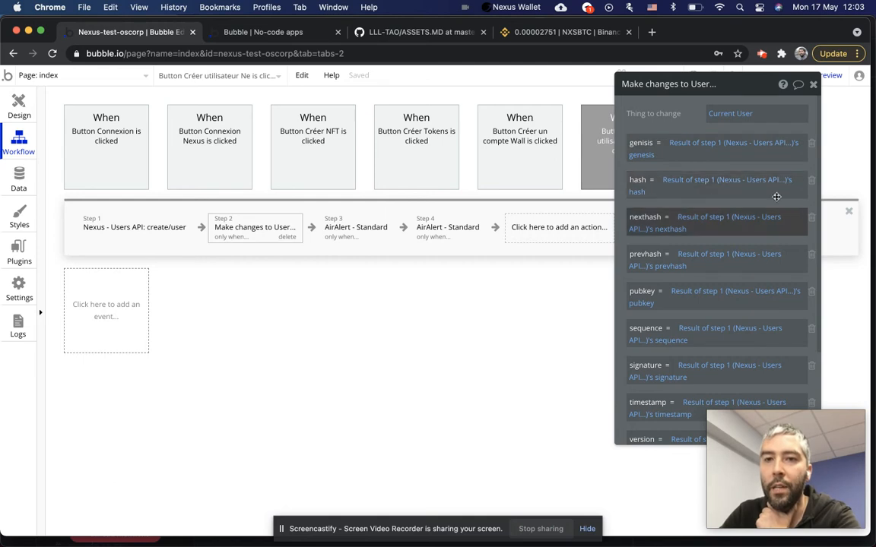
left_click(811, 146)
left_click(811, 146)
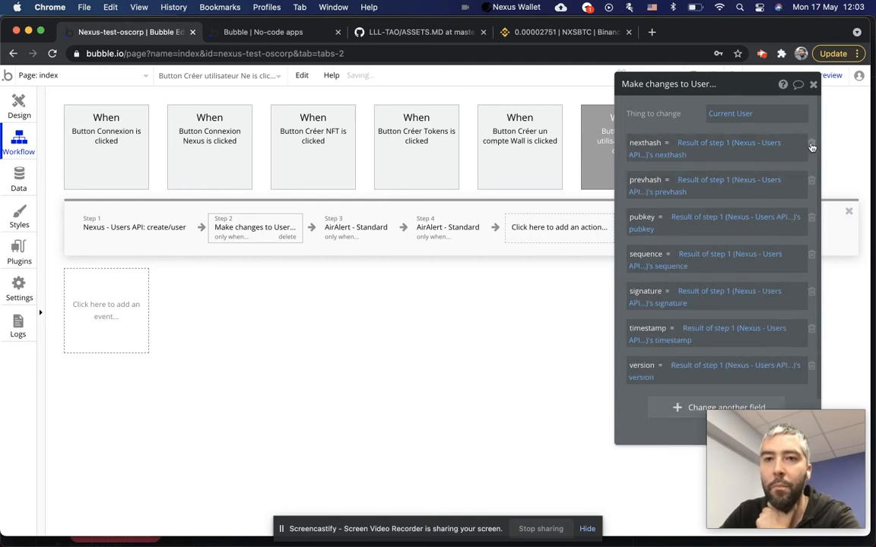
left_click(811, 146)
left_click(811, 146)
left_click(810, 146)
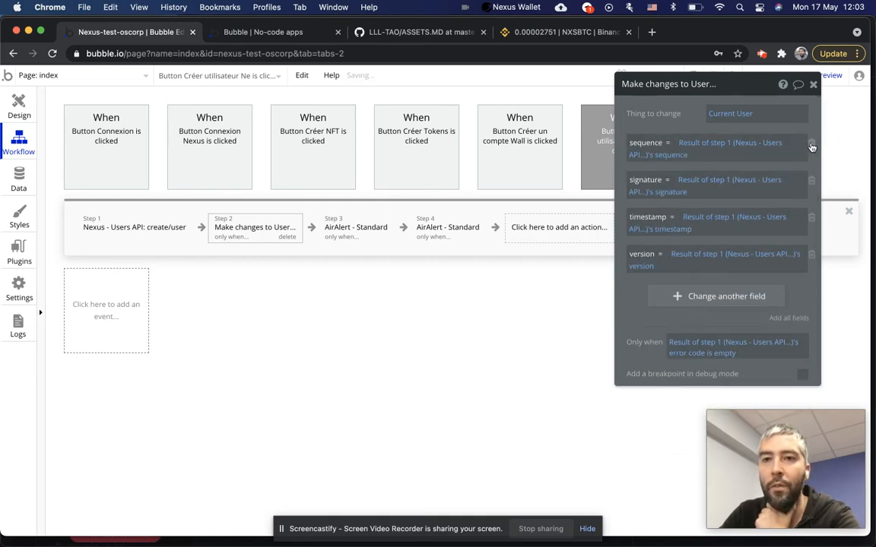
Review the empty error-code condition and both alert steps, then view the All Users app data.
left_click(721, 356)
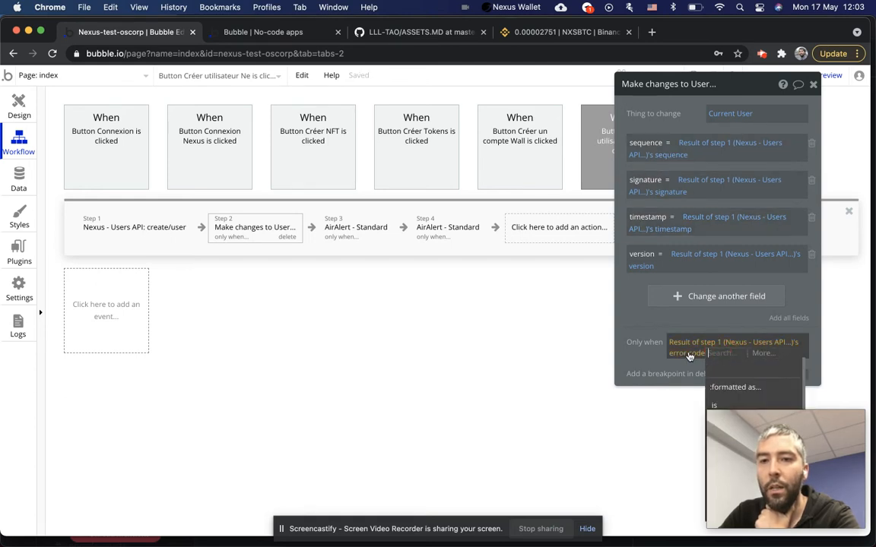
left_click(638, 340)
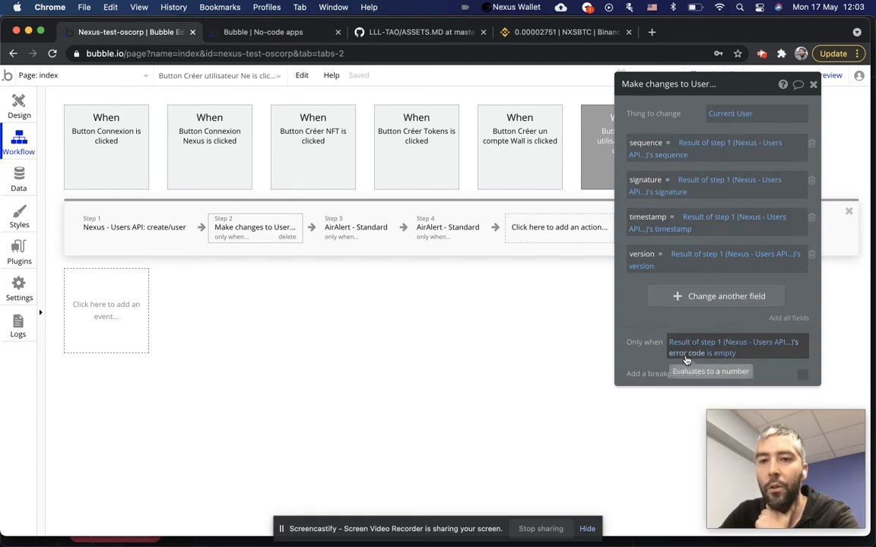
left_click(456, 232)
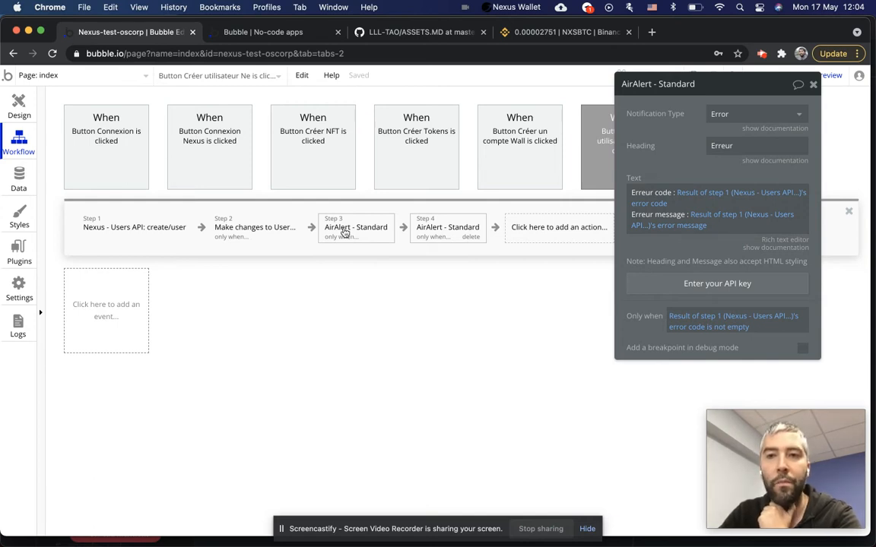
left_click(147, 229)
left_click(251, 229)
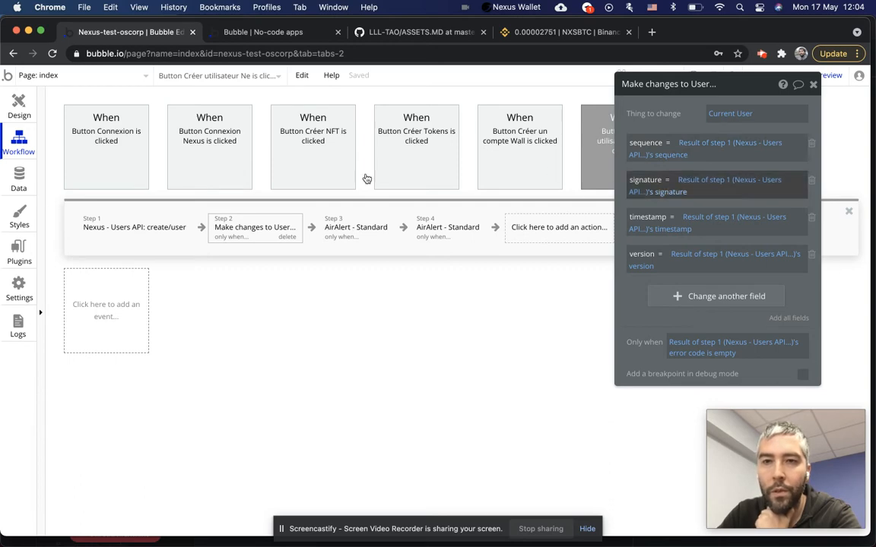
left_click(17, 171)
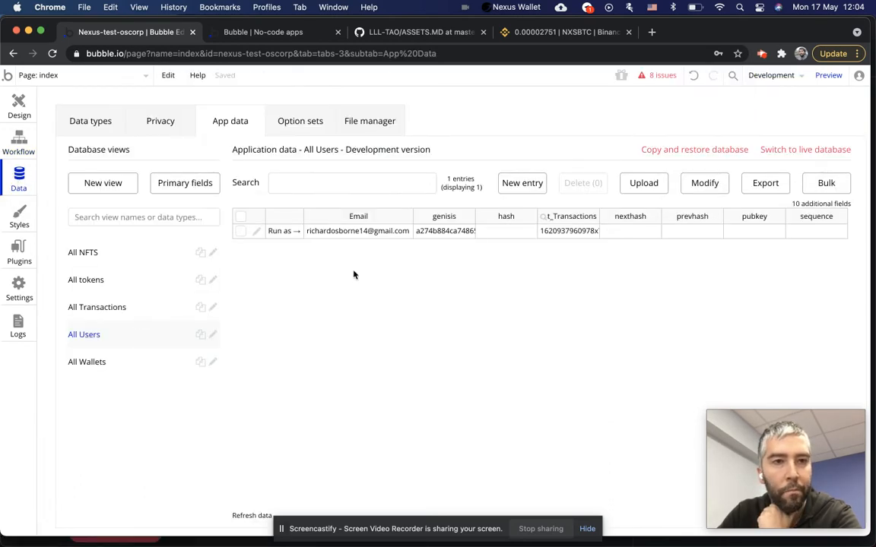
left_click(256, 231)
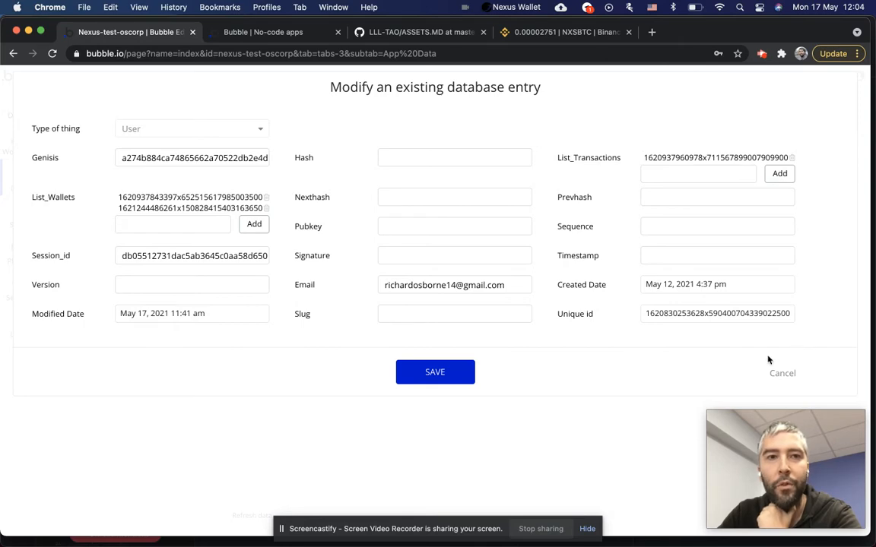
left_click(781, 370)
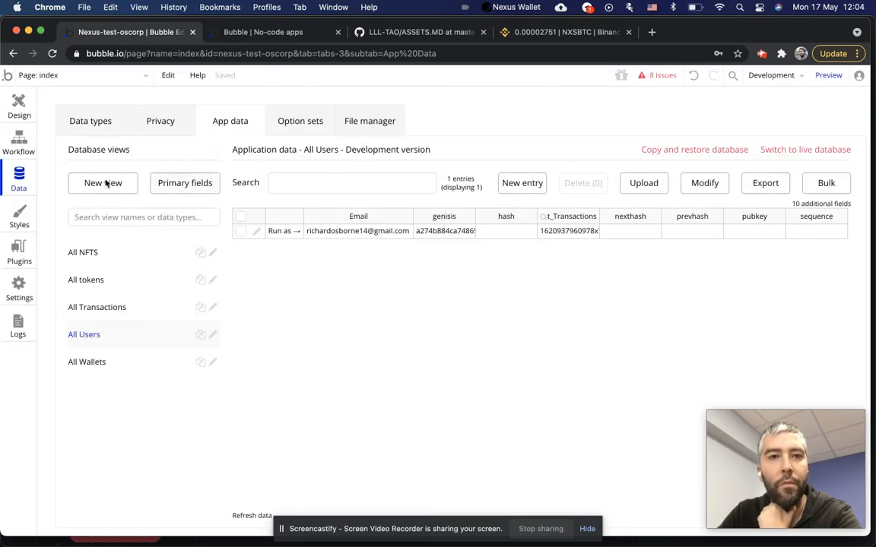
left_click(23, 107)
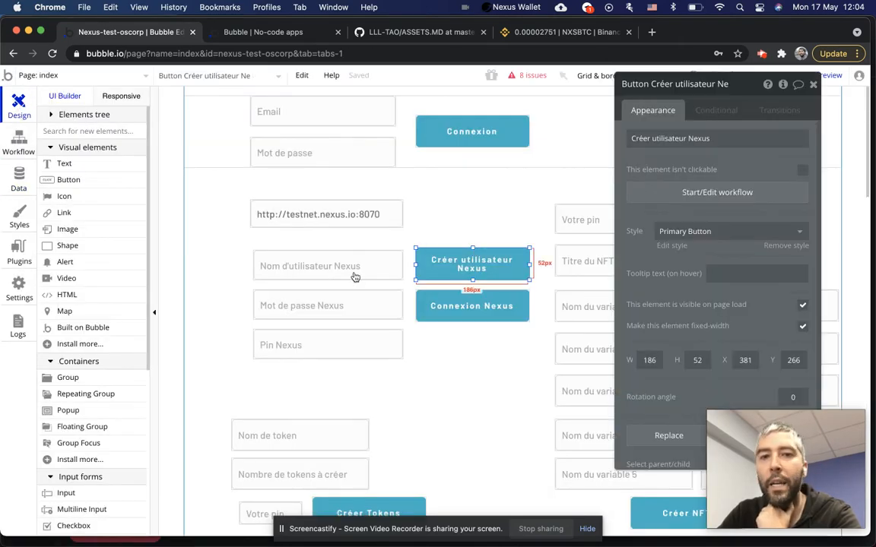
left_click(19, 177)
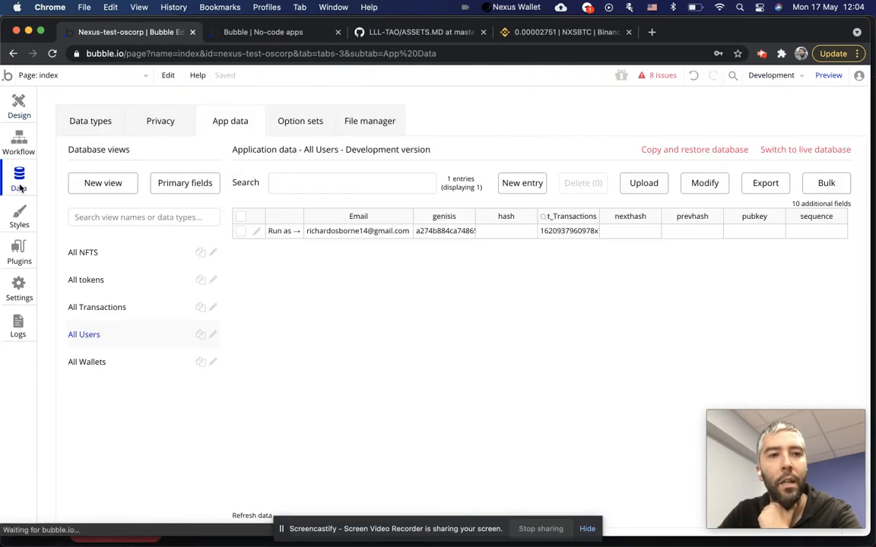
left_click(80, 119)
Create a new yes / no field named 'compte_nexus_crée' on the User data type.
left_click(88, 254)
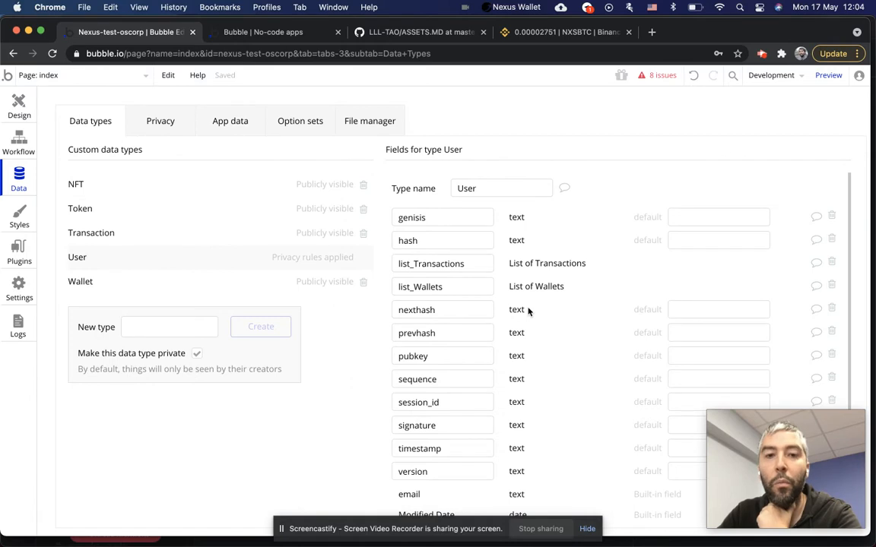
scroll(527, 310, "down", 3)
scroll(466, 284, "up", 2)
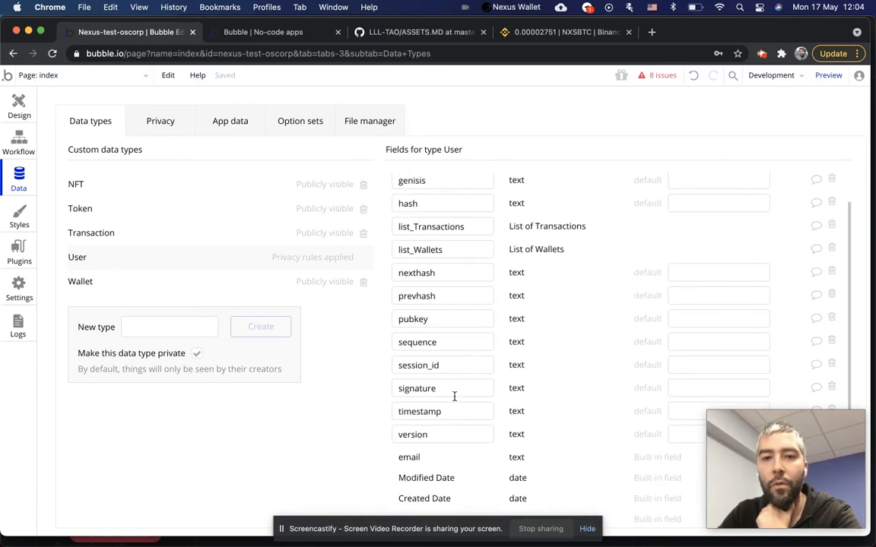
scroll(456, 380, "down", 2)
left_click(459, 502)
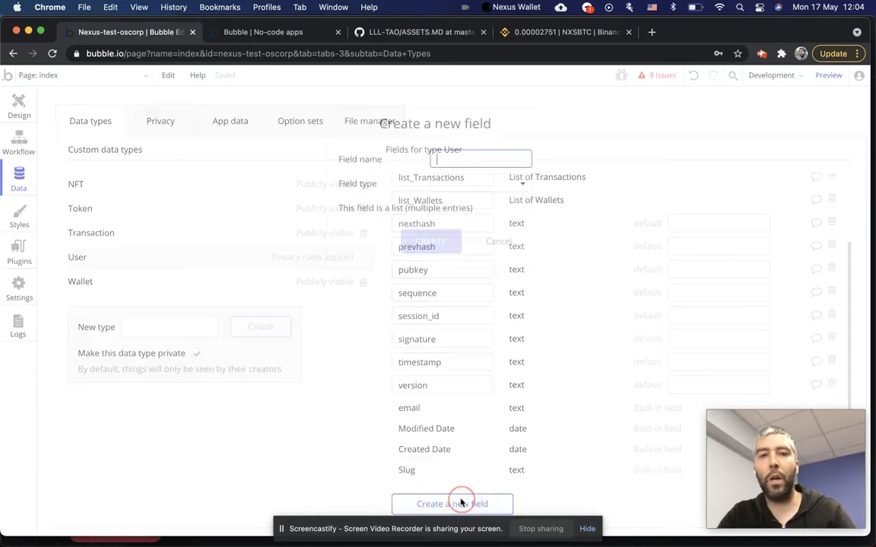
type("compte_nex")
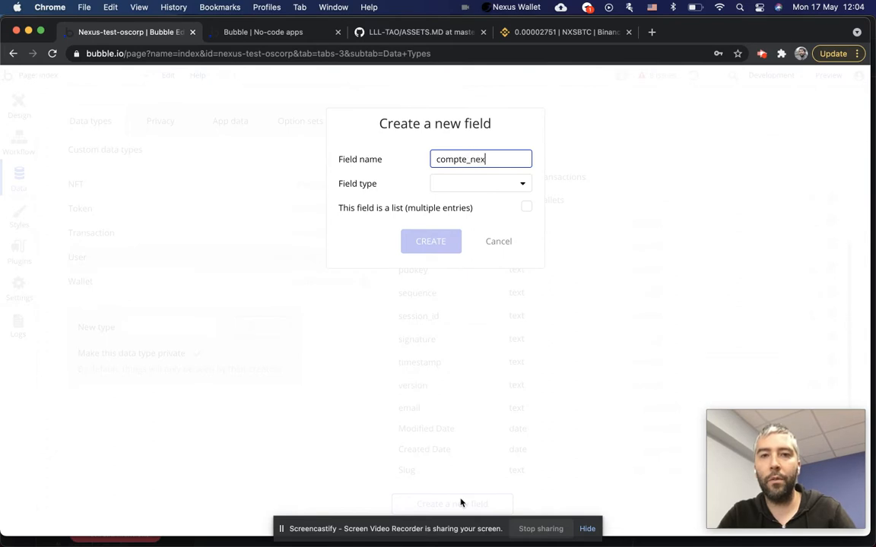
type("us_créer")
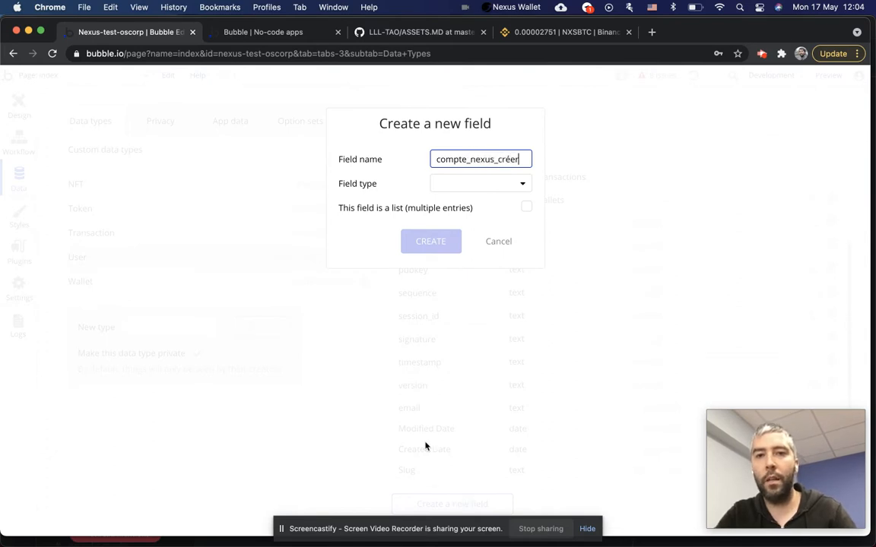
left_click(496, 187)
left_click(466, 311)
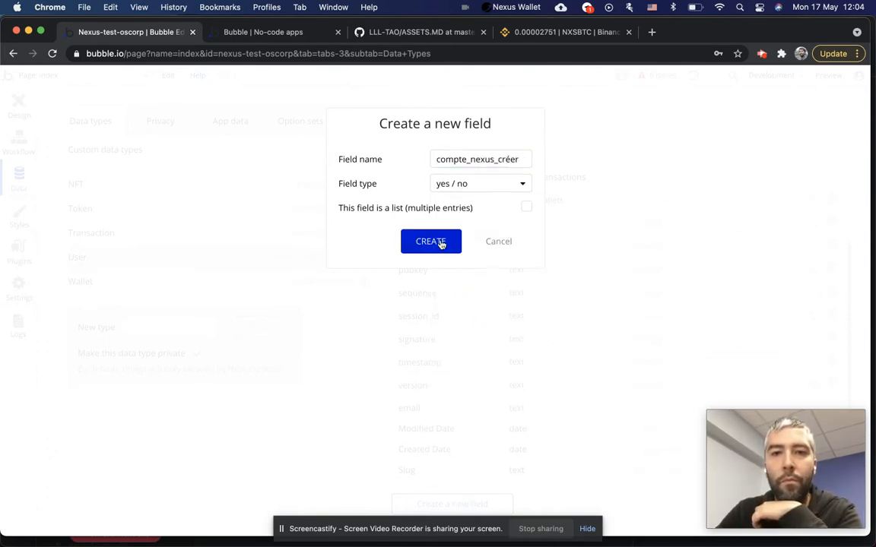
left_click(444, 243)
Correct the new field's name to compte_nexus_créé and check its default value options.
scroll(504, 381, "down", 2)
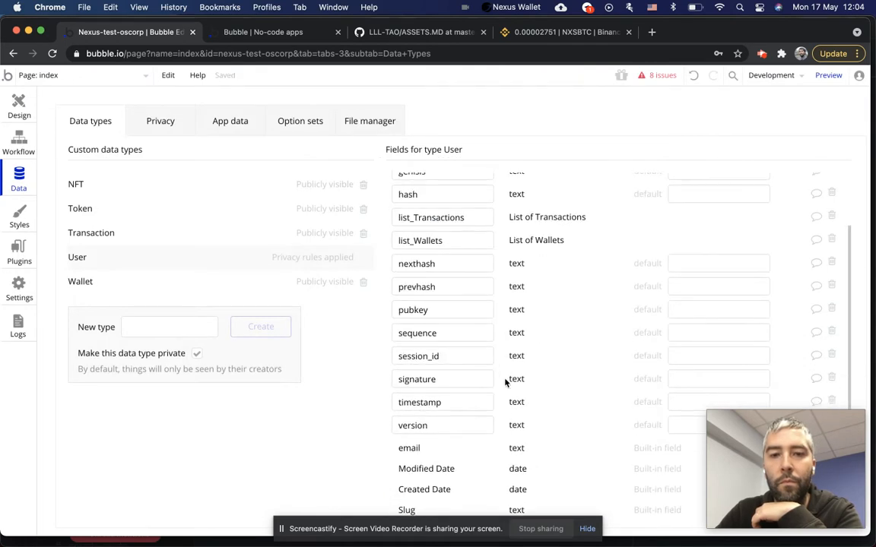
scroll(438, 250, "up", 2)
left_click(480, 218)
key("BackSpace")
left_click(594, 242)
left_click(698, 217)
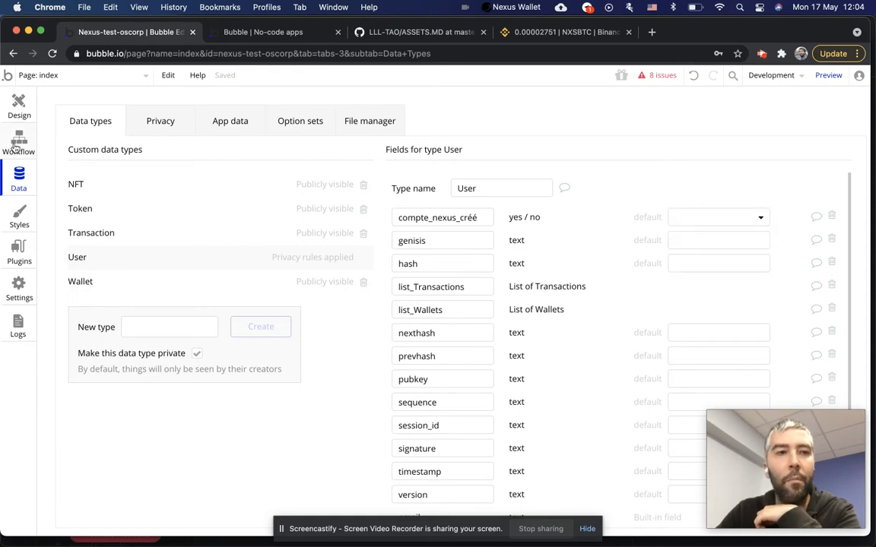
left_click(17, 140)
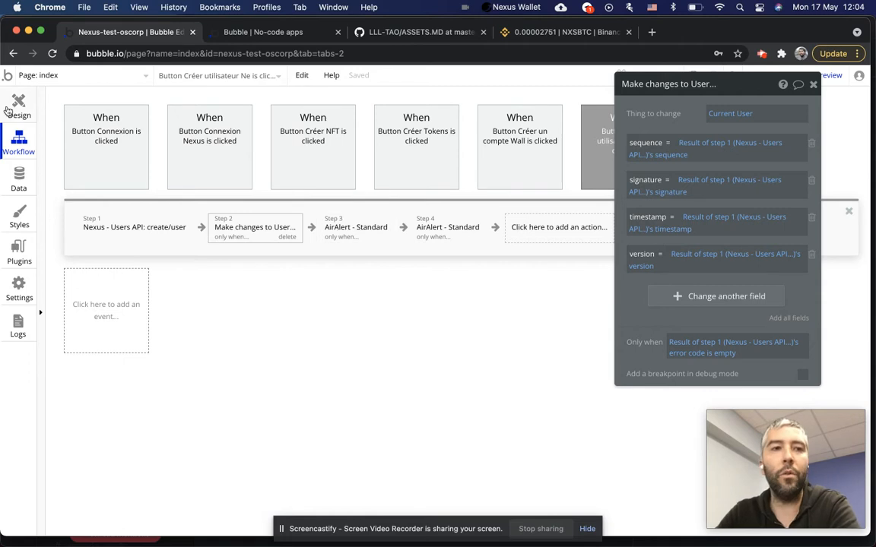
In Design view, select the Connexion Nexus button and open its login/user workflow.
left_click(18, 106)
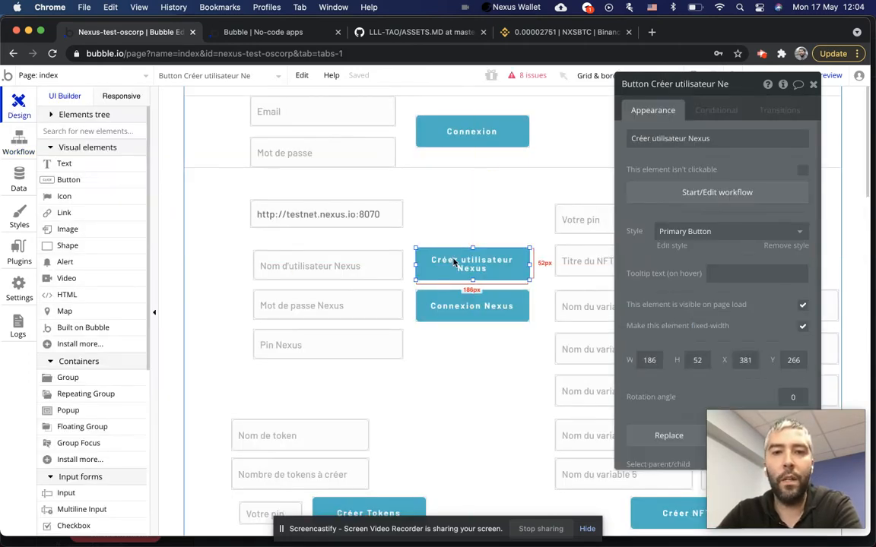
left_click(454, 267)
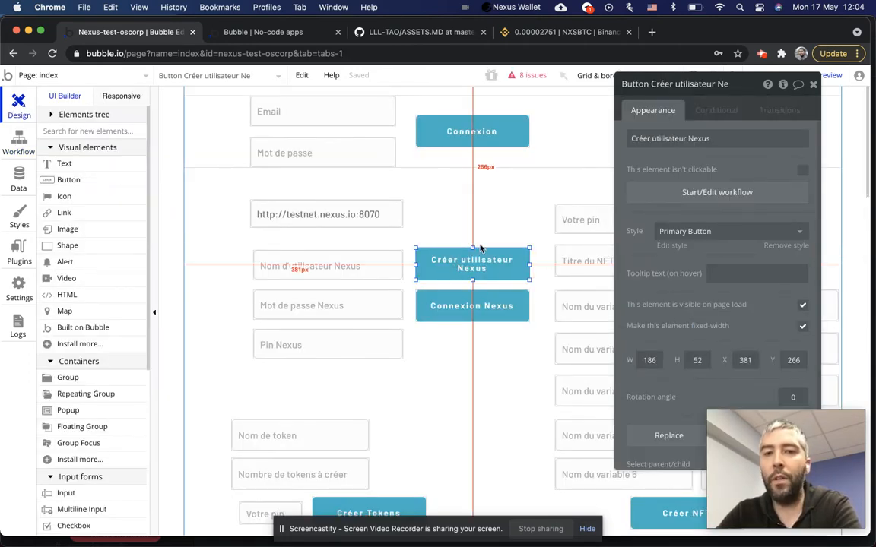
left_click(454, 308)
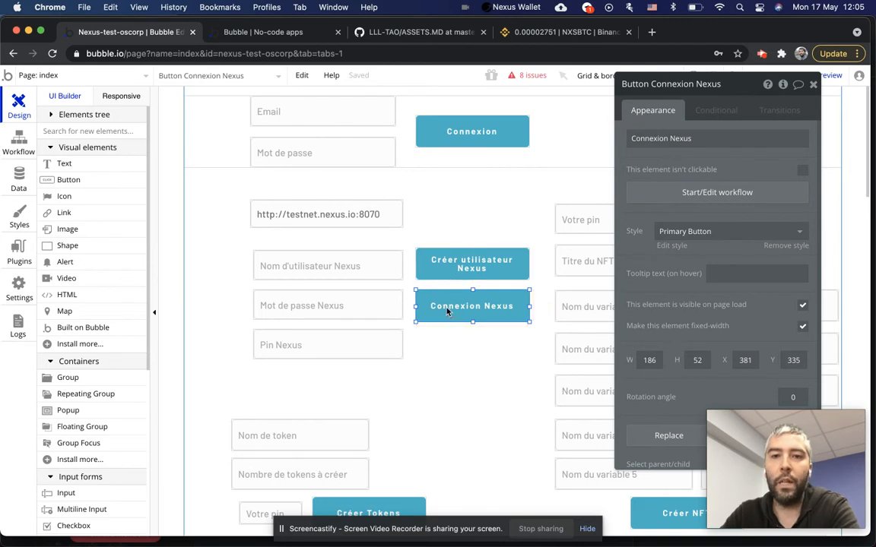
left_click(741, 195)
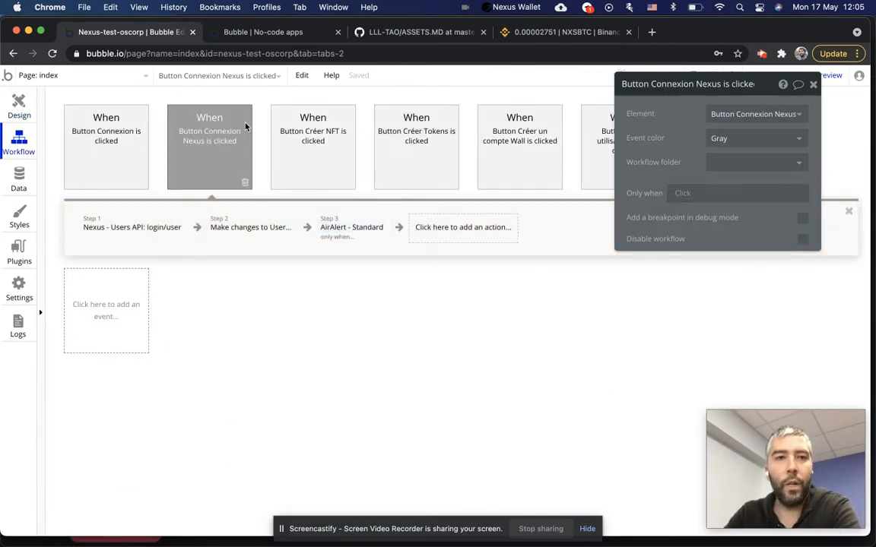
Inspect the login/user step and the session_id expression in Make changes to User, then show User's fields.
left_click(126, 228)
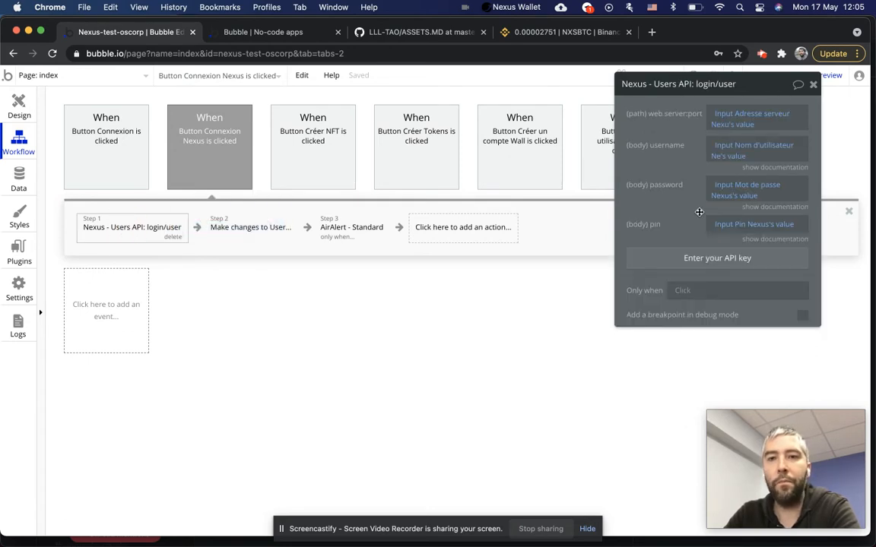
mouse_move(724, 118)
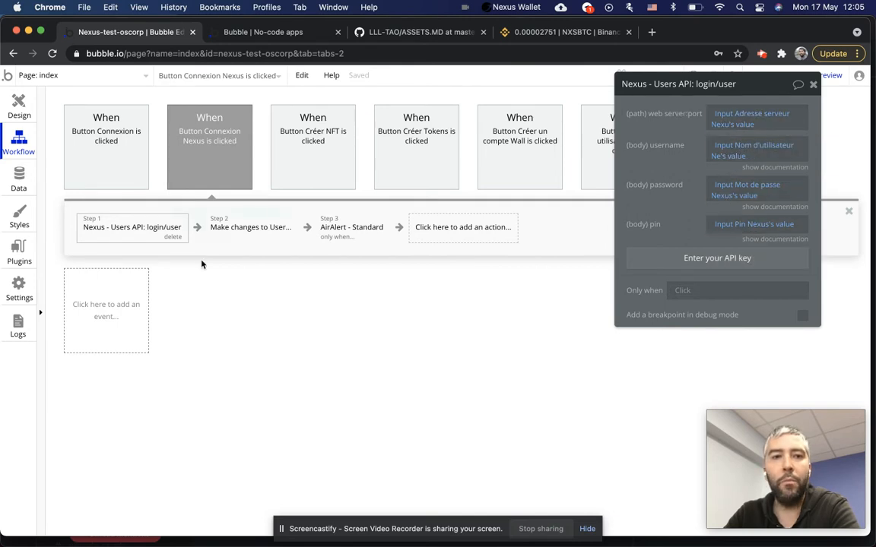
left_click(228, 226)
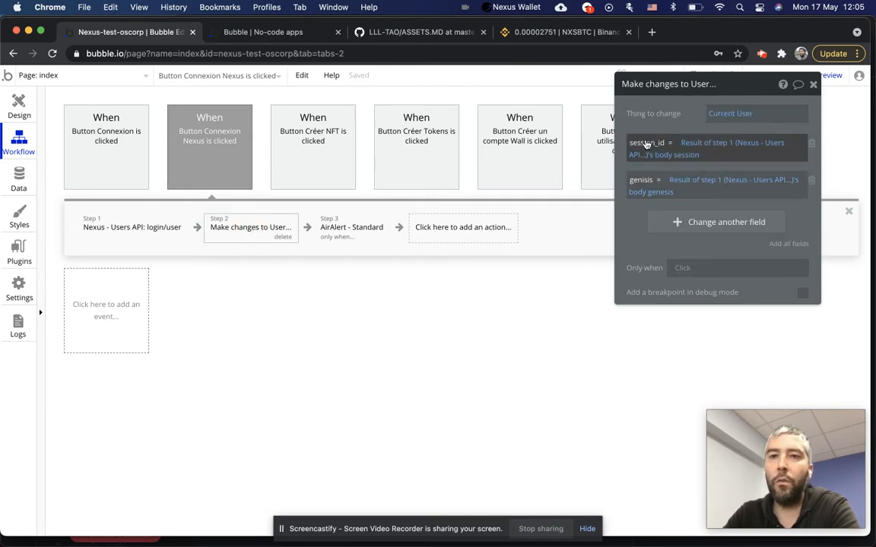
left_click(679, 156)
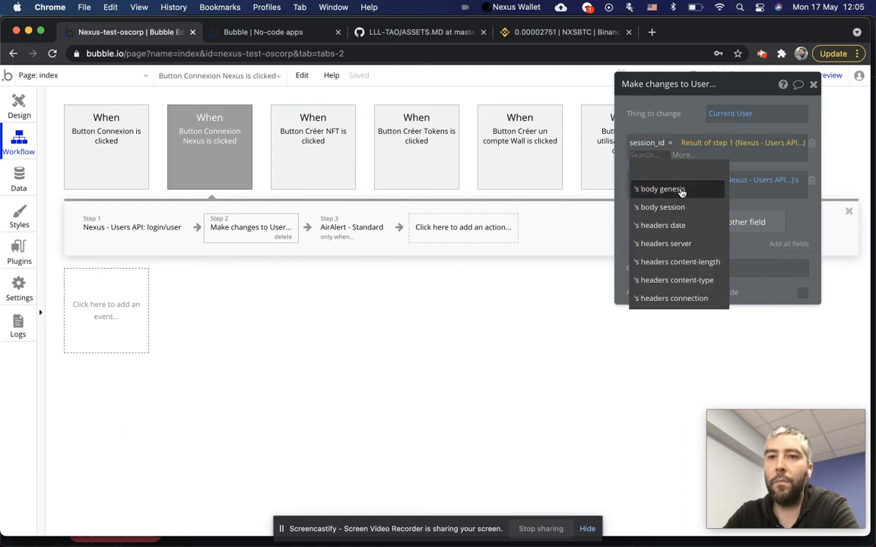
left_click(669, 127)
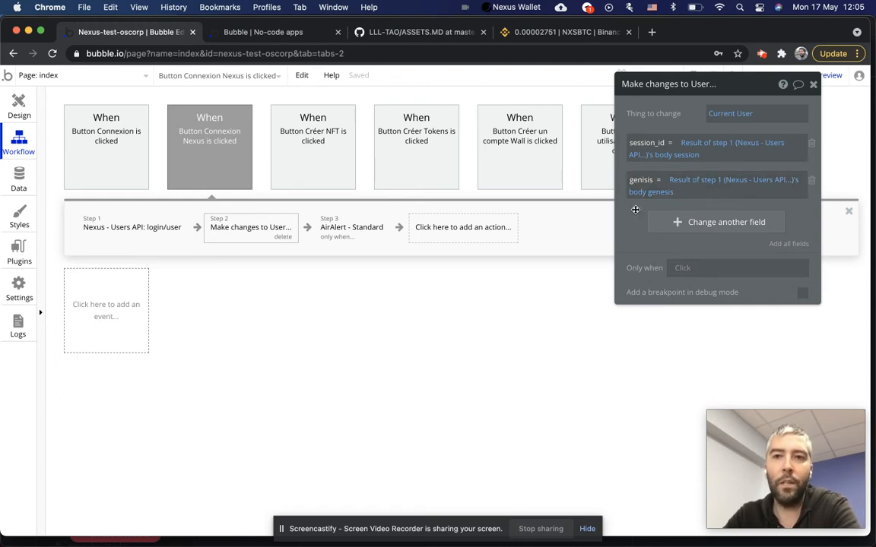
left_click(13, 166)
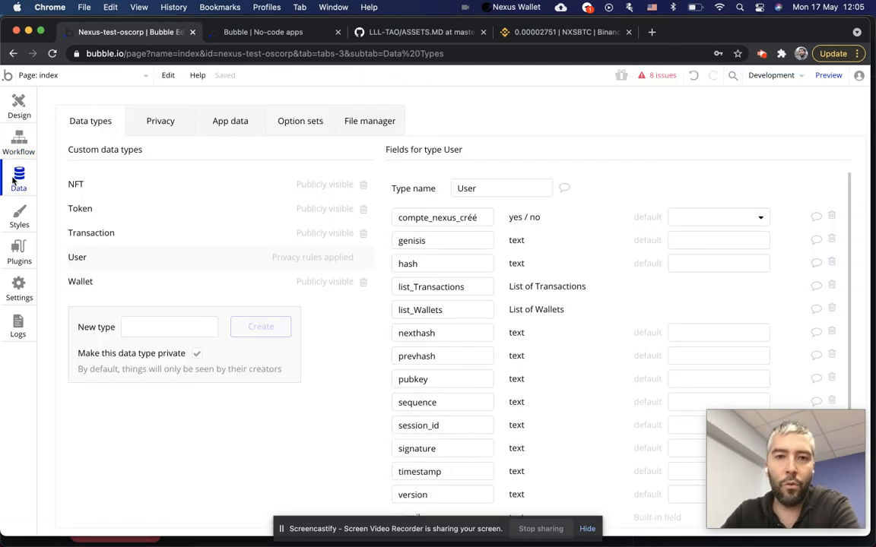
Inspect the user's Session_id and Genisis values in All Users, cancel without saving, and return to Design.
left_click(221, 120)
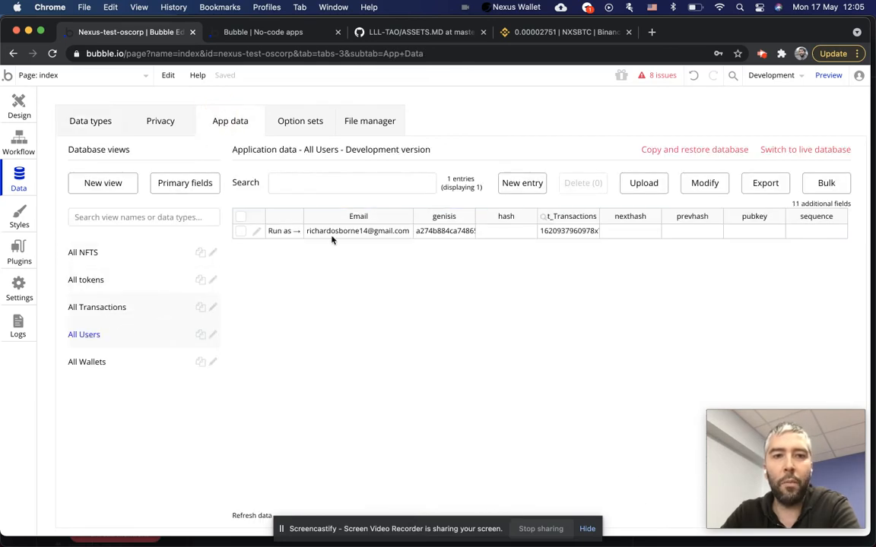
left_click(262, 236)
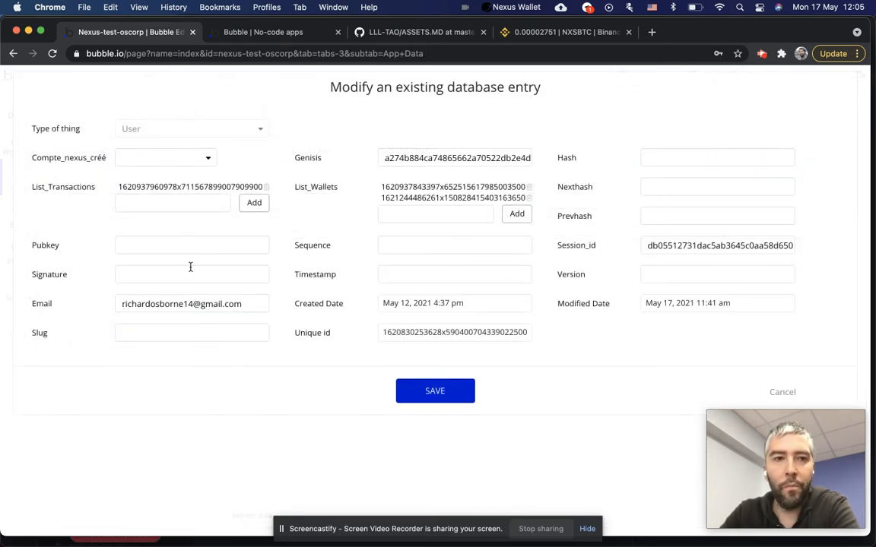
left_click(679, 245)
double_click(678, 246)
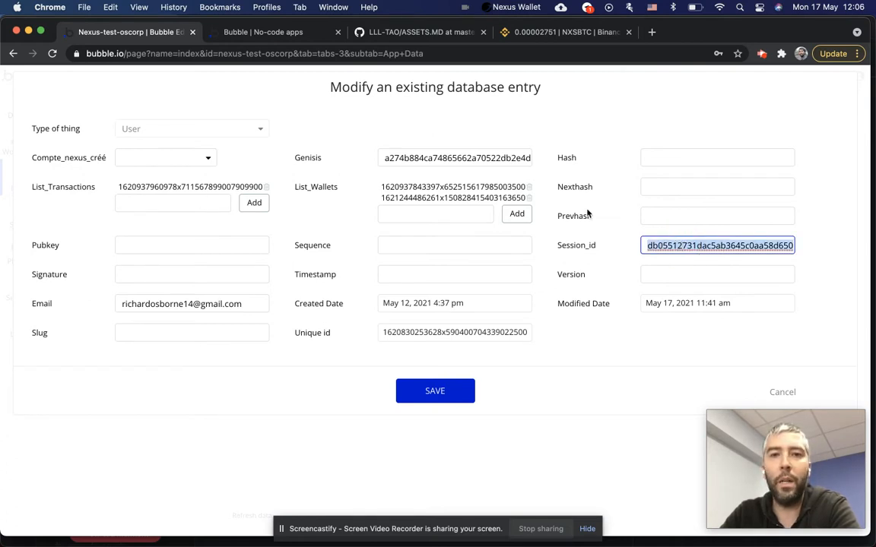
double_click(430, 157)
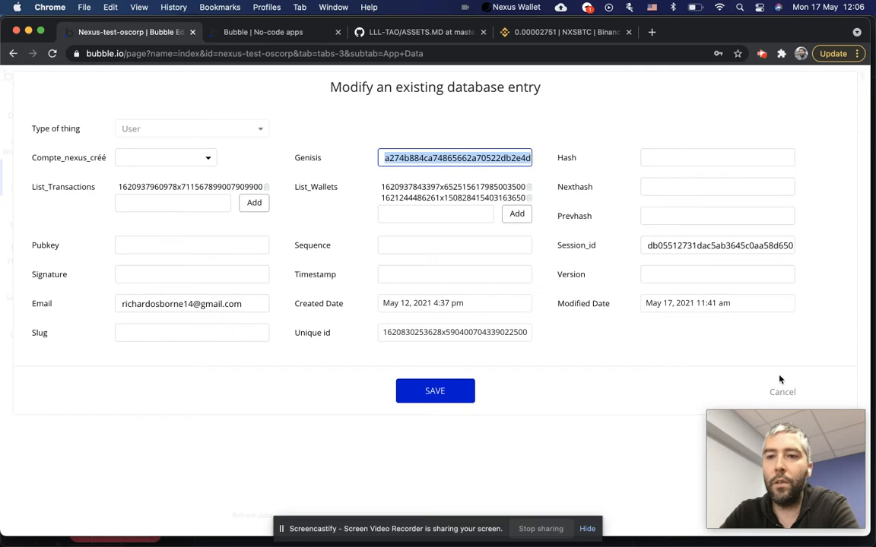
double_click(687, 246)
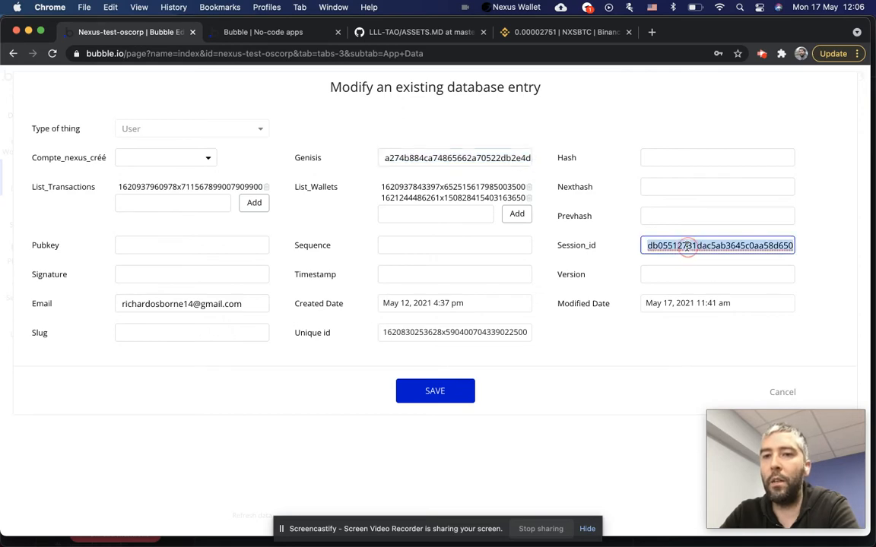
left_click(781, 393)
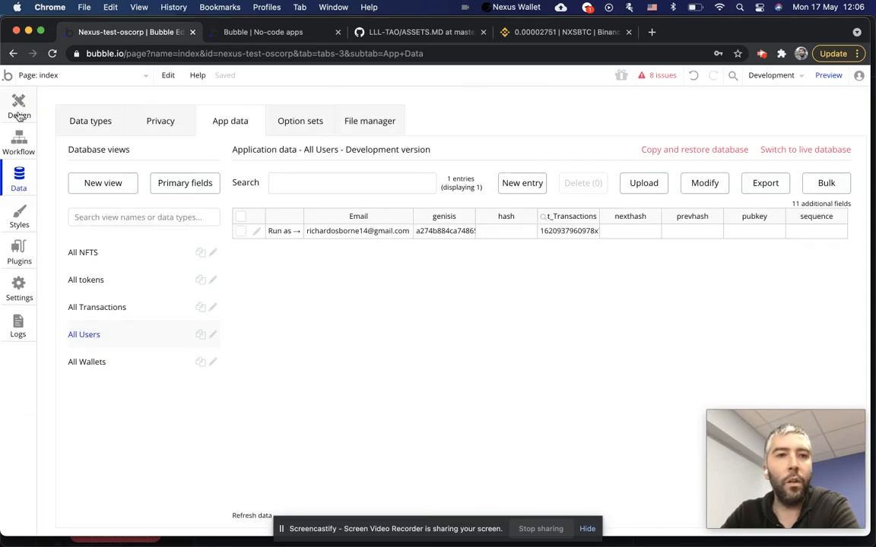
left_click(19, 109)
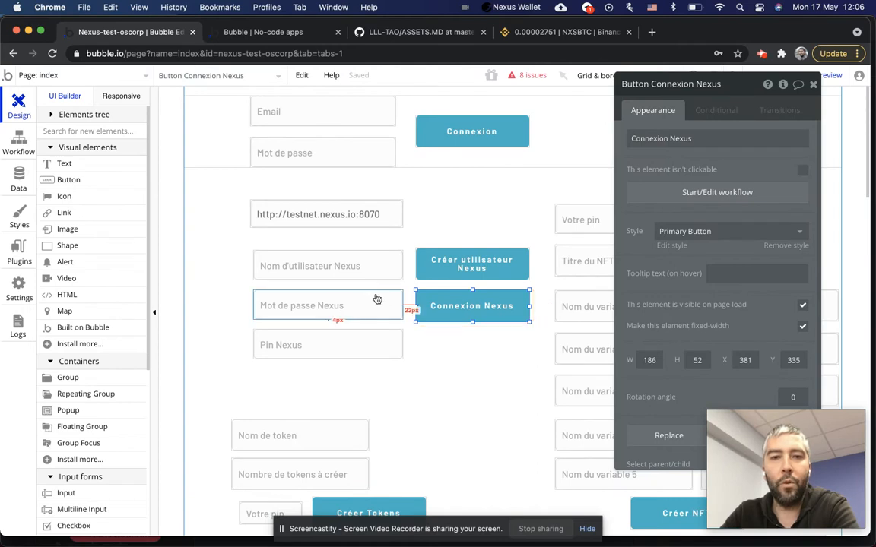
Review the Connexion Nexus workflow's user update and success alert steps, then close that button's properties.
left_click(23, 145)
left_click(275, 232)
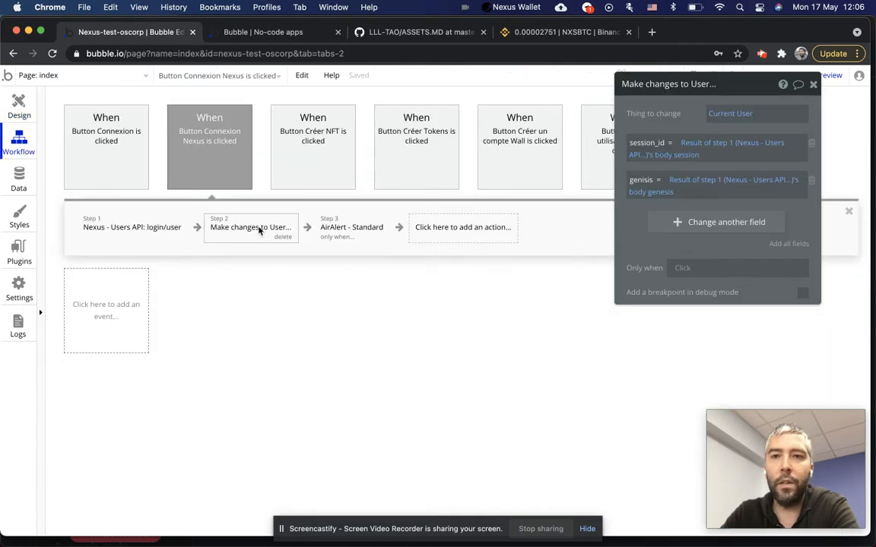
left_click(378, 228)
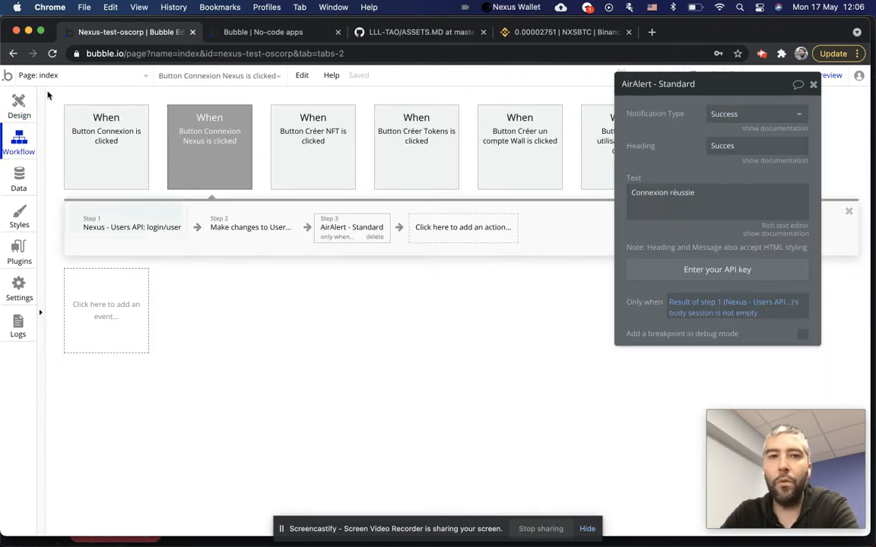
left_click(18, 107)
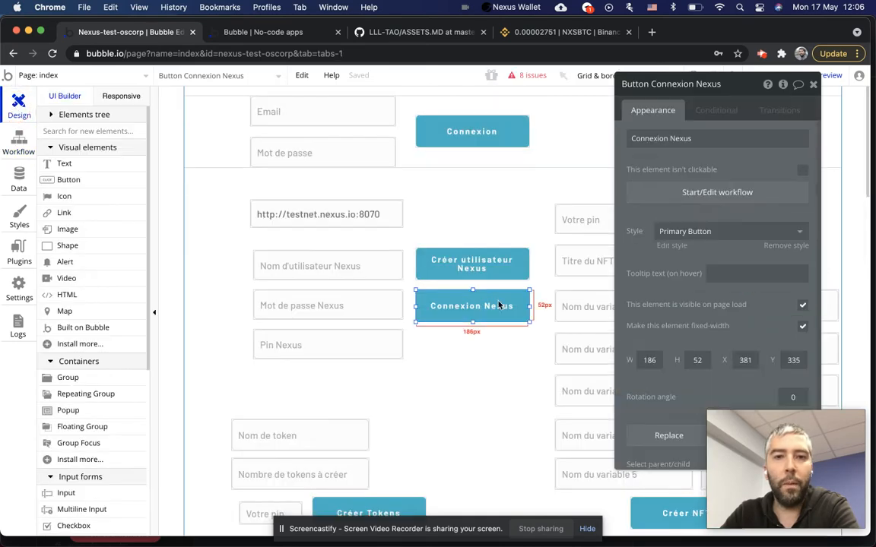
scroll(475, 291, "down", 5)
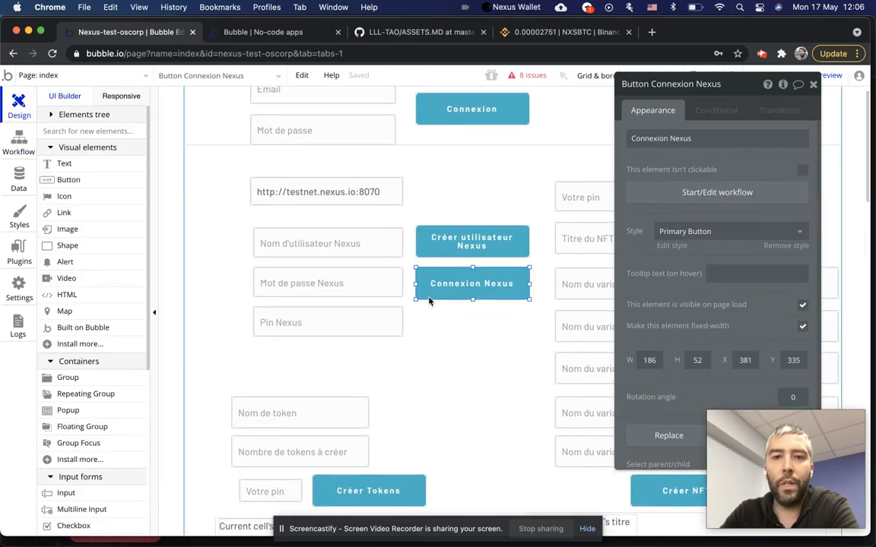
scroll(475, 291, "up", 5)
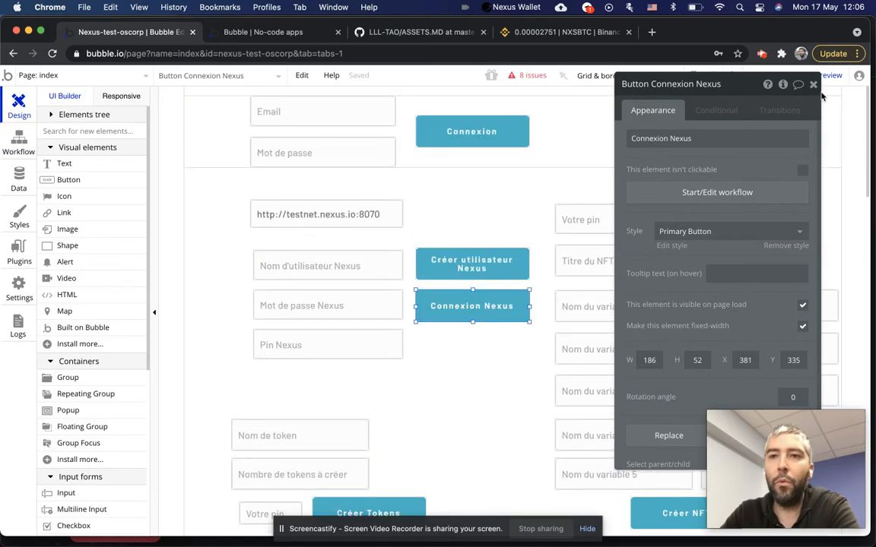
left_click(812, 83)
Select the Créer NFT button, open its properties and go to its workflow.
scroll(509, 215, "down", 3)
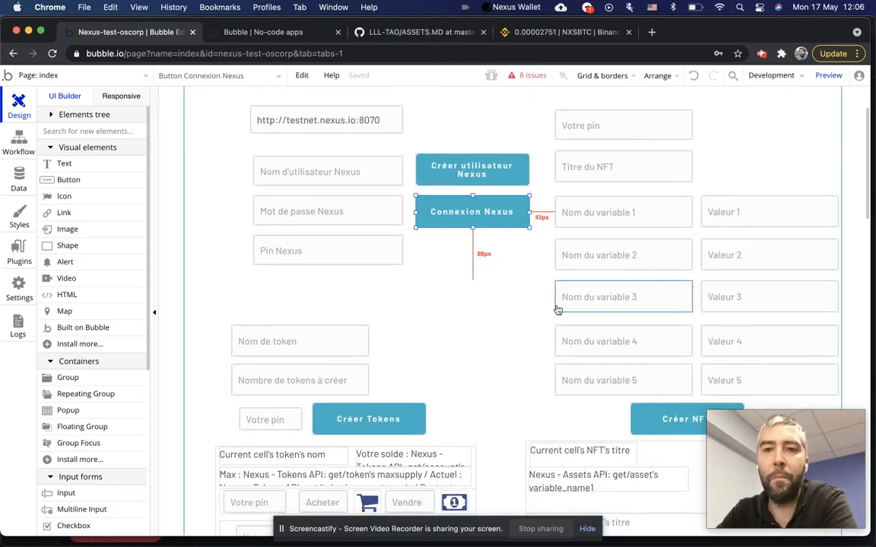
scroll(543, 332, "down", 2)
scroll(542, 332, "up", 1)
scroll(543, 331, "up", 1)
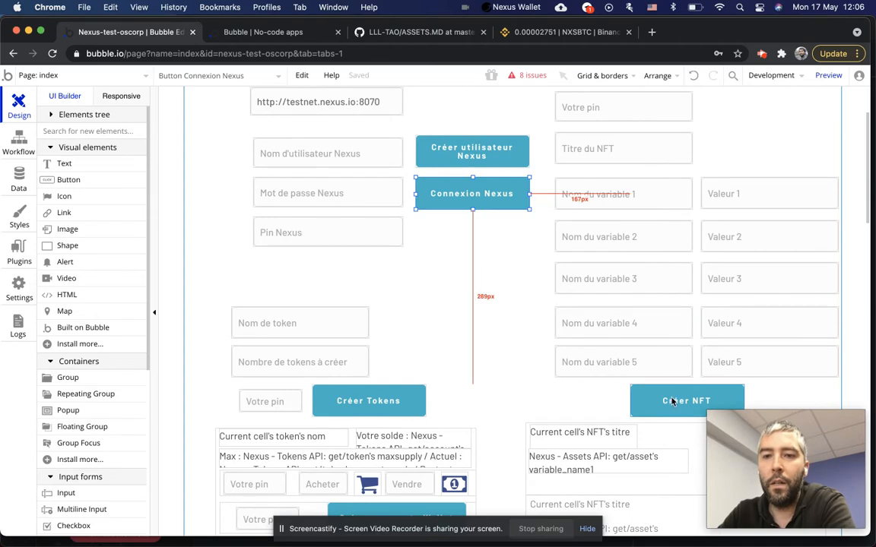
left_click(19, 171)
left_click(19, 107)
left_click(664, 401)
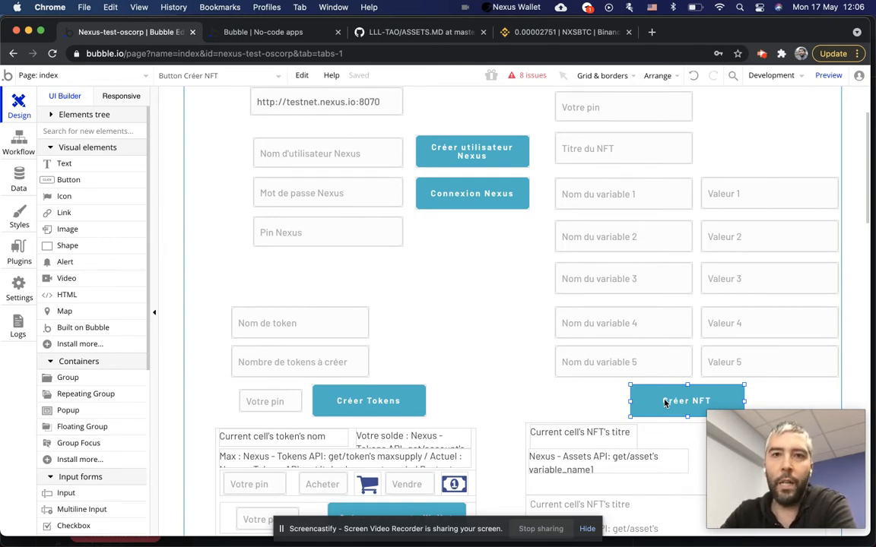
double_click(664, 402)
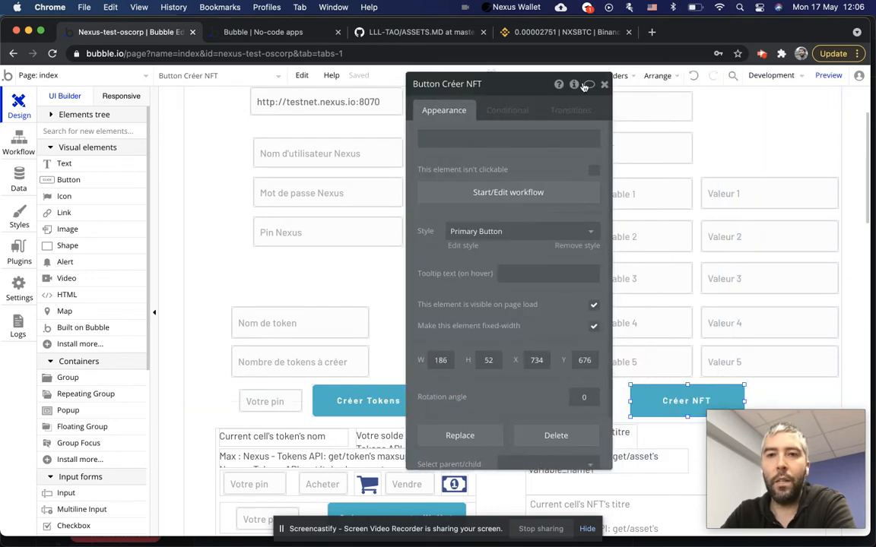
left_click(604, 84)
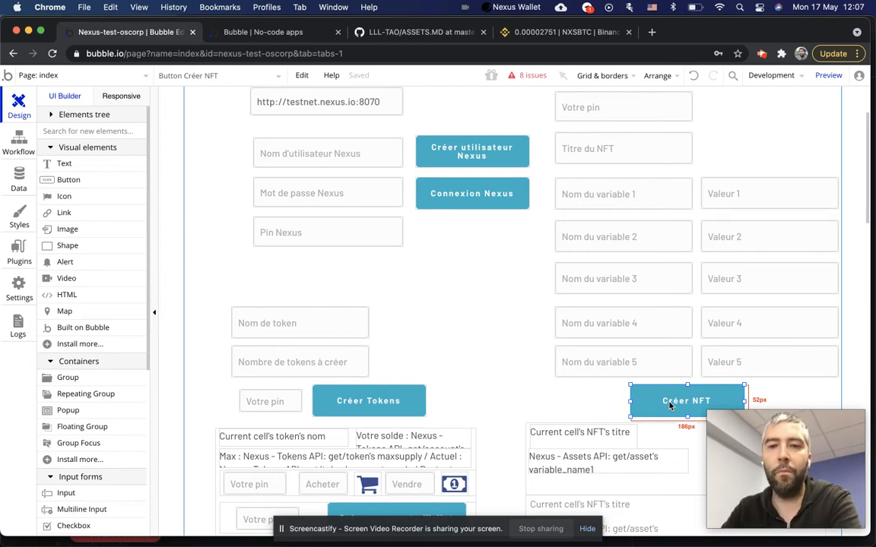
double_click(667, 405)
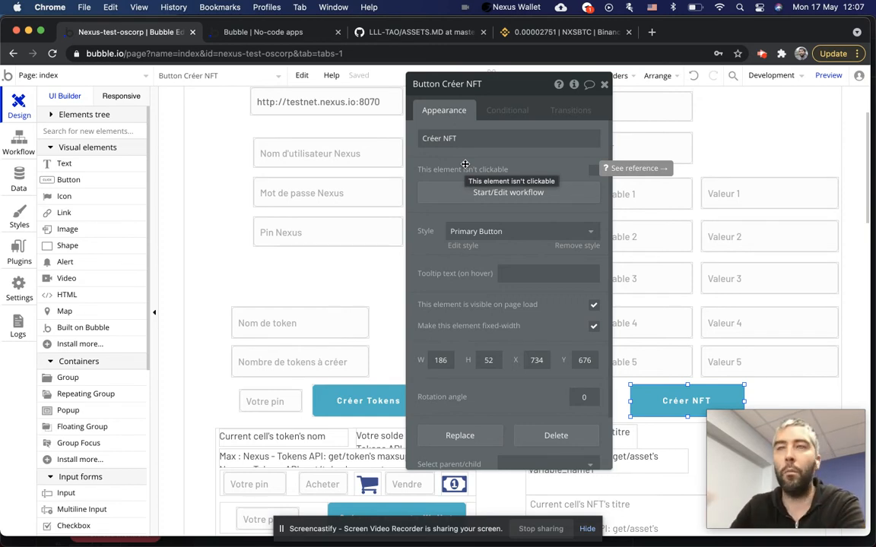
left_click(511, 193)
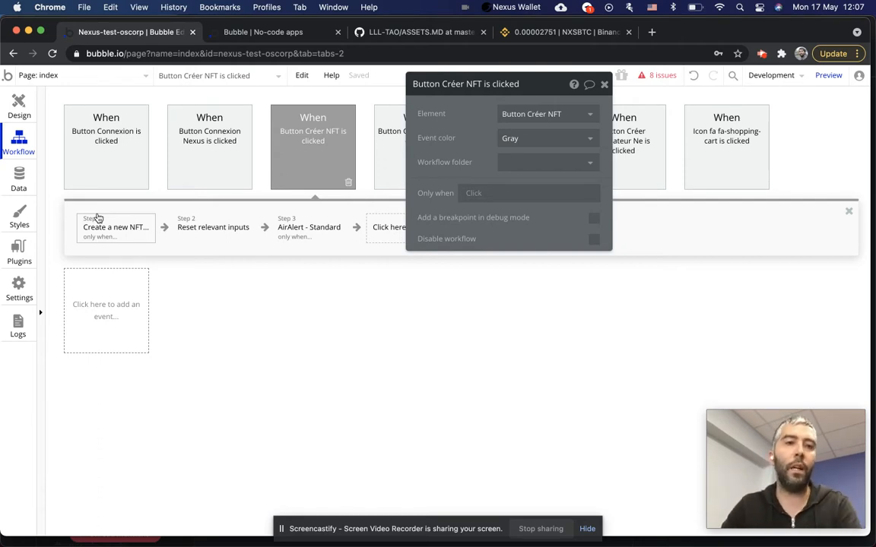
Inspect Create a new NFT, insert an action slot after it and browse the Nexus plugin actions.
left_click(117, 237)
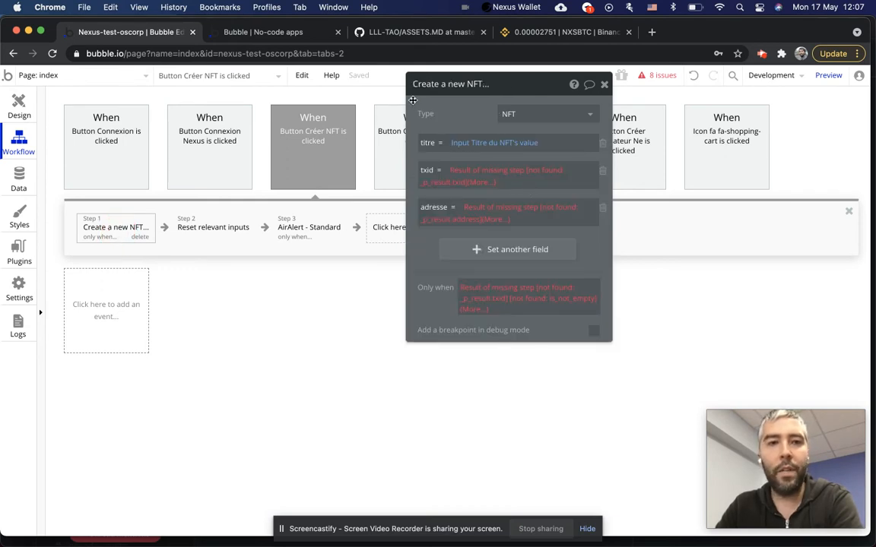
left_click(165, 227)
mouse_move(236, 433)
mouse_move(220, 447)
scroll(344, 445, "down", 10)
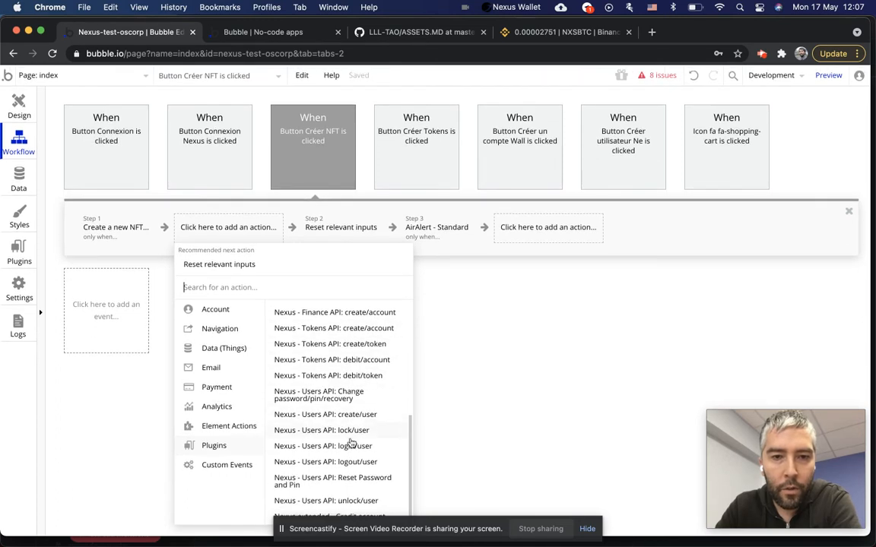
scroll(347, 426, "up", 2)
Add the Nexus create/asset action with port from Input Adresse serveur Nexu's value and session from Current User's session_id.
scroll(348, 396, "up", 4)
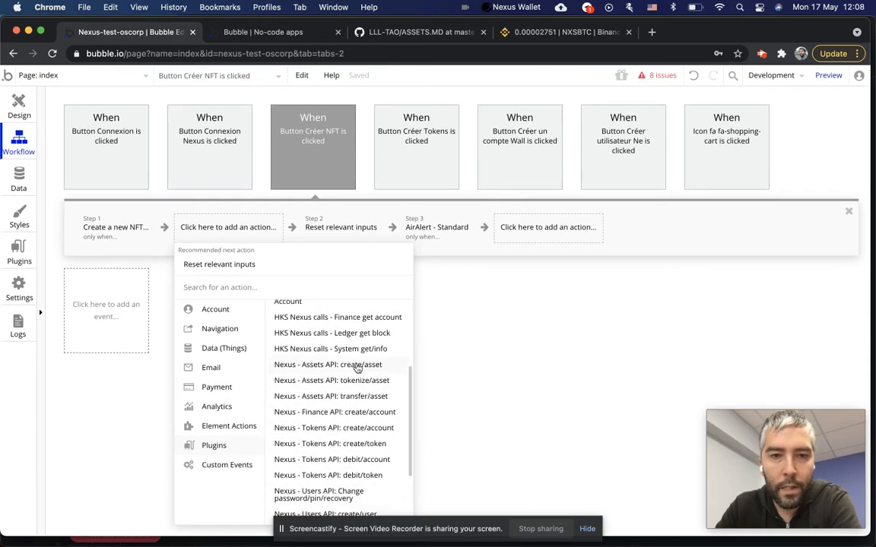
left_click(358, 367)
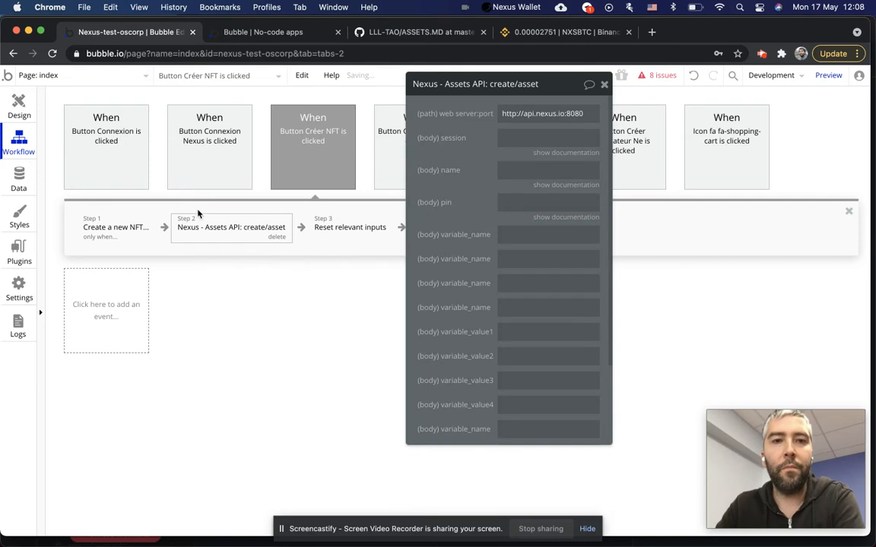
triple_click(517, 113)
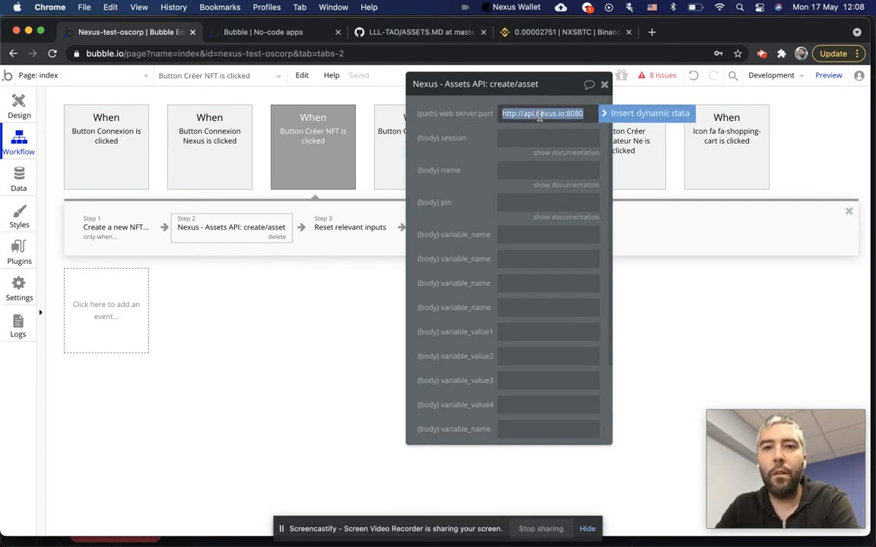
left_click(612, 113)
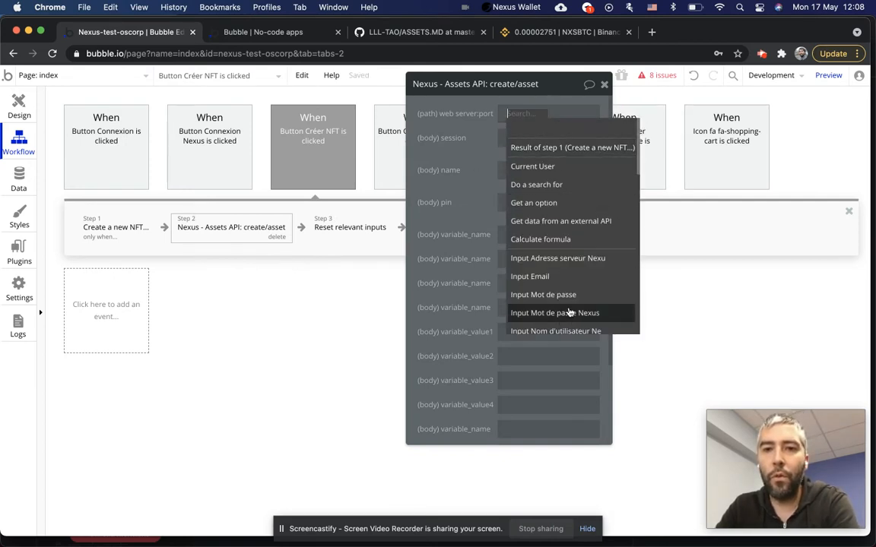
left_click(589, 258)
left_click(539, 140)
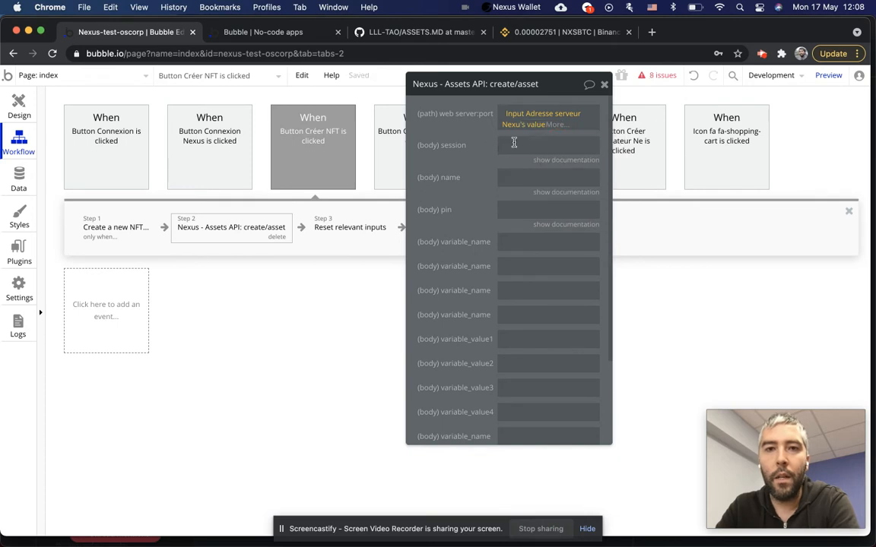
left_click(524, 145)
left_click(623, 146)
left_click(536, 197)
left_click(581, 306)
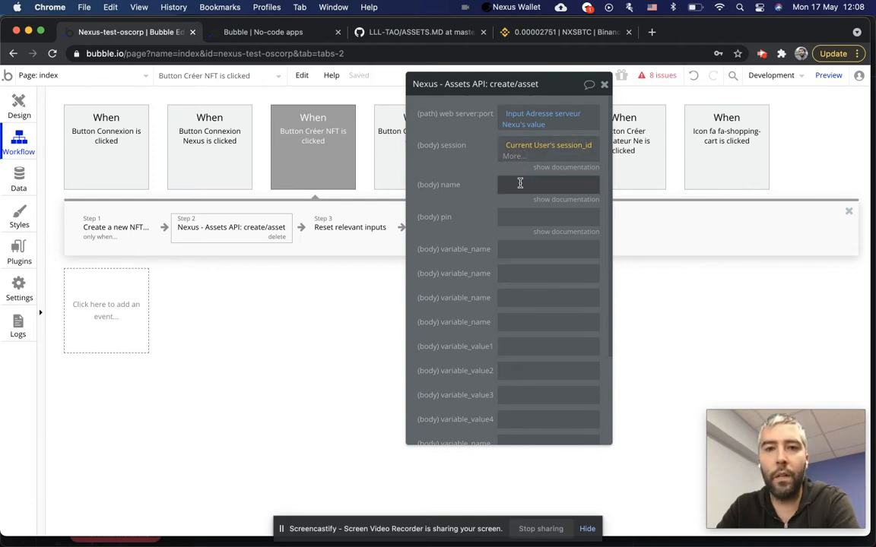
Enter 'Chausseurs Nike' as the asset name.
left_click(520, 182)
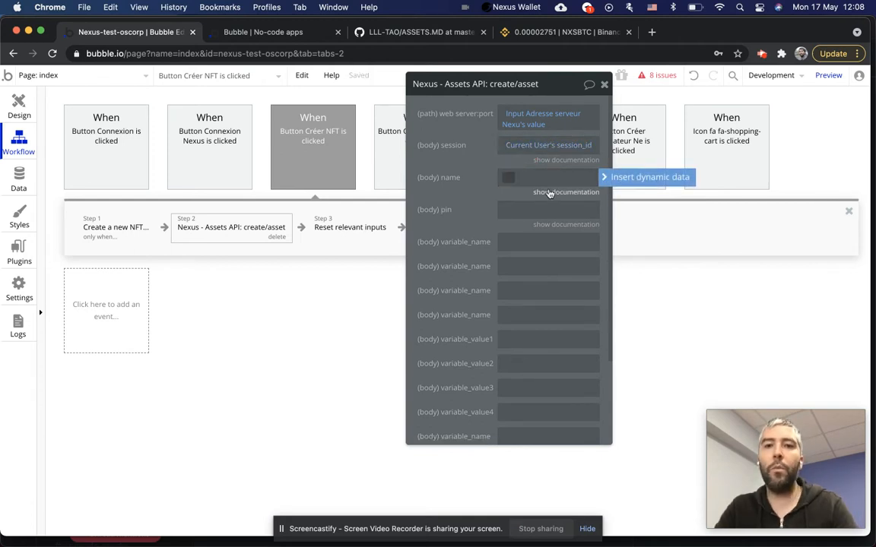
left_click(550, 191)
left_click(514, 176)
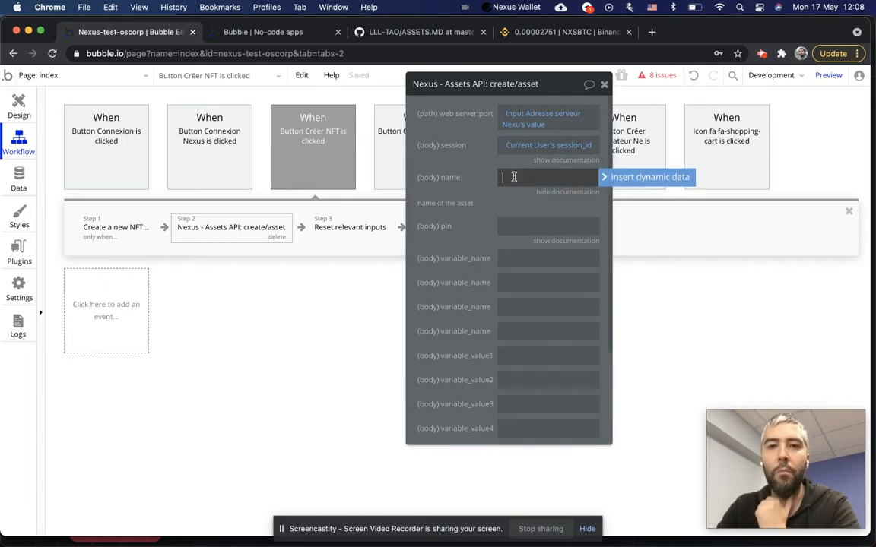
type("chausseurs")
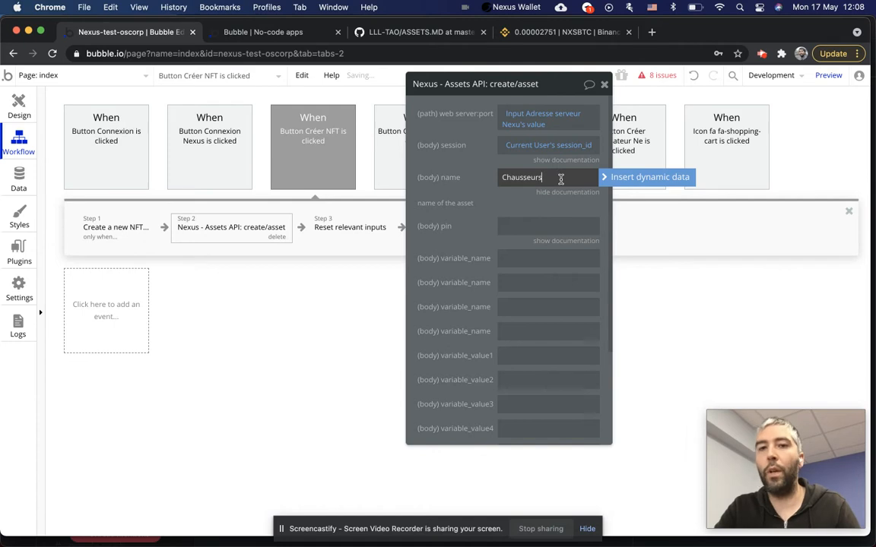
type(" Nike")
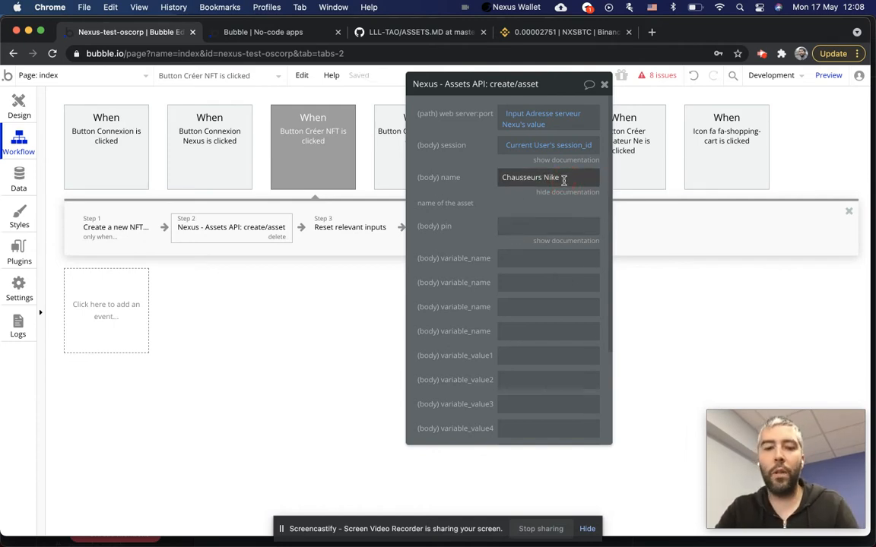
triple_click(563, 179)
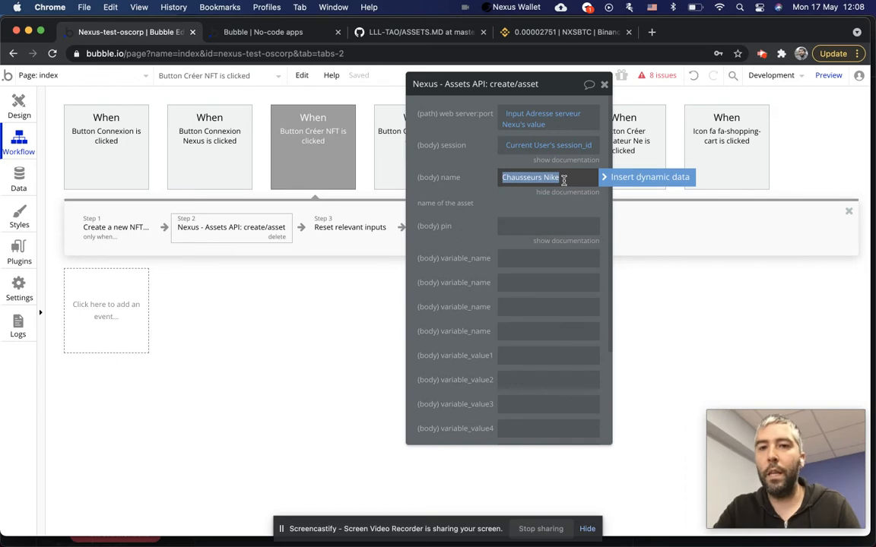
left_click(447, 222)
Start a dynamic value for the pin field and switch to Design to locate the pin input.
left_click(537, 226)
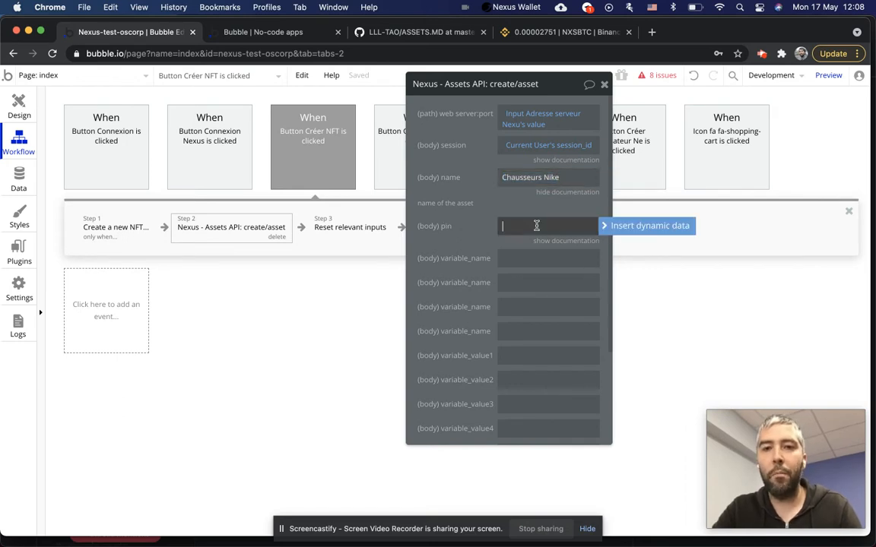
left_click(622, 226)
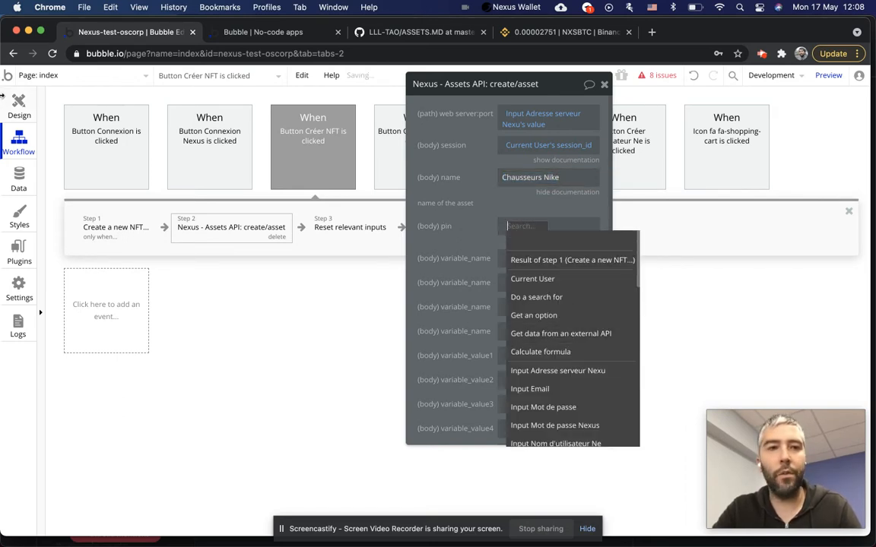
left_click(19, 107)
scroll(680, 231, "up", 2)
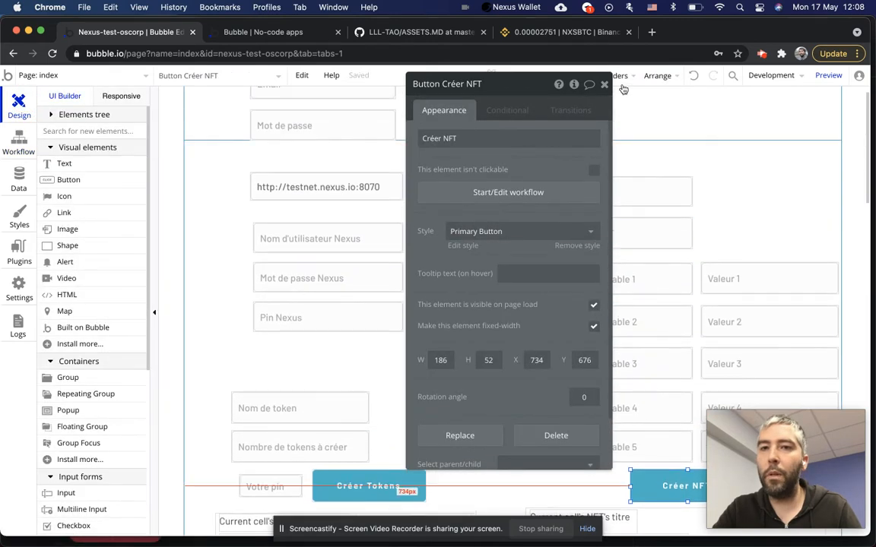
Check the Votre pin input on the page, then reopen the pin's dynamic data choices in Workflow.
left_click(608, 86)
left_click(596, 192)
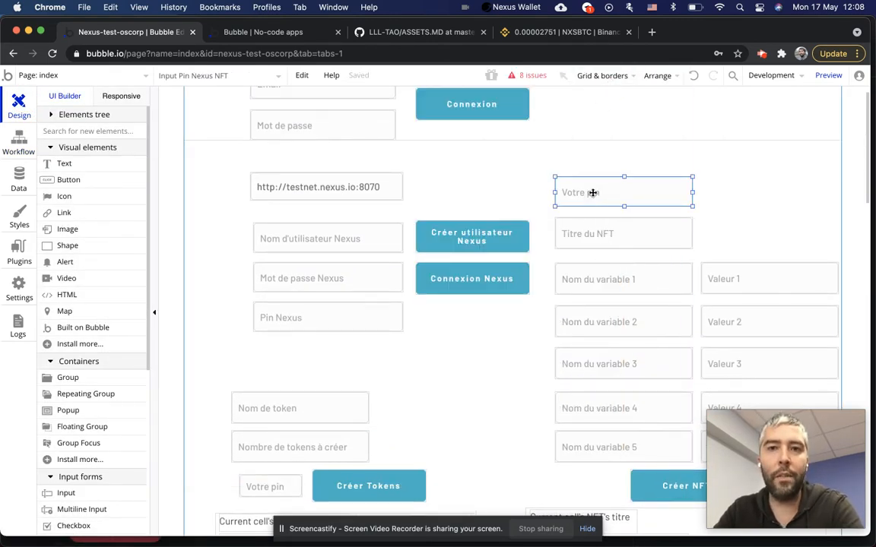
left_click(18, 137)
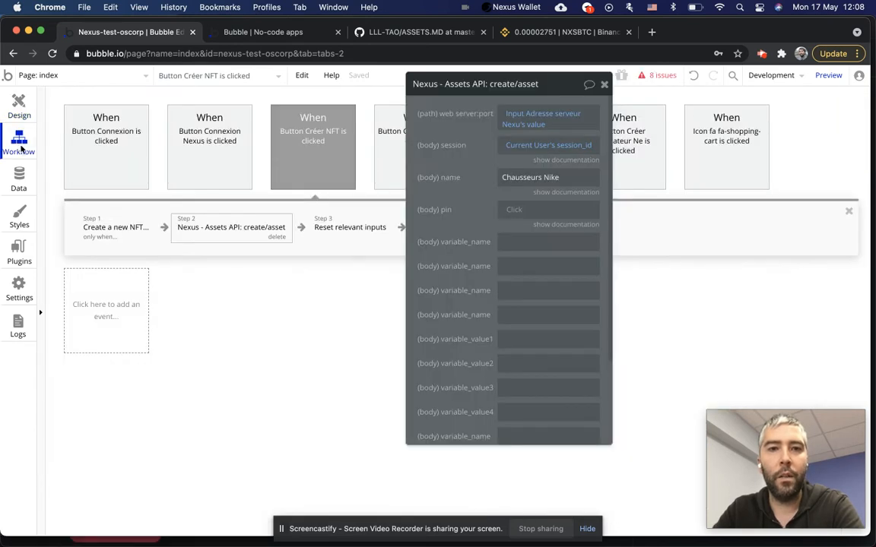
left_click(510, 209)
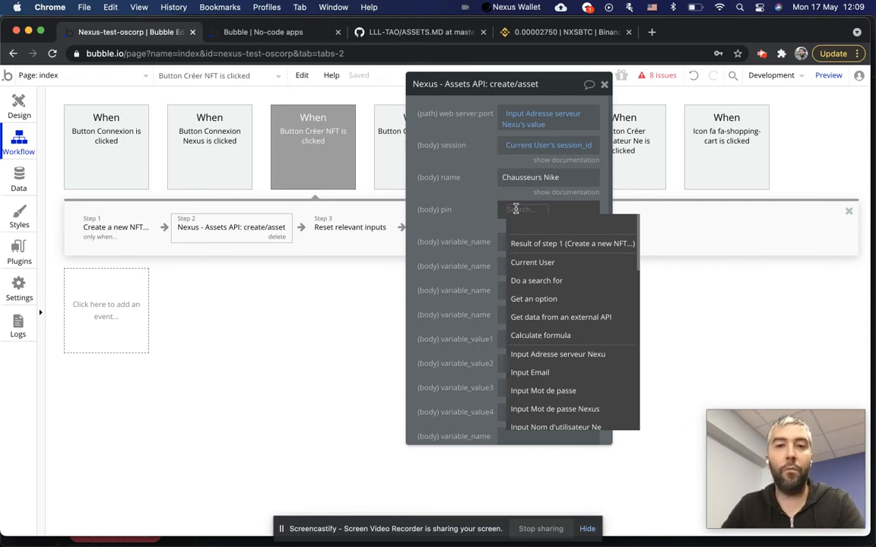
left_click(508, 211)
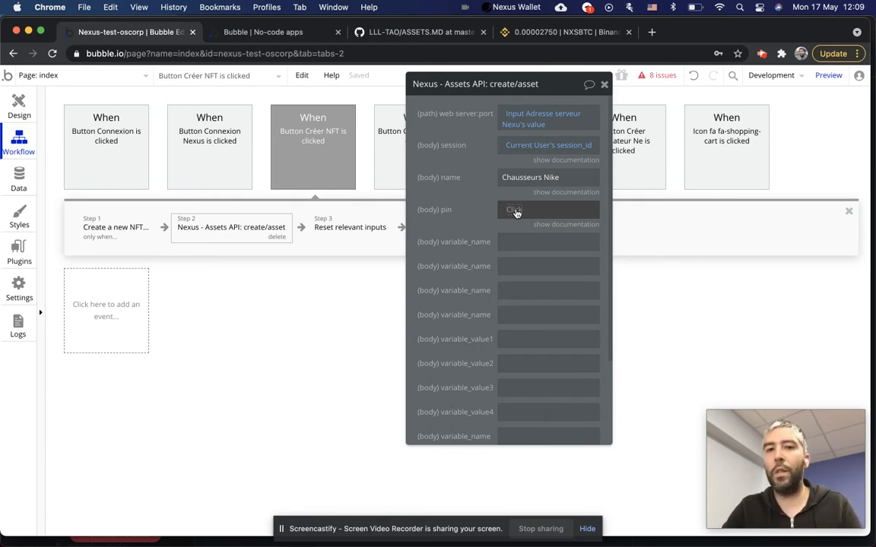
left_click(516, 211)
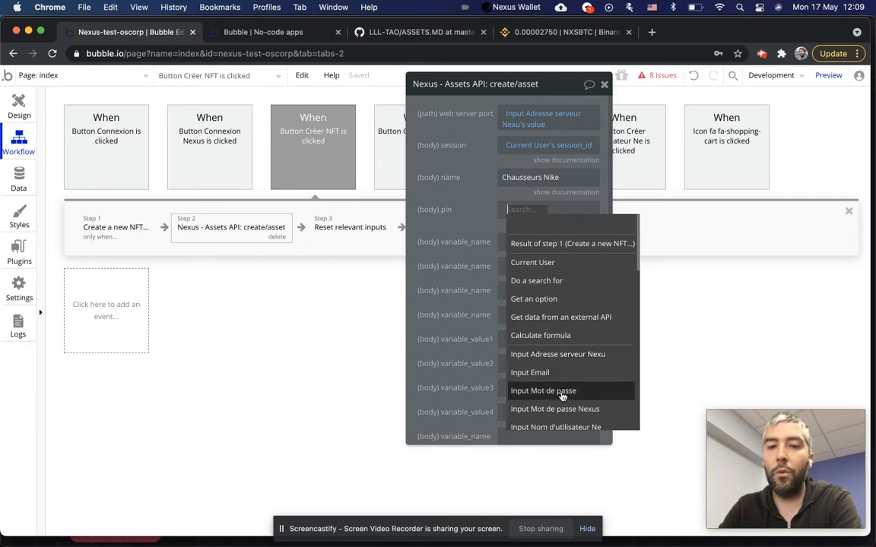
Set the pin to Input Pin Nexus NFT's value.
scroll(569, 393, "down", 3)
scroll(567, 409, "down", 2)
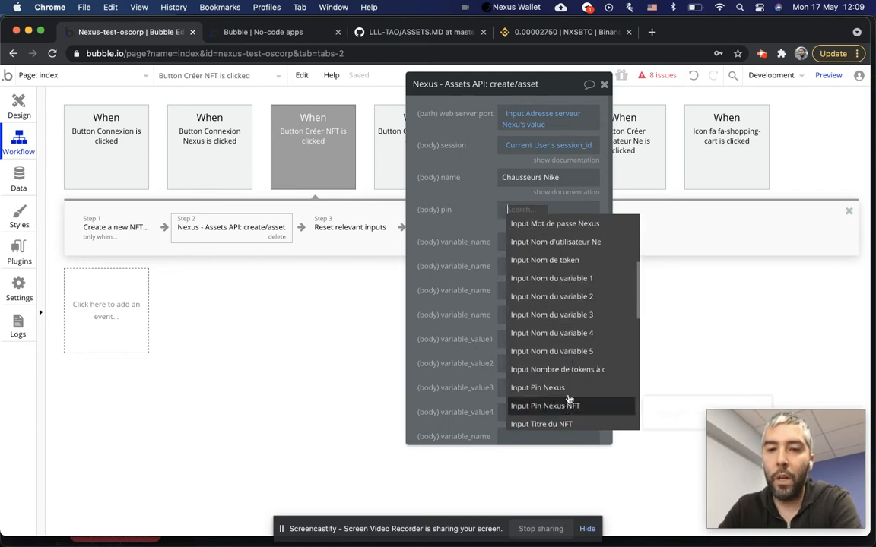
left_click(568, 389)
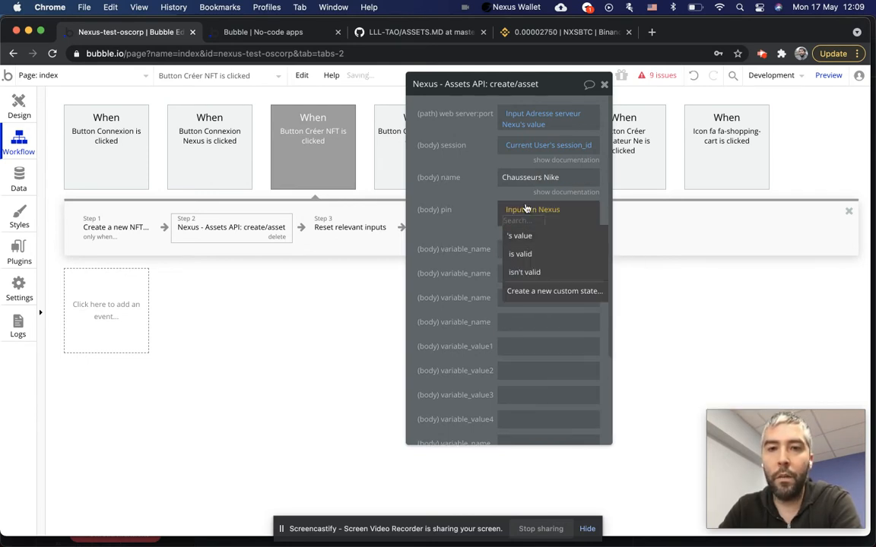
left_click(524, 208)
scroll(560, 350, "down", 5)
scroll(559, 350, "down", 2)
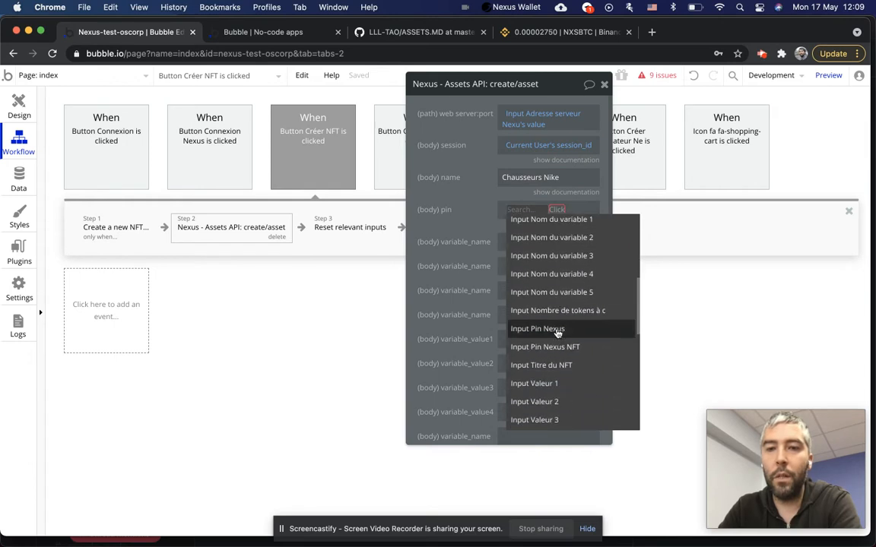
left_click(565, 348)
left_click(534, 242)
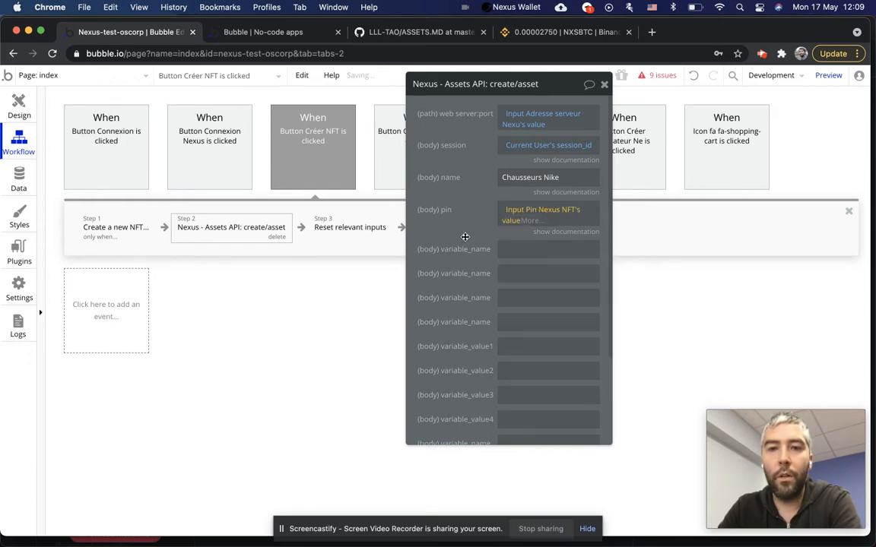
left_click(502, 248)
scroll(527, 248, "down", 2)
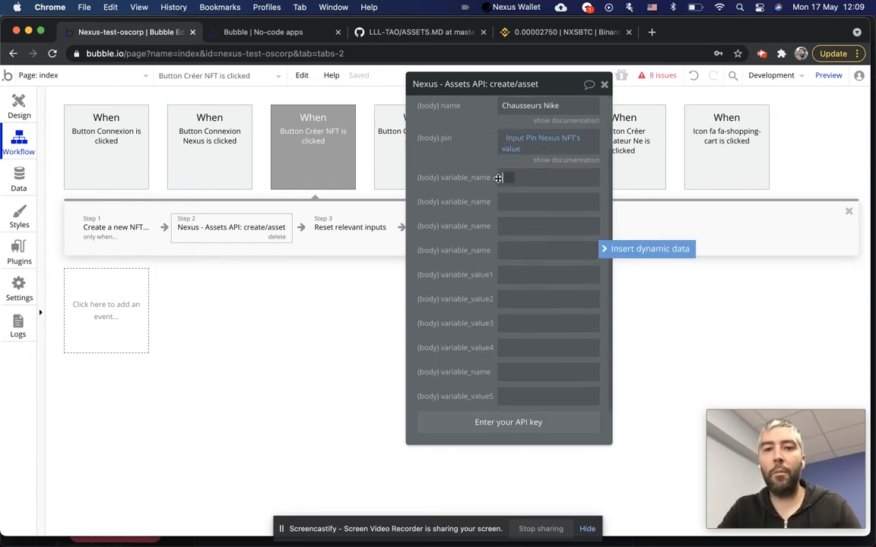
left_click(512, 250)
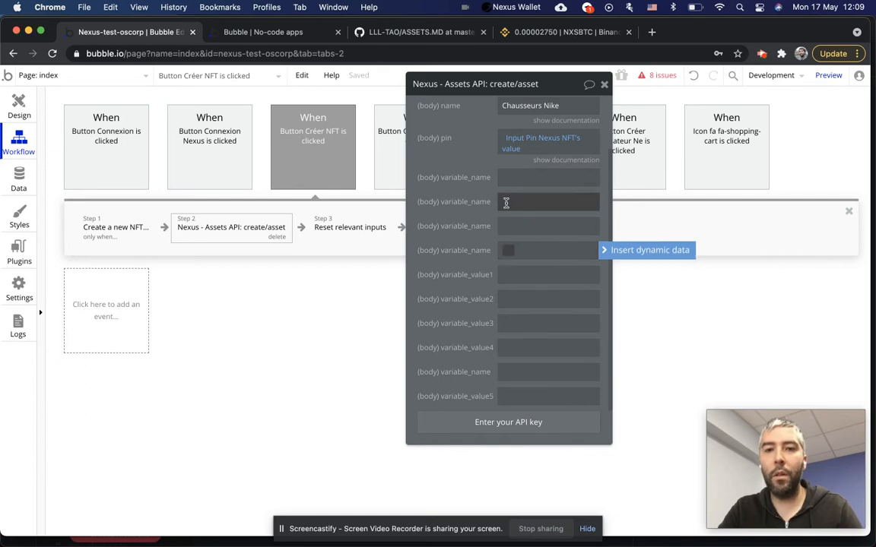
left_click(532, 278)
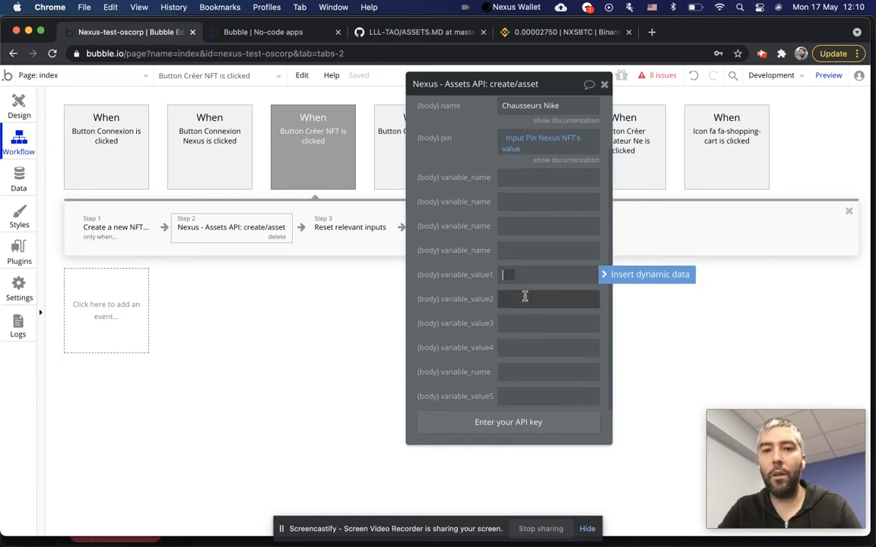
left_click(510, 390)
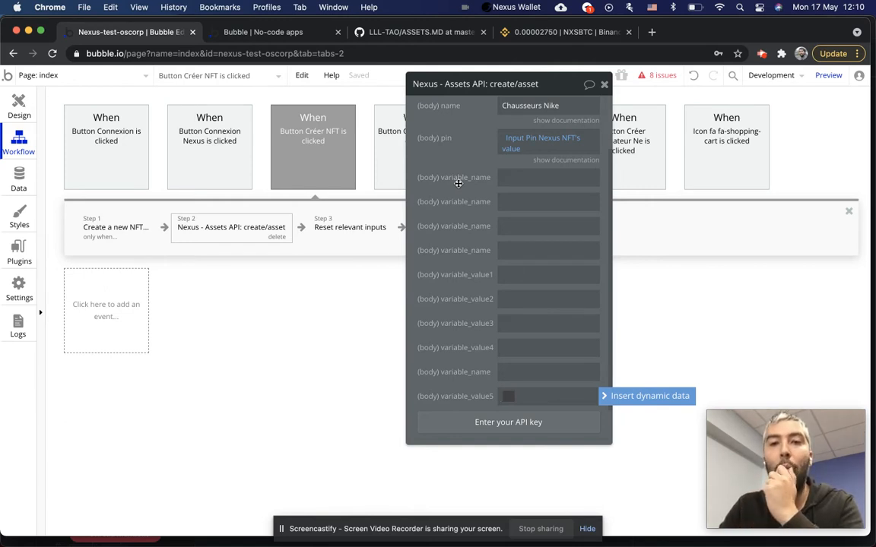
left_click(508, 179)
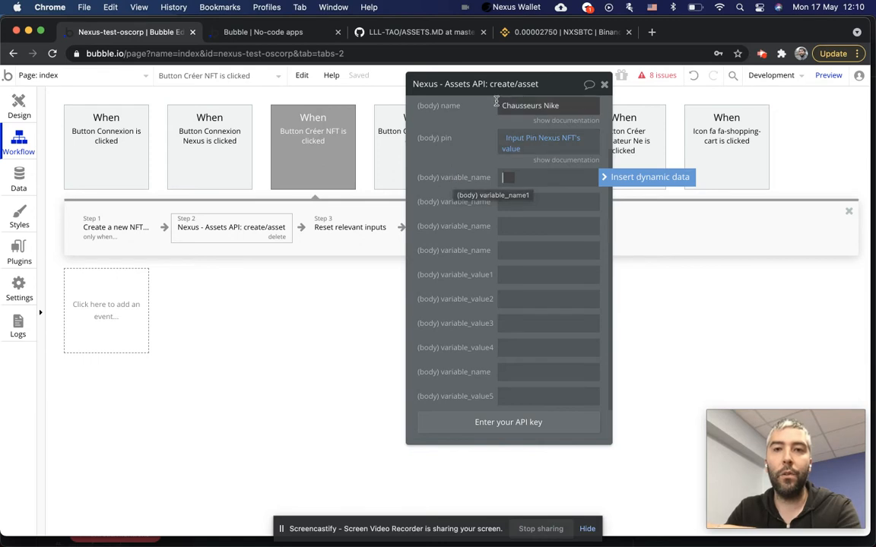
scroll(457, 136, "up", 2)
scroll(481, 213, "down", 2)
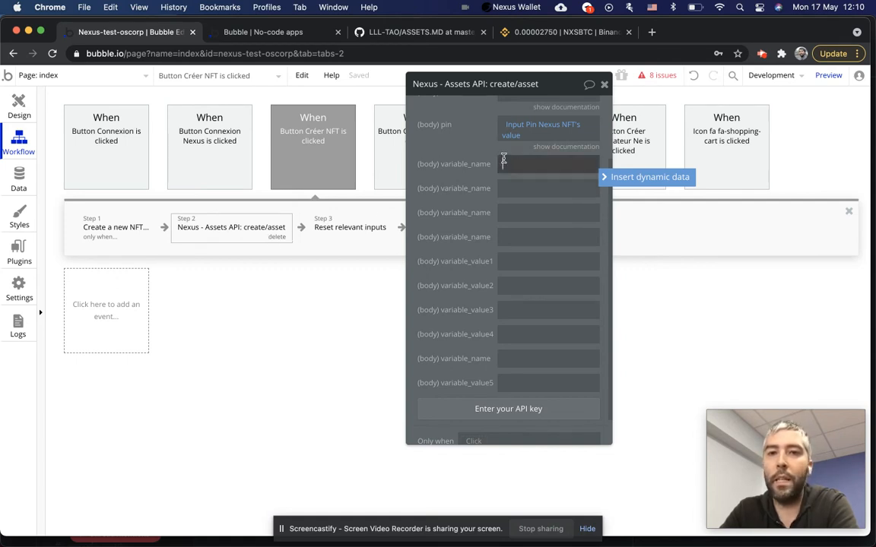
Define the first variable as couleur with value rouge and name the second variable taille.
type("couleur")
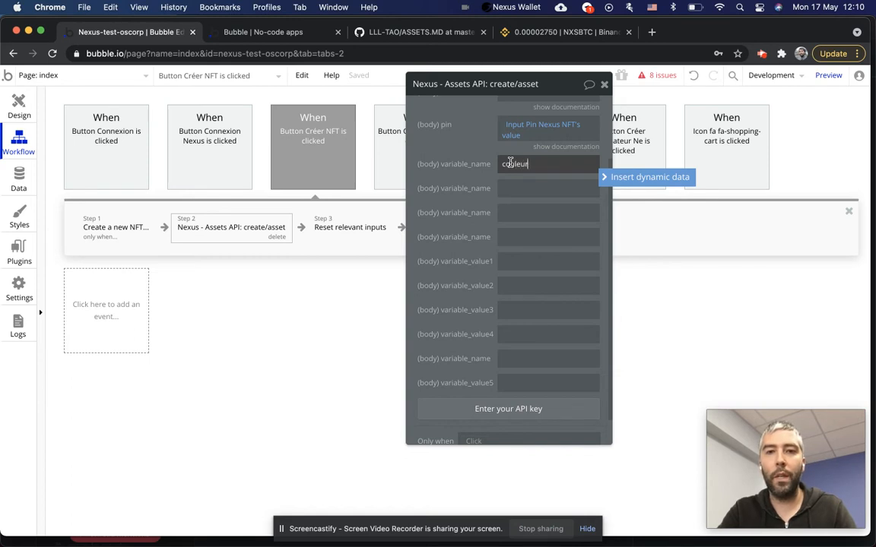
left_click(513, 262)
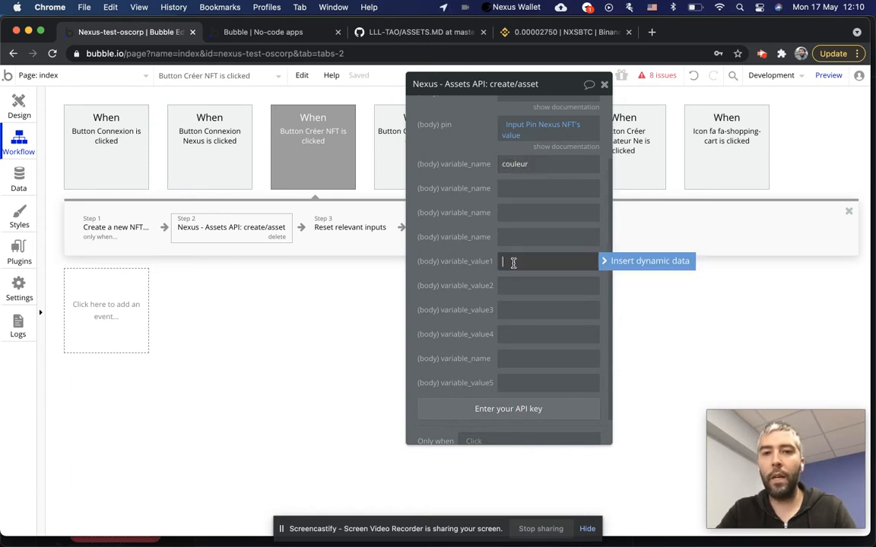
type("rouge")
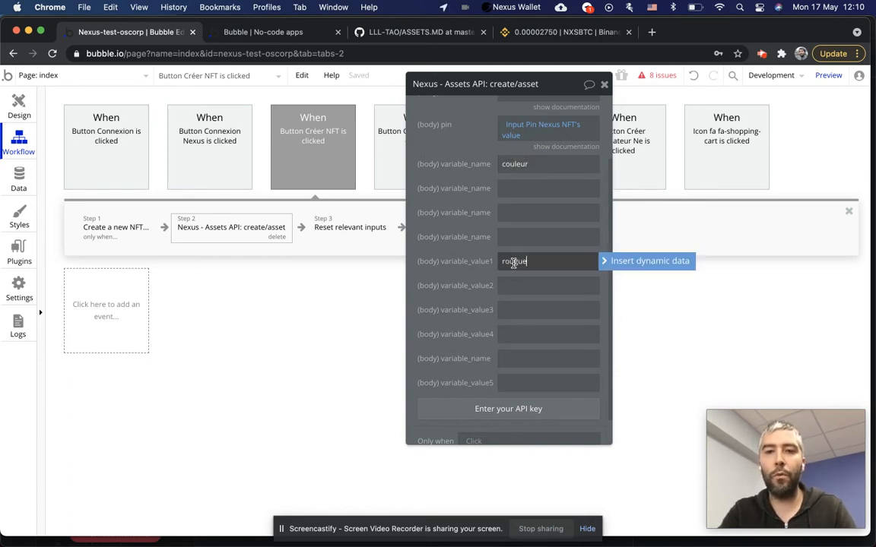
left_click(517, 190)
type("taille")
Give the second variable the value 44 and name the third variable 'Code bar etiquette'.
left_click(557, 288)
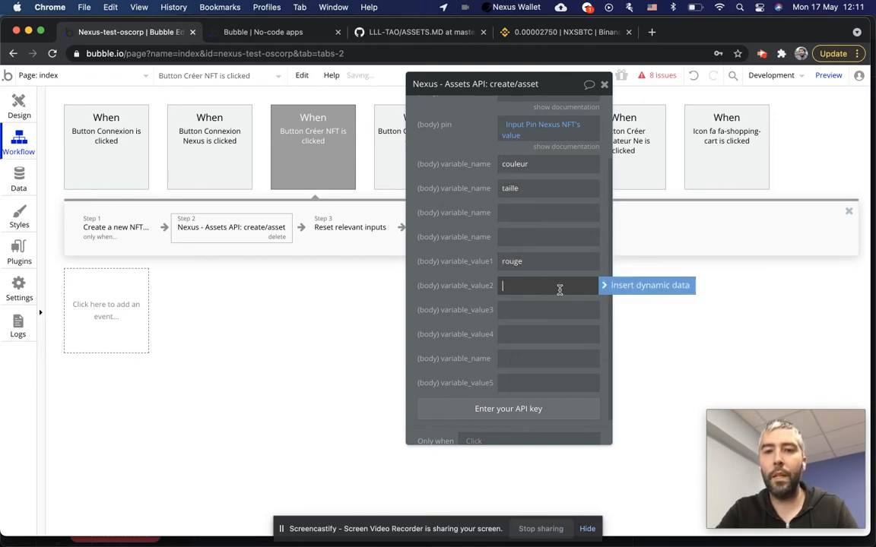
type("g")
key("BackSpace")
type("44")
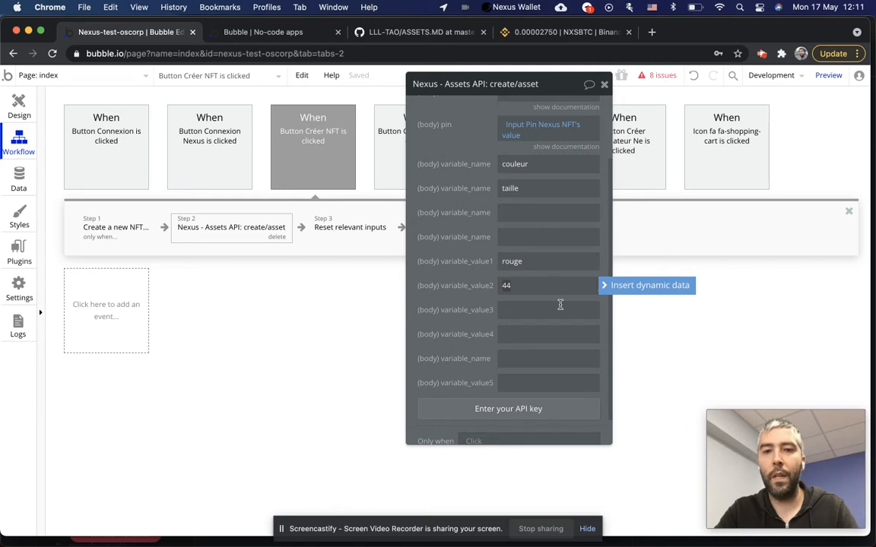
left_click(514, 214)
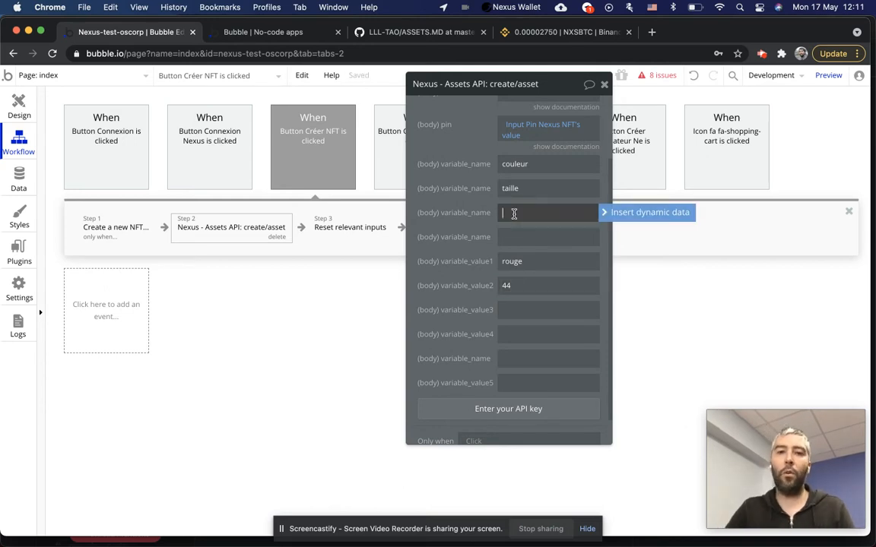
type("Co")
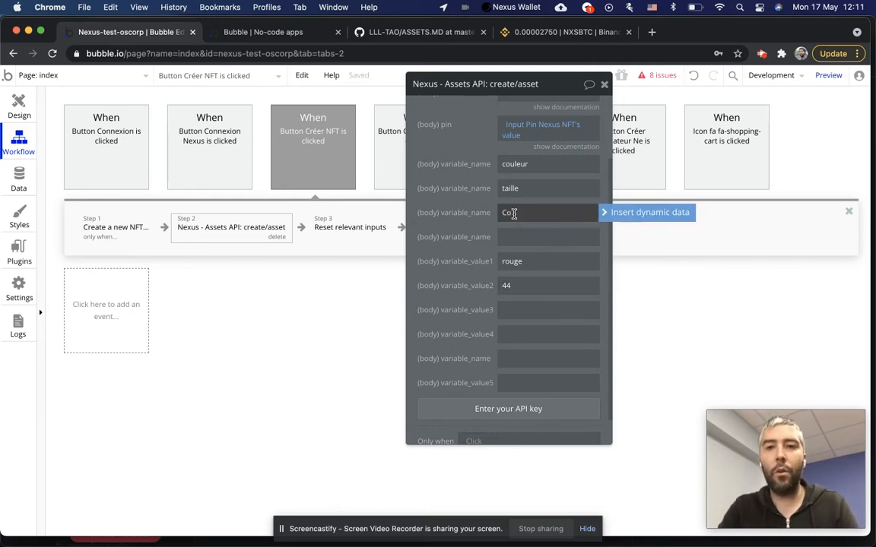
type("de bar t")
type(" eo")
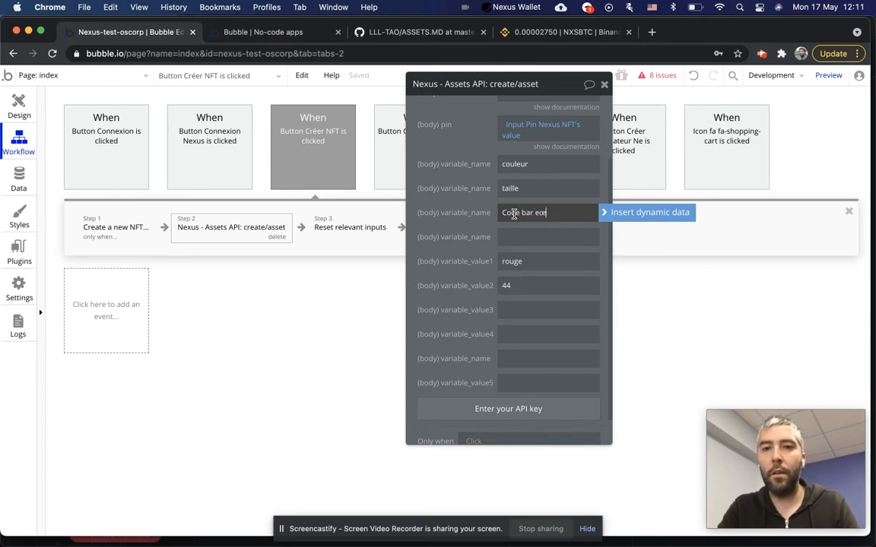
key("BackSpace")
type("tqu")
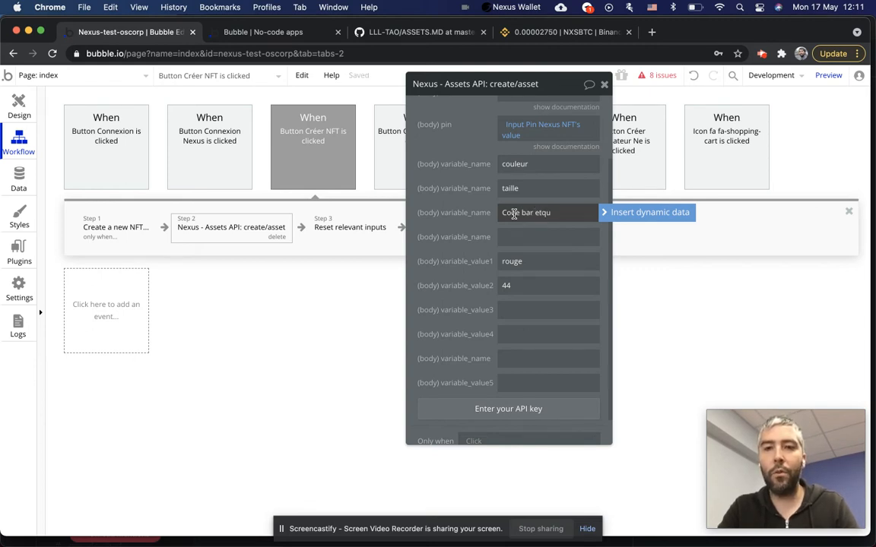
key("BackSpace")
key("BackSpace")
type("iquette")
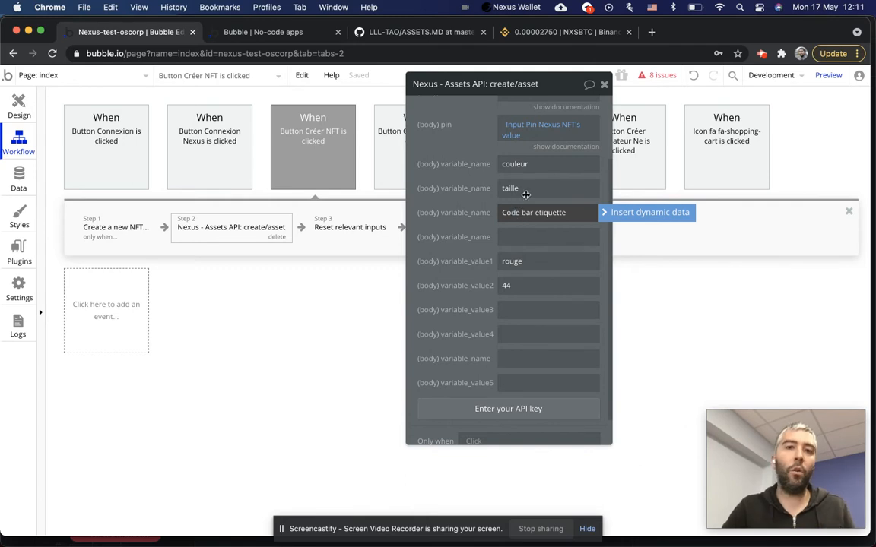
key("Tab")
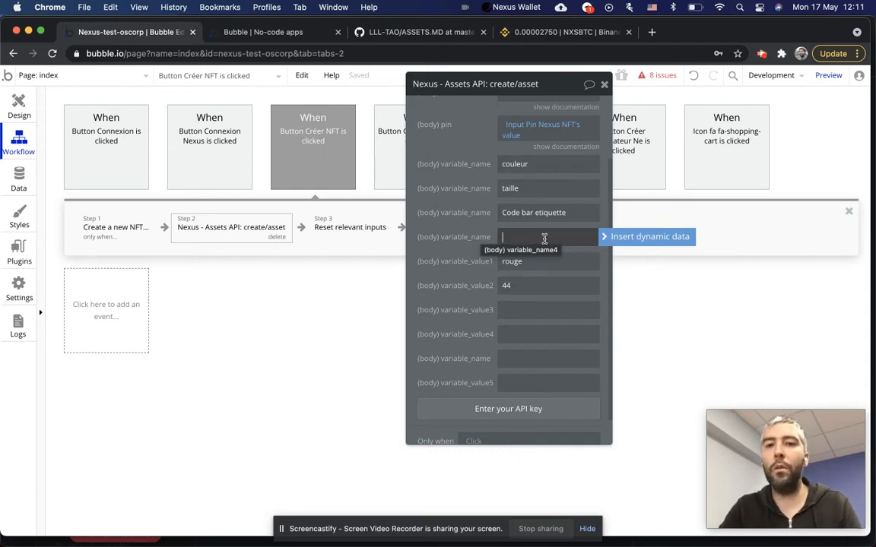
Try a database search as the fourth variable name's dynamic value.
left_click(608, 236)
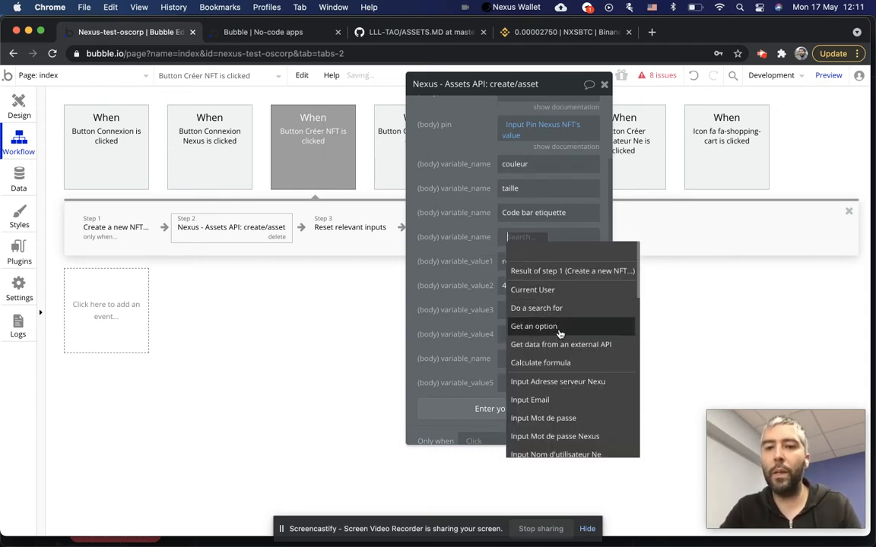
scroll(570, 345, "down", 2)
scroll(564, 339, "up", 2)
left_click(564, 298)
left_click(372, 114)
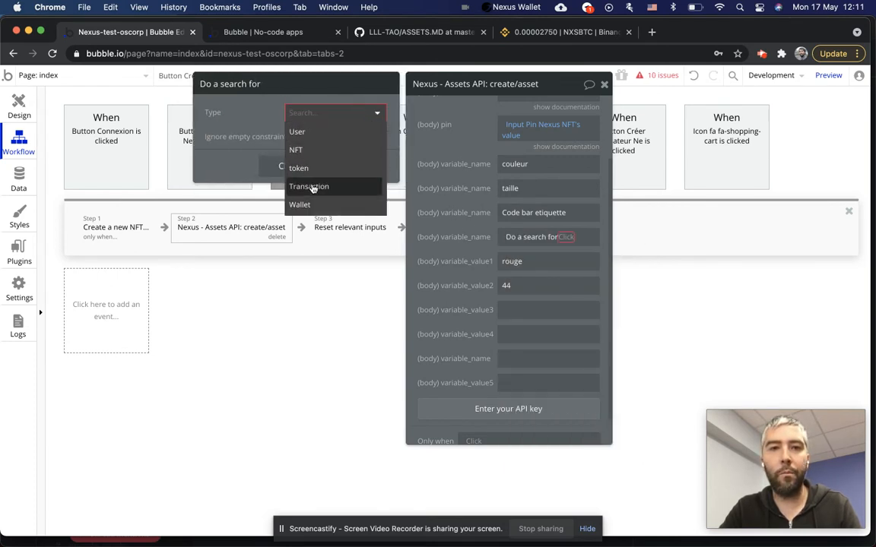
left_click(258, 129)
left_click(293, 166)
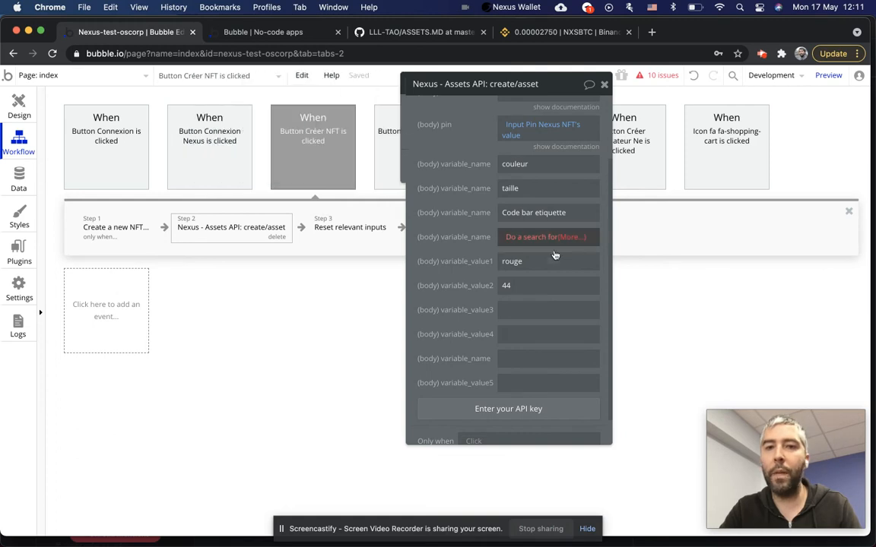
Clear the search expression, start a Current User value instead, and open App data.
left_click(516, 238)
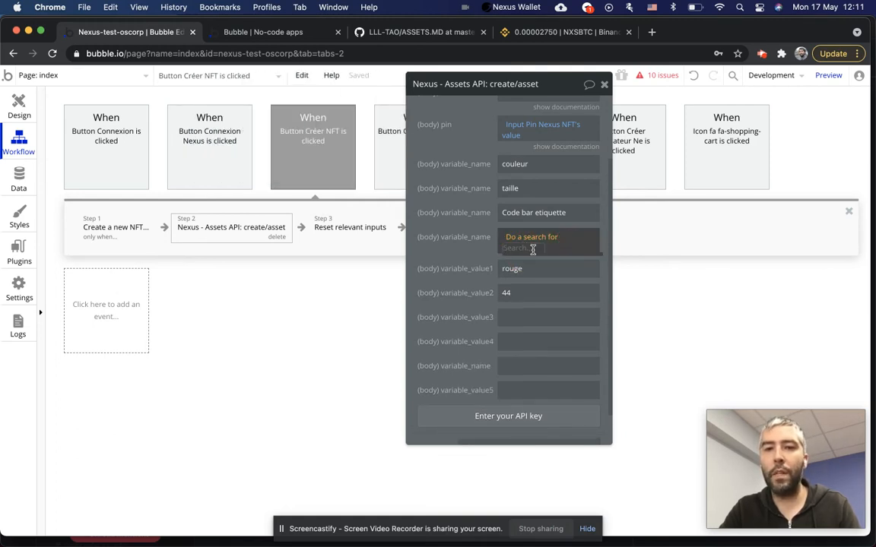
left_click(512, 237)
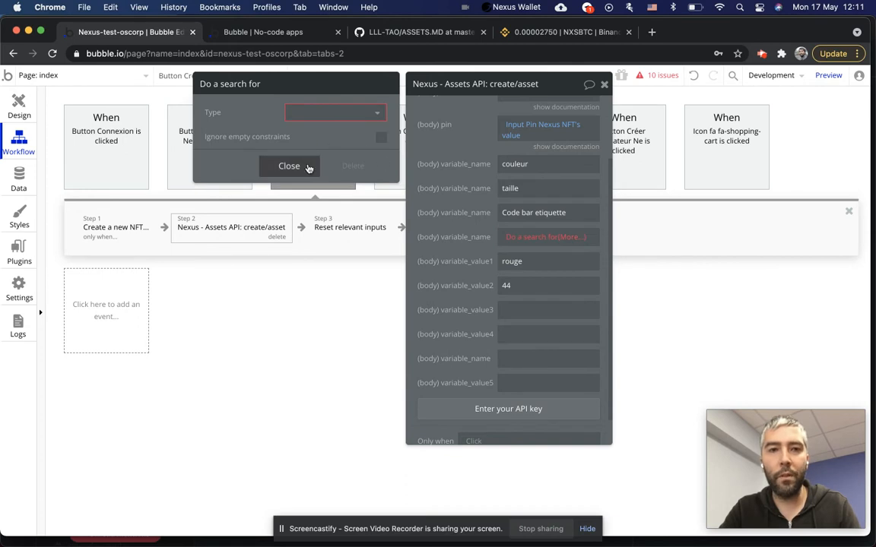
left_click(309, 167)
left_click(516, 237)
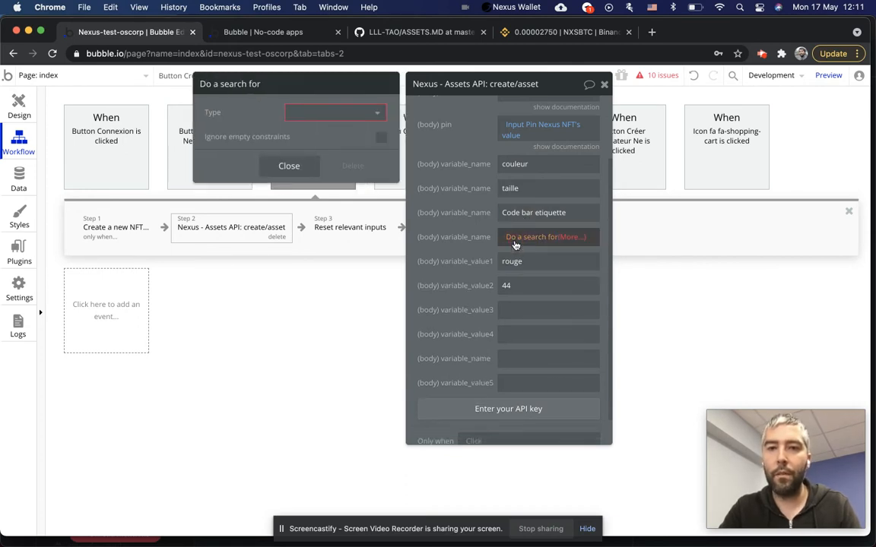
key("BackSpace")
left_click(596, 237)
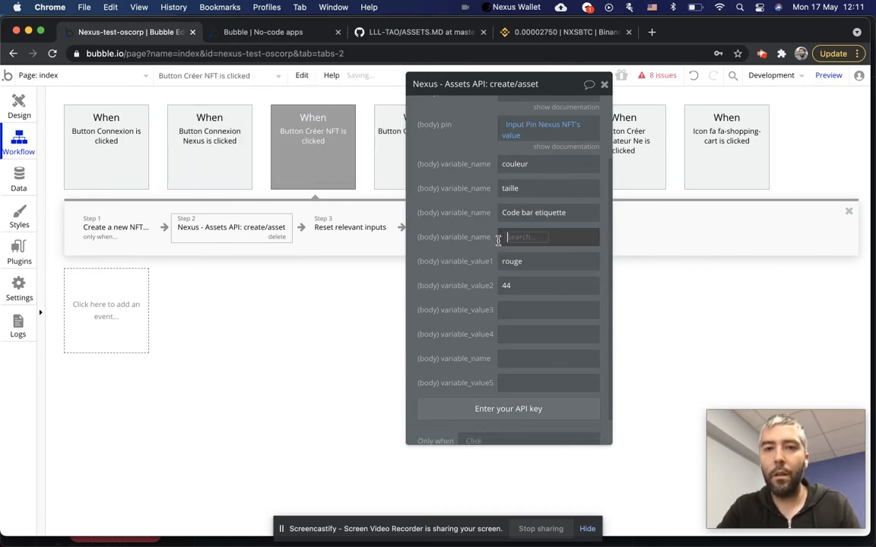
left_click(531, 290)
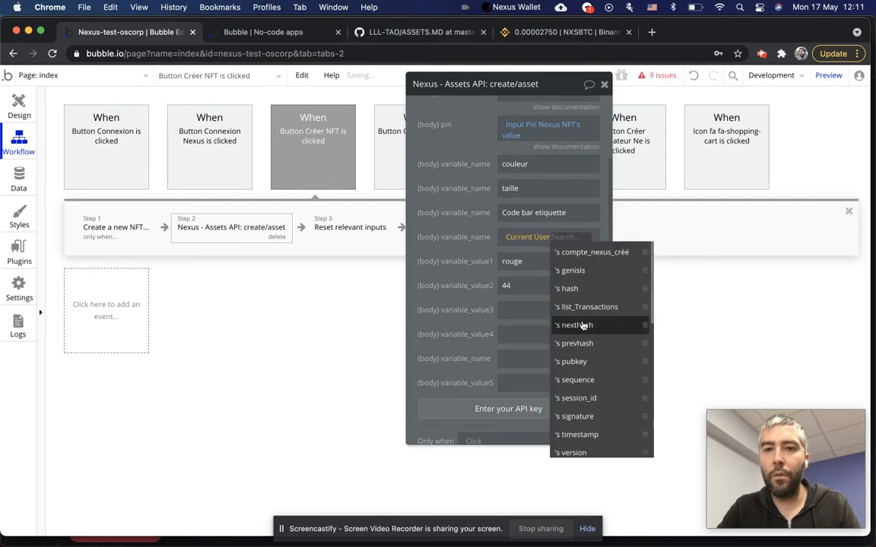
left_click(12, 164)
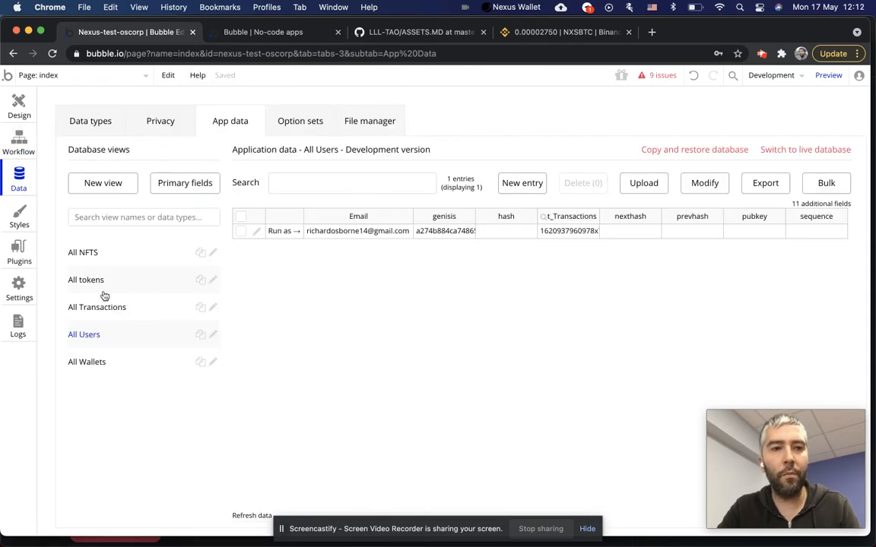
Add an 'image' field of type image to the NFT data type, then return to Design.
left_click(102, 252)
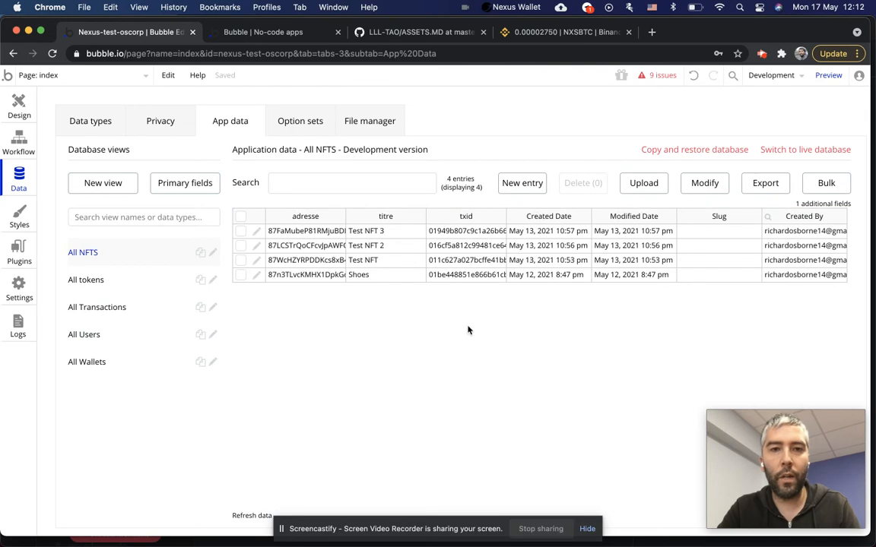
left_click(76, 116)
left_click(123, 185)
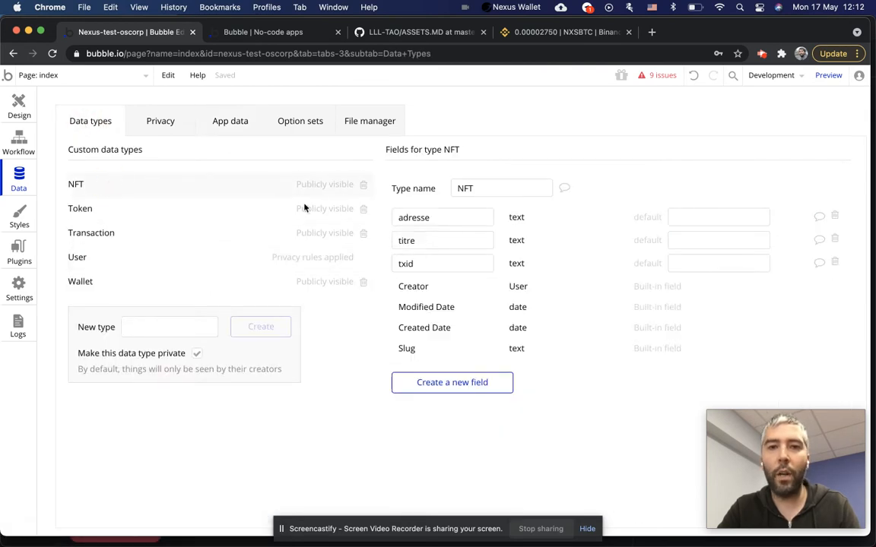
left_click(459, 383)
type("image")
left_click(469, 193)
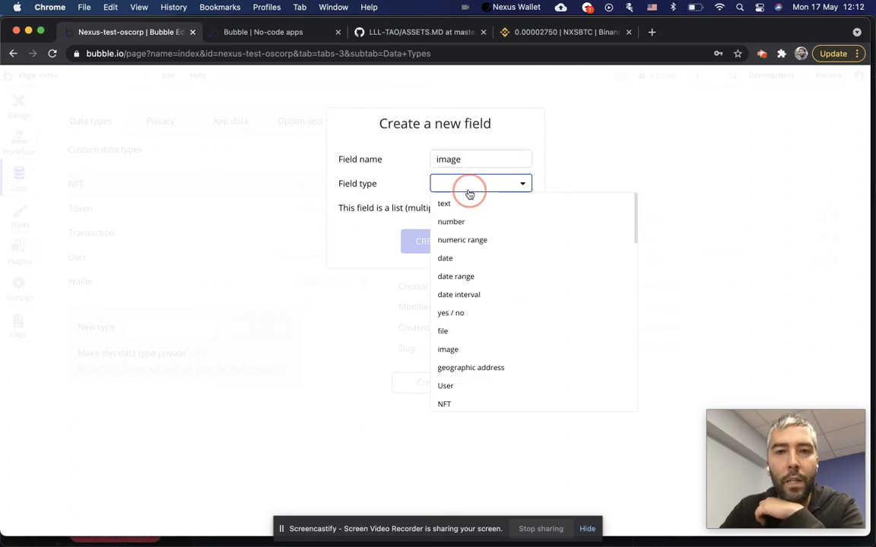
scroll(479, 335, "down", 4)
scroll(481, 334, "up", 4)
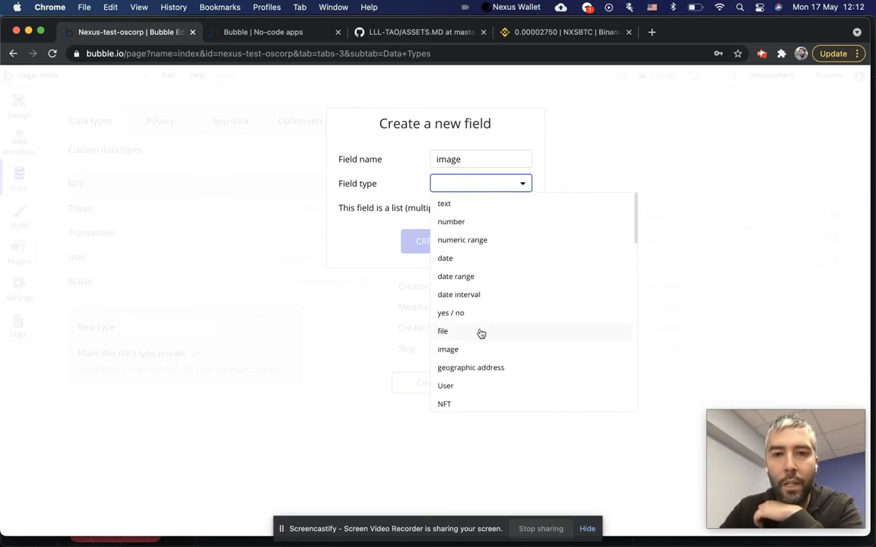
left_click(447, 350)
left_click(430, 244)
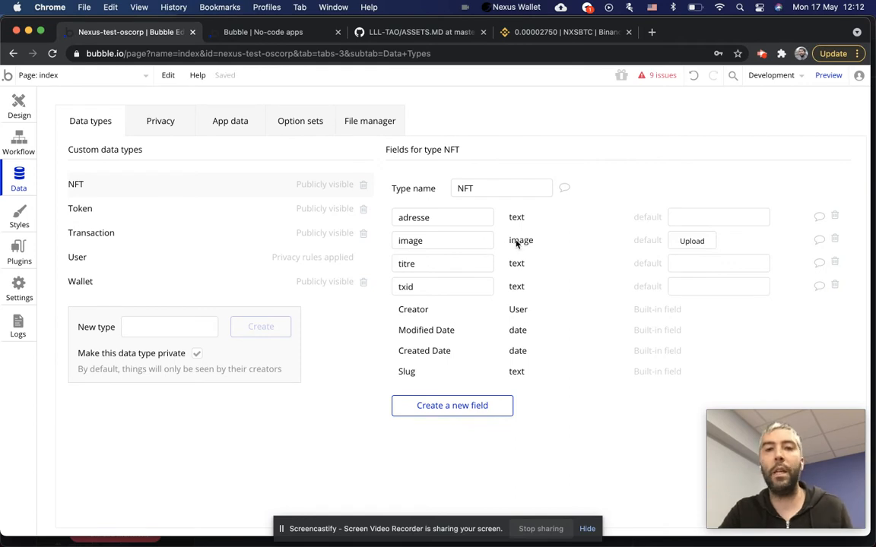
left_click(11, 106)
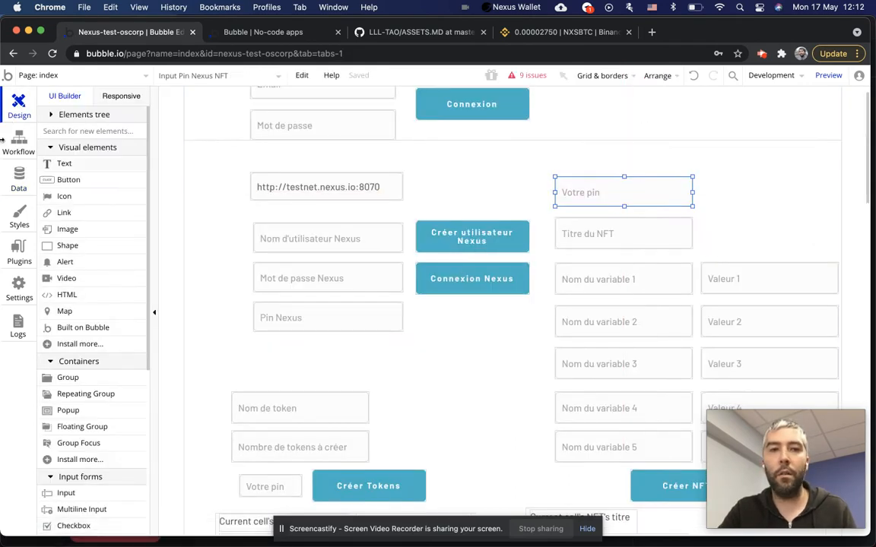
Set the fourth variable name to Search for NFTs:first item's image.
left_click(19, 142)
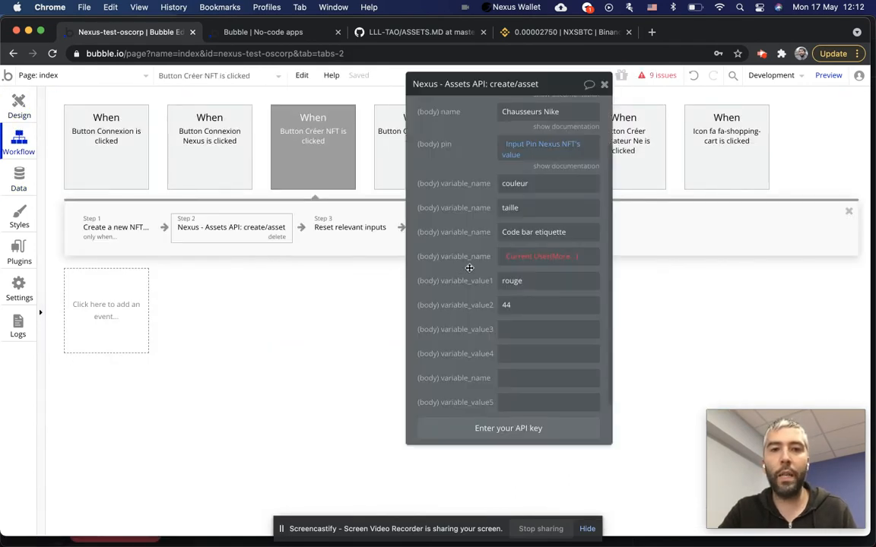
left_click(545, 258)
left_click(535, 327)
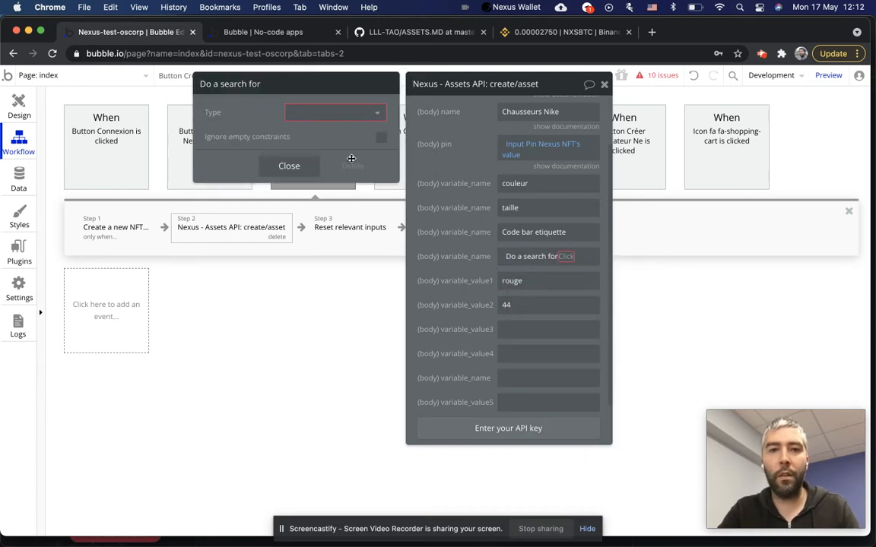
left_click(334, 114)
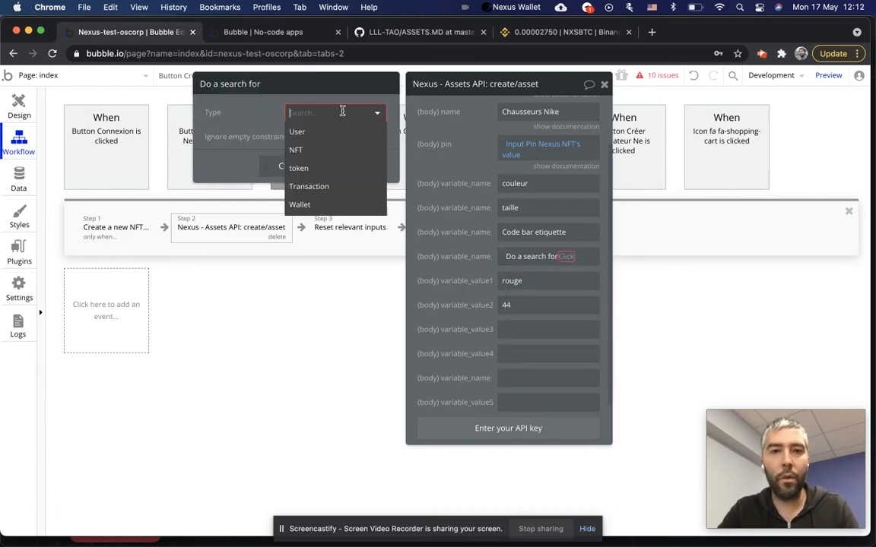
left_click(300, 150)
left_click(298, 231)
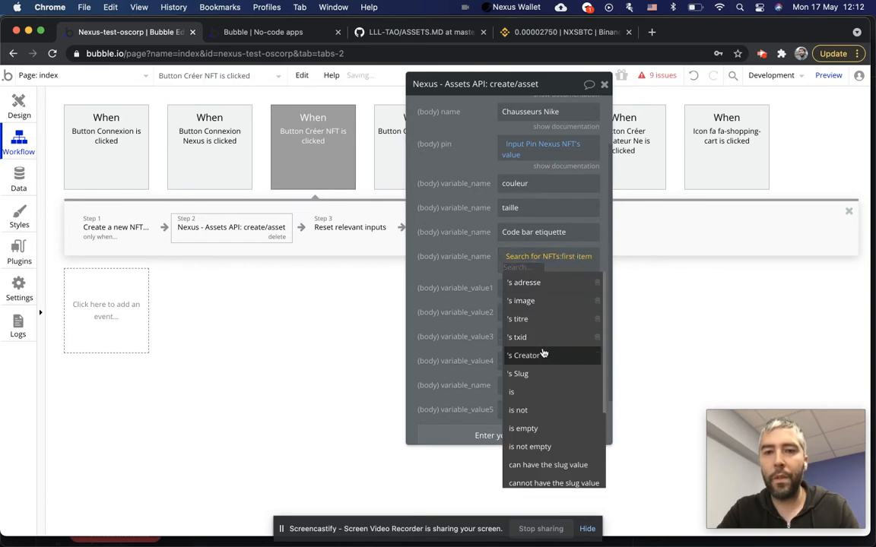
left_click(535, 302)
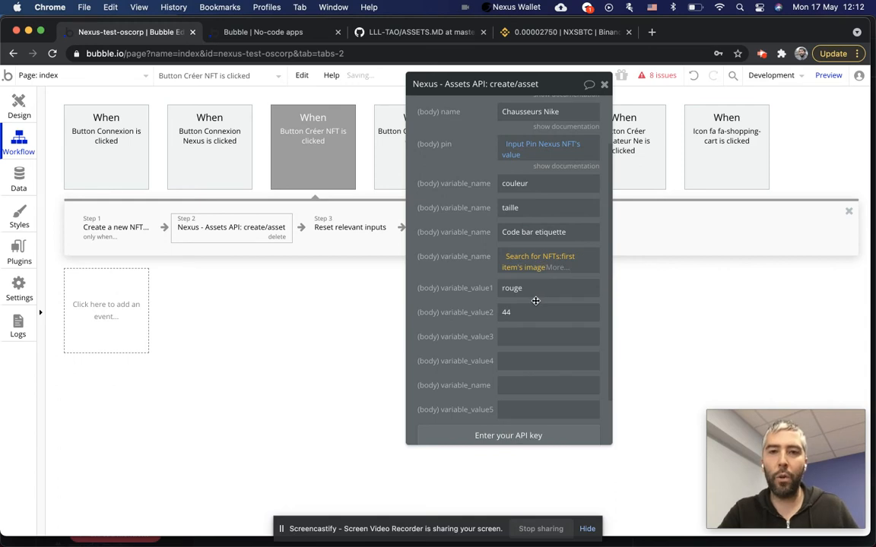
left_click(557, 267)
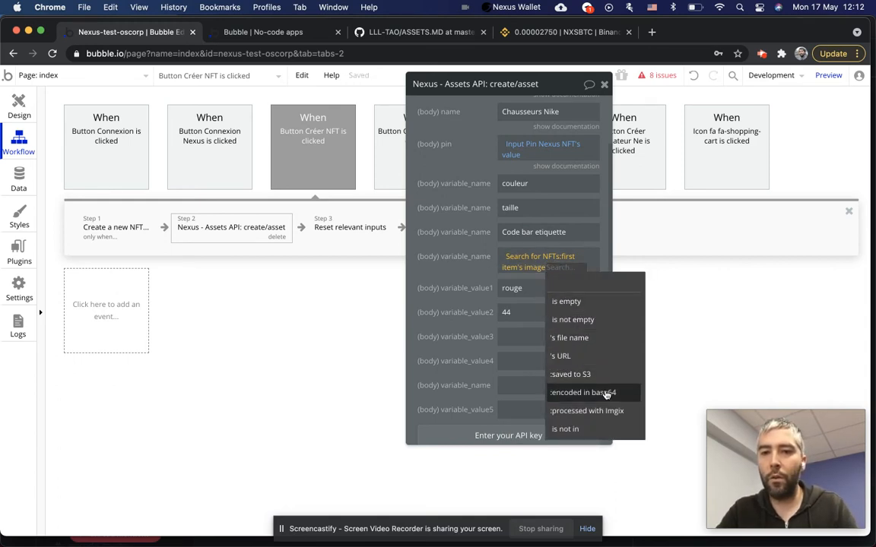
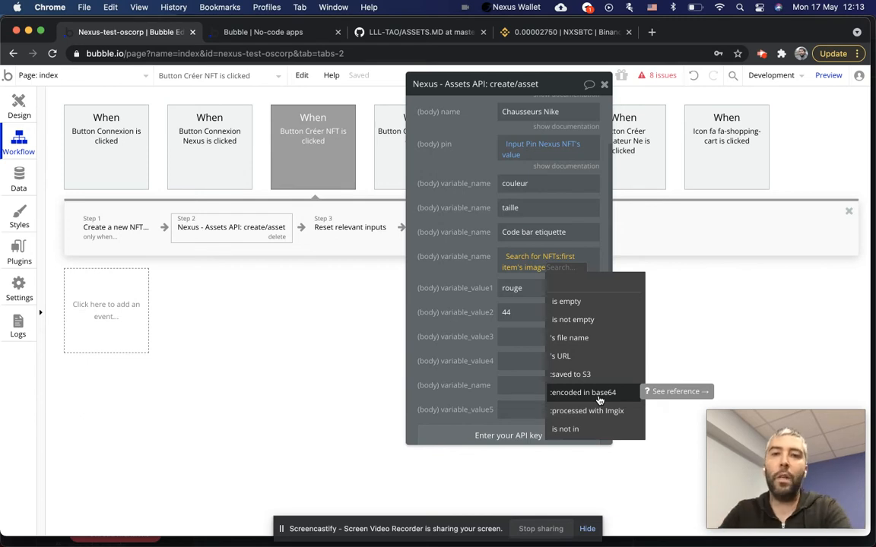
Encode the first NFT's image in base64, copy that expression, then clear it from the variable.
left_click(597, 394)
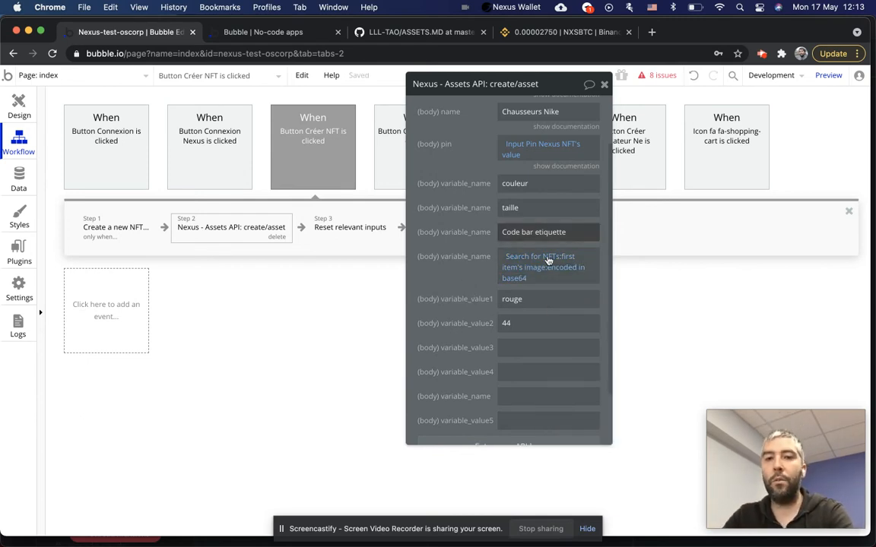
left_click(475, 256)
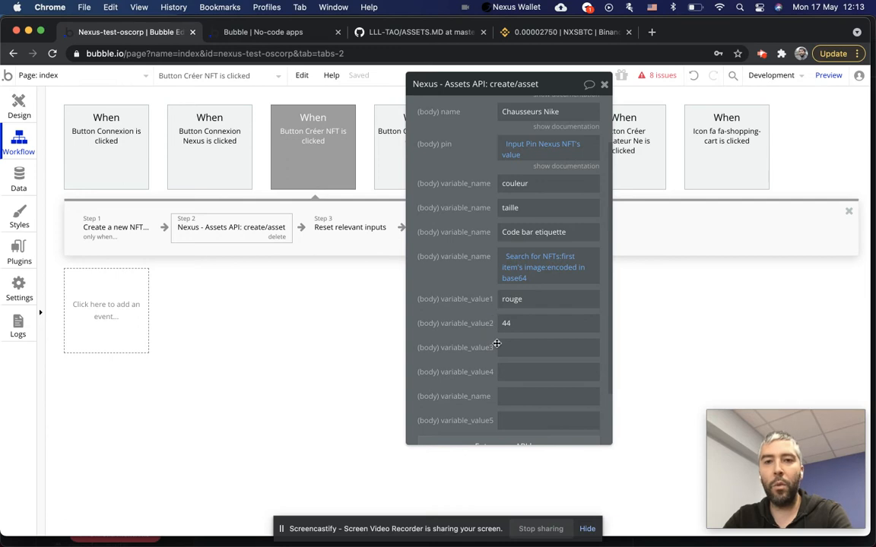
scroll(499, 345, "down", 3)
scroll(498, 346, "up", 3)
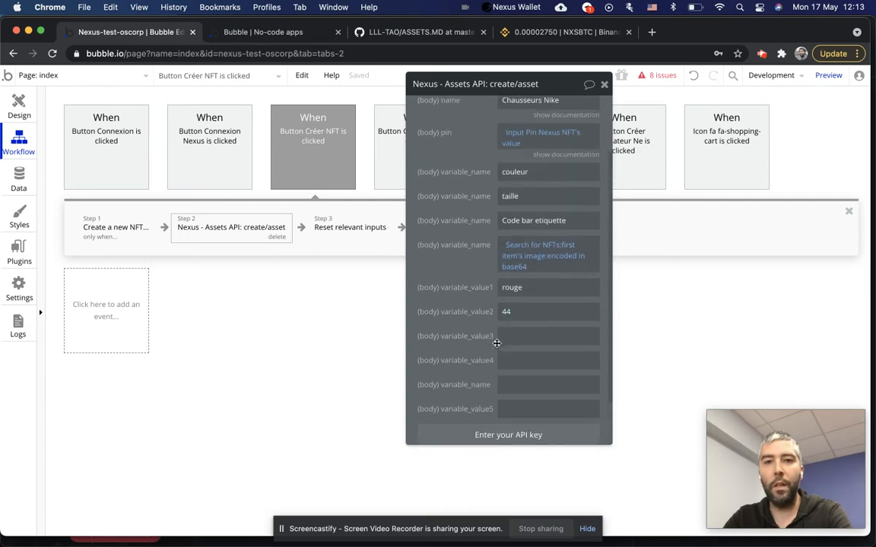
right_click(524, 257)
left_click(601, 231)
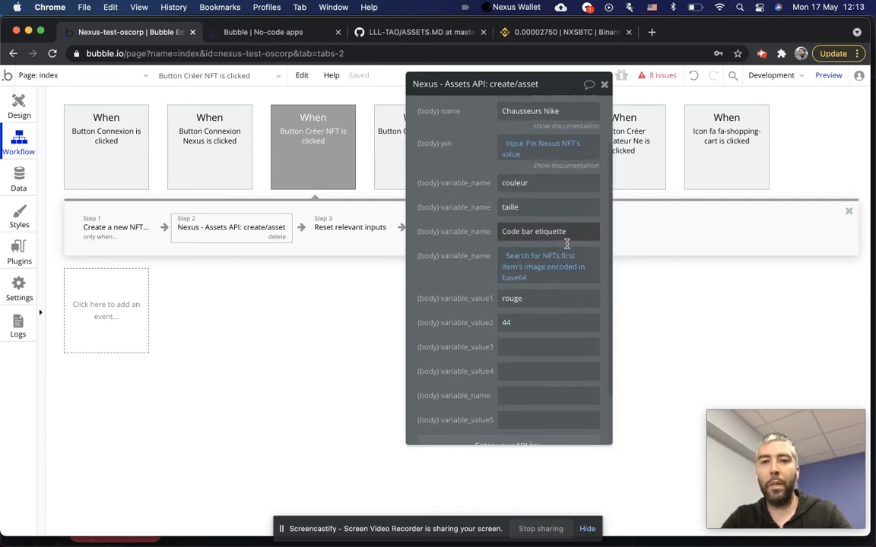
right_click(529, 256)
left_click(609, 256)
Rename the third variable to 'Base64 image' and paste the base64 expression into variable_value3.
triple_click(544, 233)
type("Base64 im")
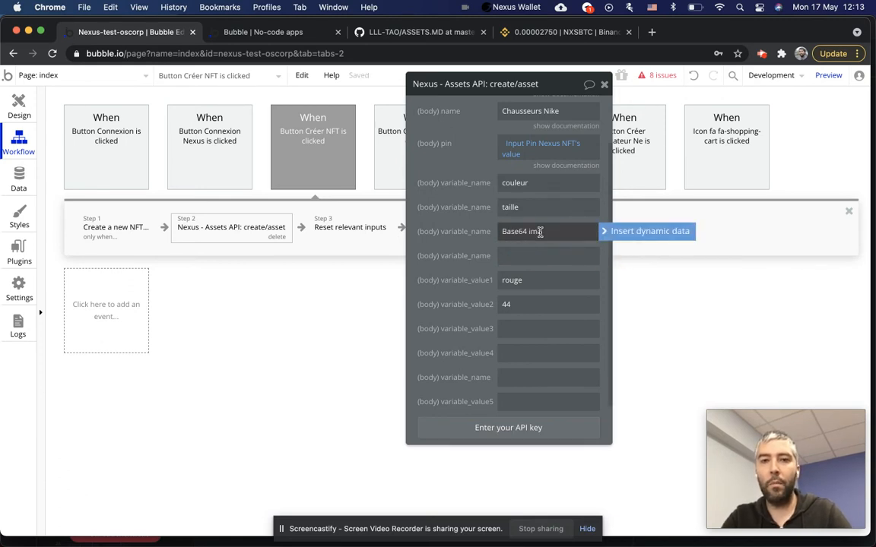
type("age")
left_click(532, 328)
key("super+v")
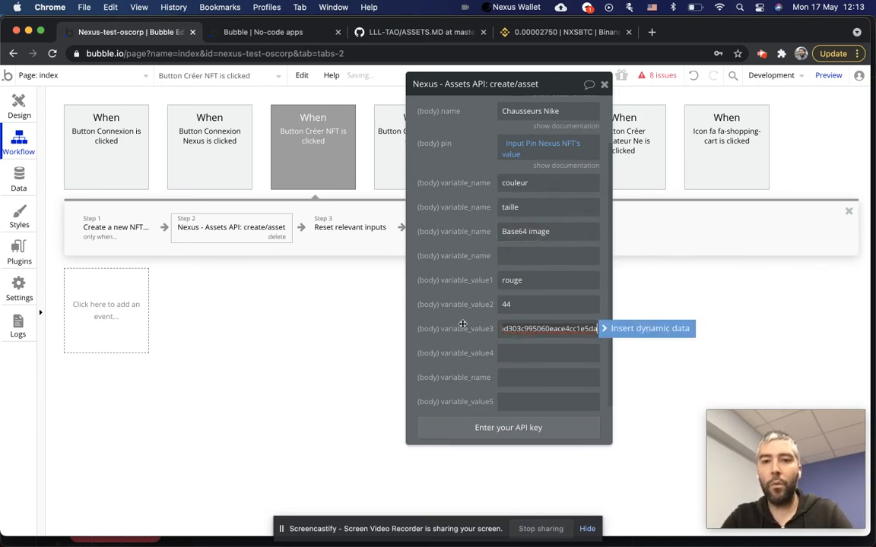
key("super+z")
left_click(604, 329)
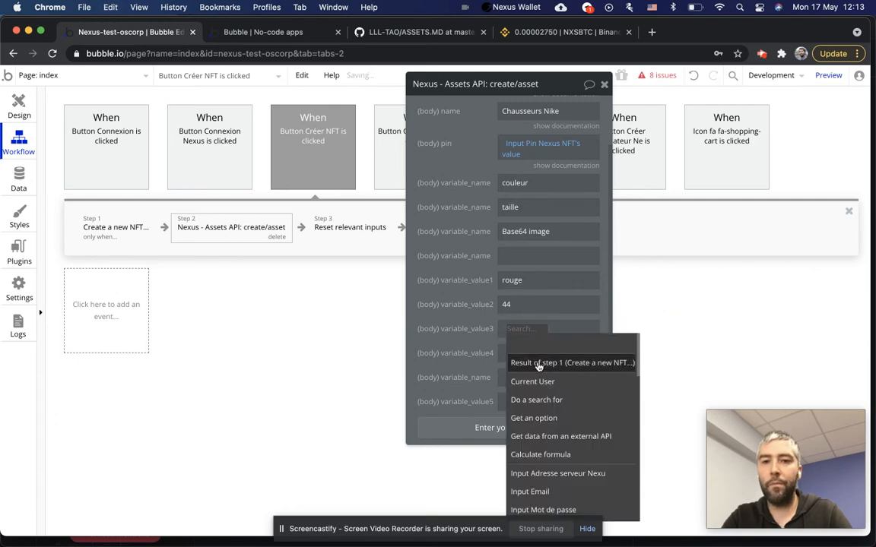
left_click(539, 365)
left_click(524, 331)
right_click(524, 330)
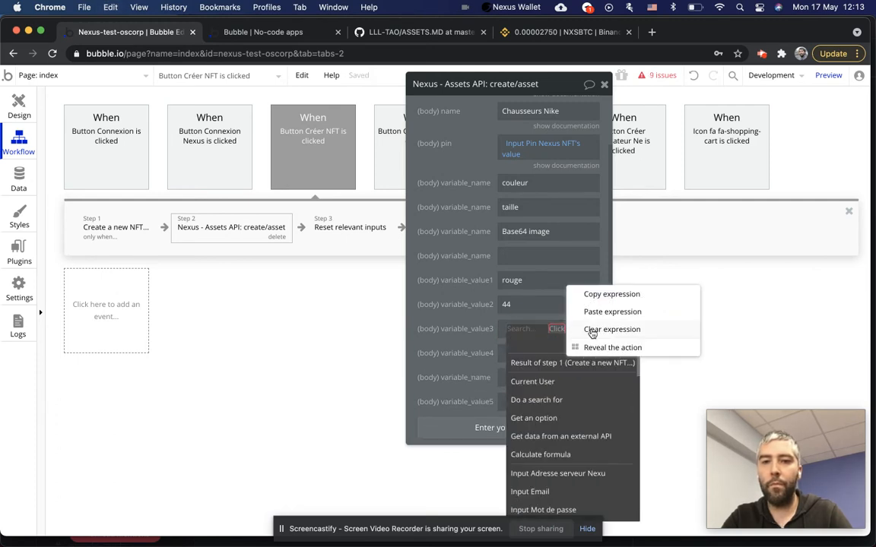
left_click(589, 312)
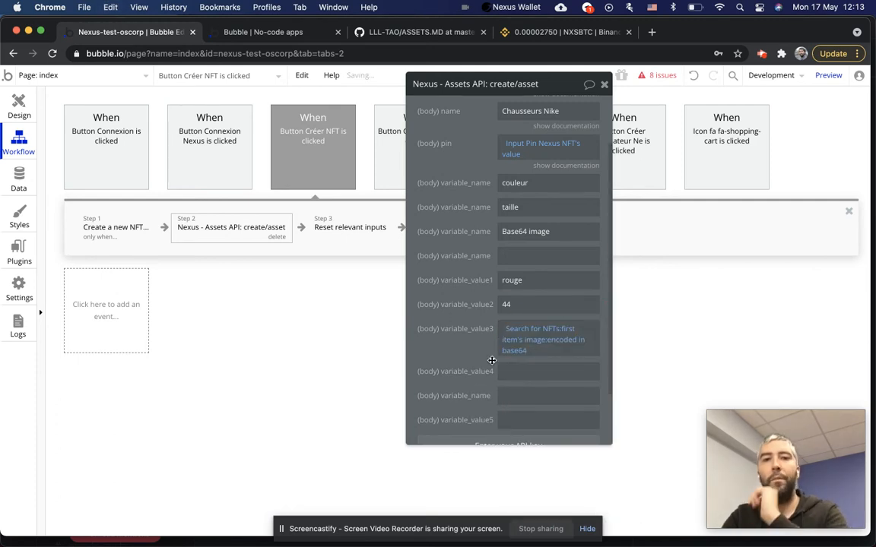
left_click(604, 83)
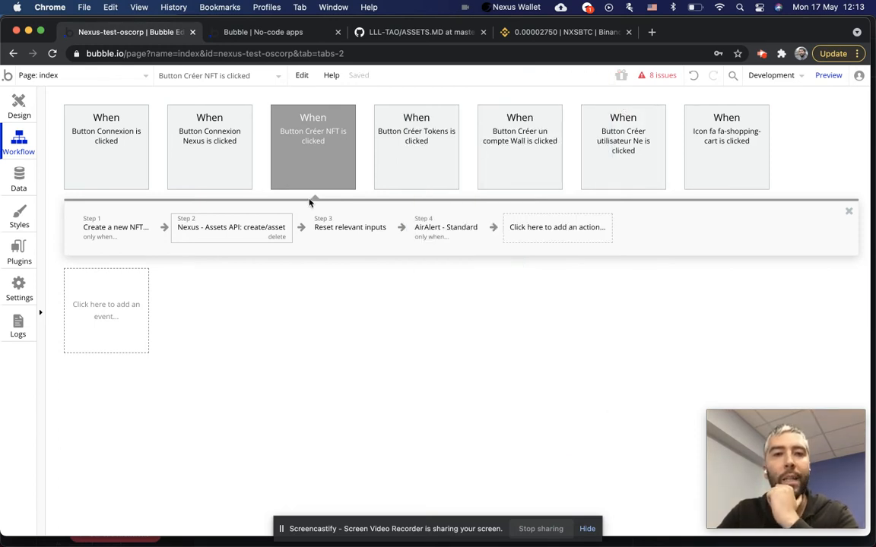
Move the Create a new NFT step after the Nexus create/asset step and open its settings.
left_click(102, 238)
left_click_drag(140, 229, 318, 264)
left_click(249, 220)
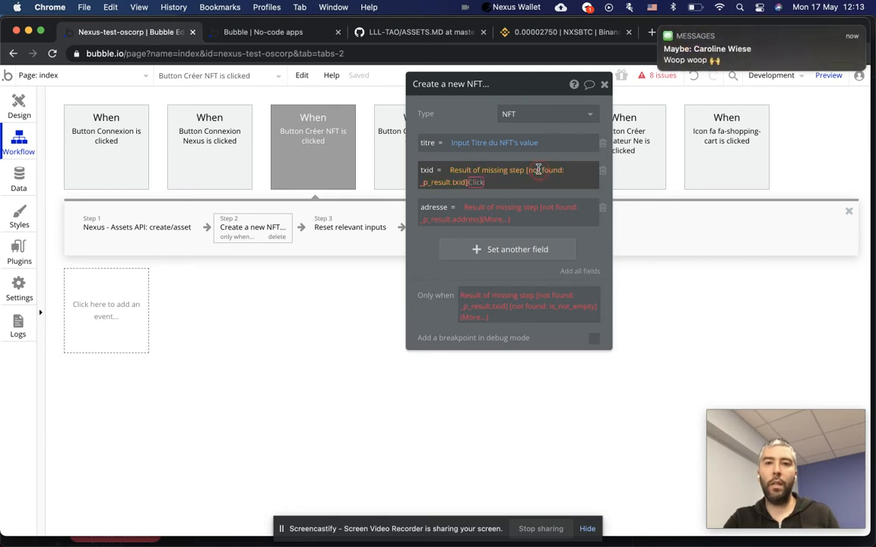
Set txid and adresse to Result of step 1's txid and address.
left_click(477, 170)
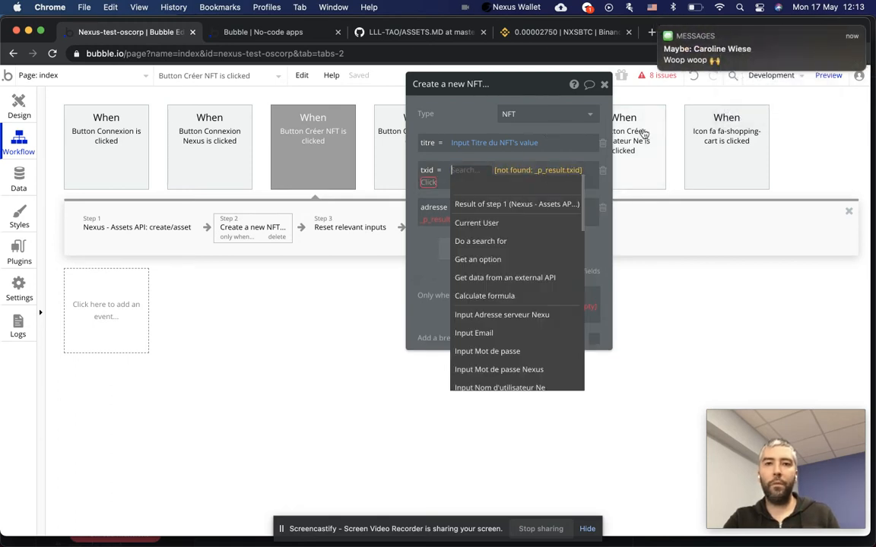
left_click(502, 205)
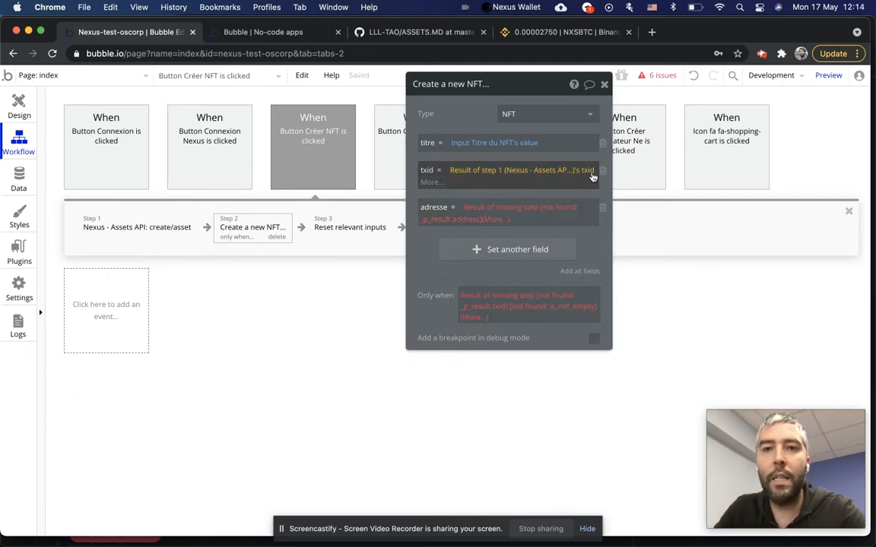
left_click(473, 210)
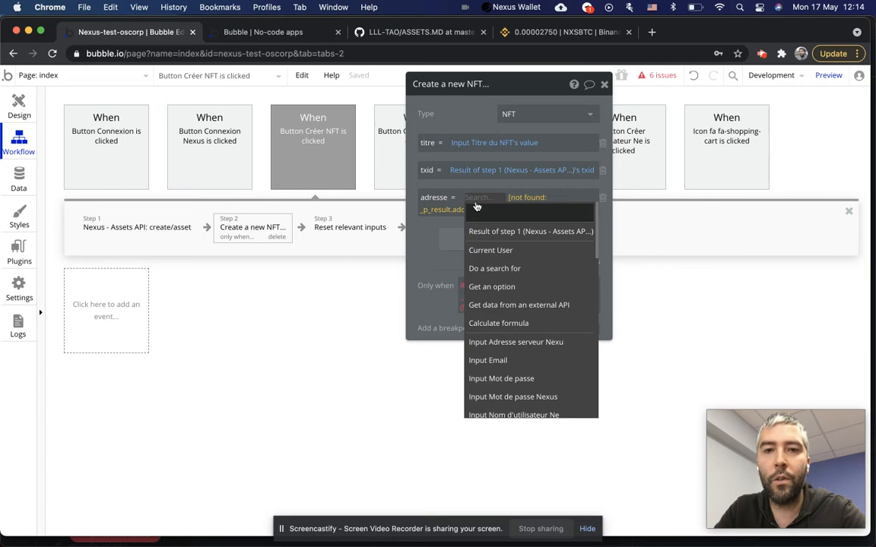
left_click(522, 232)
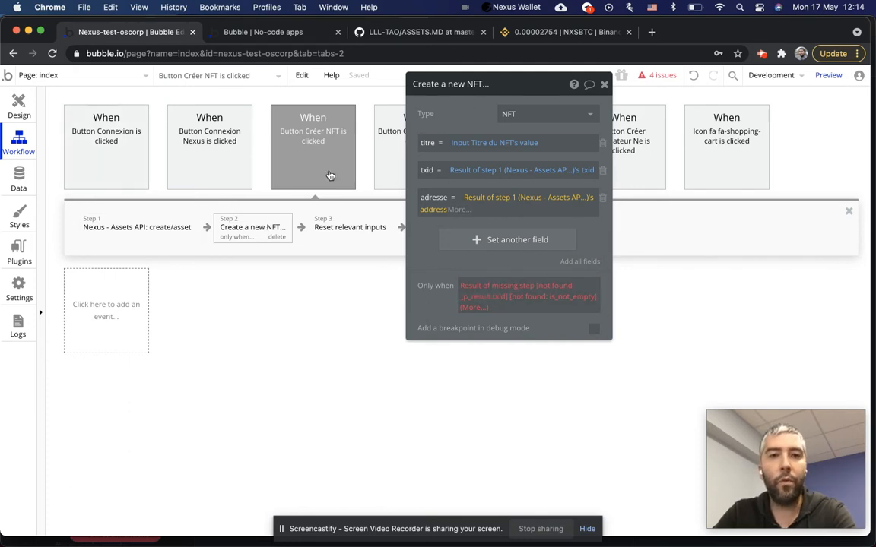
mouse_move(330, 176)
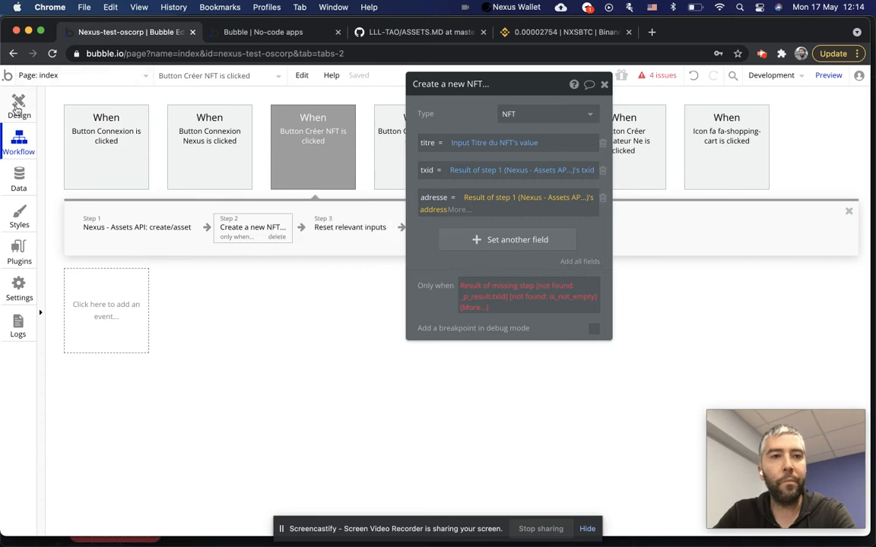
Expand Nexus extended in the API Connector plugin, scroll its calls, then switch to the GitHub Assets docs.
left_click(20, 253)
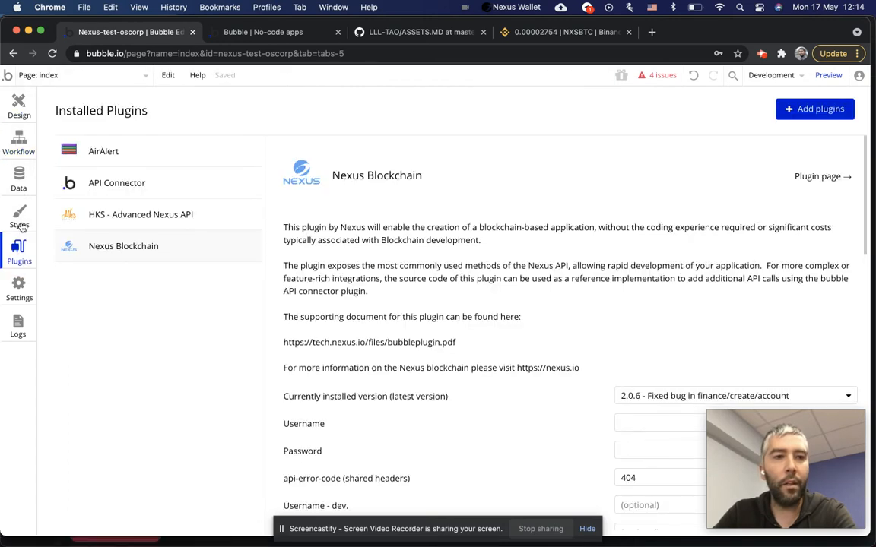
left_click(137, 180)
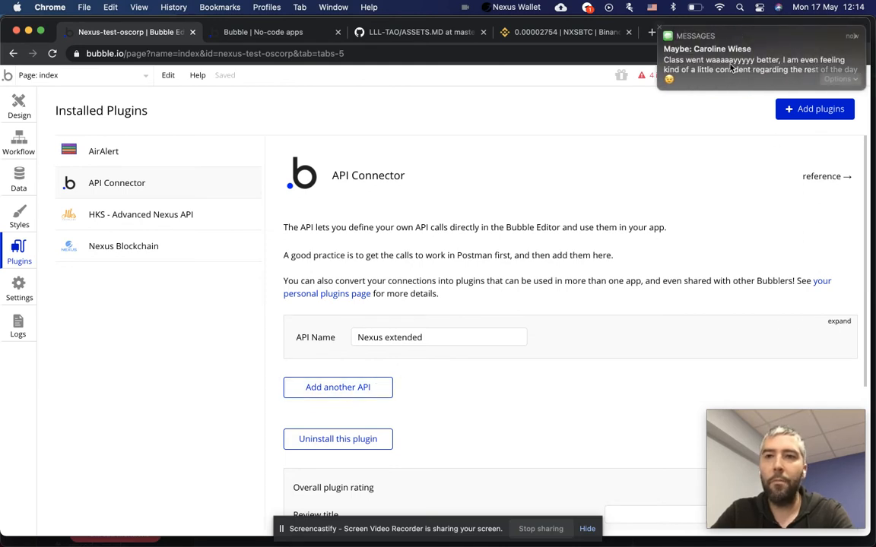
left_click(839, 321)
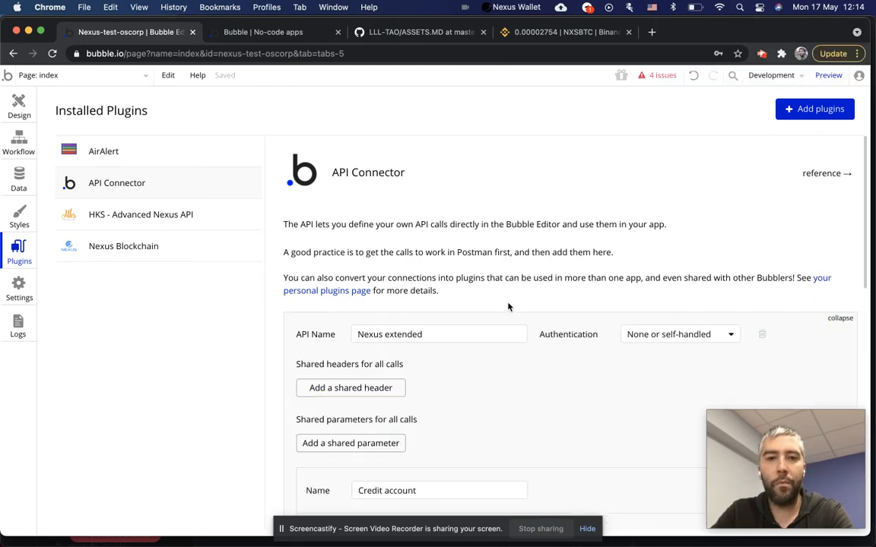
scroll(509, 307, "down", 5)
scroll(404, 254, "up", 3)
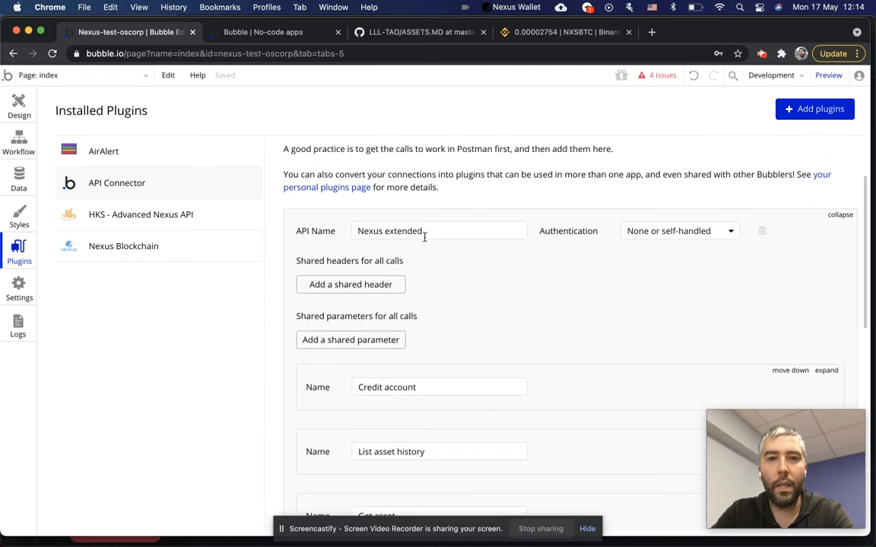
left_click(392, 234)
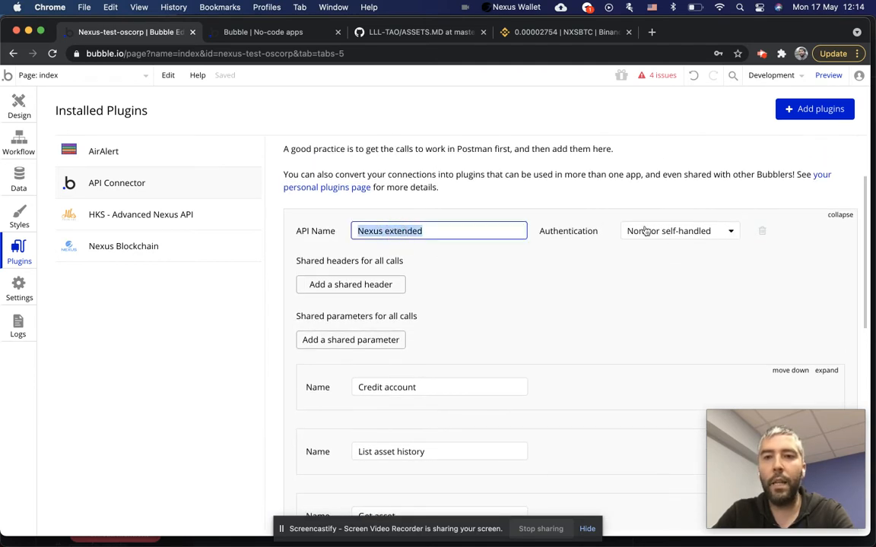
scroll(463, 310, "down", 4)
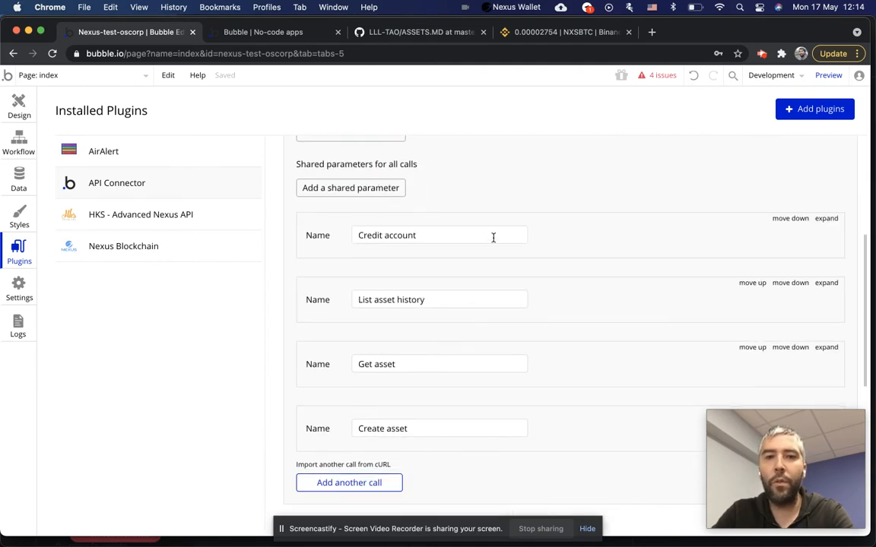
scroll(469, 249, "down", 2)
scroll(455, 317, "up", 2)
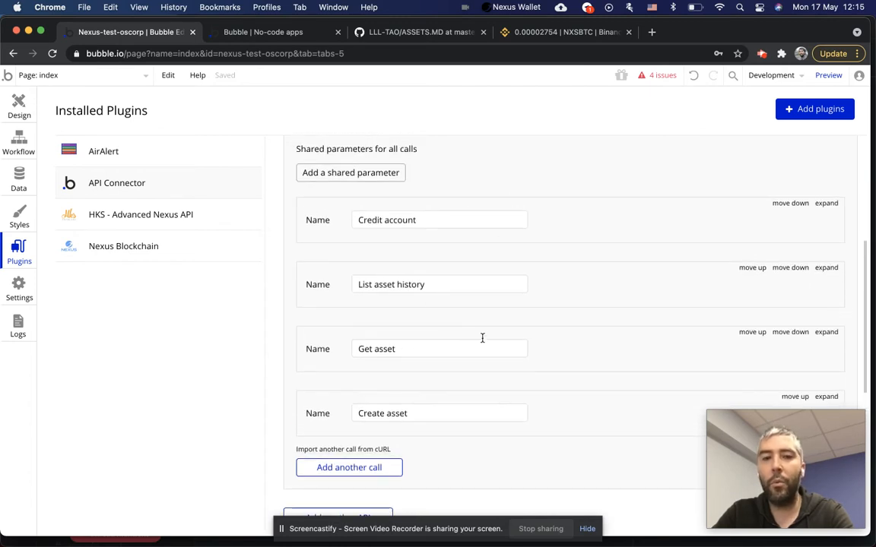
left_click(376, 31)
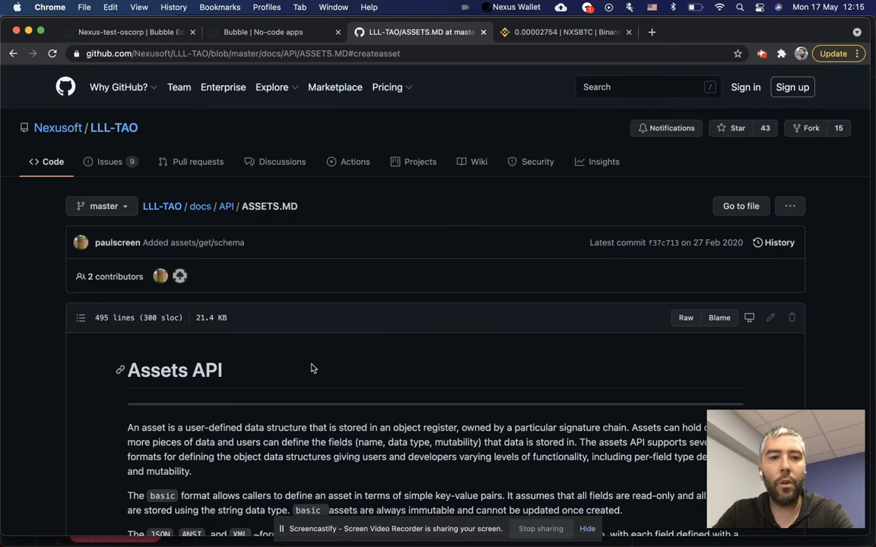
Jump to create/asset in ASSETS.MD, select the /assets/create/asset path, and return to Bubble.
scroll(311, 368, "down", 4)
scroll(311, 368, "down", 10)
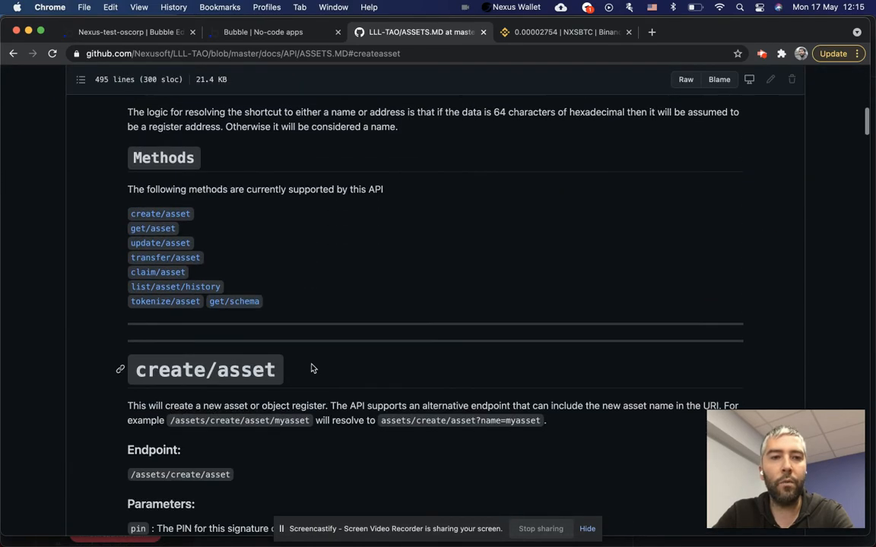
left_click(159, 215)
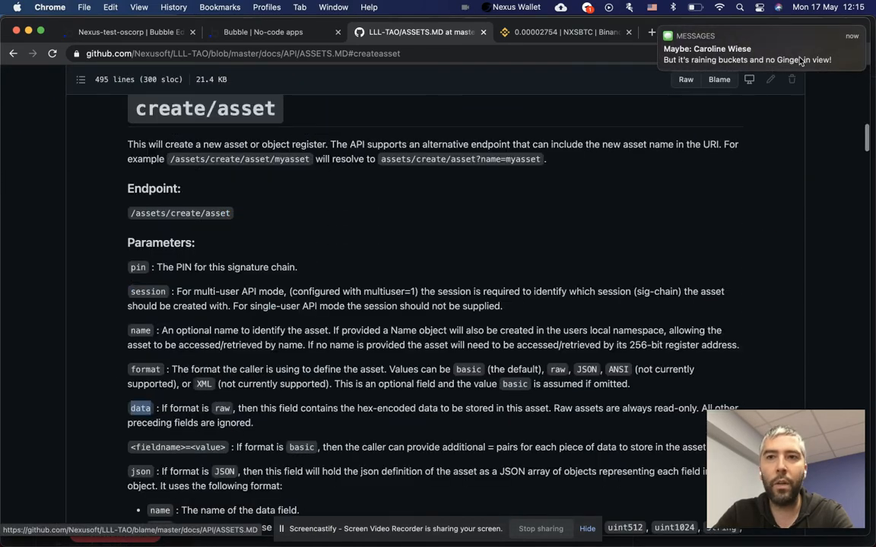
scroll(753, 57, "left", 3)
scroll(333, 287, "down", 1)
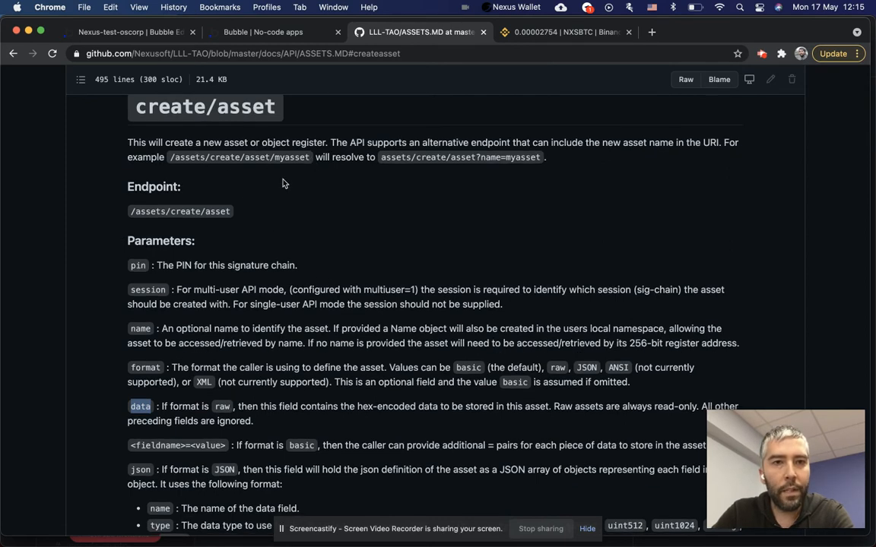
left_click_drag(235, 212, 118, 211)
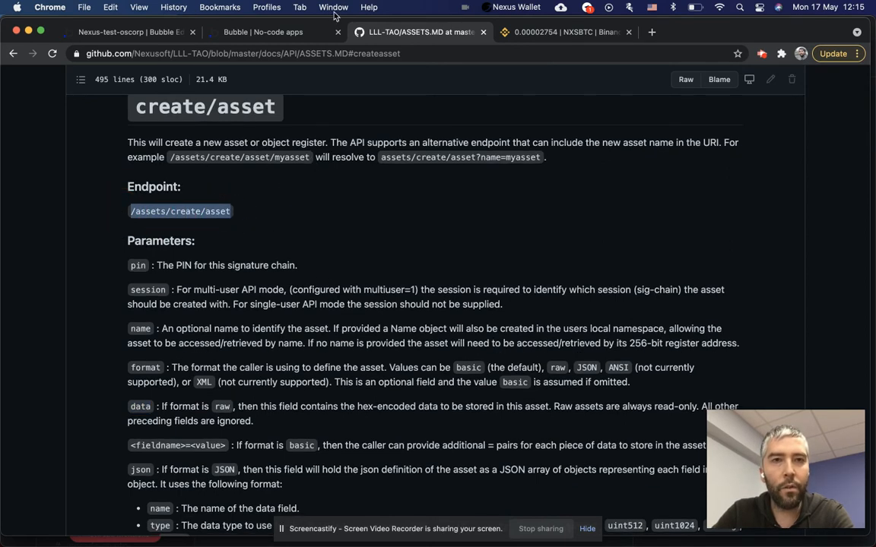
left_click(130, 32)
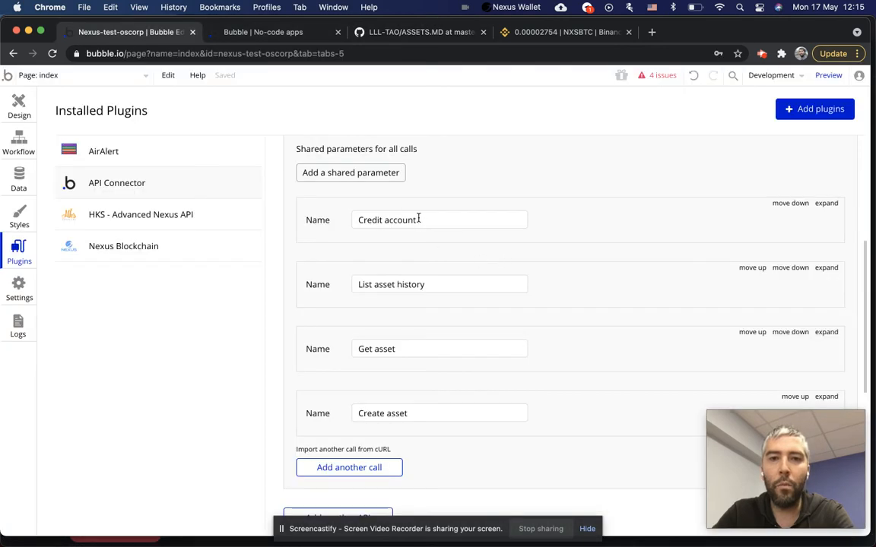
Expand the Create asset call and inspect its URL's serveur parameter and testnet address.
scroll(697, 286, "down", 2)
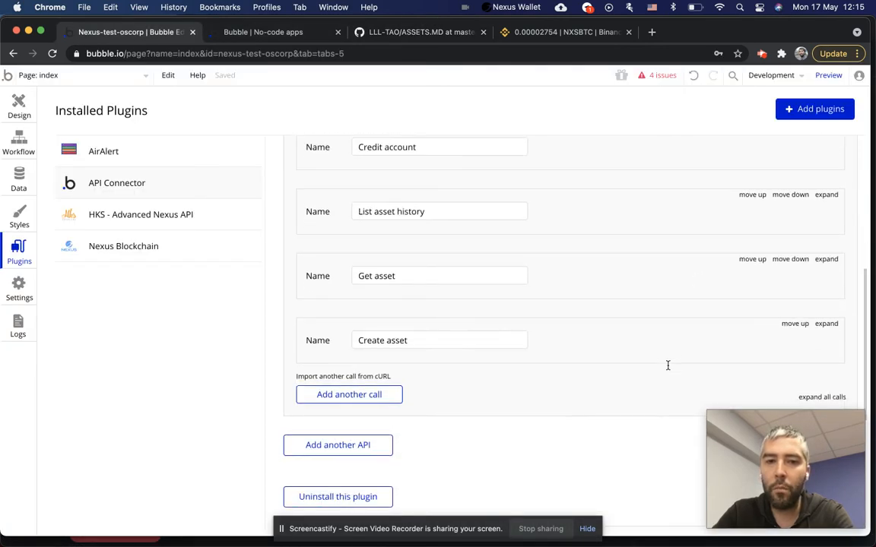
left_click(827, 325)
scroll(458, 317, "down", 3)
left_click(430, 264)
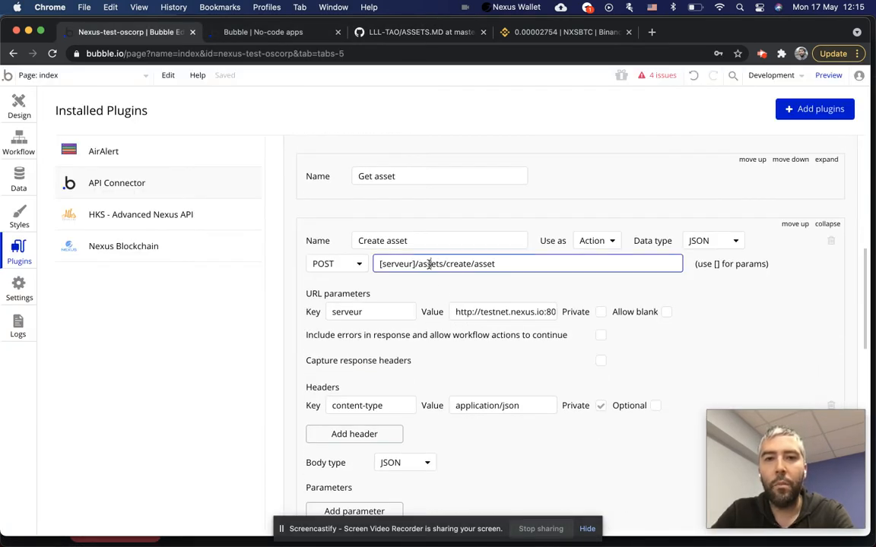
left_click_drag(514, 266, 410, 266)
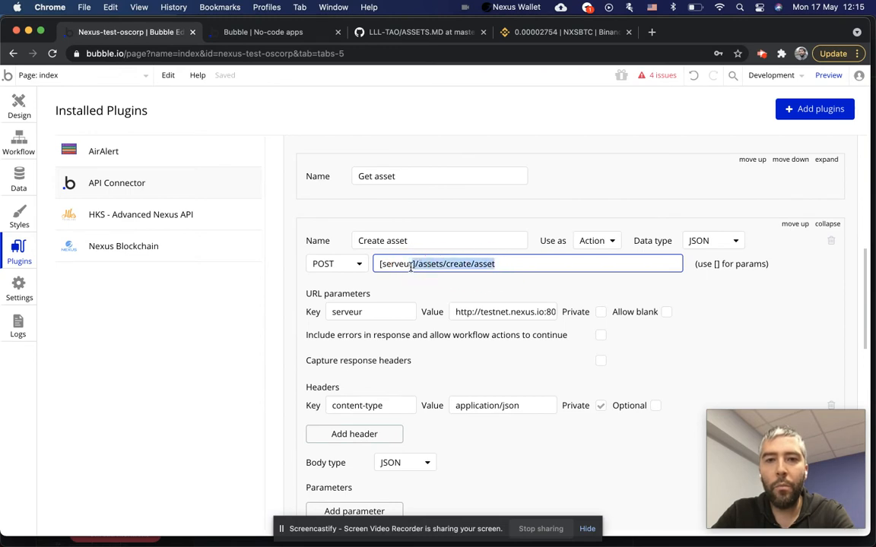
double_click(390, 264)
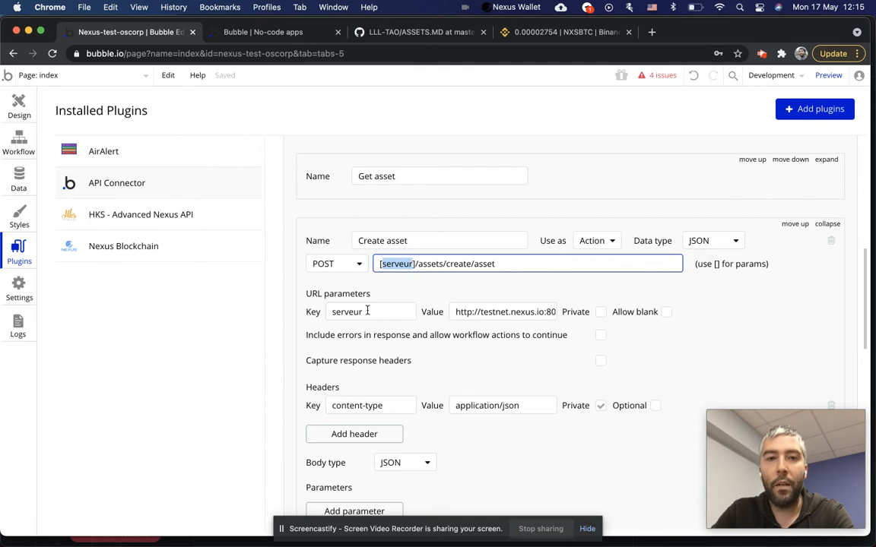
left_click(366, 310)
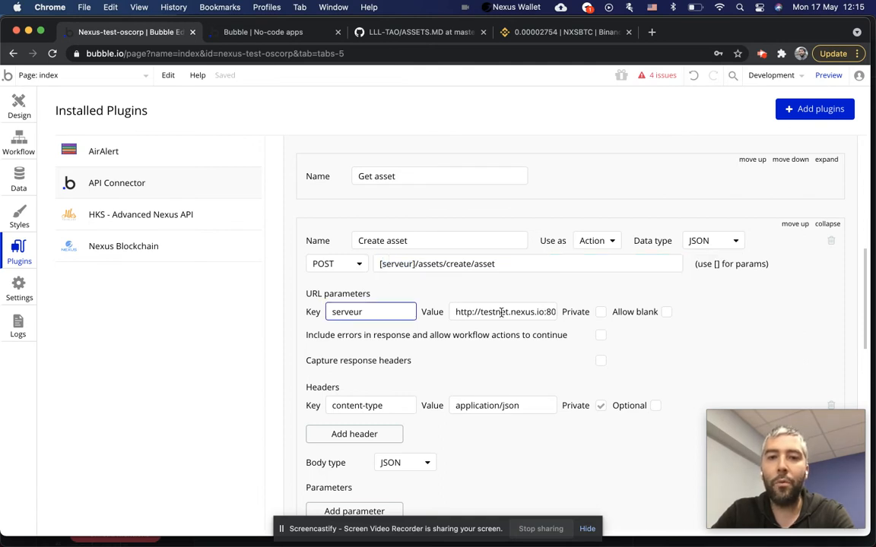
triple_click(500, 312)
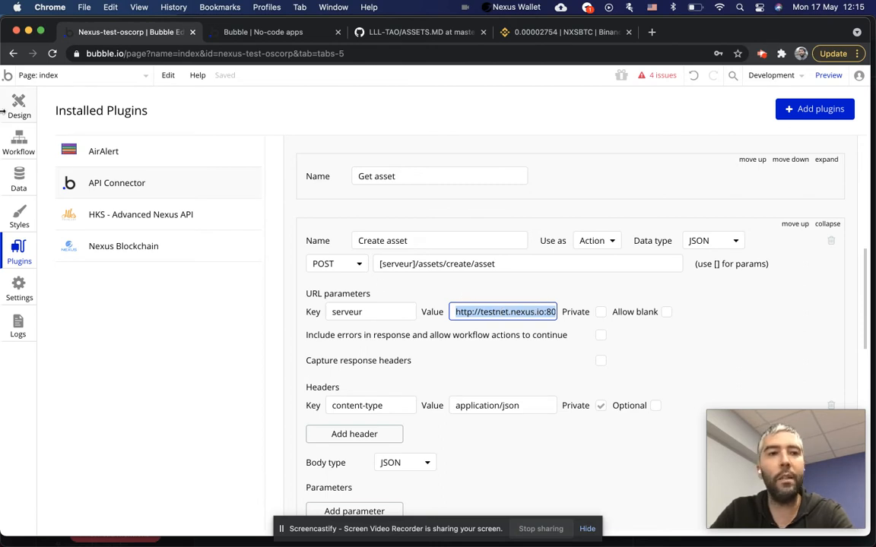
scroll(514, 312, "down", 2)
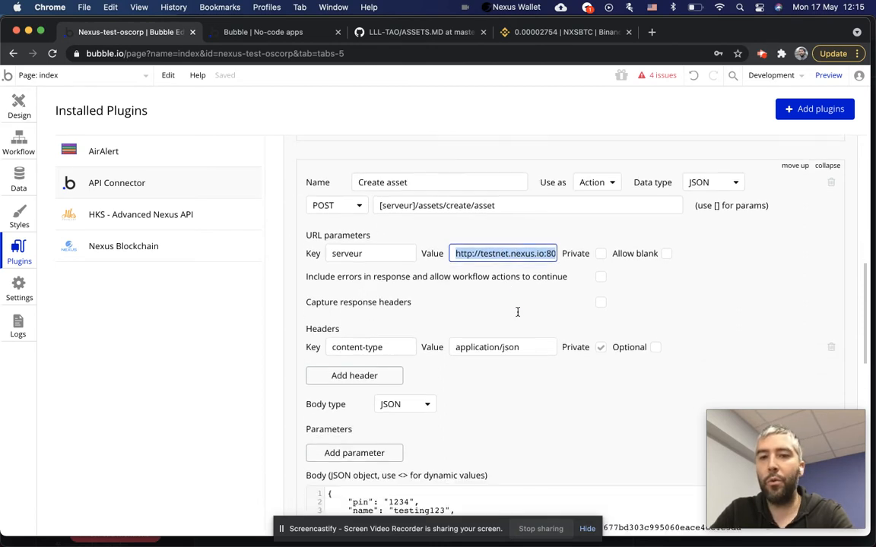
double_click(503, 254)
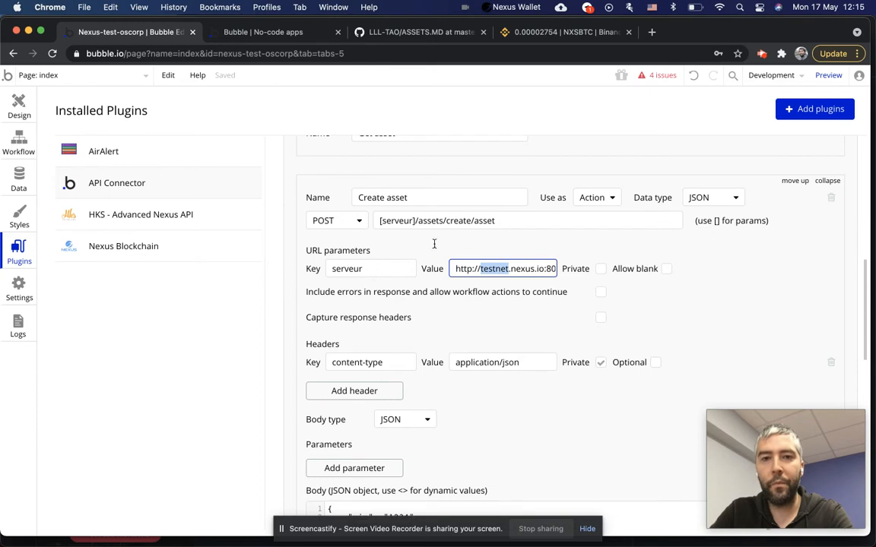
left_click(517, 221)
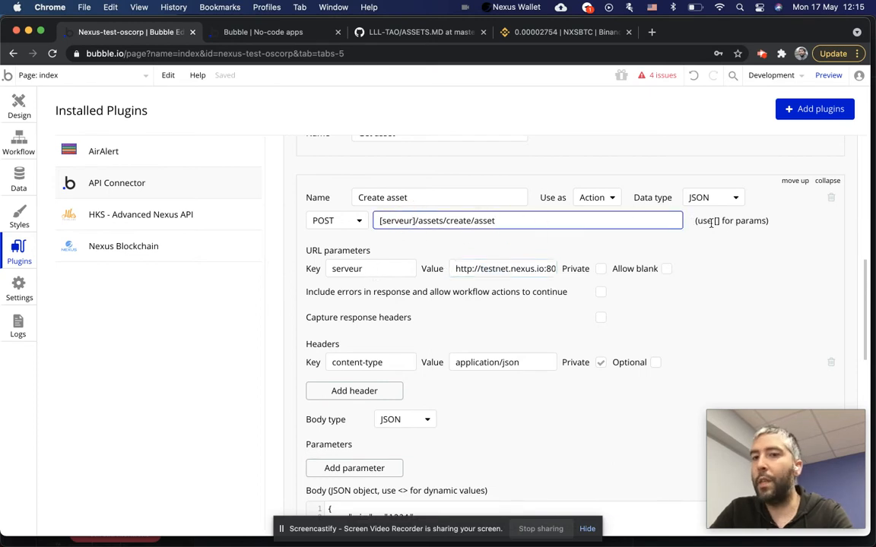
Append ?=[nom] to the call URL, try the nom parameter, then remove it again.
type("?=")
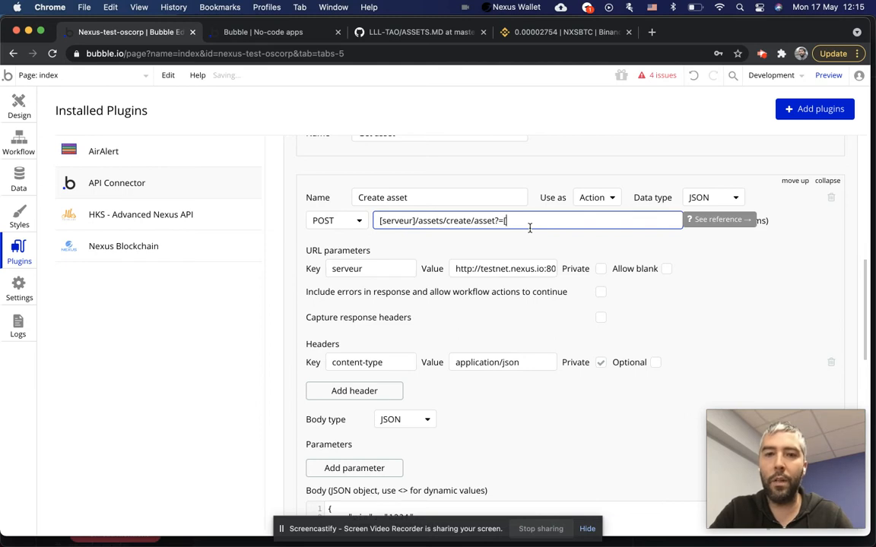
type("[nom]")
left_click(375, 294)
left_click(508, 292)
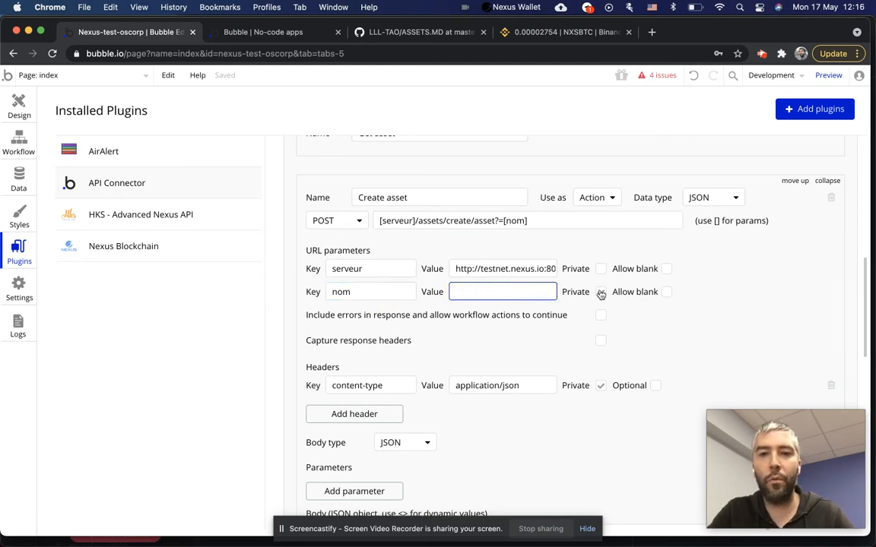
left_click(601, 294)
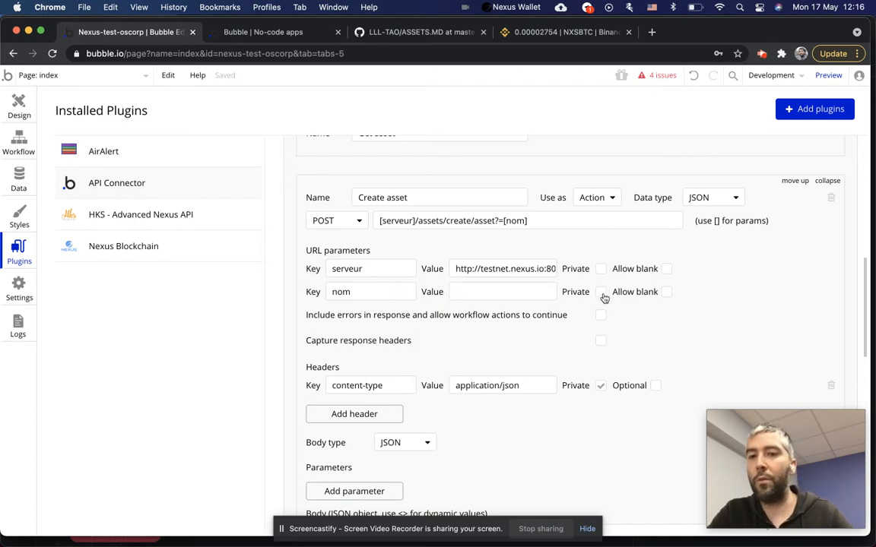
left_click(368, 286)
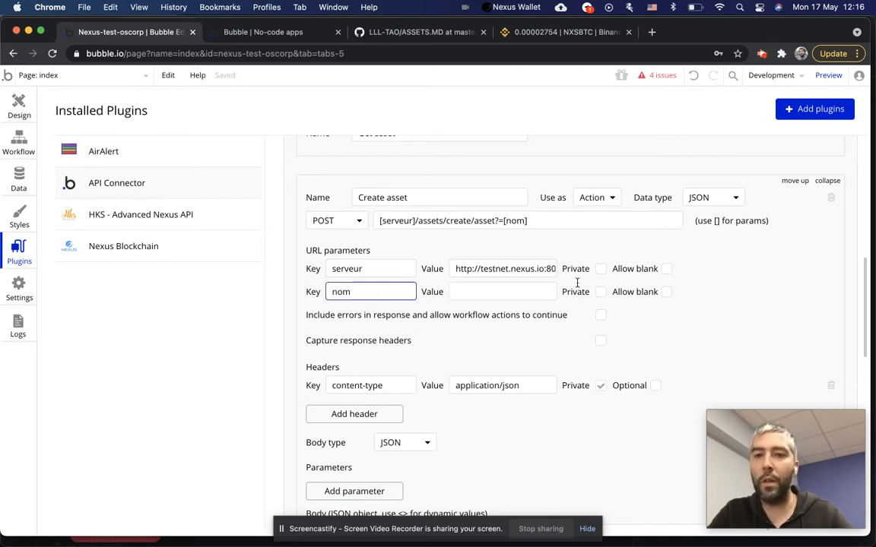
left_click(545, 221)
key("BackSpace")
key("BackSpace")
key("BackSpace")
key("BackSpace")
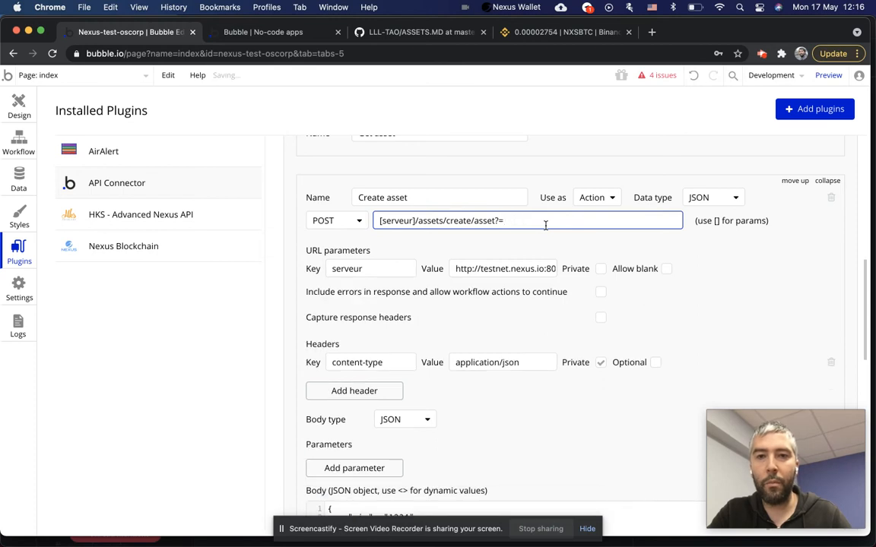
Add a second header row, delete it again, and open the JSON body editor.
scroll(411, 279, "down", 3)
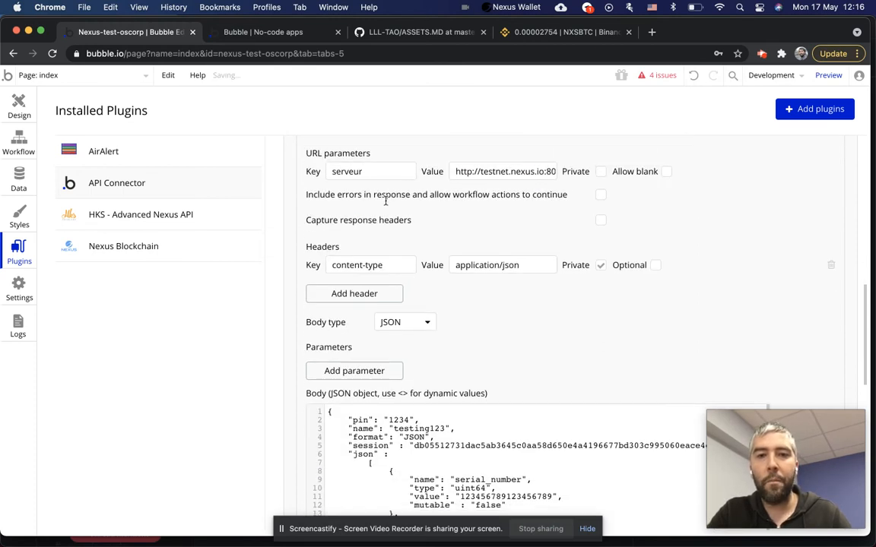
left_click(491, 264)
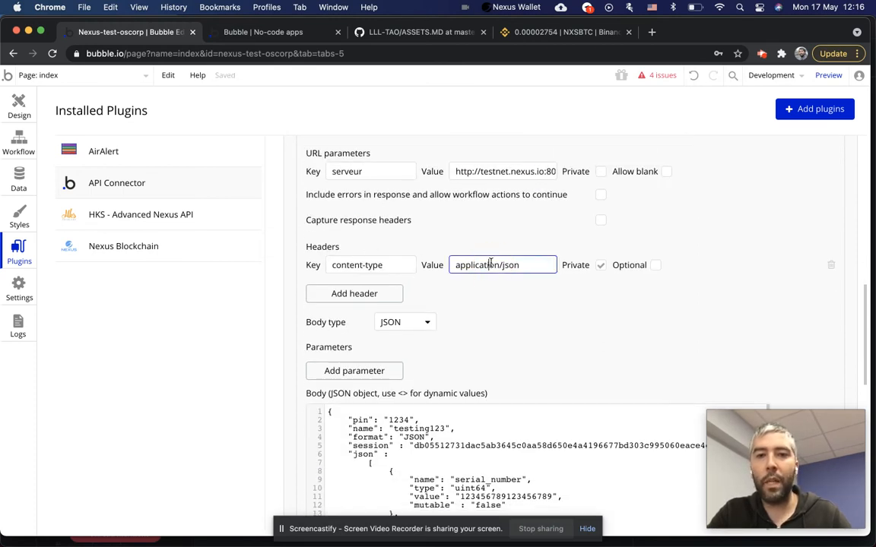
left_click(336, 293)
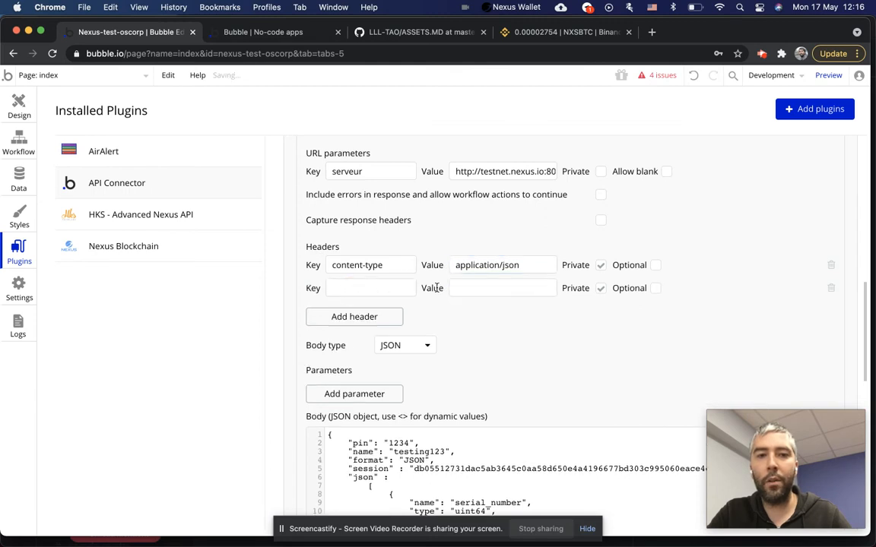
left_click(830, 287)
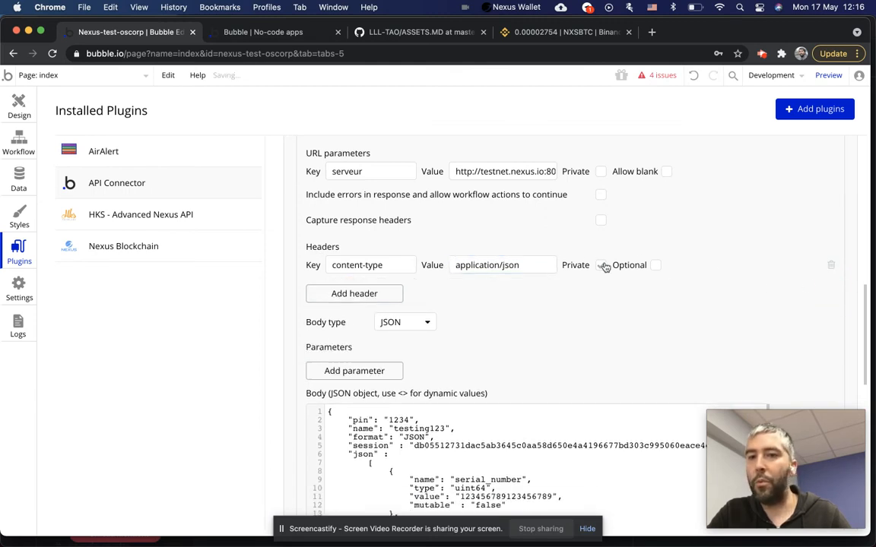
scroll(441, 285, "down", 3)
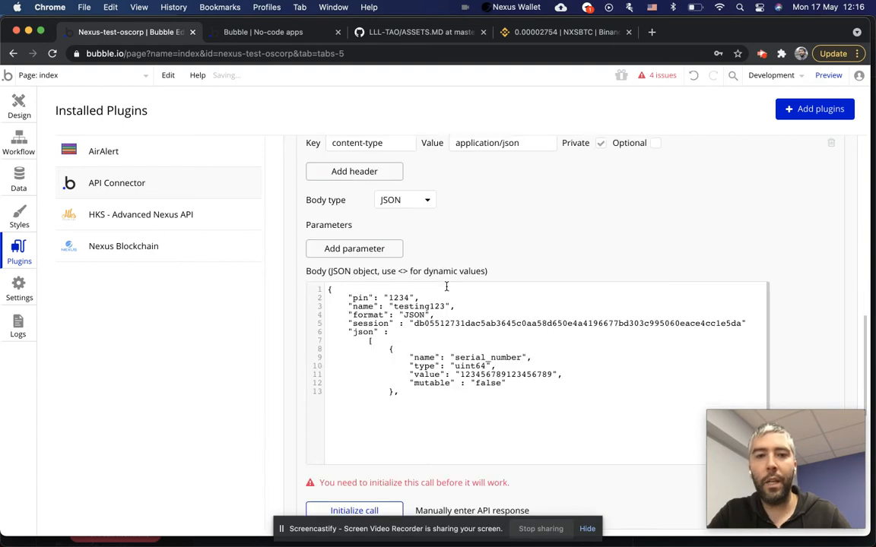
left_click(449, 327)
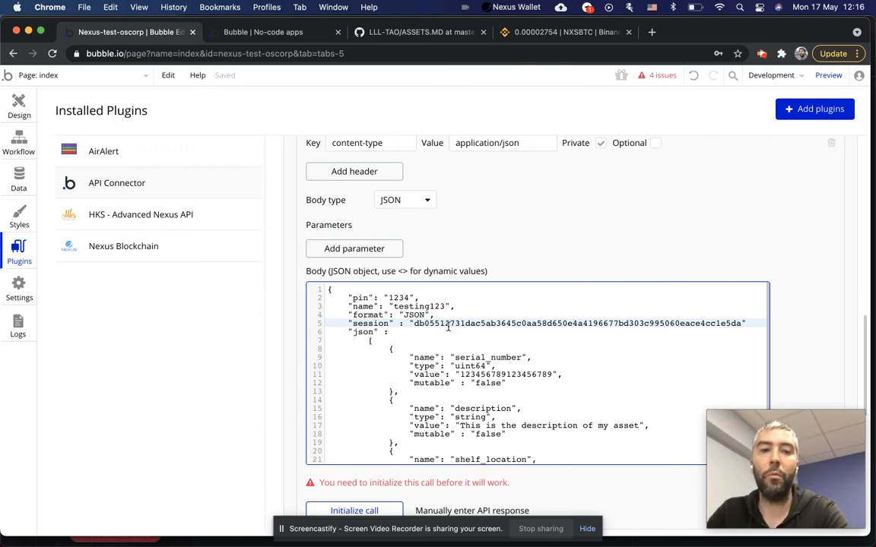
In ASSETS.MD's JSON example, examine the pin 1234, name watch and serial_number field.
left_click(411, 32)
scroll(422, 319, "down", 5)
scroll(424, 328, "down", 6)
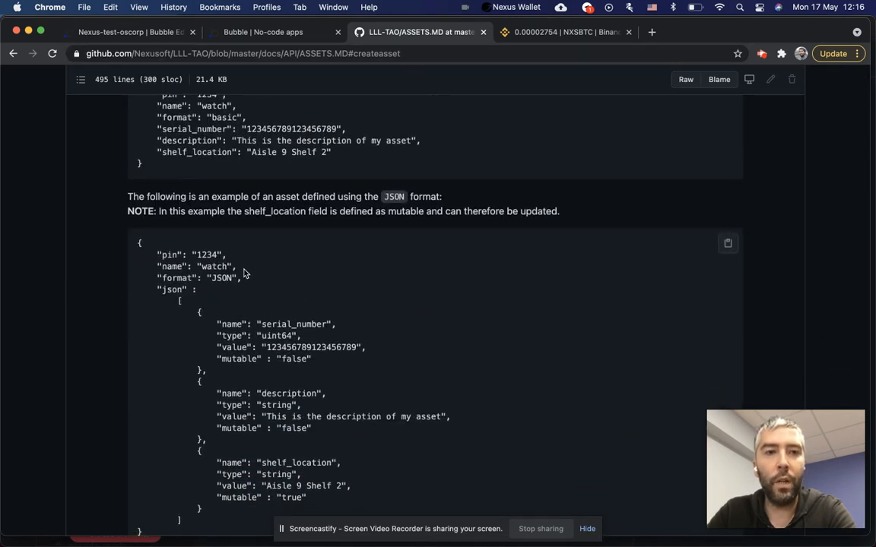
scroll(141, 190, "down", 2)
left_click_drag(133, 151, 291, 453)
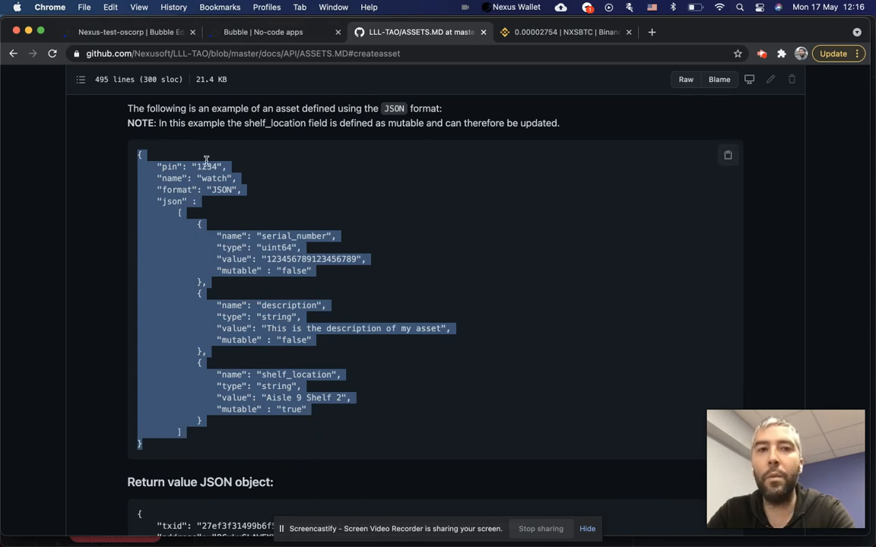
double_click(209, 166)
double_click(214, 177)
double_click(229, 235)
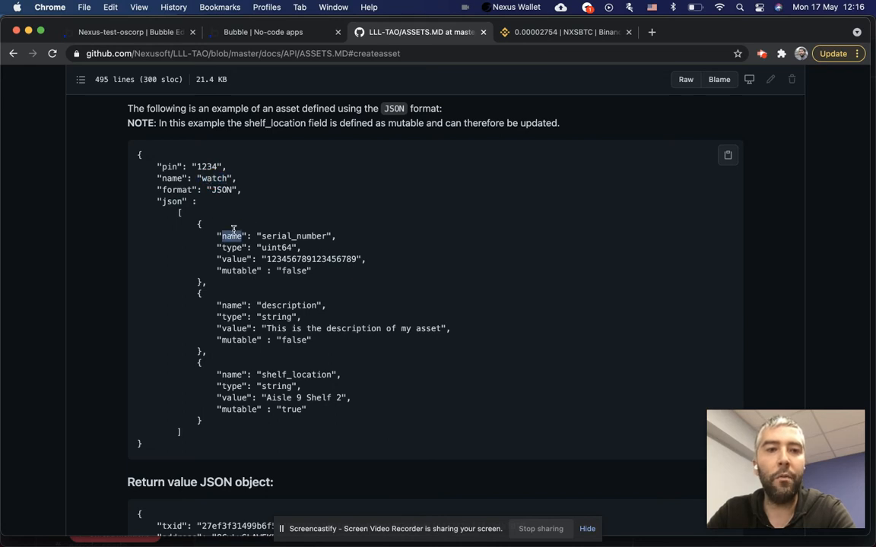
double_click(285, 232)
double_click(231, 236)
double_click(308, 234)
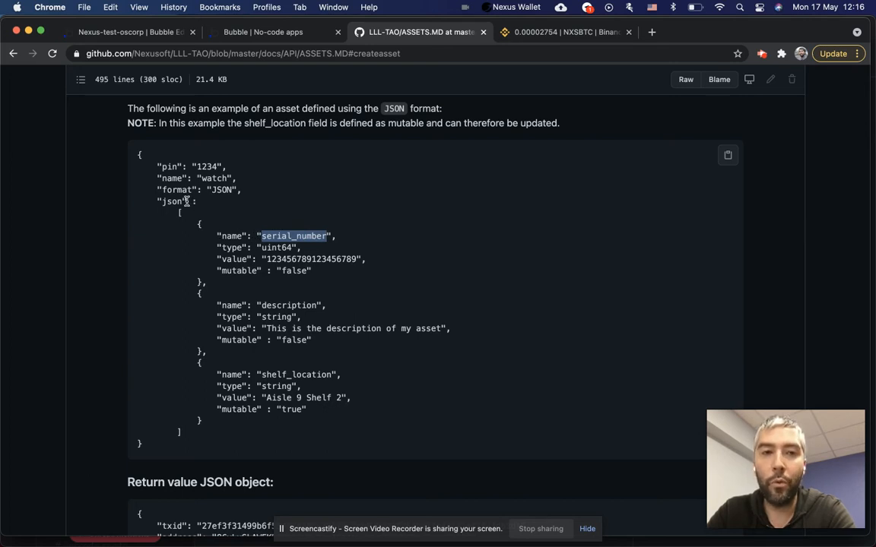
Check serial_number's uint64 type and mutable key, then go back to Bubble.
double_click(230, 248)
left_click(287, 247)
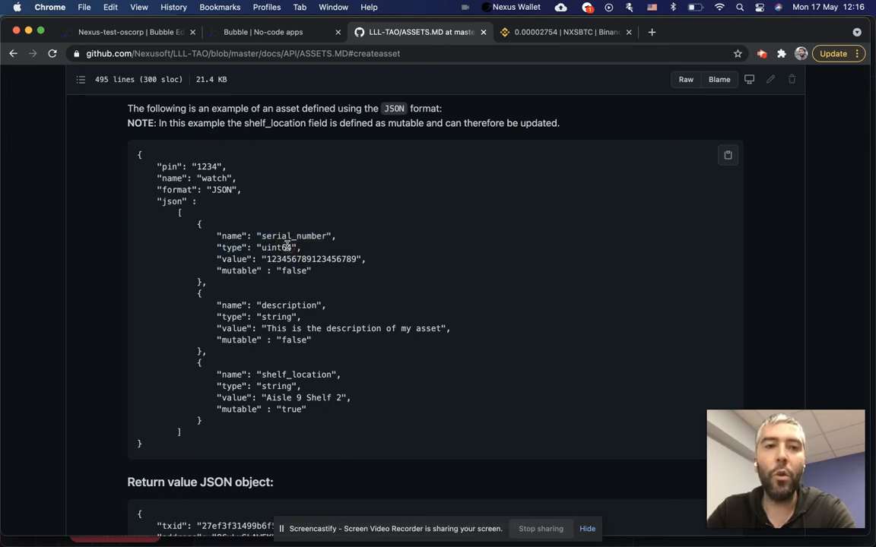
double_click(288, 247)
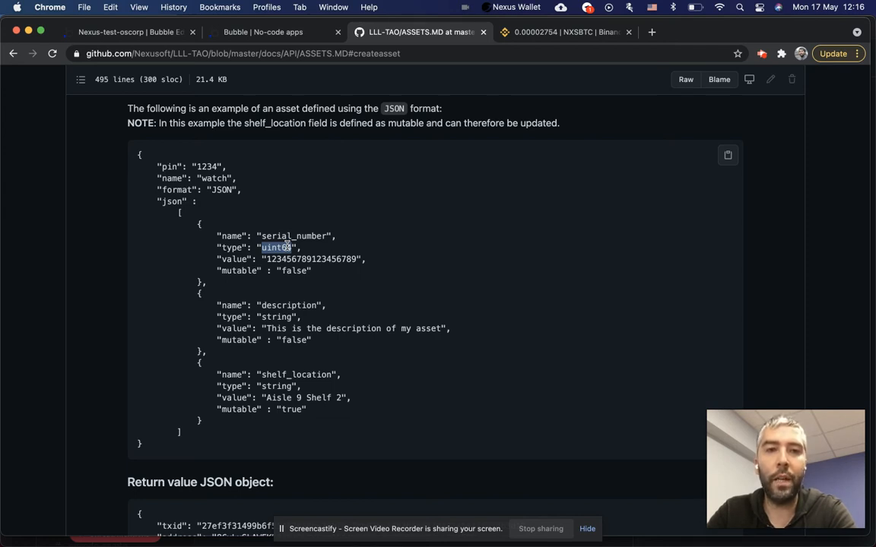
left_click(229, 275)
double_click(230, 272)
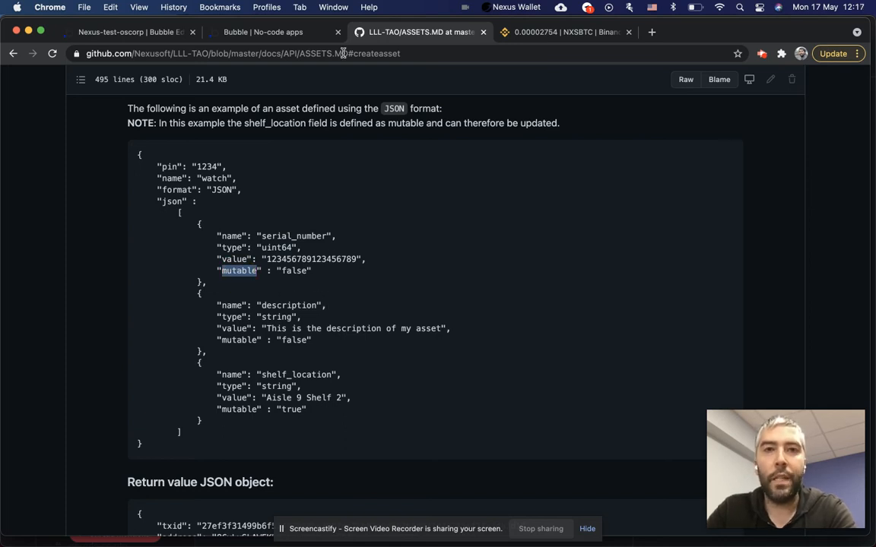
left_click(263, 32)
left_click(129, 32)
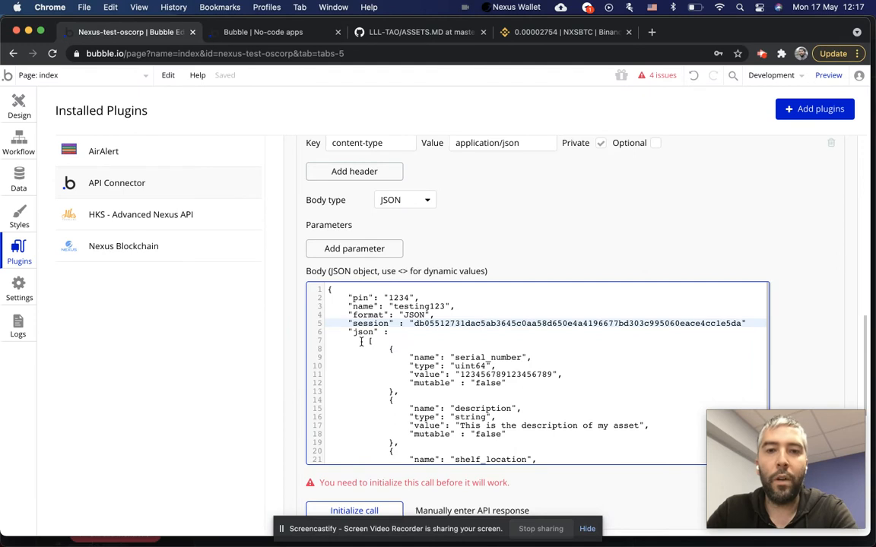
left_click(476, 368)
scroll(475, 368, "down", 2)
scroll(476, 368, "up", 2)
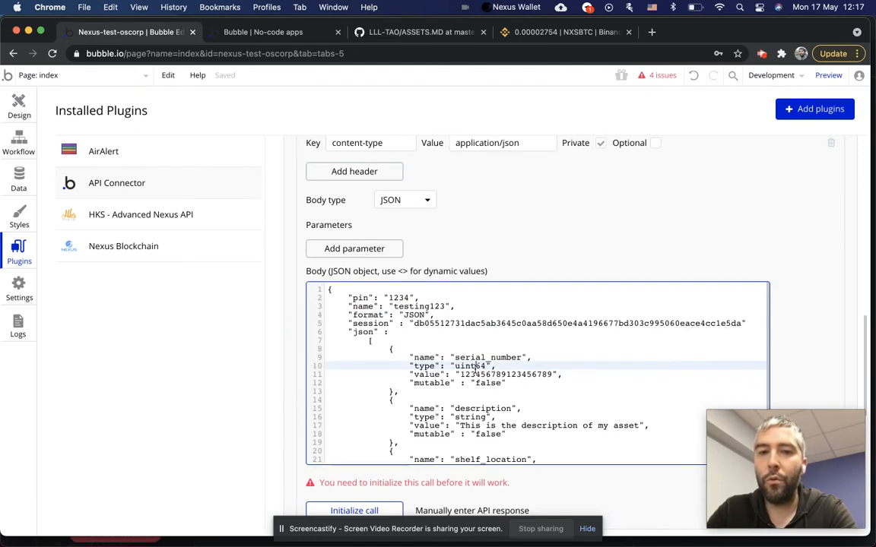
scroll(476, 368, "down", 3)
double_click(487, 331)
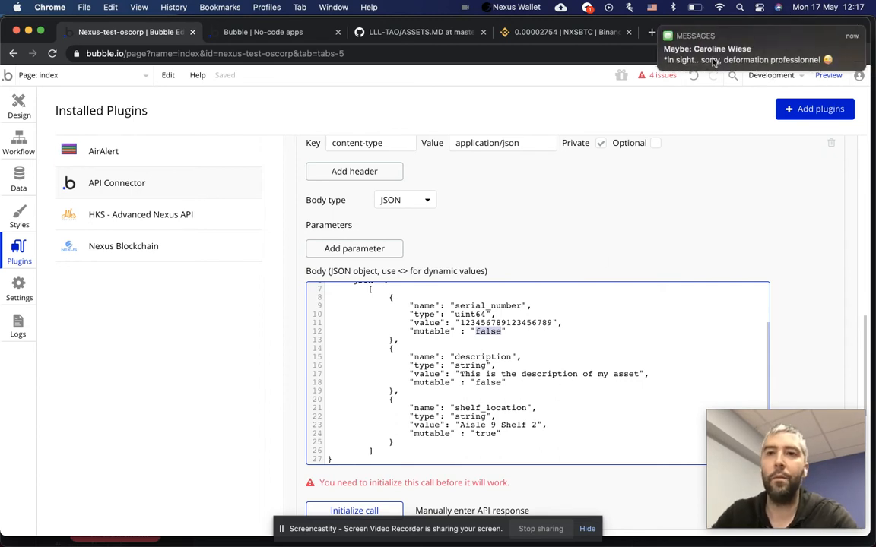
double_click(491, 382)
scroll(498, 372, "down", 1)
scroll(498, 372, "down", 1)
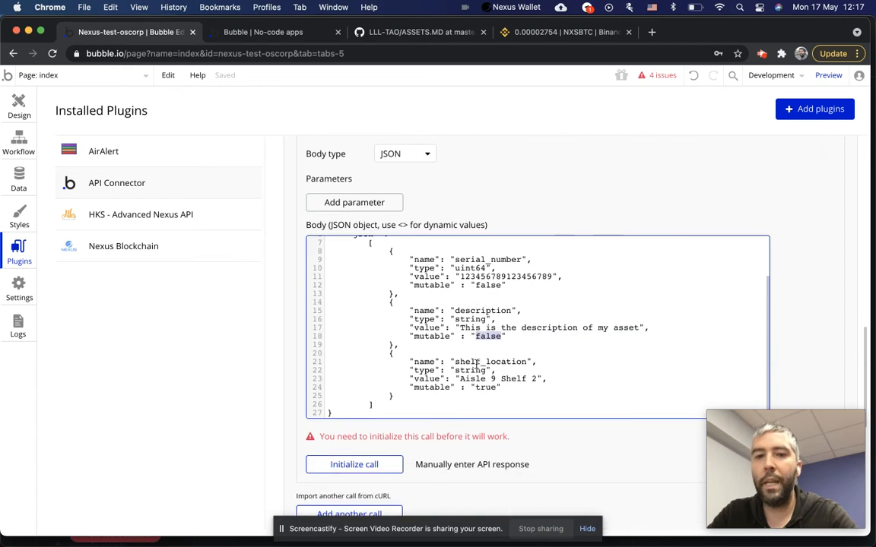
double_click(476, 360)
left_click(512, 362)
double_click(512, 362)
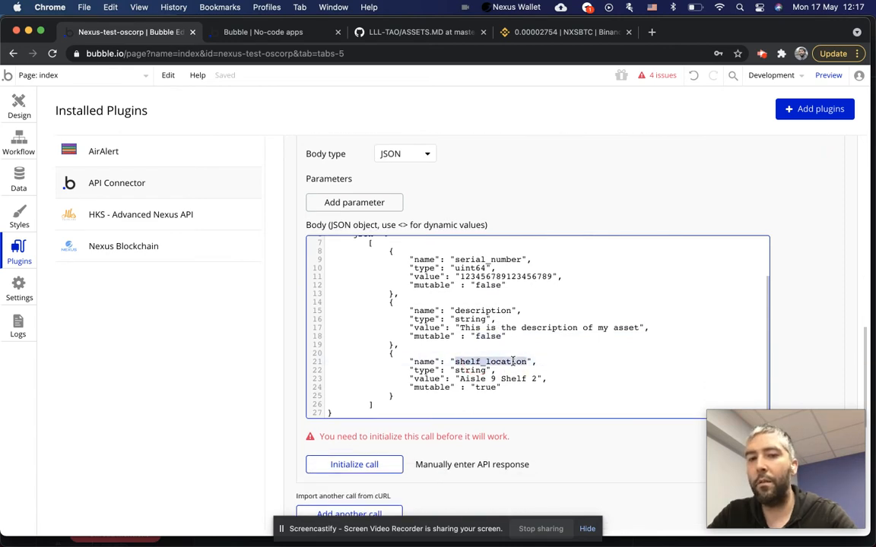
left_click(468, 362)
double_click(468, 361)
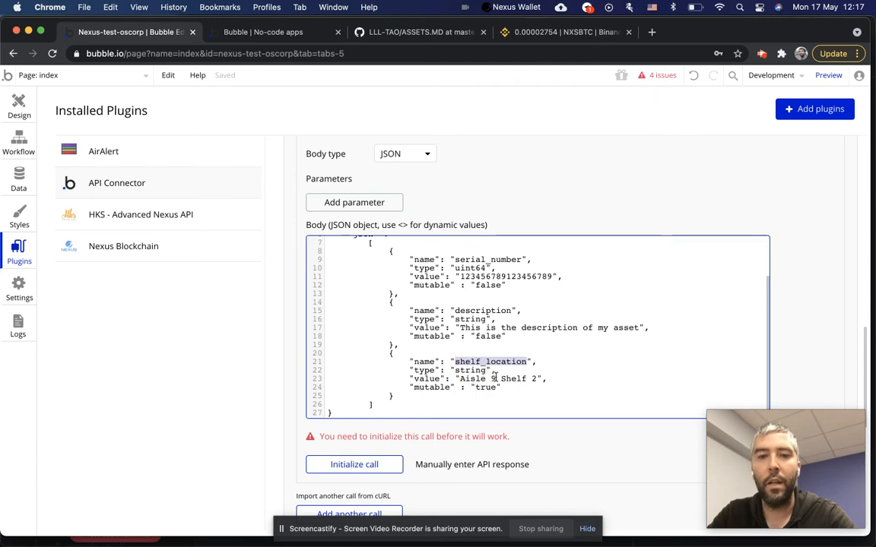
left_click_drag(536, 377, 458, 378)
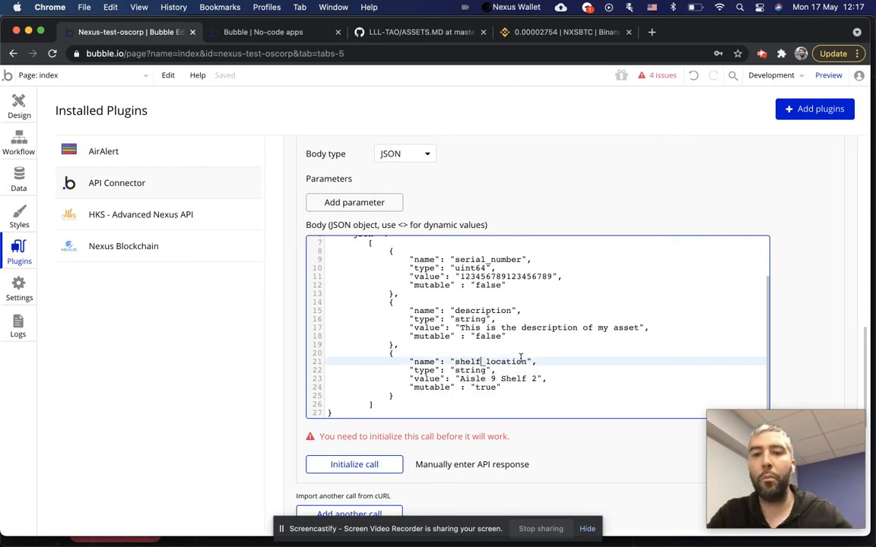
double_click(468, 362)
Replace the proprietaire field's 'Aisle 9 Shelf 2' value with the owner's name.
type("proprietaire")
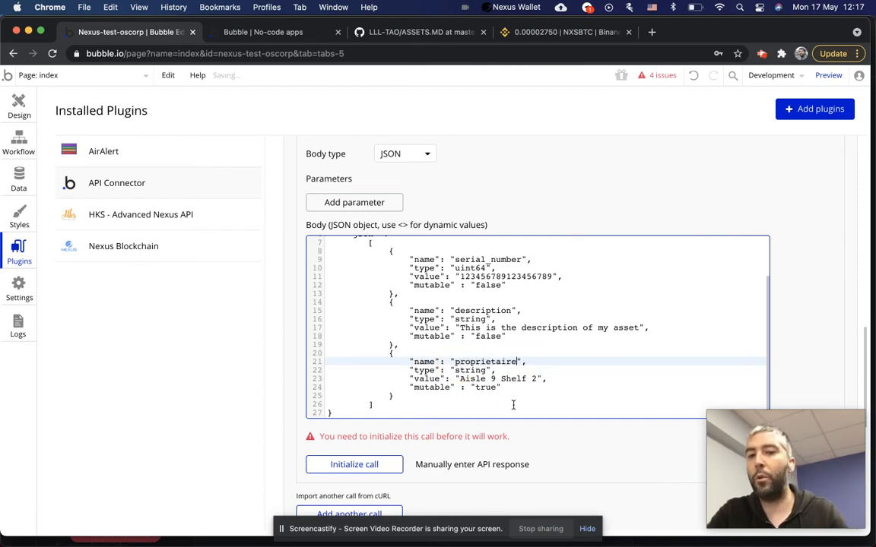
left_click_drag(535, 378, 459, 378)
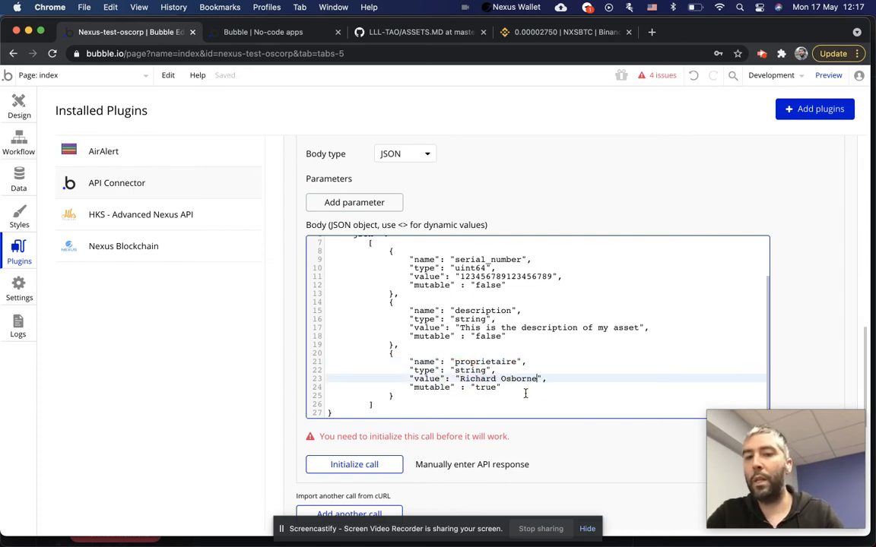
left_click(525, 393)
Duplicate the proprietaire field block below itself and rename the copy 'adresse wallet'.
left_click_drag(398, 396, 390, 356)
key("ctrl+c")
left_click(460, 395)
key("Return")
key("ctrl+v")
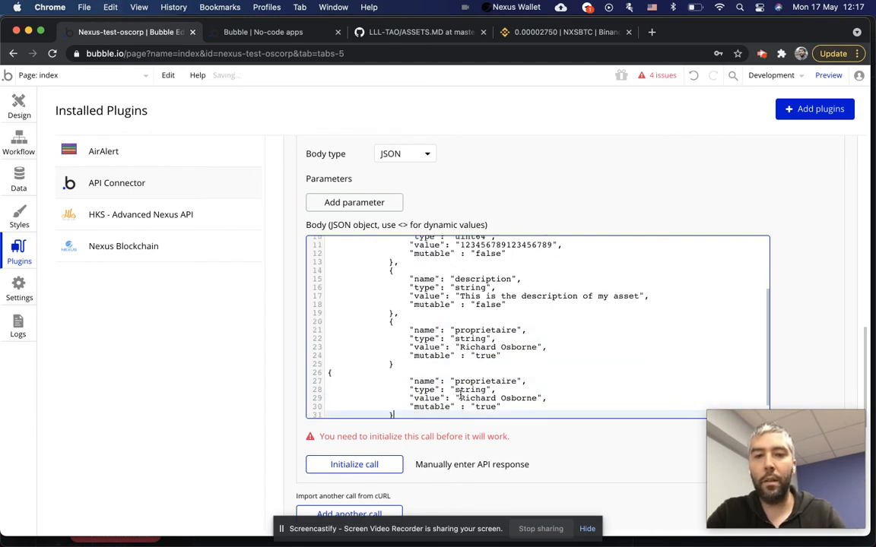
scroll(426, 380, "down", 1)
double_click(480, 361)
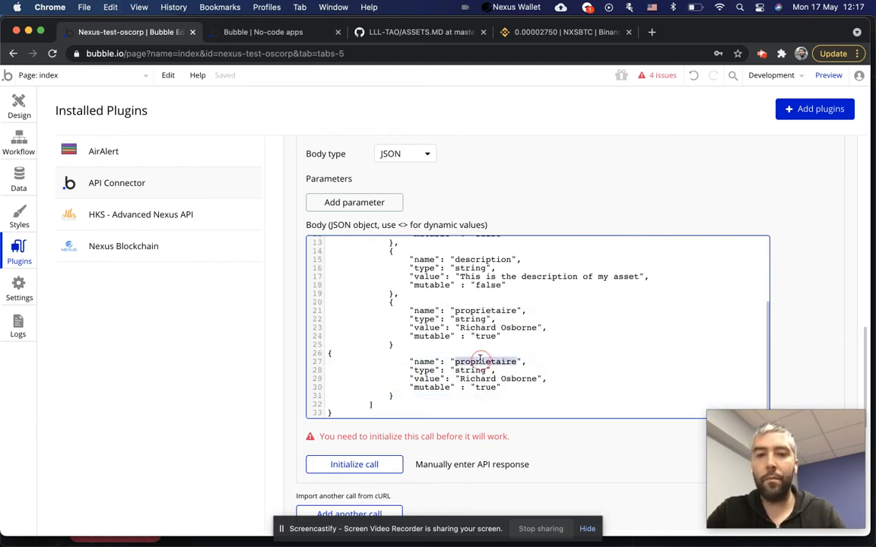
type("adresse wallet")
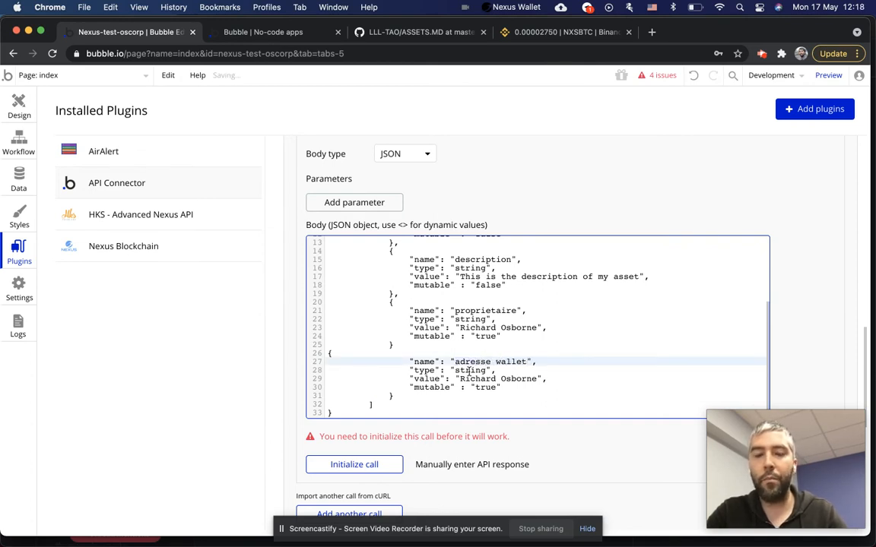
left_click(546, 370)
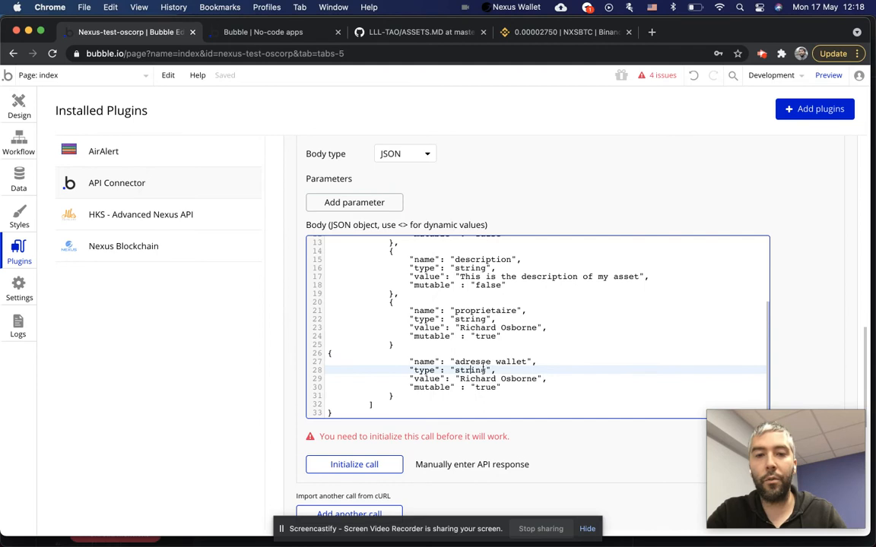
Check the body's serial_number and mutable values, then switch to the assets API docs.
scroll(519, 374, "up", 5)
scroll(471, 365, "down", 5)
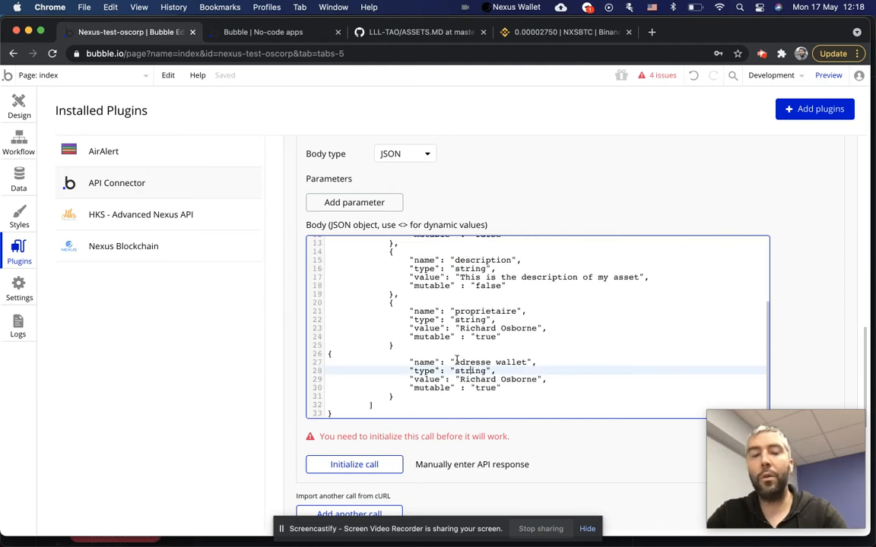
scroll(456, 361, "up", 5)
scroll(456, 361, "down", 5)
left_click(484, 386)
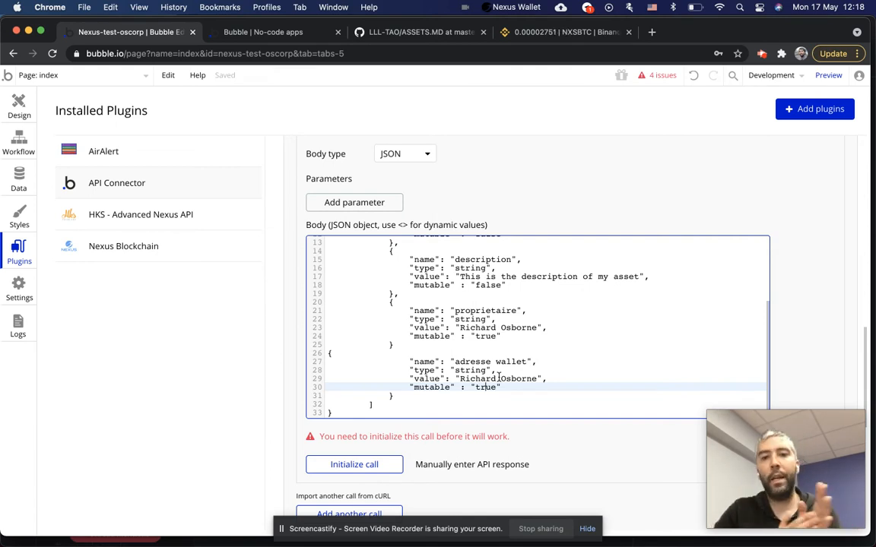
scroll(499, 378, "up", 5)
double_click(479, 288)
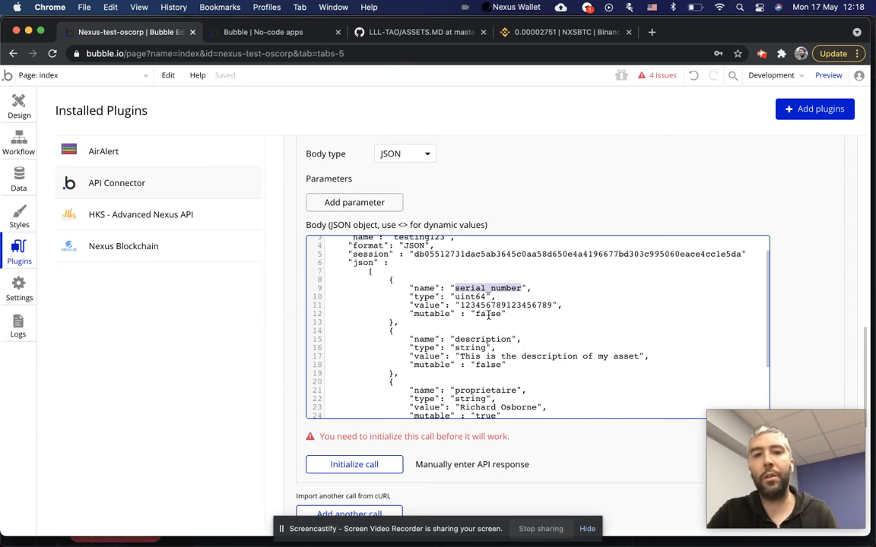
scroll(487, 314, "down", 5)
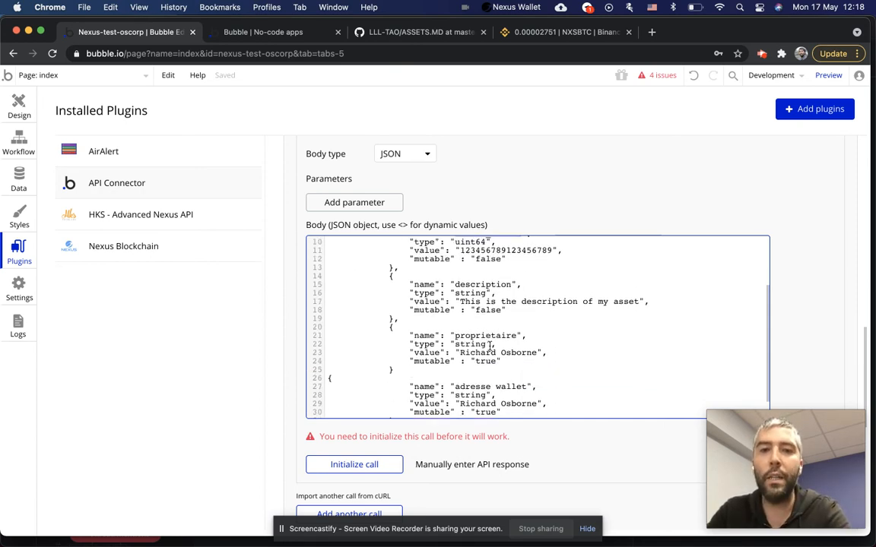
double_click(487, 336)
left_click(482, 392)
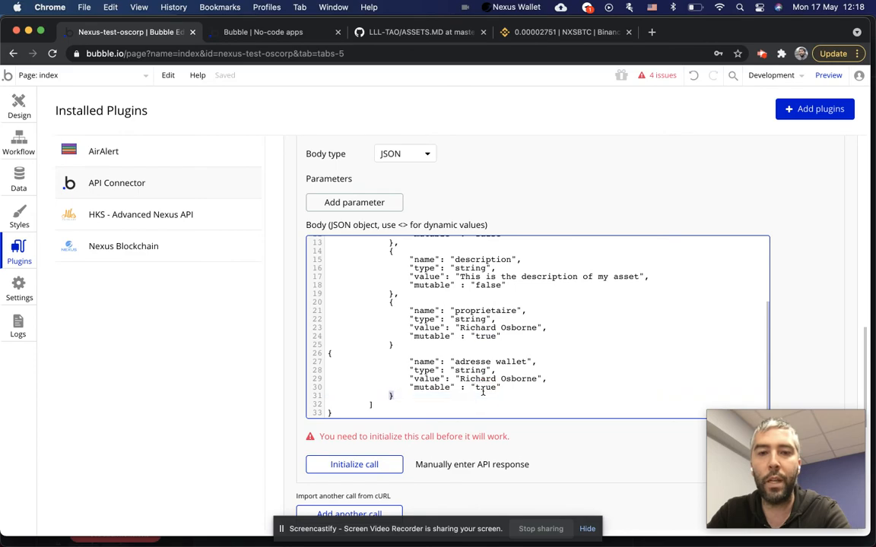
double_click(485, 387)
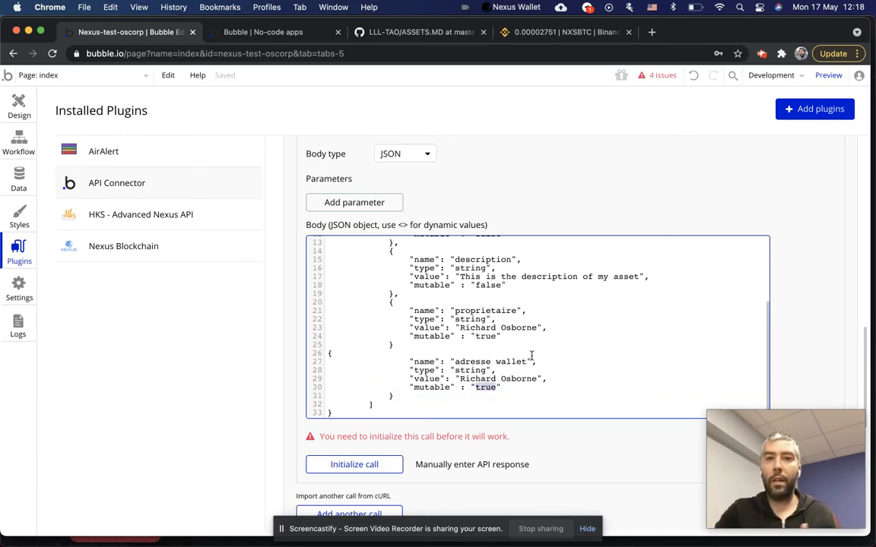
left_click(400, 33)
Read the update/asset section and its example payload, including the last_downloaded field.
scroll(232, 227, "up", 3)
scroll(241, 286, "down", 7)
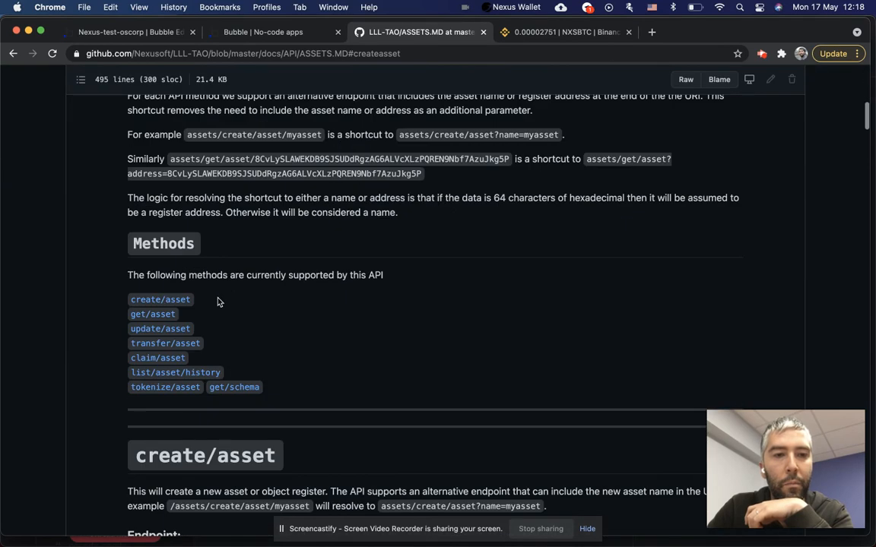
scroll(217, 302, "down", 2)
left_click(170, 254)
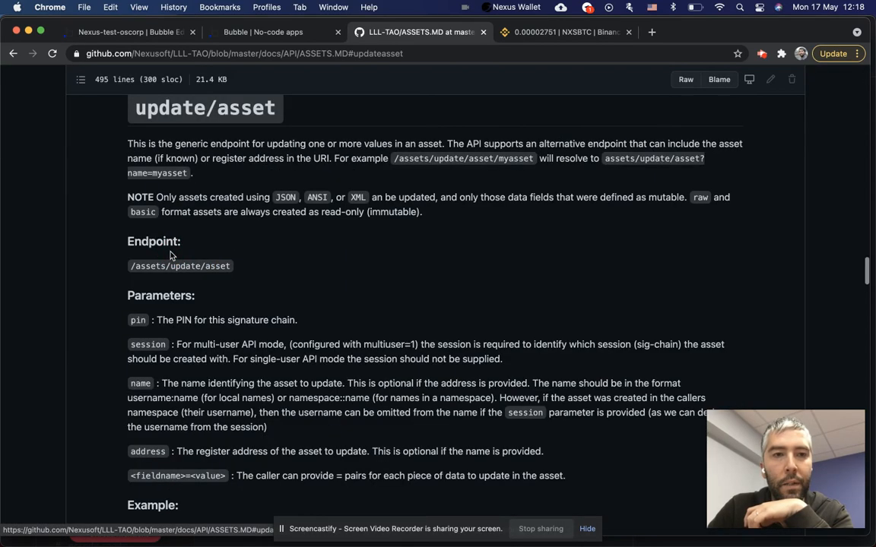
triple_click(217, 101)
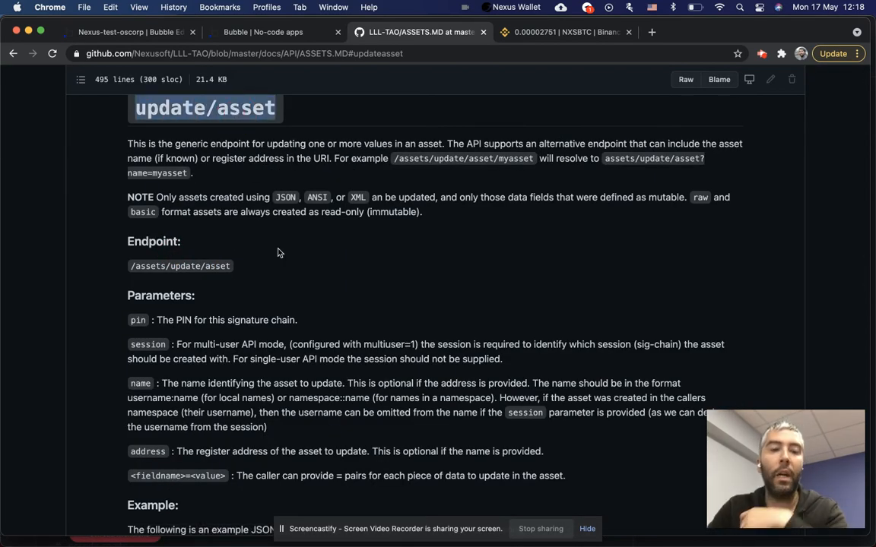
scroll(278, 258, "down", 5)
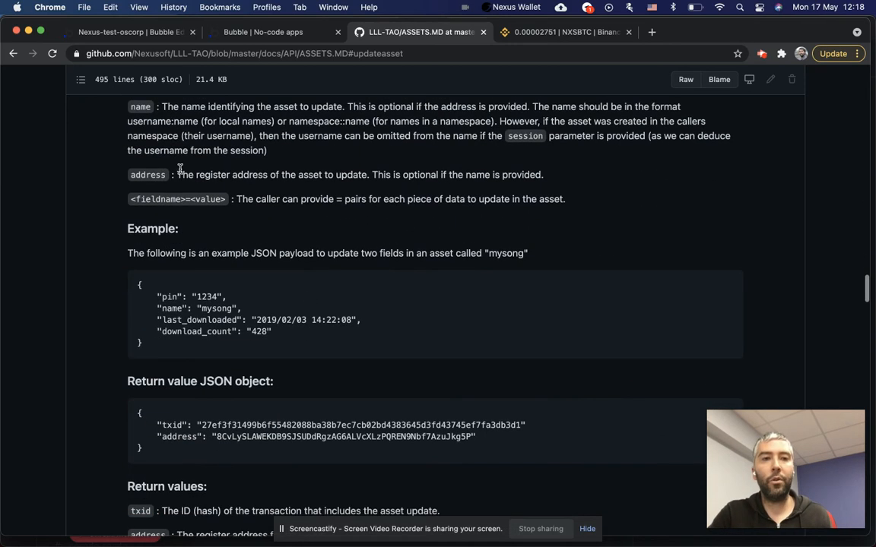
scroll(182, 190, "down", 2)
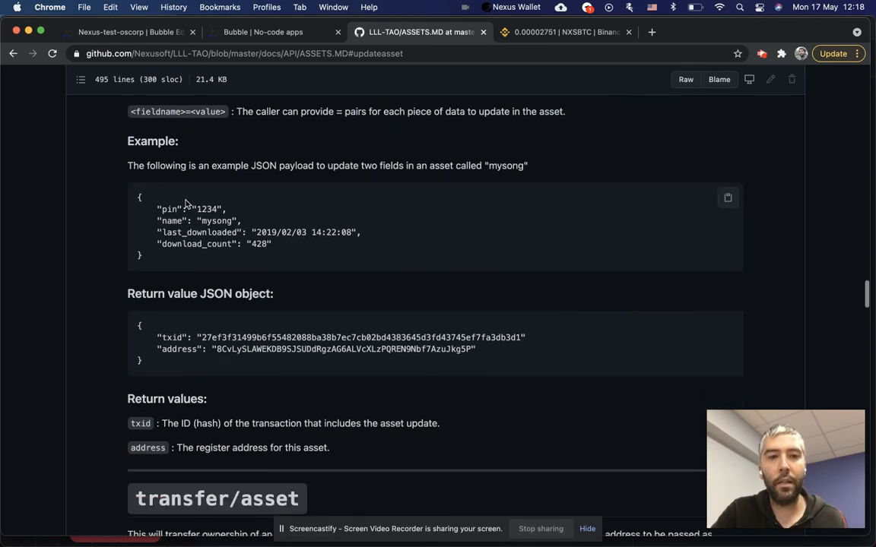
left_click_drag(280, 253, 136, 206)
left_click(190, 235)
double_click(190, 232)
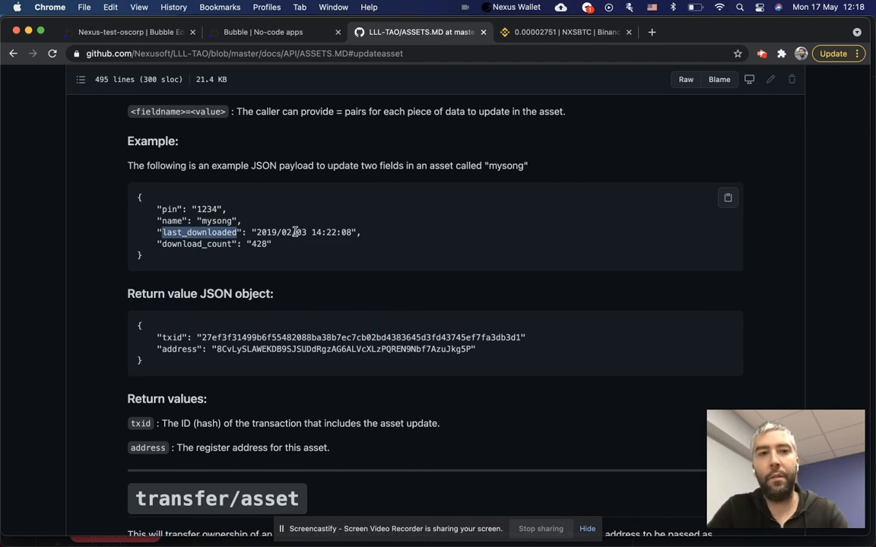
Return to the API Connector's Create asset body in the Bubble editor.
left_click(283, 32)
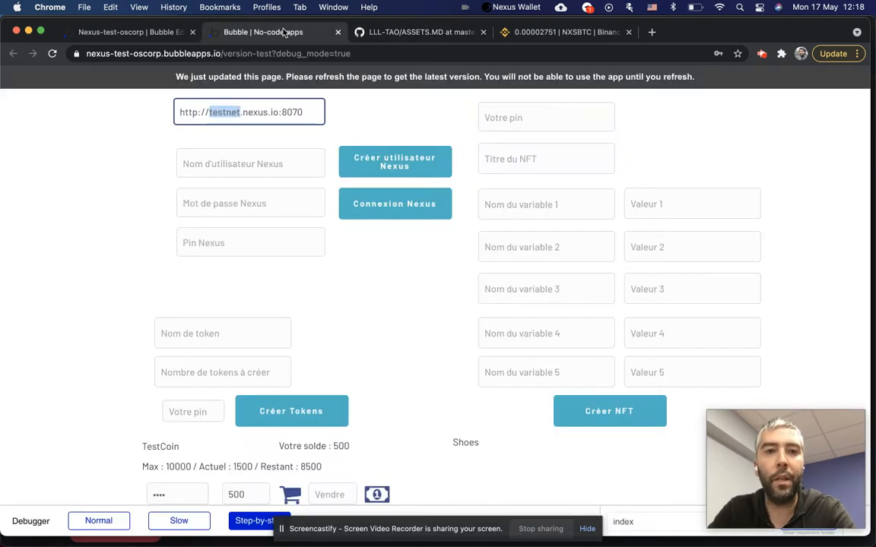
left_click(130, 32)
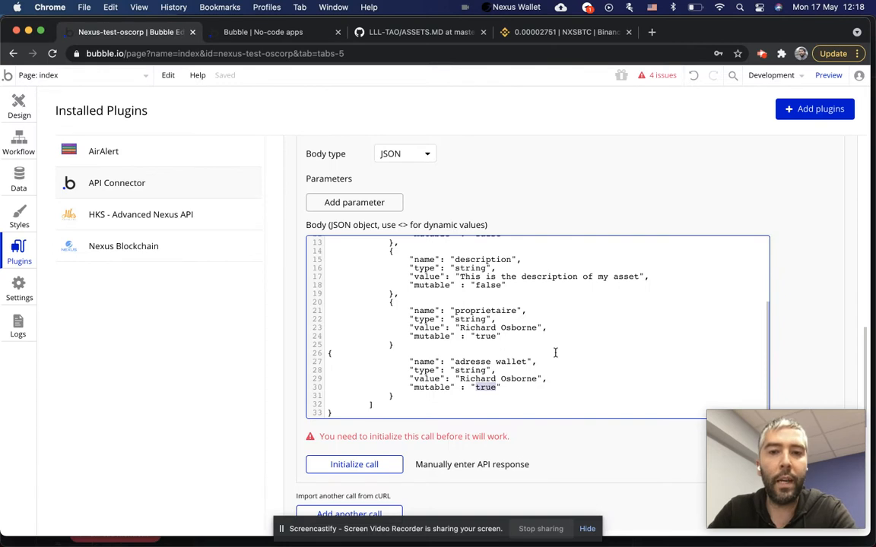
scroll(555, 352, "up", 5)
scroll(555, 353, "down", 5)
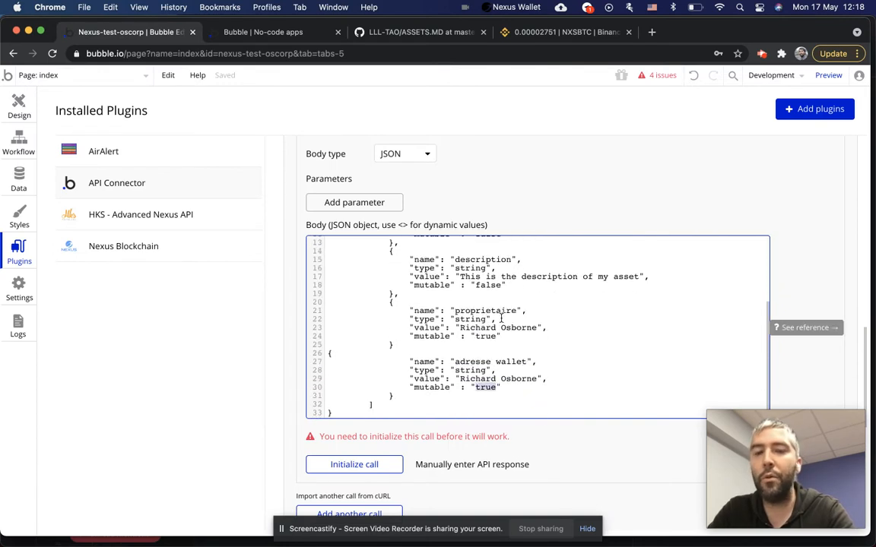
Review the API Connector calls and expand the Get asset call's settings.
scroll(541, 340, "up", 3)
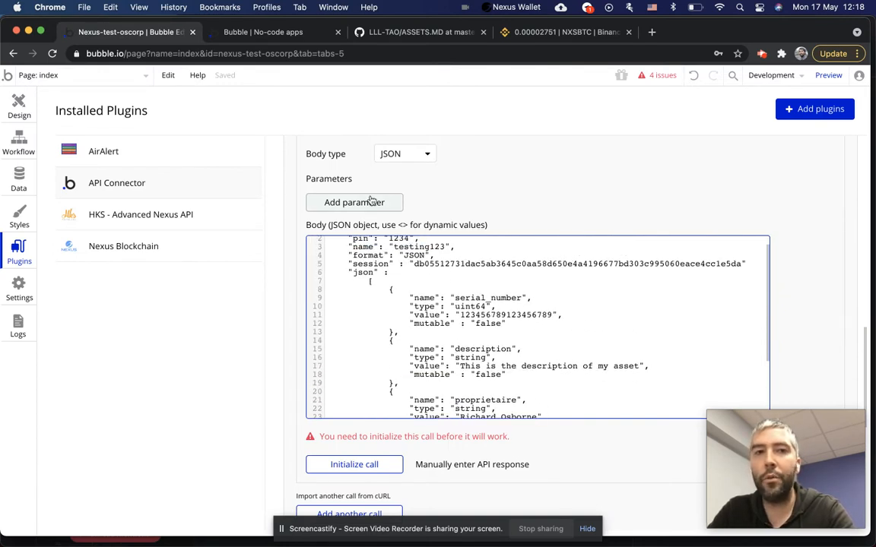
scroll(449, 342, "down", 3)
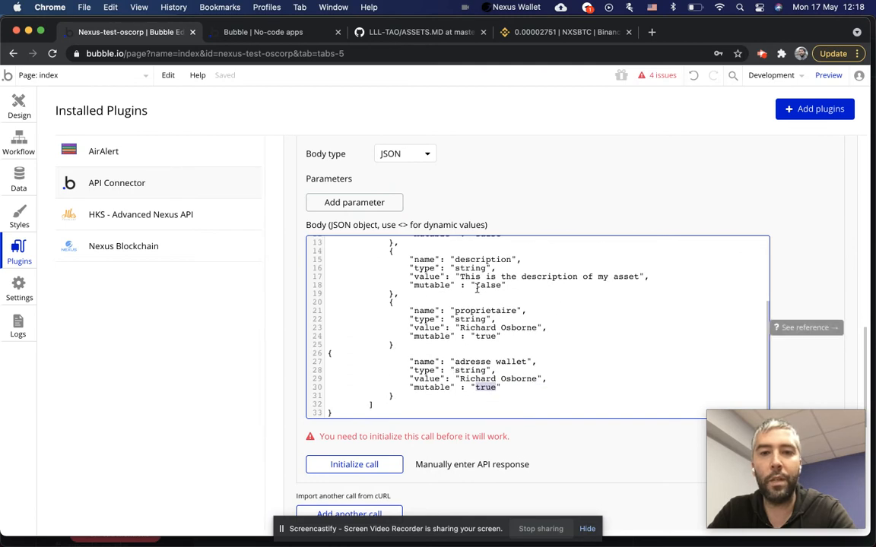
double_click(431, 286)
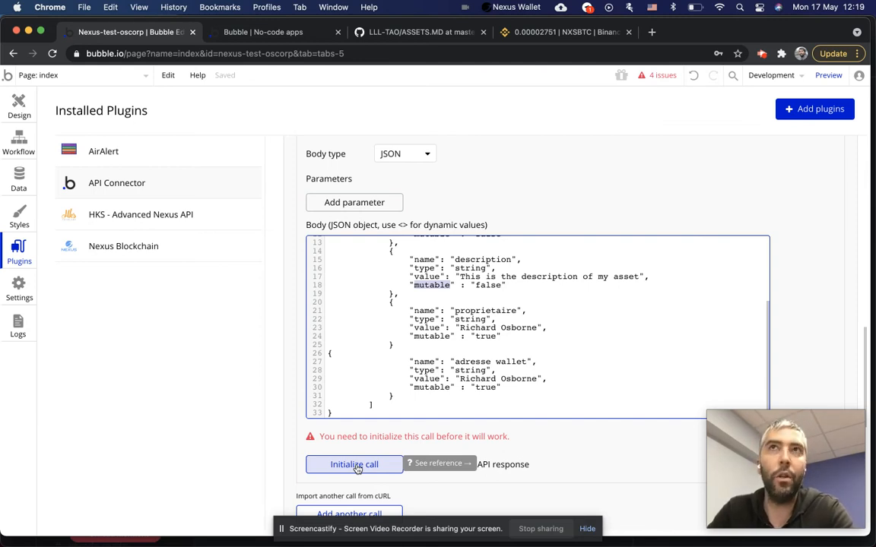
scroll(425, 206, "up", 1)
scroll(425, 207, "up", 5)
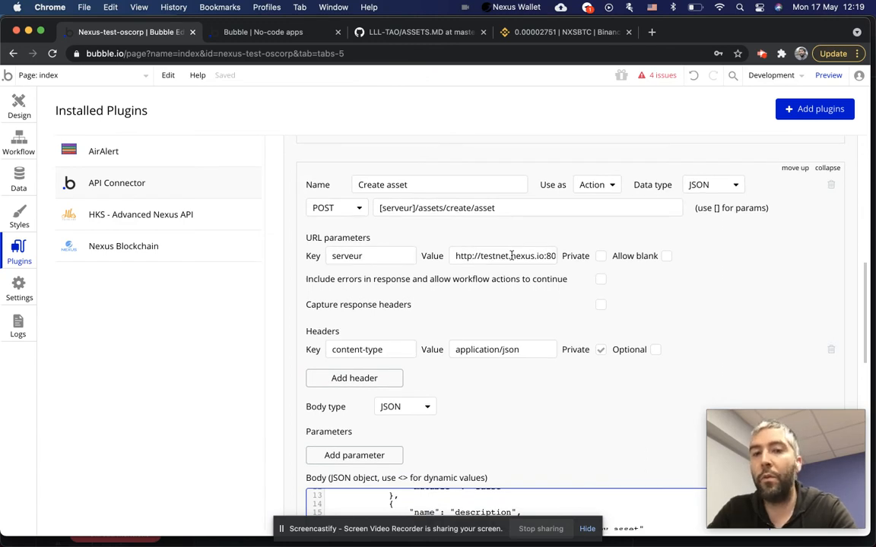
scroll(496, 289, "down", 5)
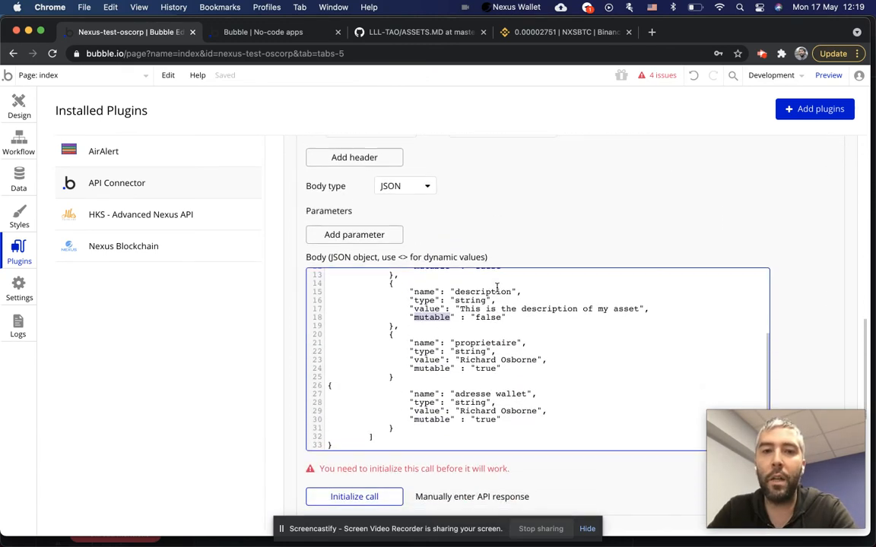
scroll(464, 375, "up", 4)
scroll(464, 376, "up", 6)
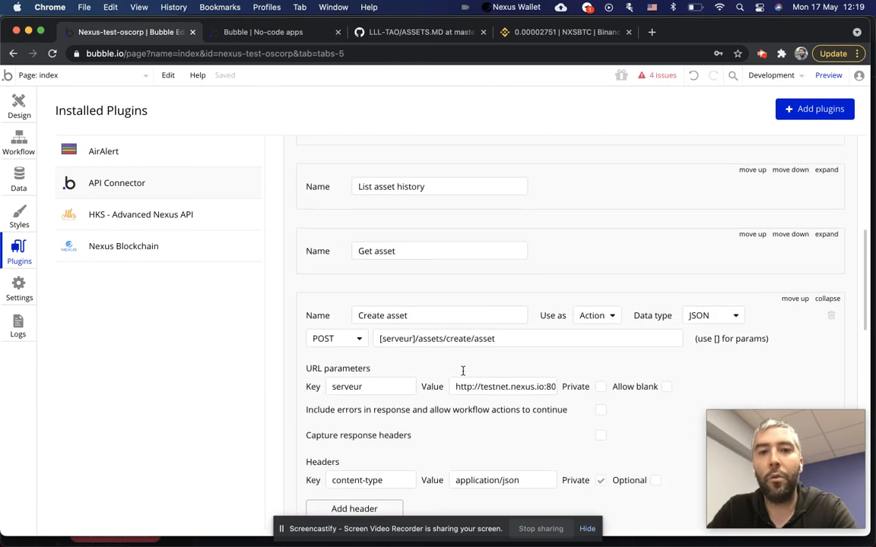
scroll(463, 373, "down", 2)
scroll(661, 258, "down", 2)
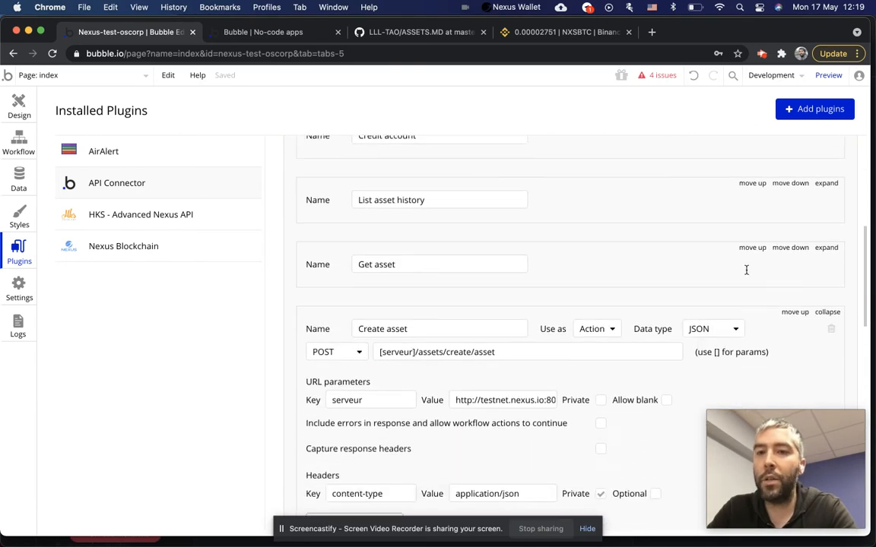
left_click(827, 246)
Check the Get asset session and address values, then bring up manual API response entry.
scroll(405, 296, "down", 2)
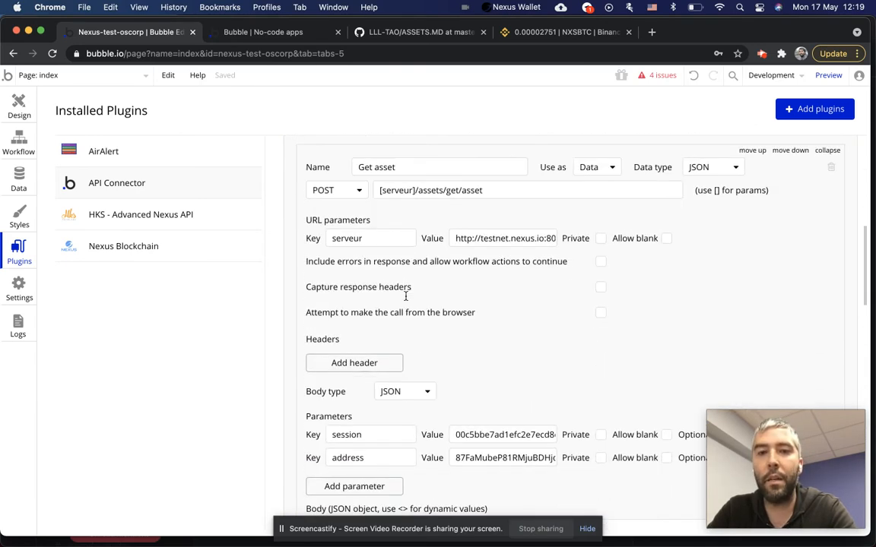
scroll(414, 229, "up", 1)
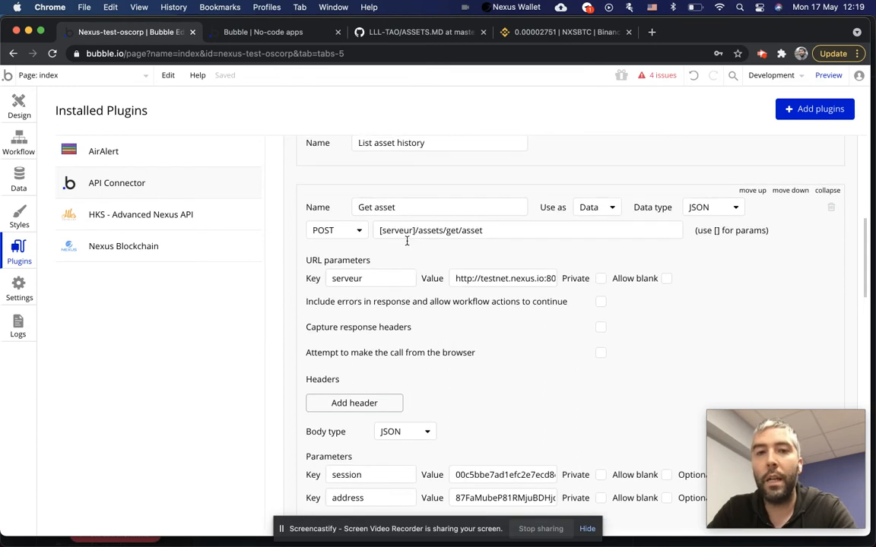
scroll(473, 291, "down", 5)
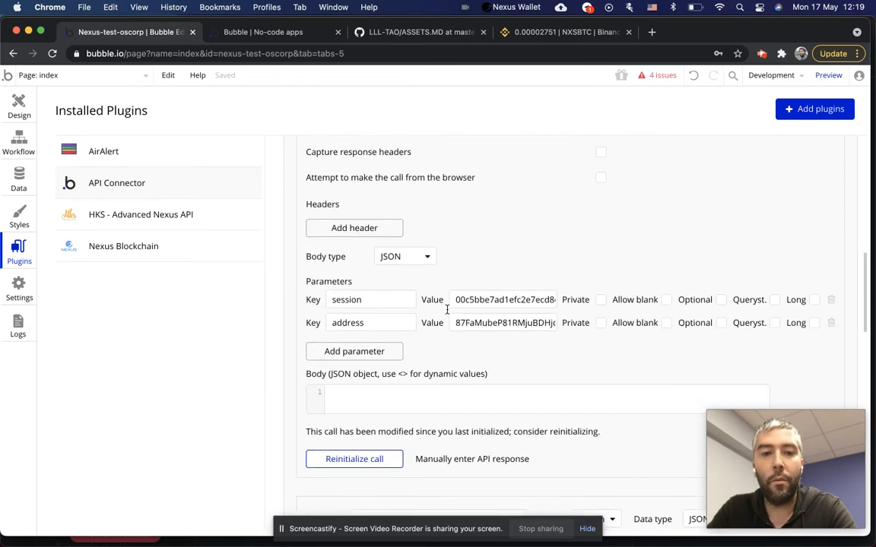
double_click(480, 298)
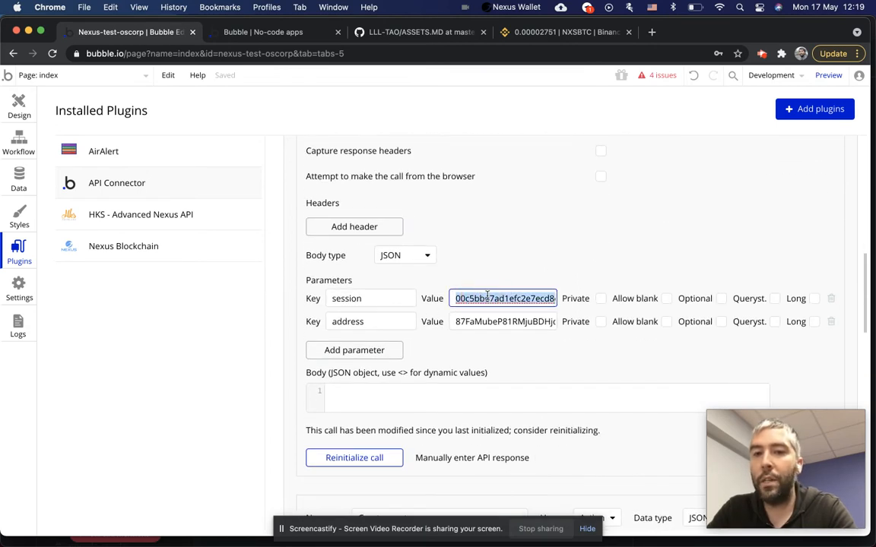
double_click(496, 322)
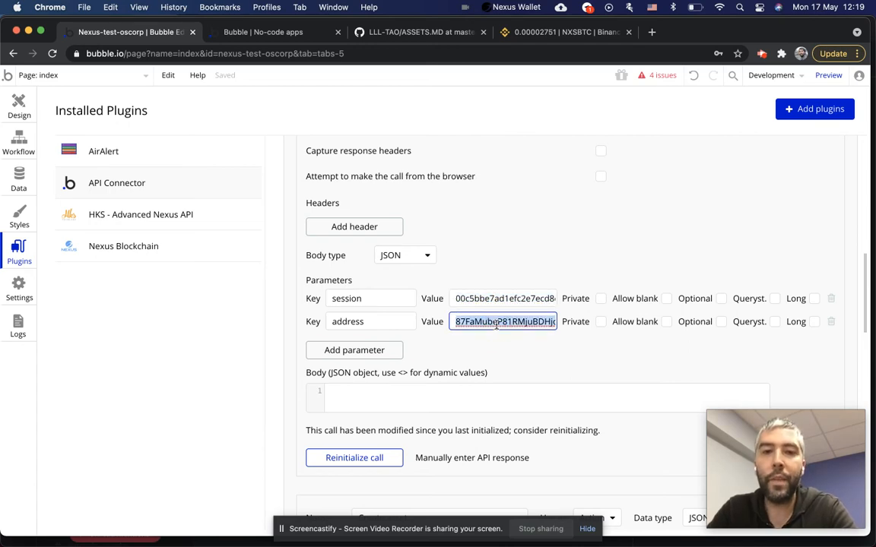
scroll(492, 328, "down", 2)
left_click(463, 372)
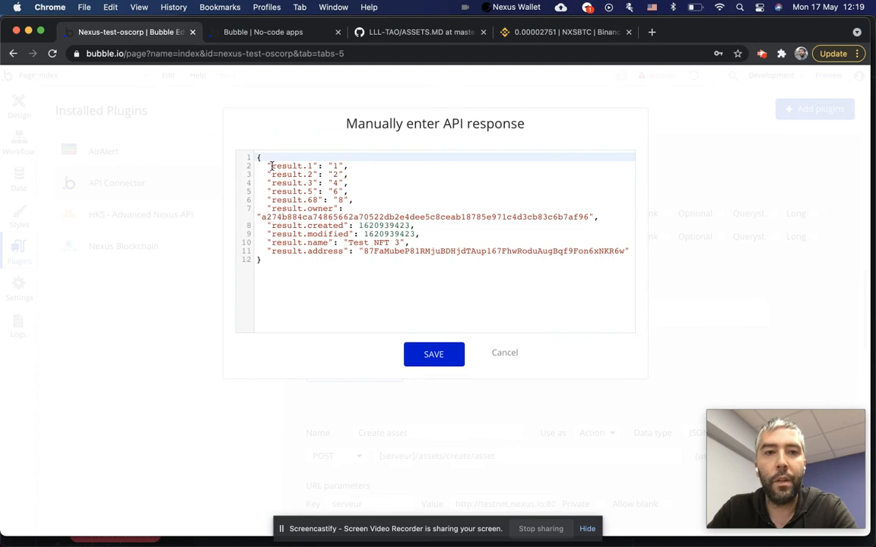
Inspect the 'Test NFT 3' sample JSON's result fields and owner hash, then cancel without saving.
left_click_drag(271, 166, 362, 200)
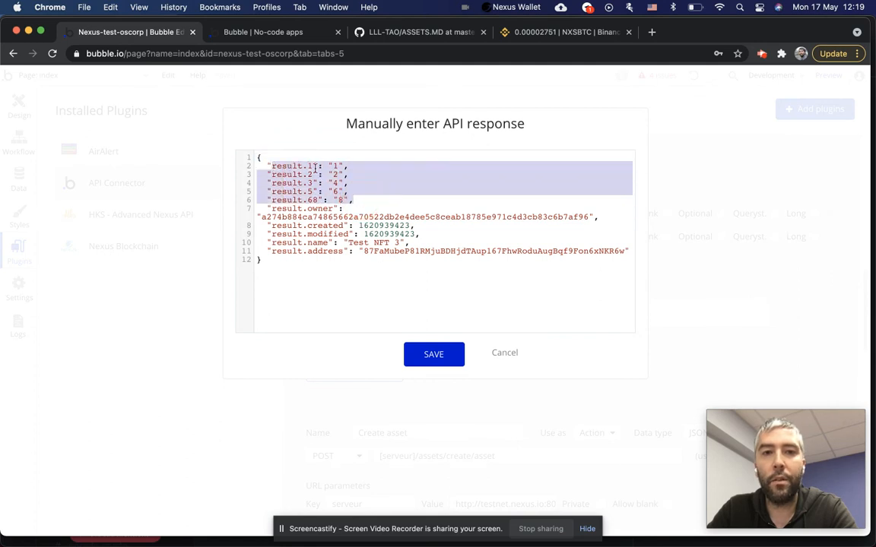
left_click_drag(269, 166, 363, 206)
double_click(310, 217)
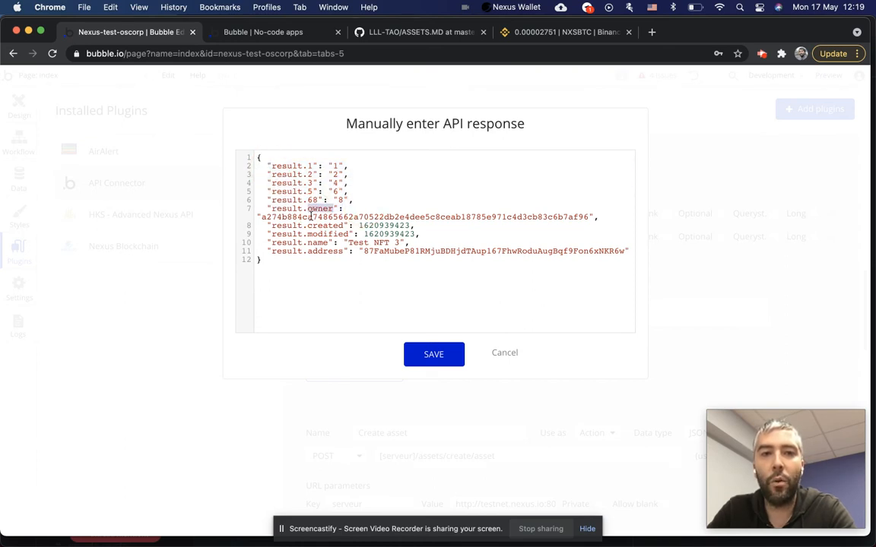
double_click(381, 217)
double_click(380, 242)
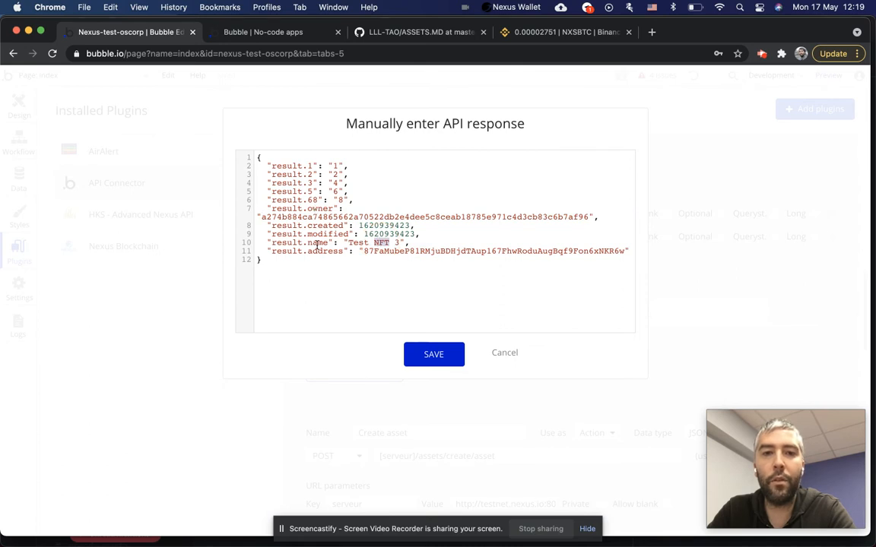
left_click_drag(366, 263, 396, 218)
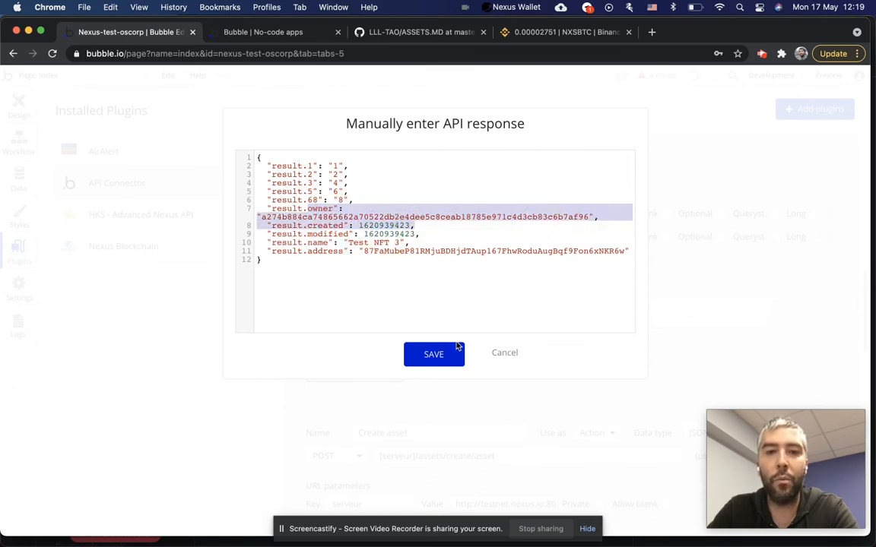
left_click(505, 353)
scroll(434, 326, "up", 3)
scroll(434, 326, "up", 5)
scroll(432, 324, "down", 5)
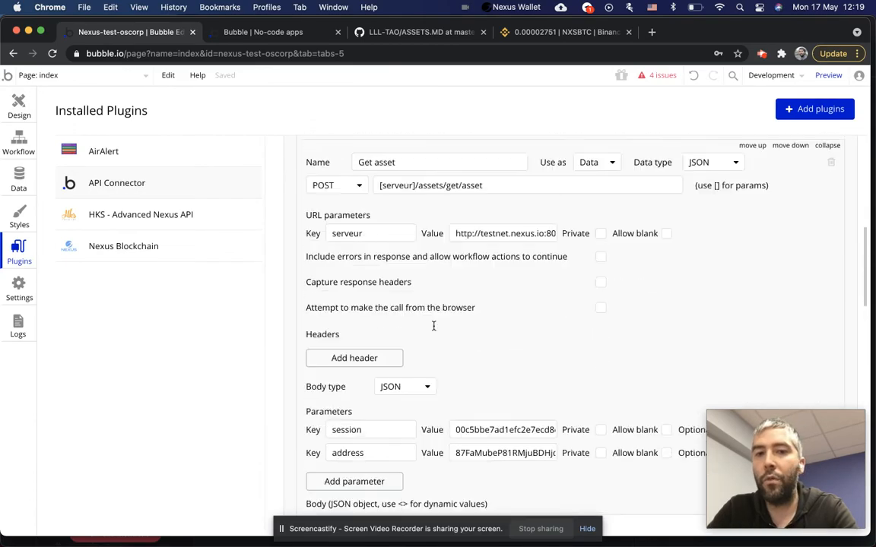
Read get/asset's parameters and sample return JSON in ASSETS.MD, then return to the Bubble editor.
left_click(399, 34)
scroll(208, 247, "up", 20)
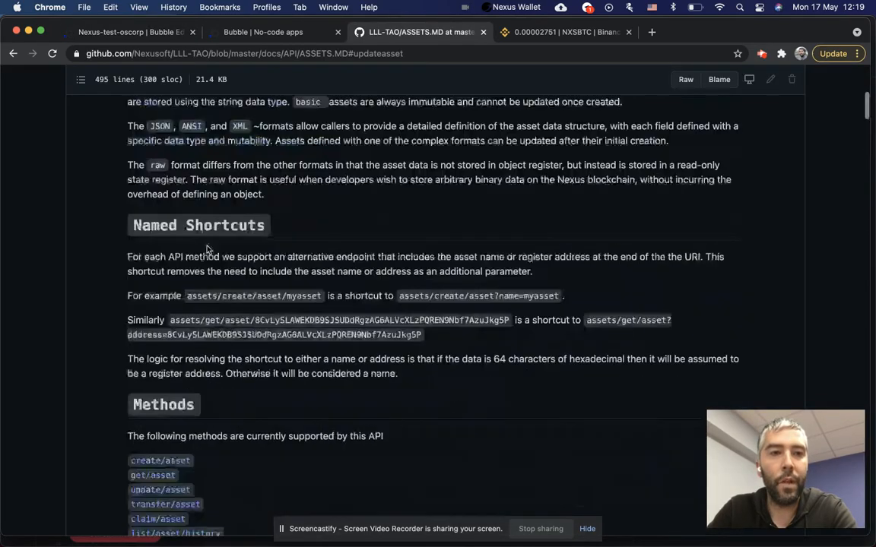
scroll(208, 250, "down", 15)
left_click(151, 270)
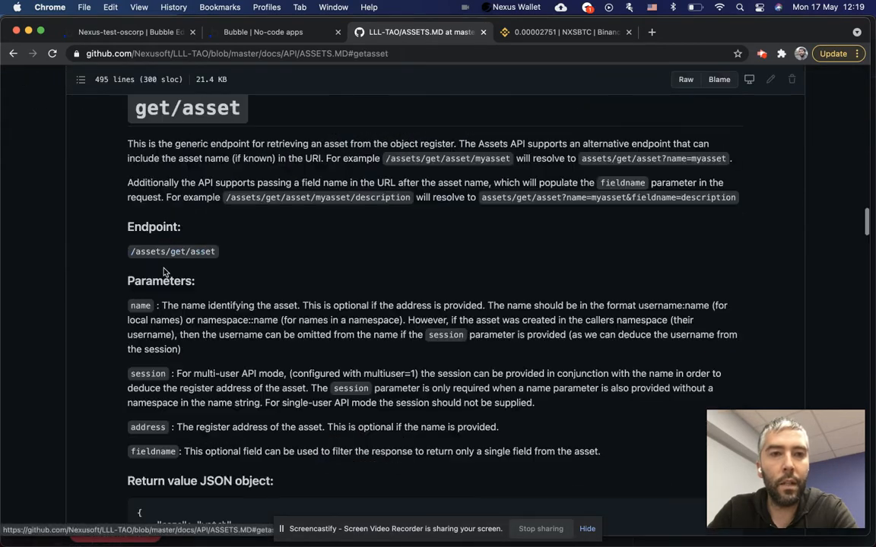
scroll(251, 304, "down", 8)
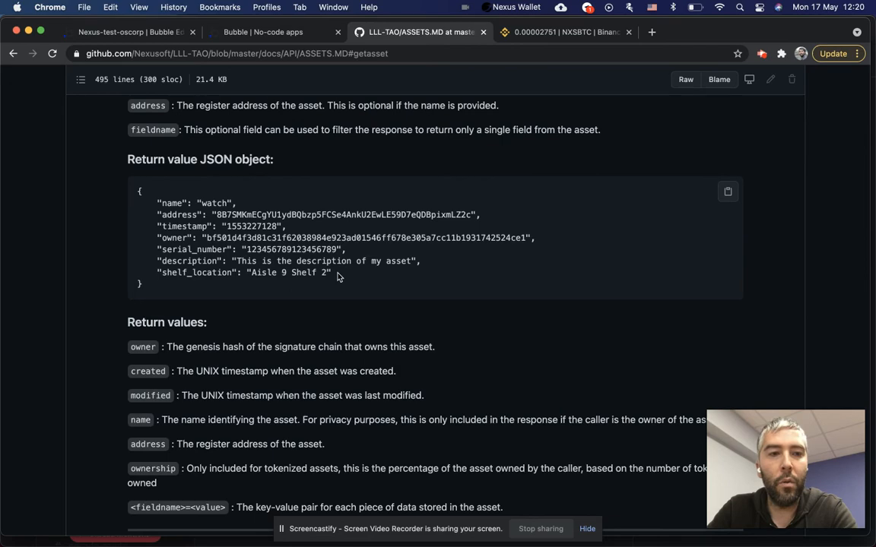
scroll(338, 278, "down", 8)
scroll(304, 279, "up", 12)
scroll(298, 279, "up", 1)
left_click(117, 32)
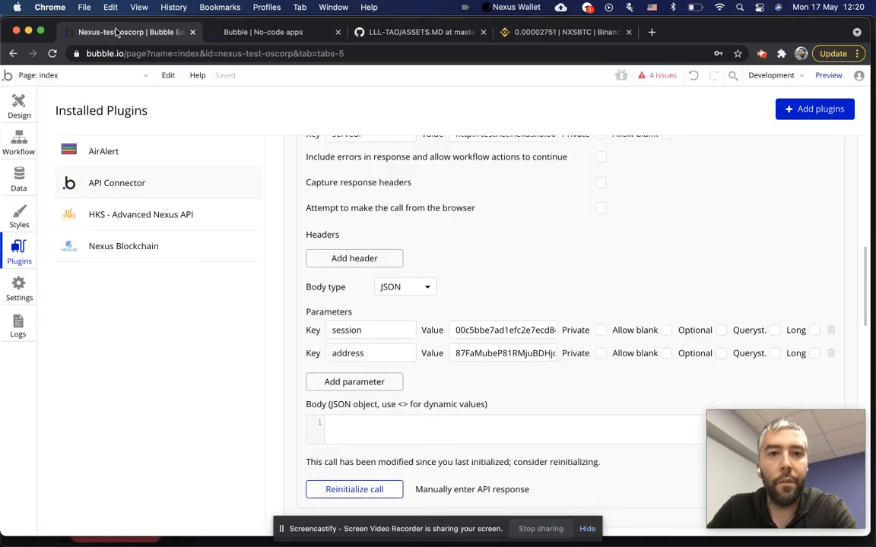
Insert a Nexus - Assets API: transfer/asset action after Step 2 of the Créer NFT workflow.
left_click(284, 34)
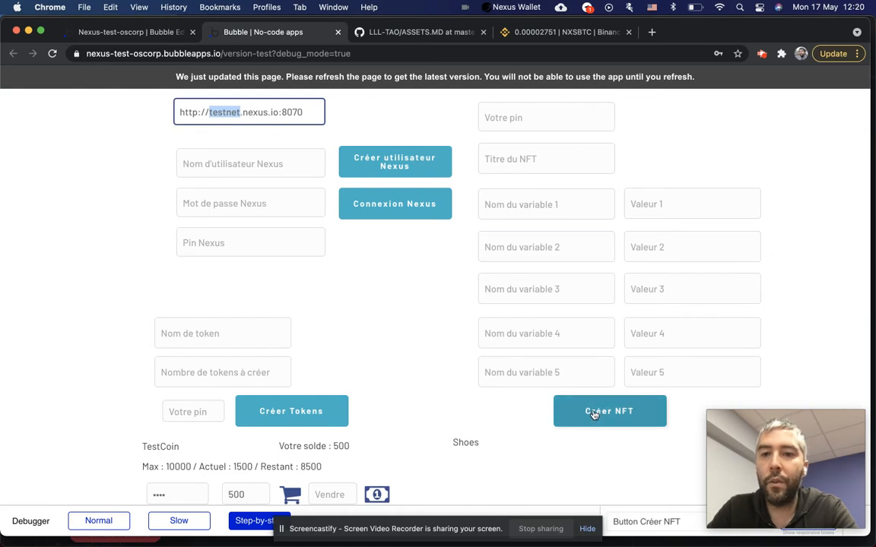
left_click(127, 34)
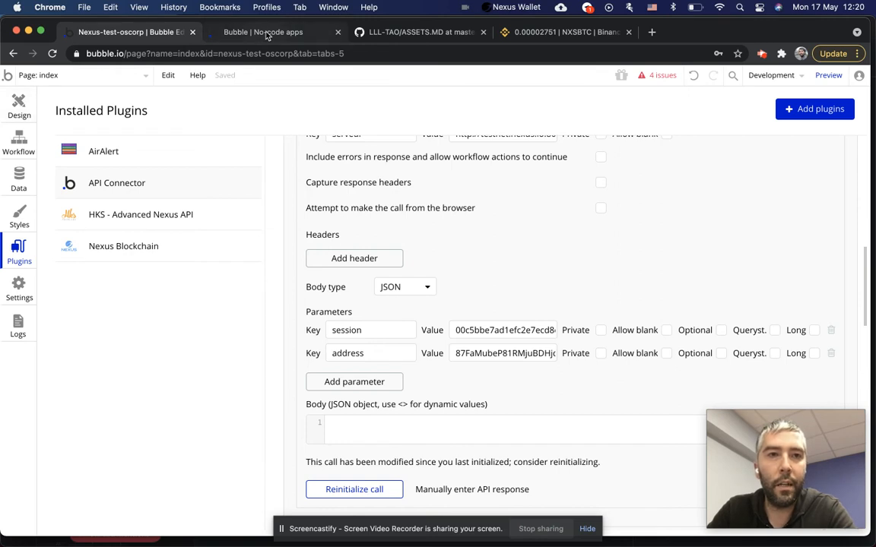
left_click(31, 147)
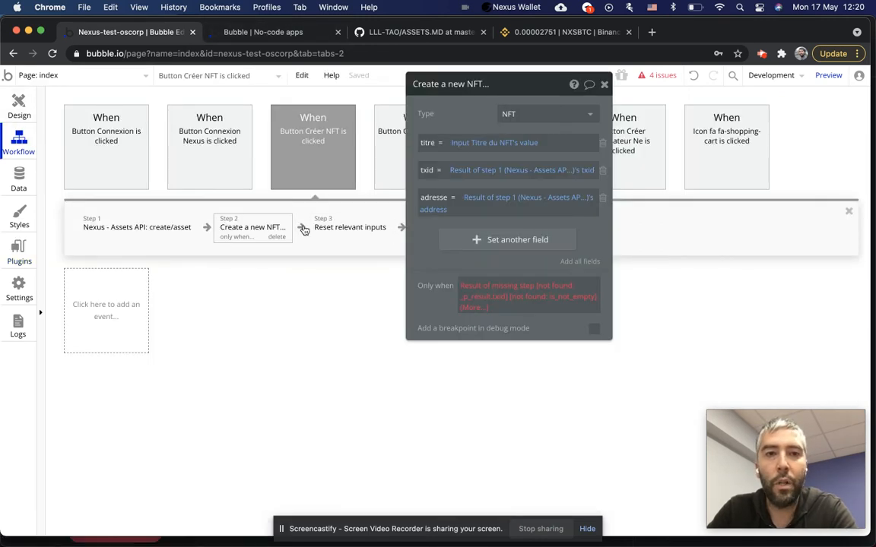
left_click(303, 229)
mouse_move(399, 372)
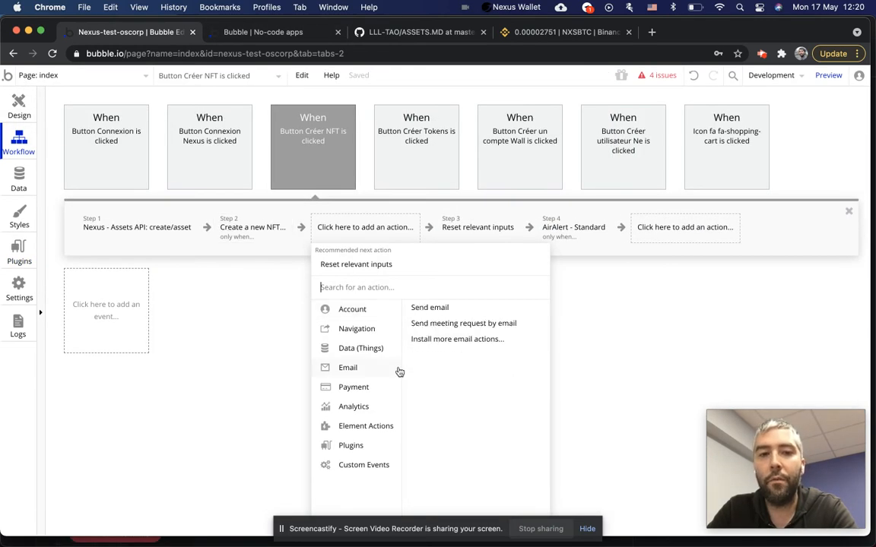
mouse_move(377, 450)
scroll(461, 433, "down", 5)
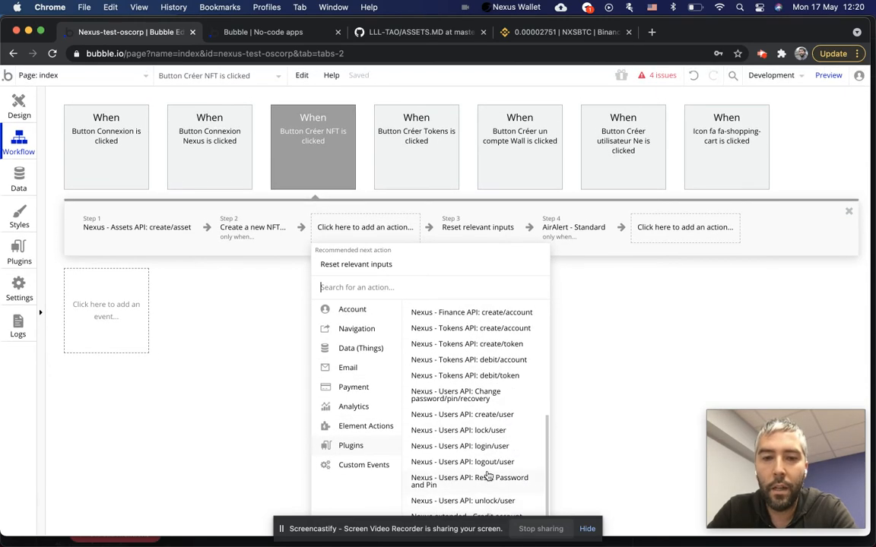
scroll(494, 379, "up", 3)
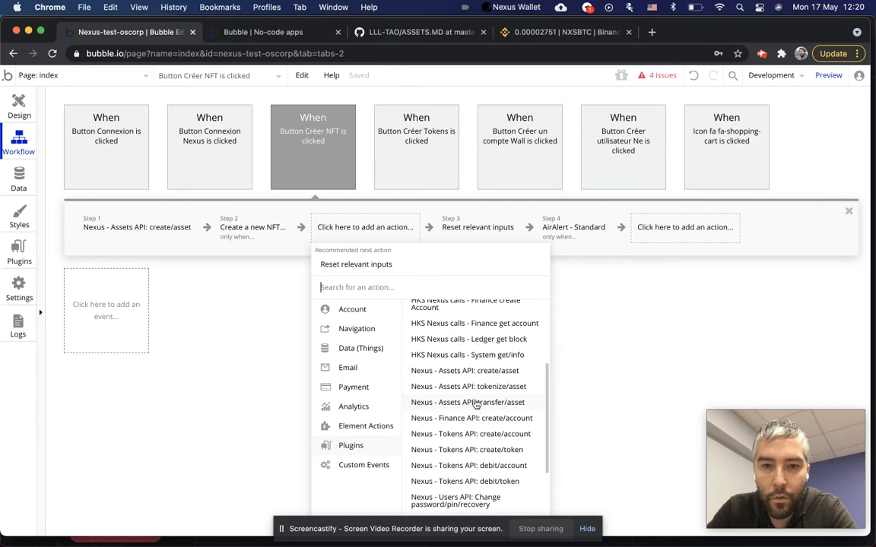
left_click(422, 402)
Look over the transfer/asset session, pin and address fields and the address documentation.
left_click(522, 138)
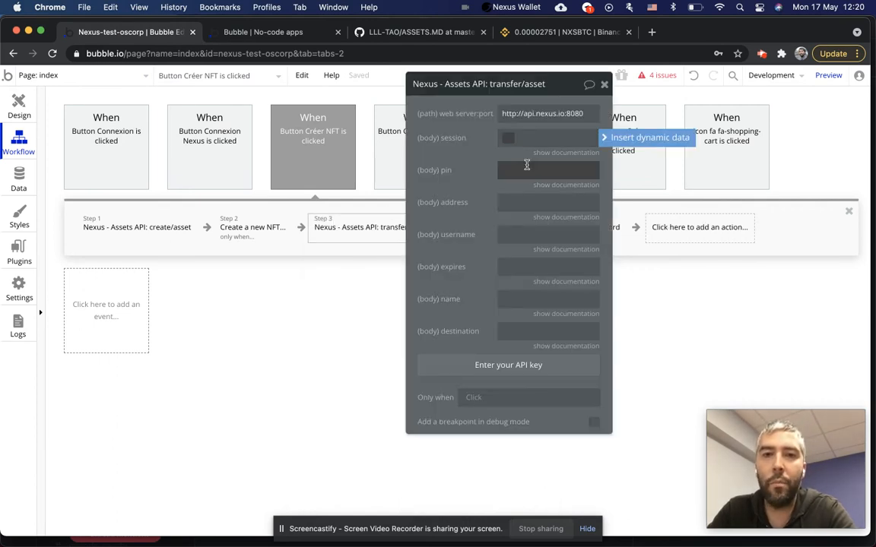
left_click(503, 168)
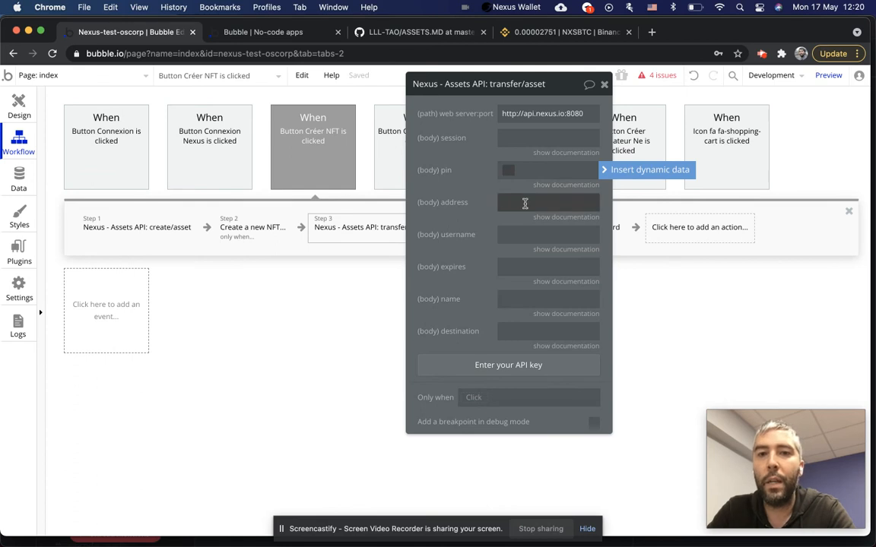
left_click(564, 216)
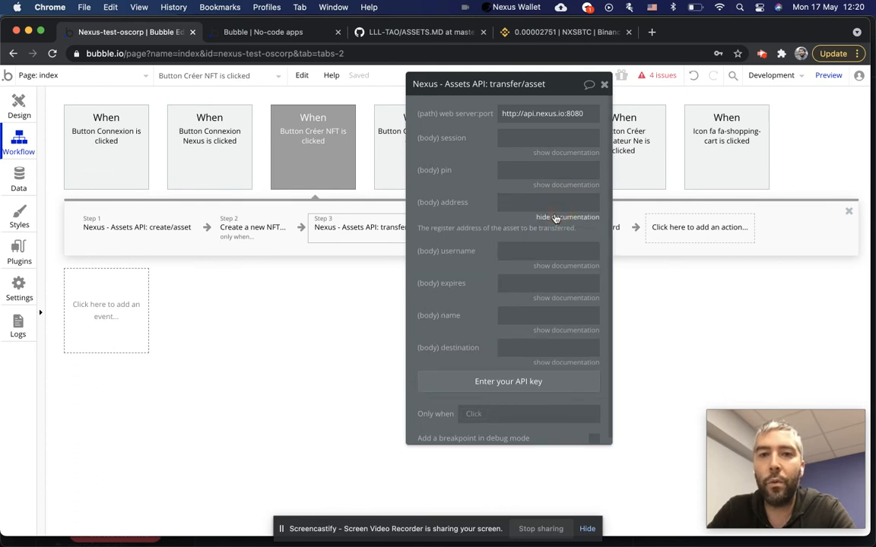
left_click(516, 201)
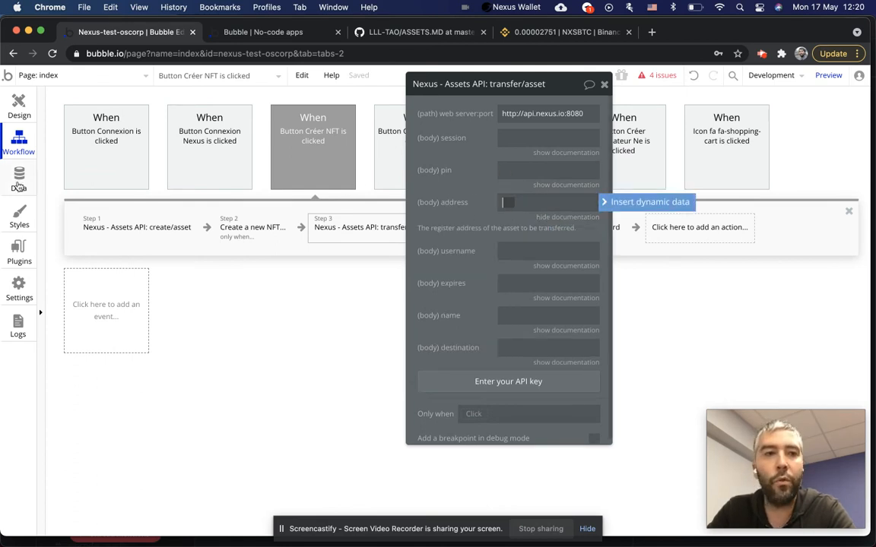
Recheck the owner hash and result.address in the Get asset sample response, then open the Design canvas.
left_click(16, 256)
scroll(456, 380, "down", 3)
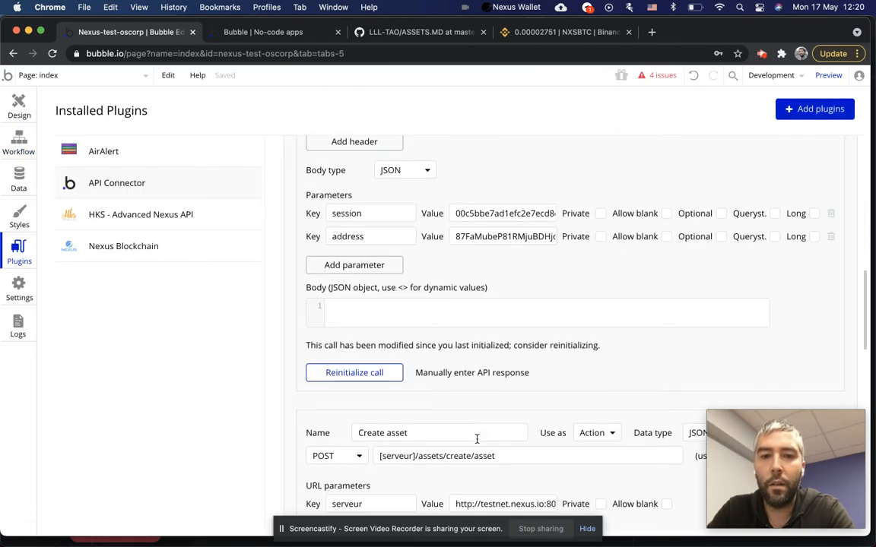
left_click(467, 372)
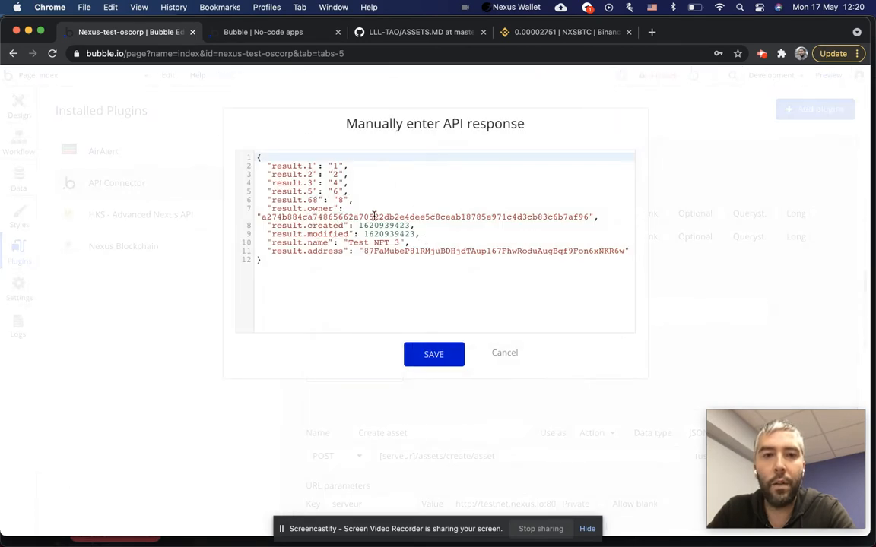
double_click(373, 217)
double_click(451, 251)
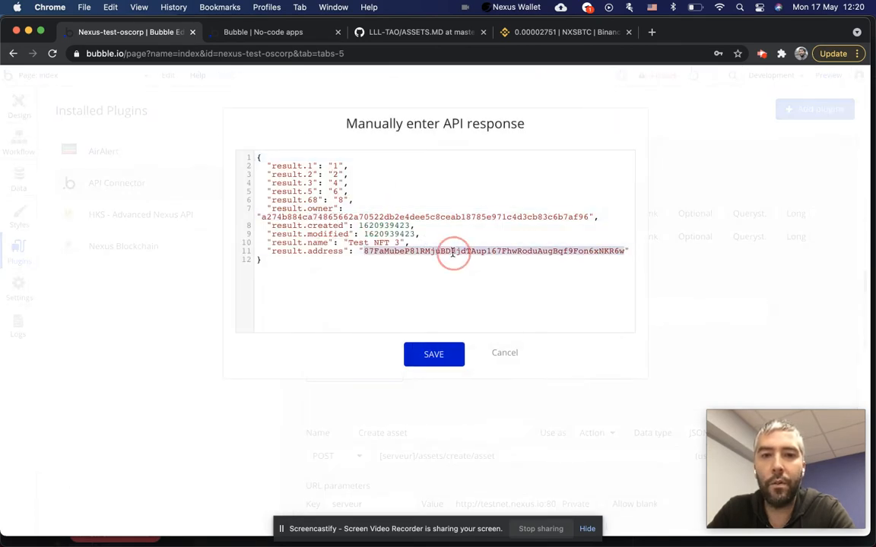
left_click(497, 352)
left_click(20, 104)
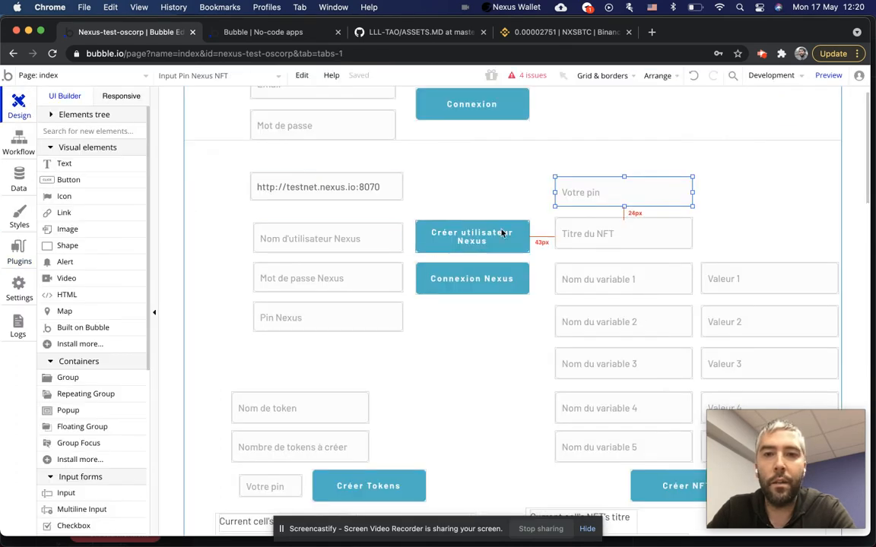
Reopen the transfer/asset settings and review the address and username fields, leaving them empty.
left_click(19, 144)
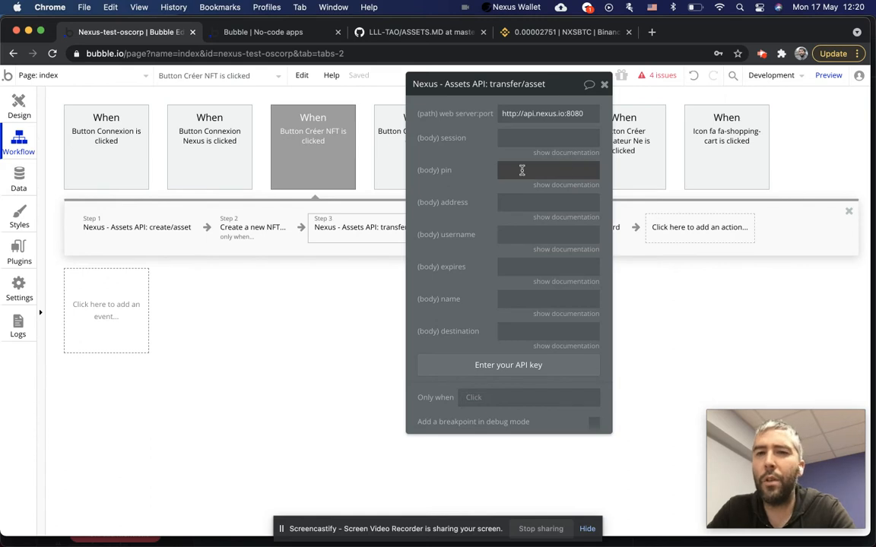
left_click(541, 202)
left_click(540, 218)
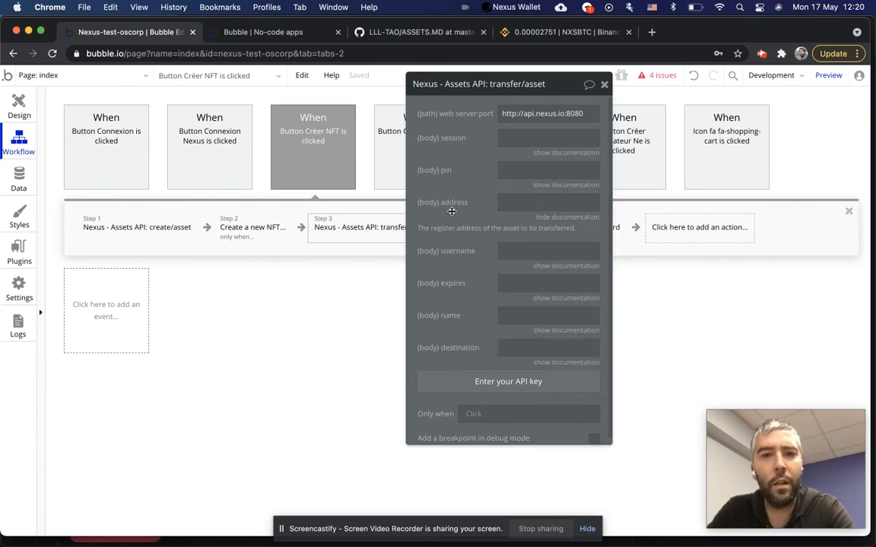
left_click(547, 202)
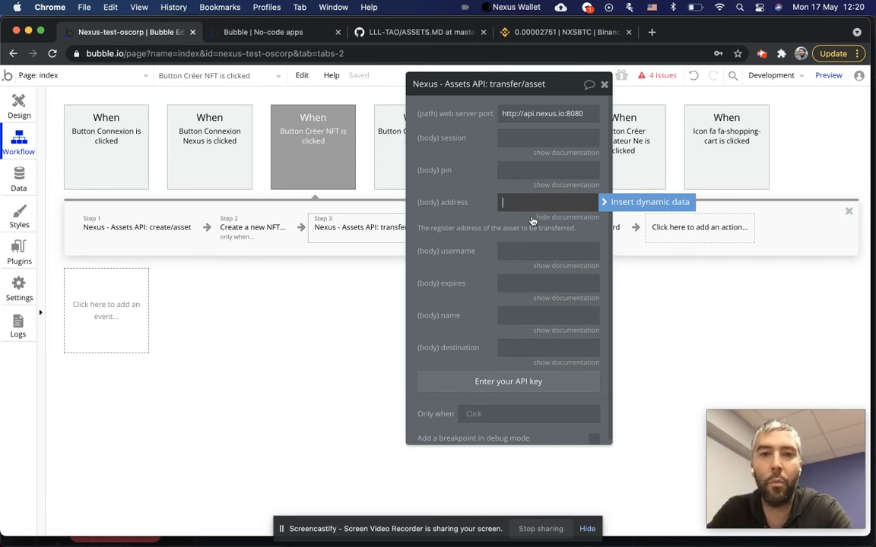
left_click(518, 250)
left_click(566, 269)
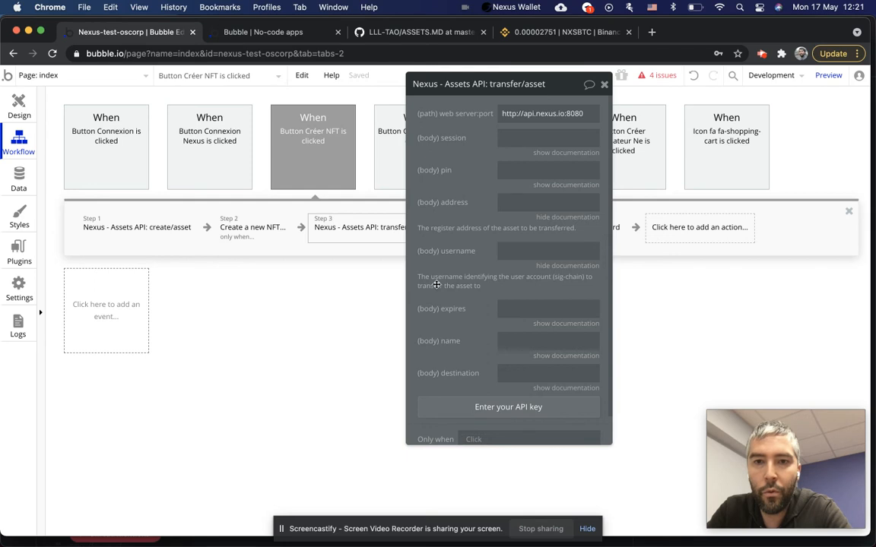
left_click(503, 249)
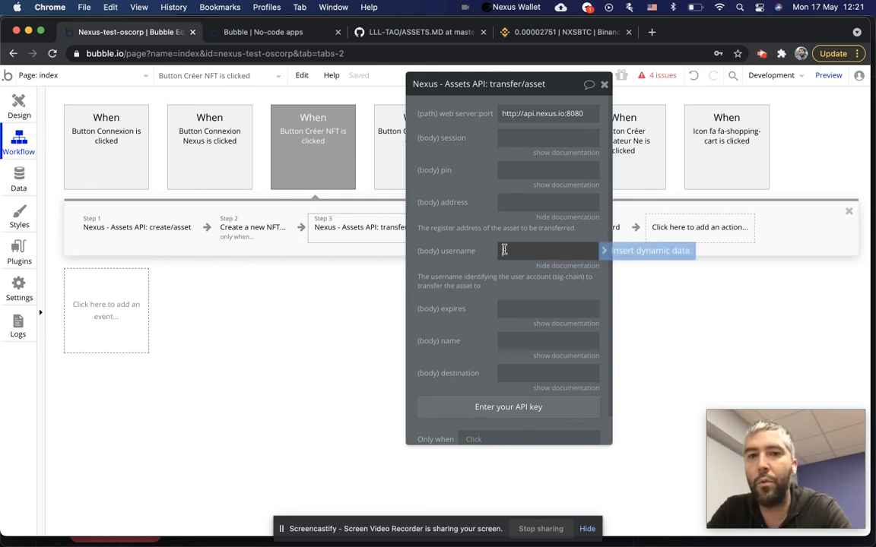
scroll(466, 253, "down", 1)
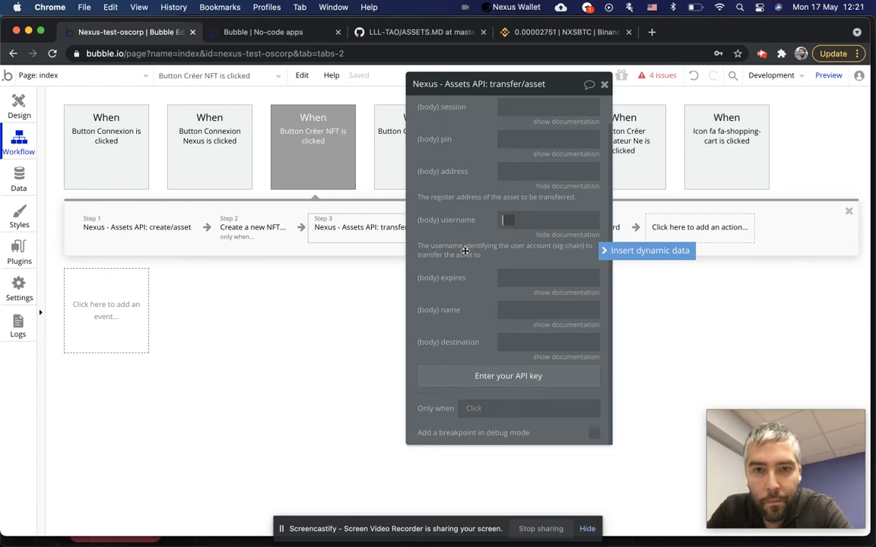
left_click(580, 250)
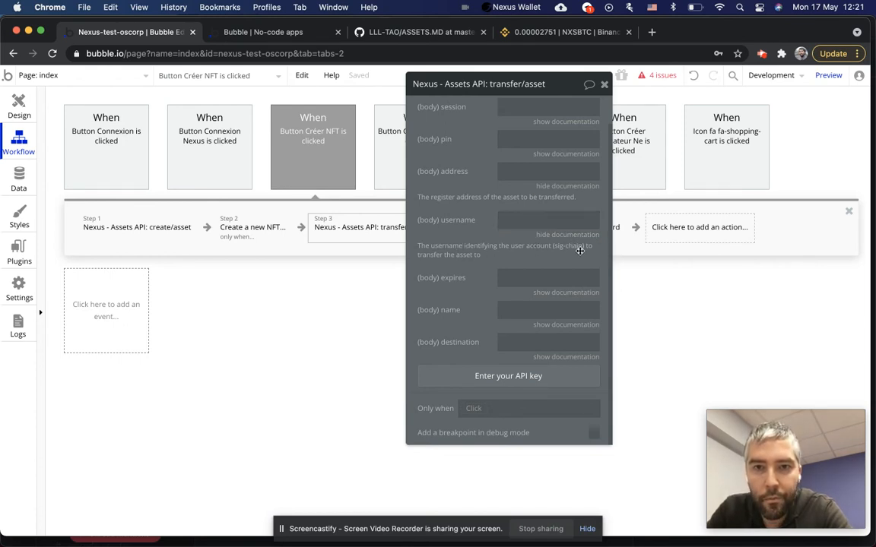
left_click(507, 219)
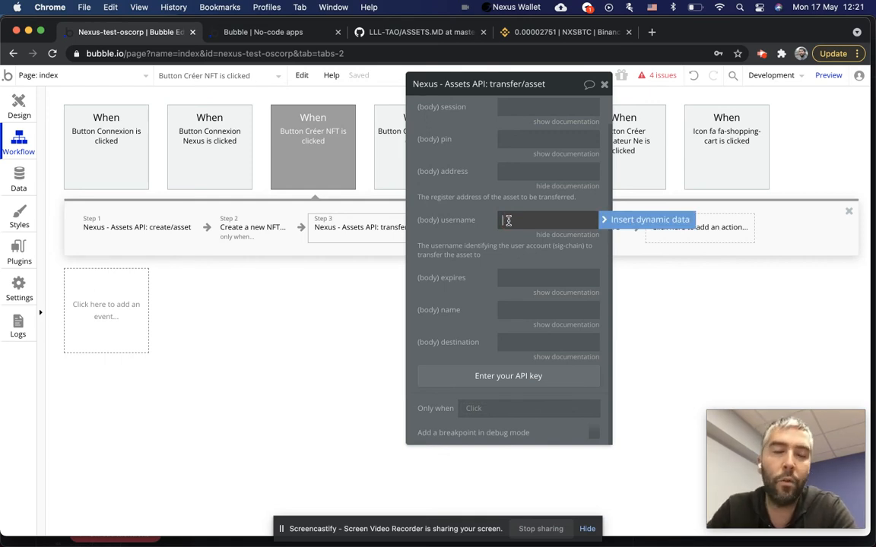
Read the expires, name and destination parameter docs, then close the step's panel.
left_click(555, 293)
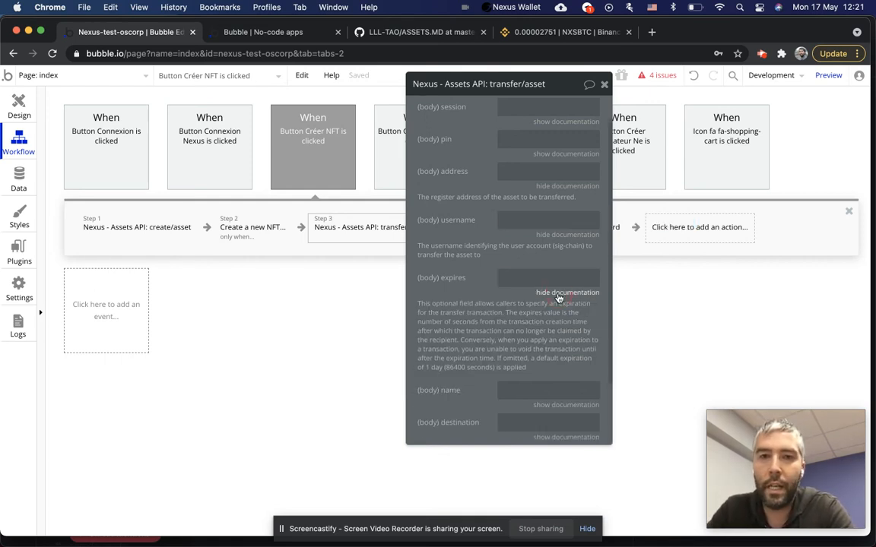
scroll(477, 277, "down", 1)
scroll(477, 278, "down", 2)
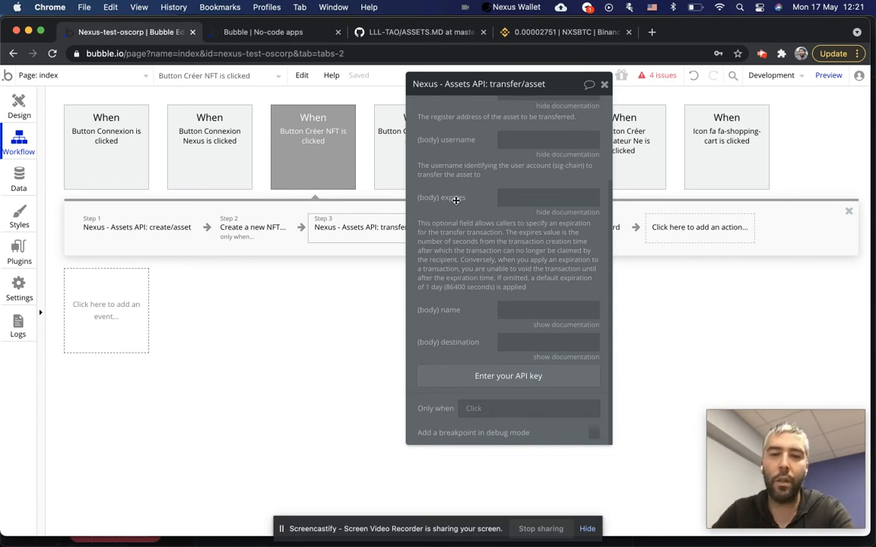
left_click(548, 213)
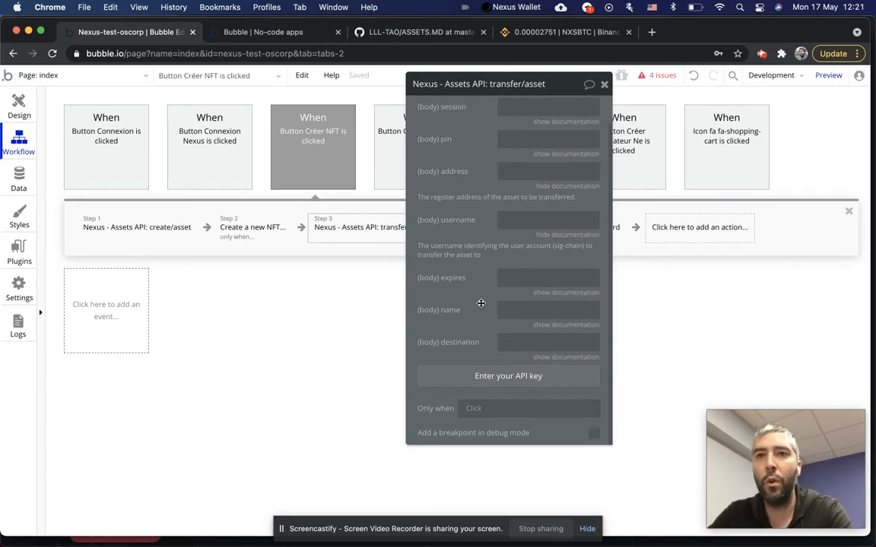
left_click(543, 327)
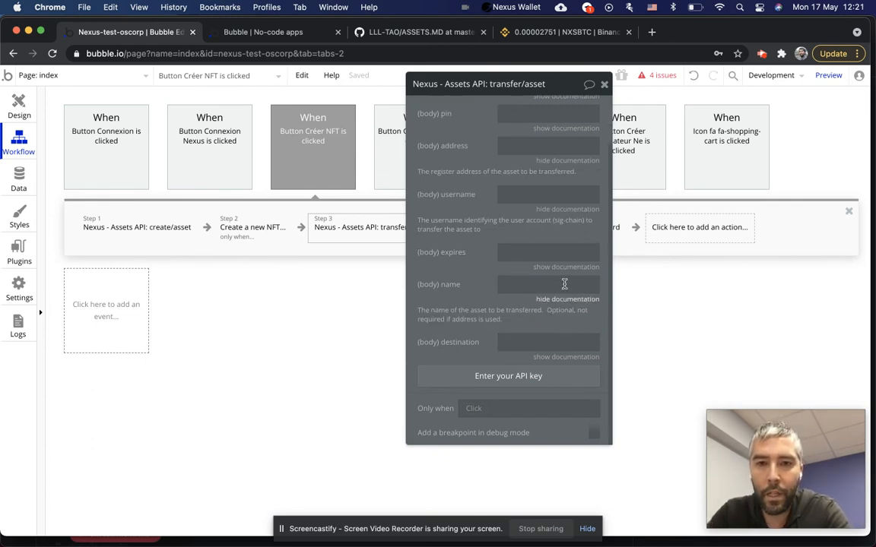
left_click(525, 283)
left_click(523, 342)
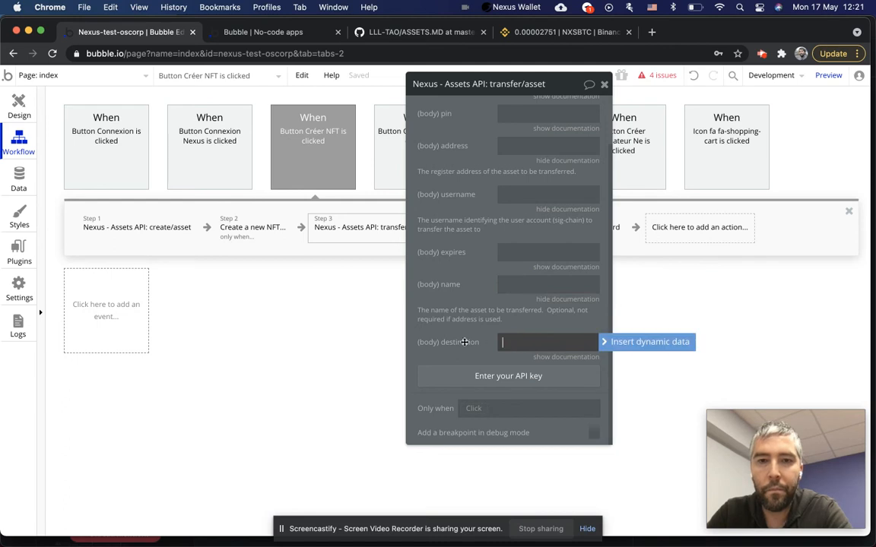
left_click(563, 357)
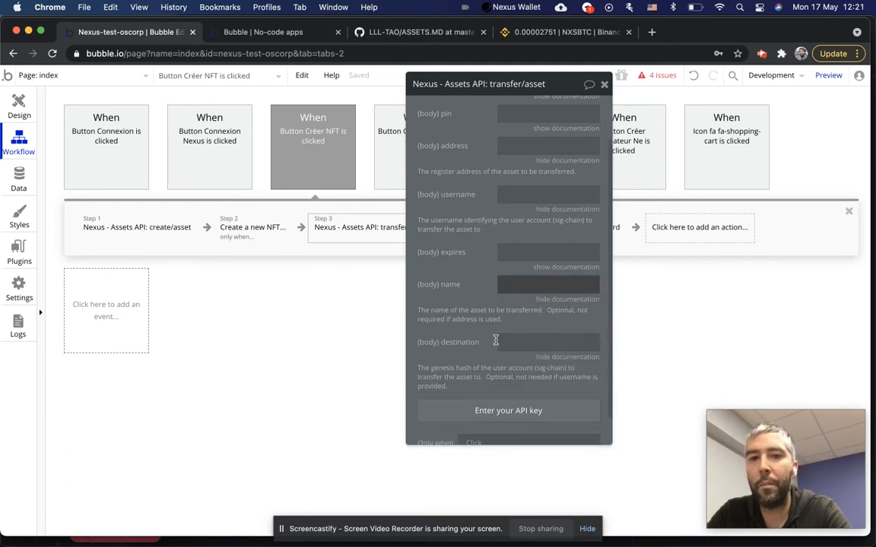
left_click(503, 343)
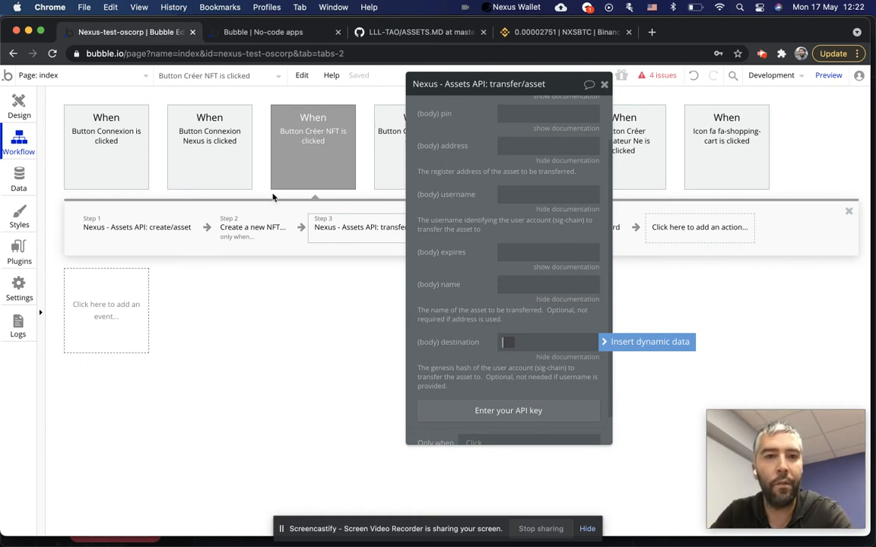
left_click(604, 84)
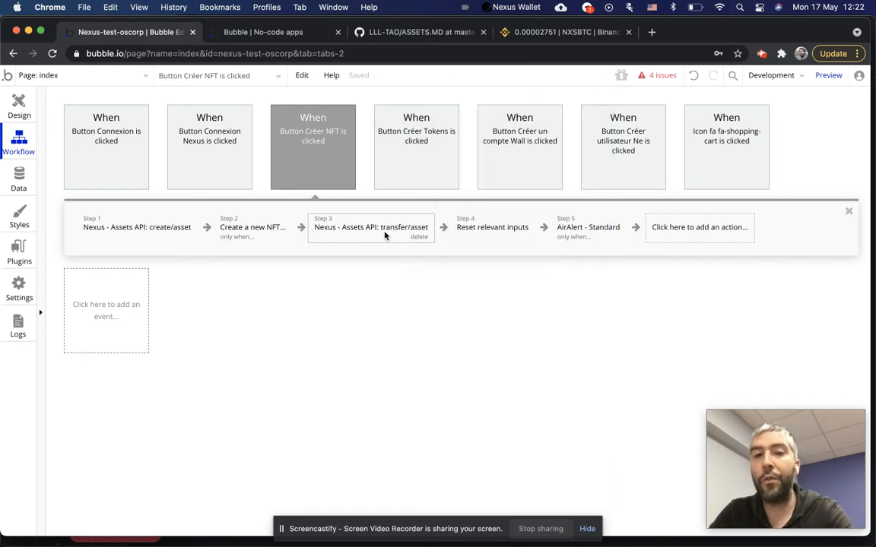
Check the Methods list in the Nexus ASSETS.MD docs, then show the API Connector's Get asset call.
left_click(385, 237)
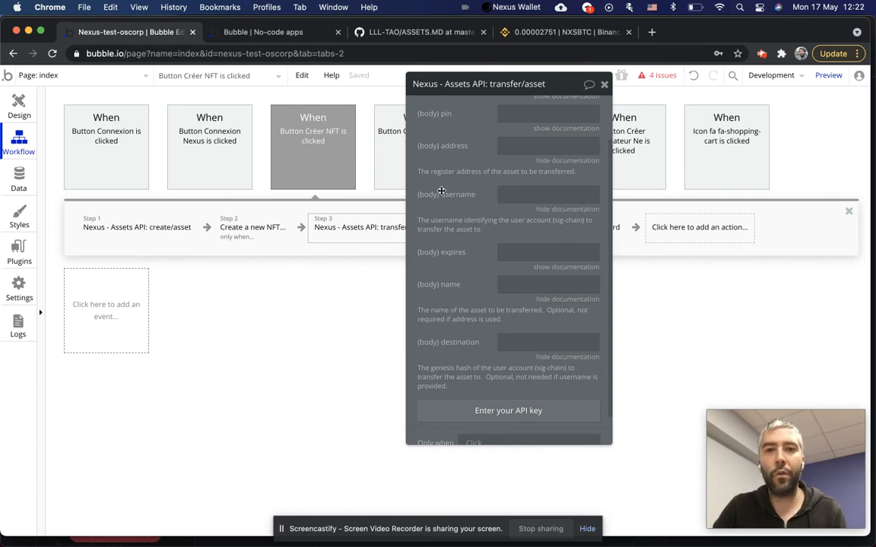
scroll(441, 197, "up", 2)
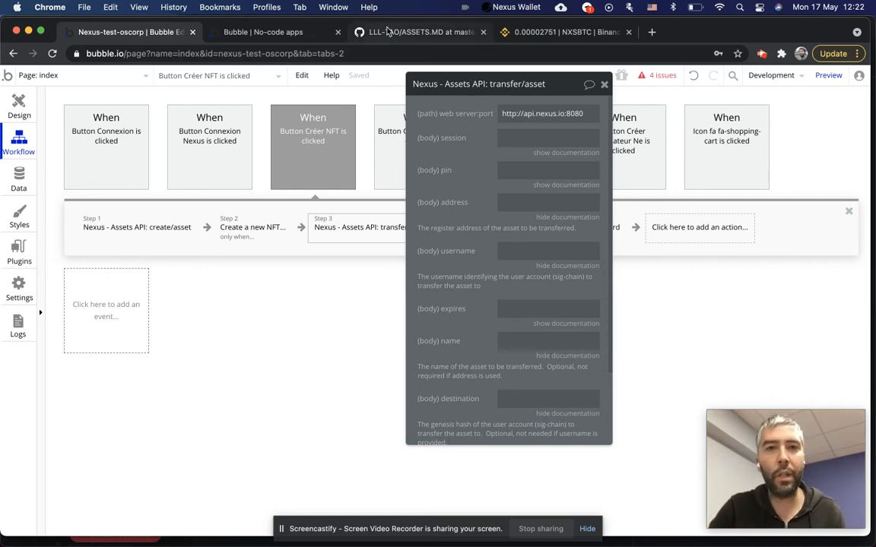
left_click(365, 34)
scroll(205, 202, "up", 1)
scroll(204, 203, "up", 20)
scroll(205, 202, "down", 15)
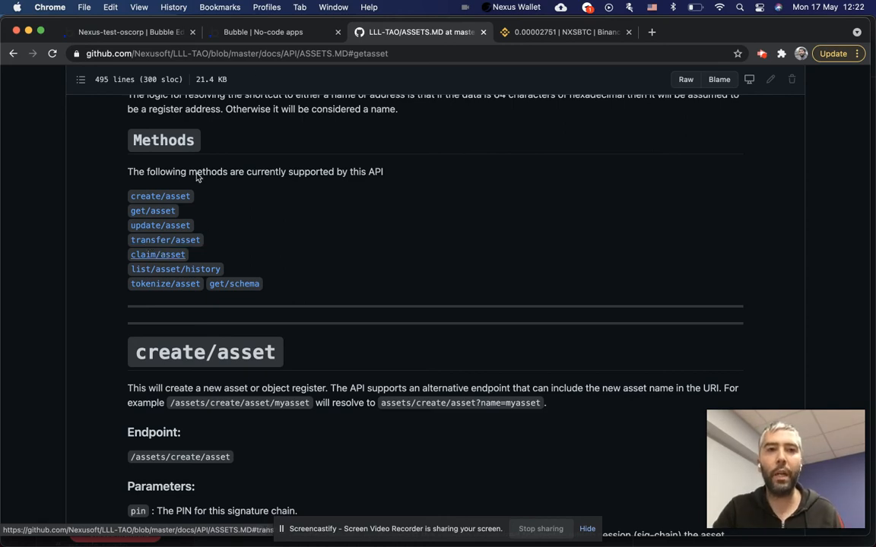
left_click(137, 32)
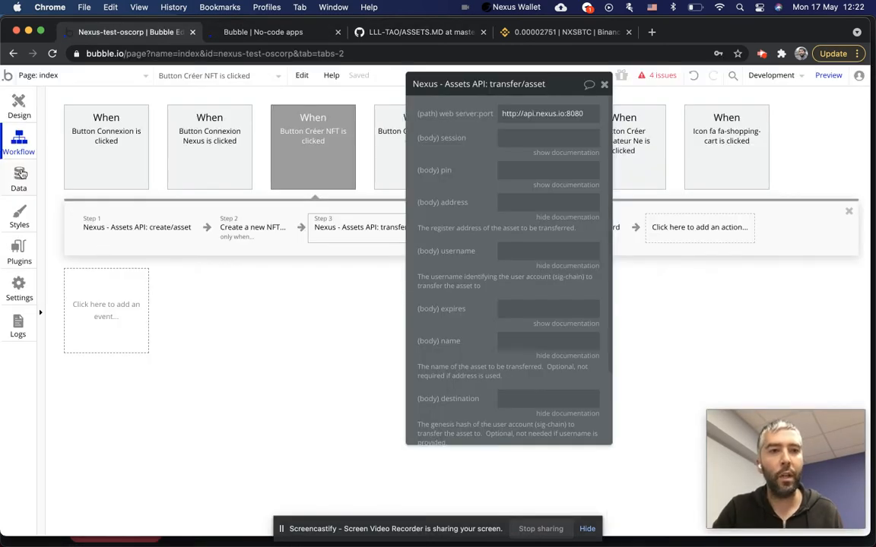
left_click(20, 259)
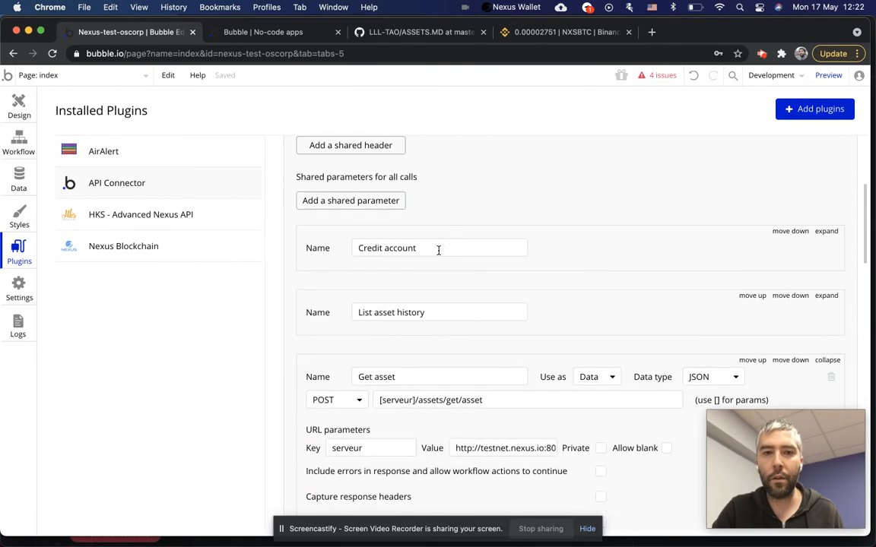
Scroll to the Create asset call, then jump to #claimasset in the Nexus assets docs.
scroll(439, 301, "down", 10)
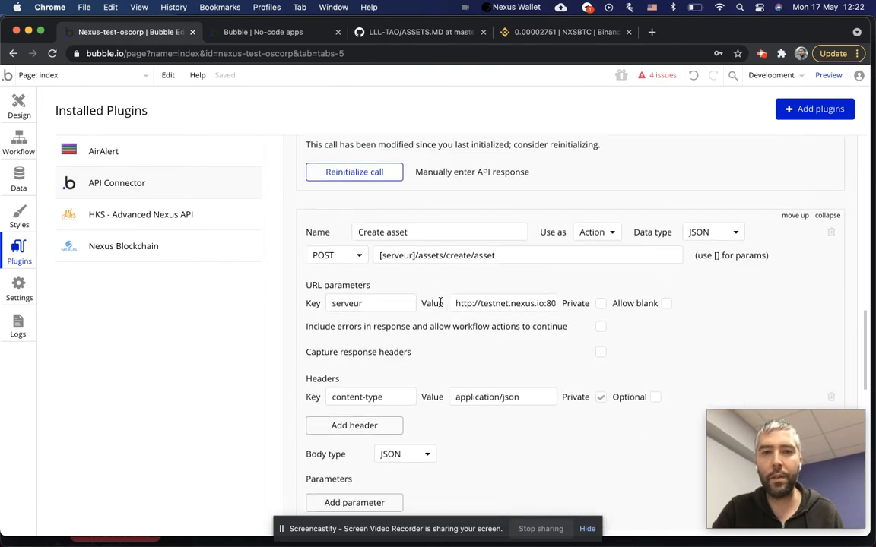
scroll(439, 301, "down", 5)
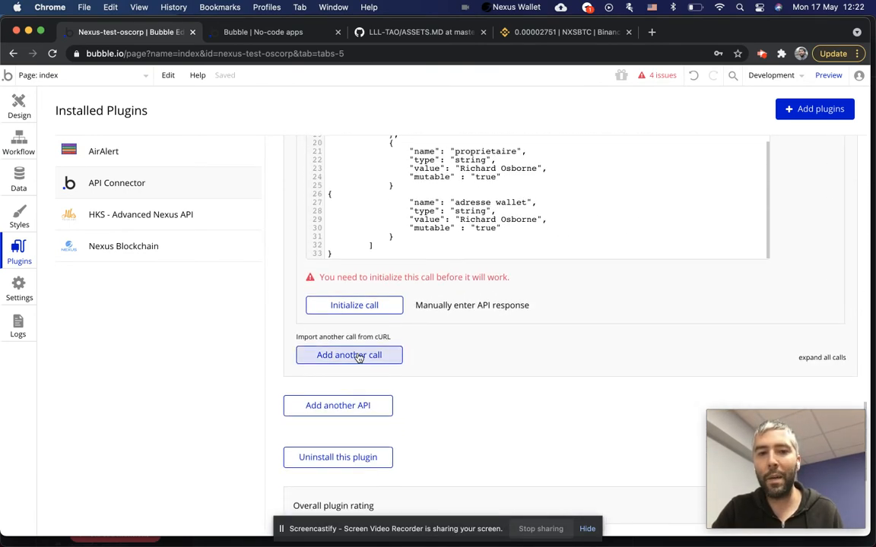
left_click(388, 32)
left_click(152, 251)
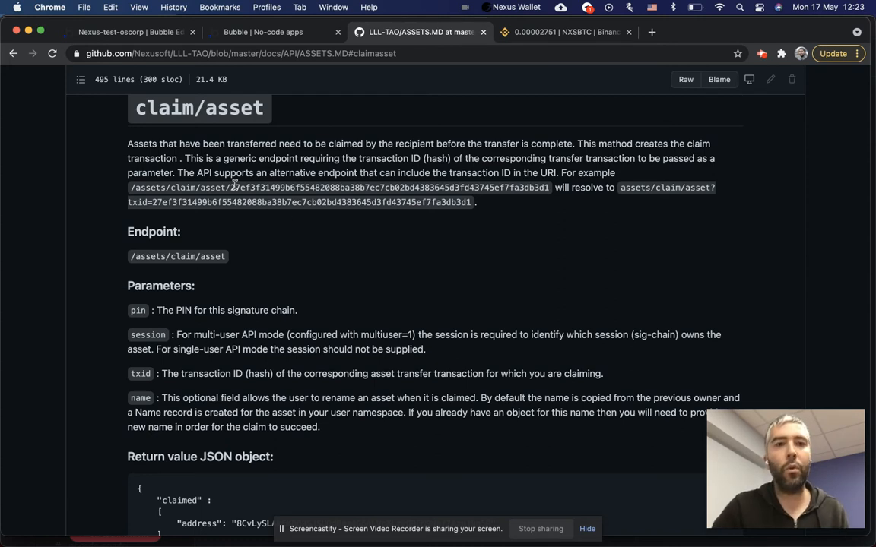
Read the claim/asset and transfer/asset parameters on GitHub, then return to Bubble's API Connector.
left_click_drag(135, 107, 259, 112)
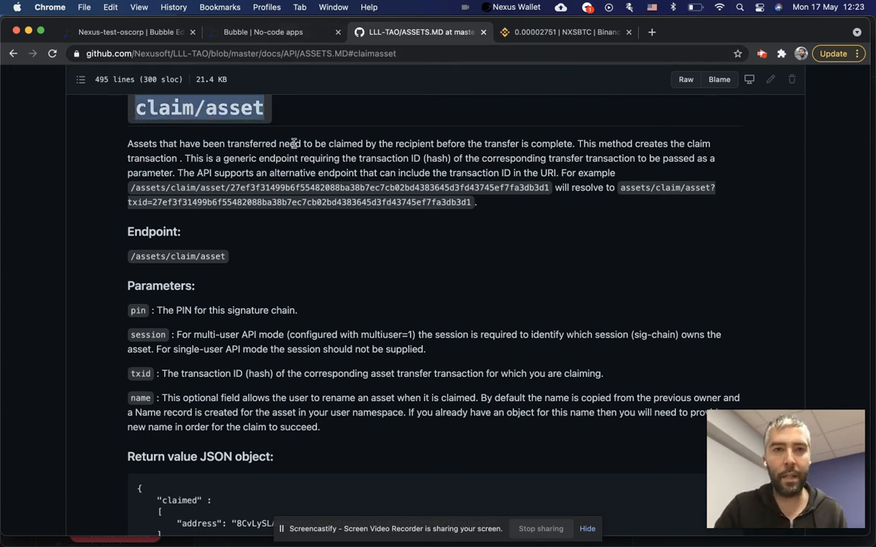
scroll(289, 144, "up", 20)
scroll(296, 147, "down", 20)
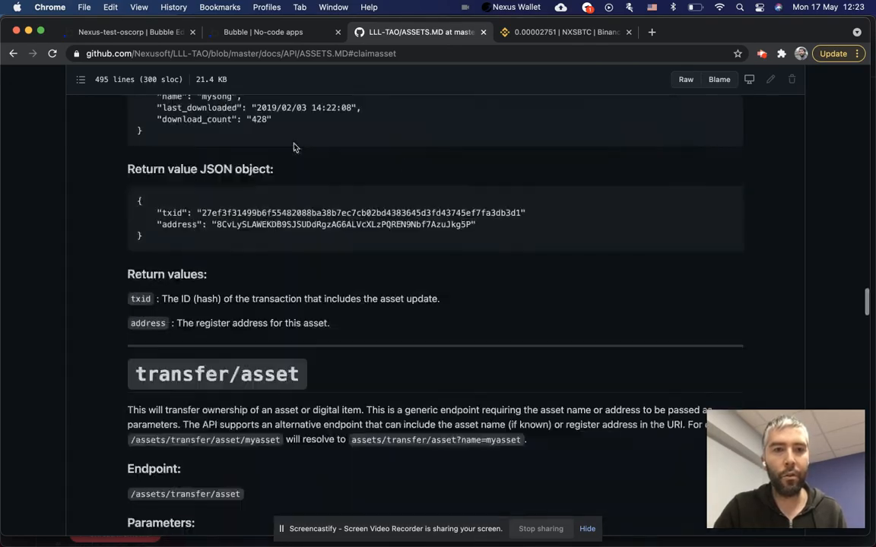
scroll(295, 145, "up", 3)
scroll(293, 143, "down", 4)
scroll(294, 144, "down", 2)
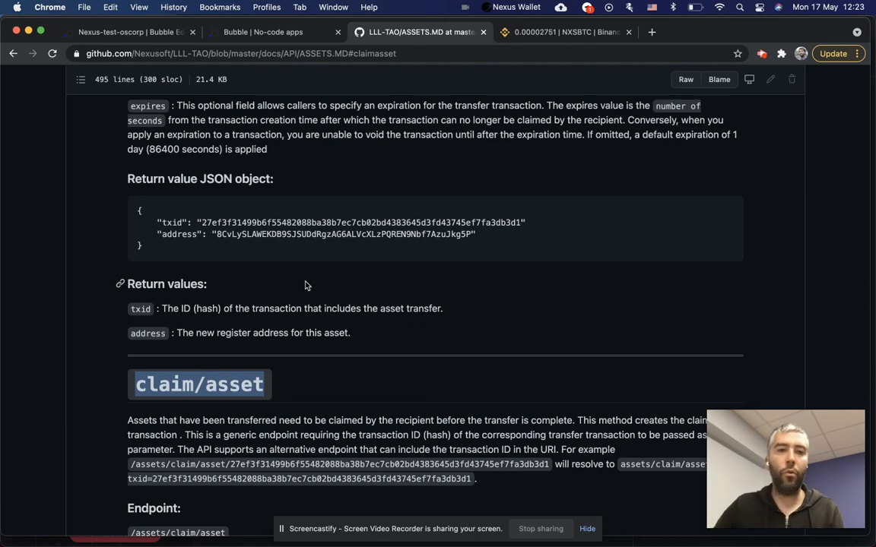
left_click(258, 33)
left_click(148, 34)
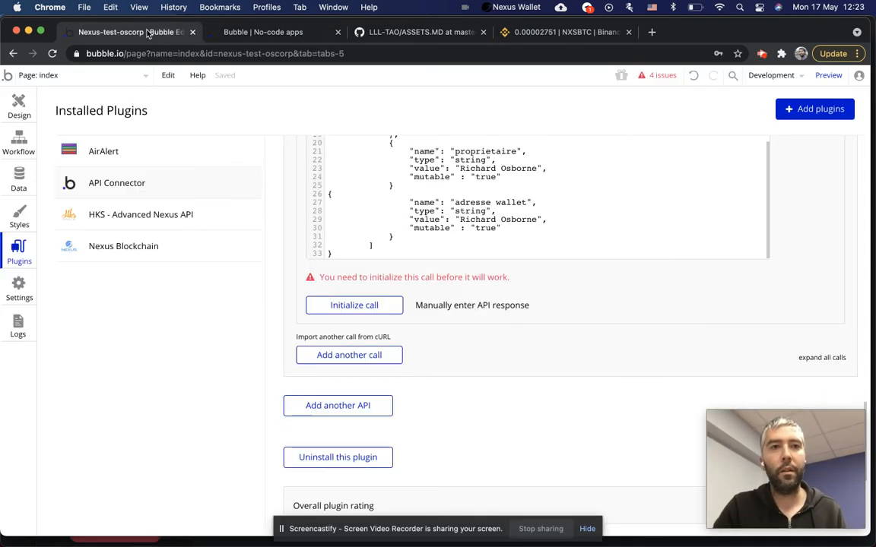
Scroll through the test app's token and NFT lists and the Nombre de tokens à créer field.
left_click(275, 34)
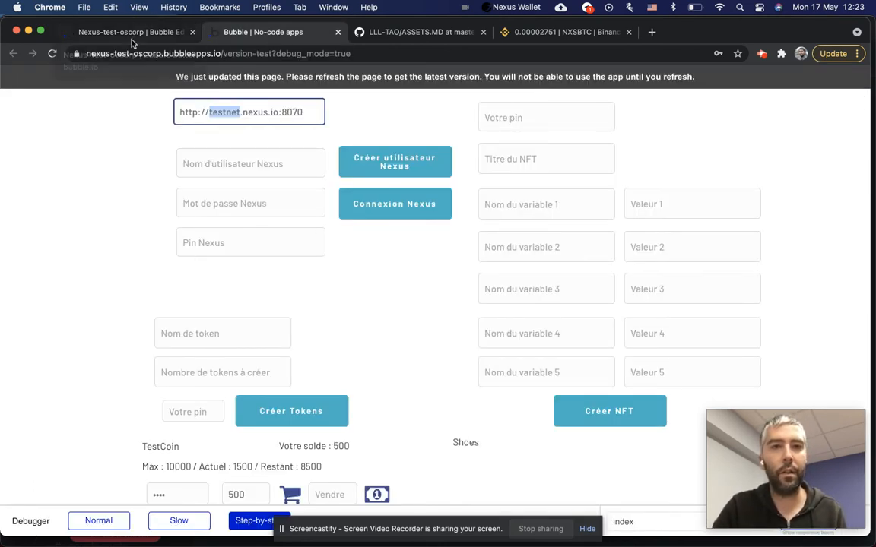
scroll(418, 347, "down", 5)
scroll(436, 226, "up", 2)
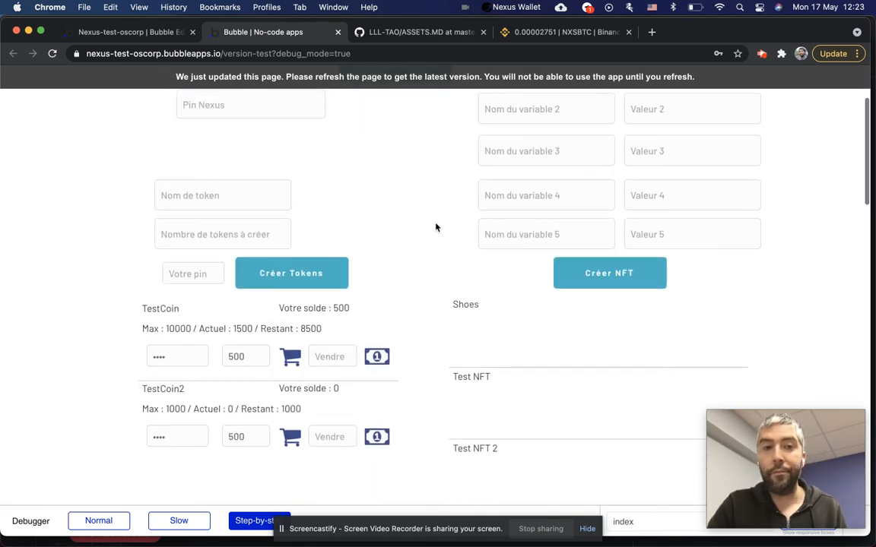
scroll(317, 215, "down", 2)
left_click(220, 190)
left_click(101, 174)
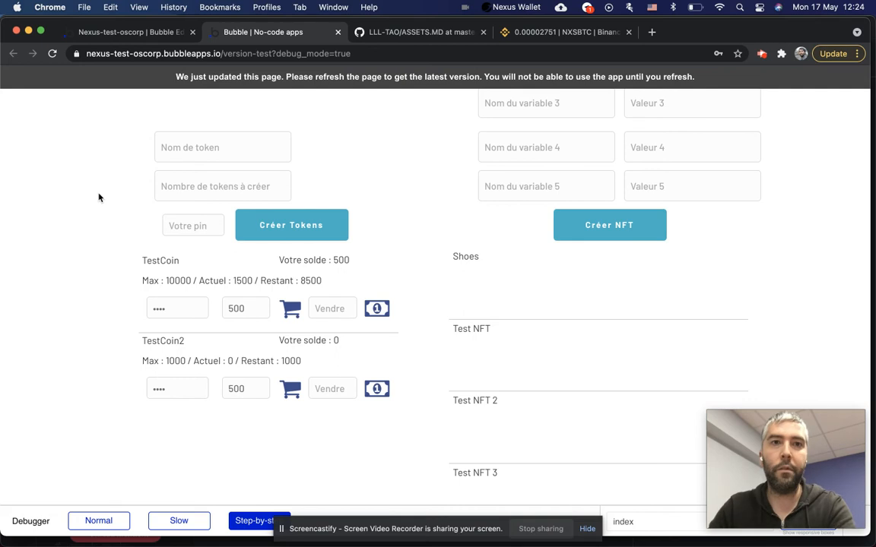
scroll(92, 185, "down", 1)
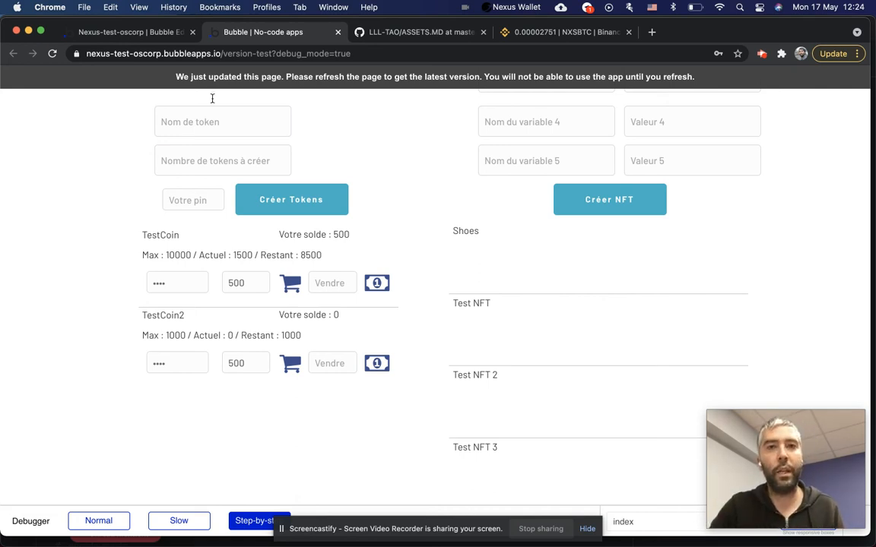
Glance at the Nexus docs and test app, then reopen the index page's Design canvas.
left_click(376, 36)
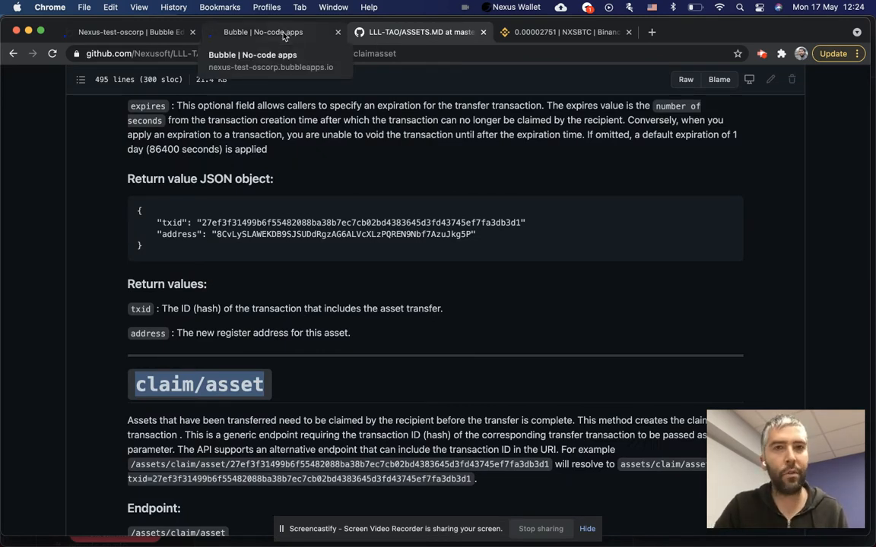
left_click(283, 37)
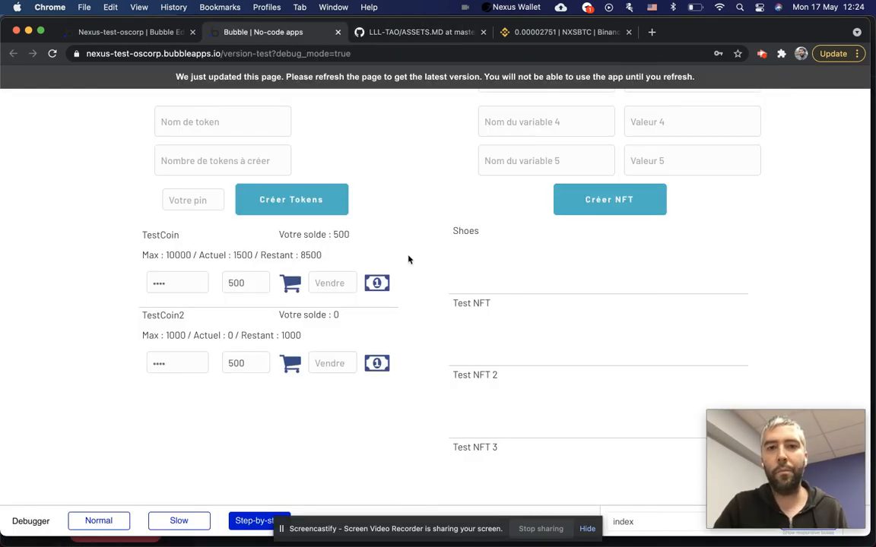
scroll(406, 189, "up", 5)
scroll(343, 239, "down", 6)
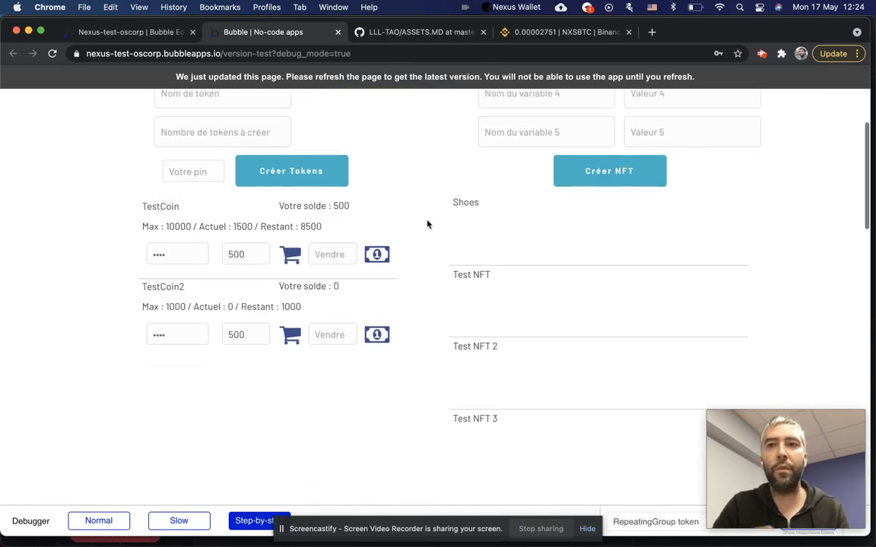
left_click(134, 32)
left_click(18, 104)
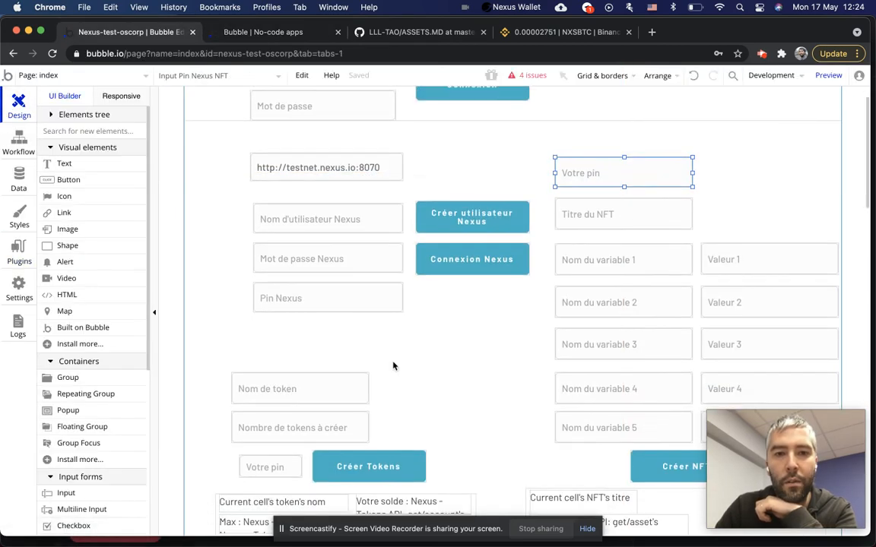
Pass over the token name and amount inputs, then open the Créer Tokens button's properties.
scroll(393, 367, "down", 4)
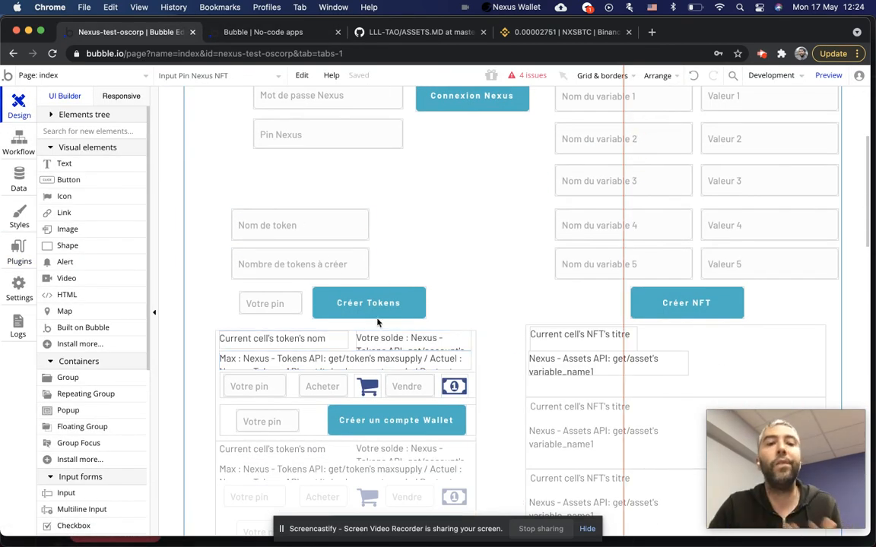
left_click(299, 232)
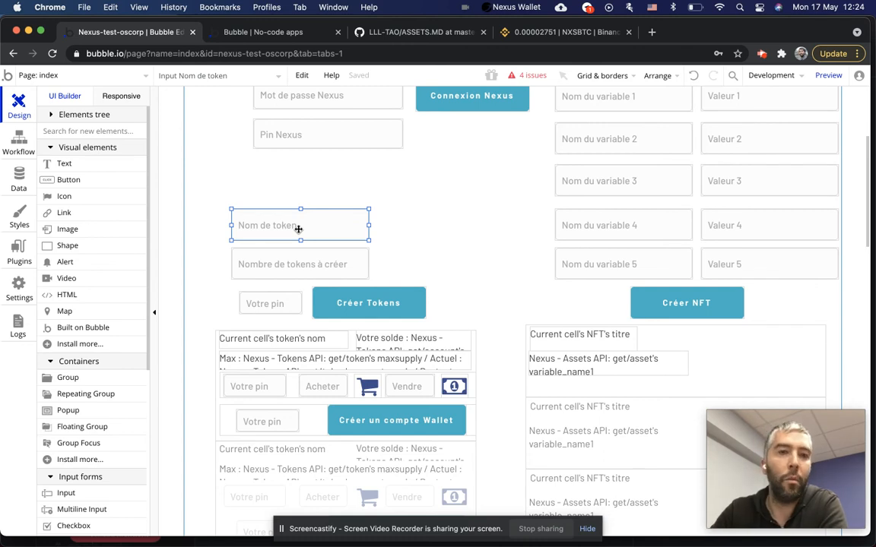
left_click(302, 259)
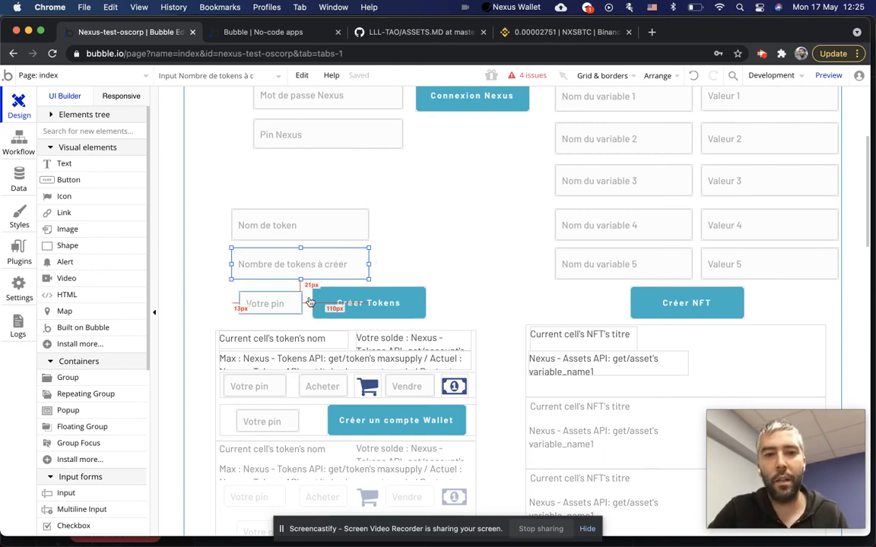
left_click(362, 306)
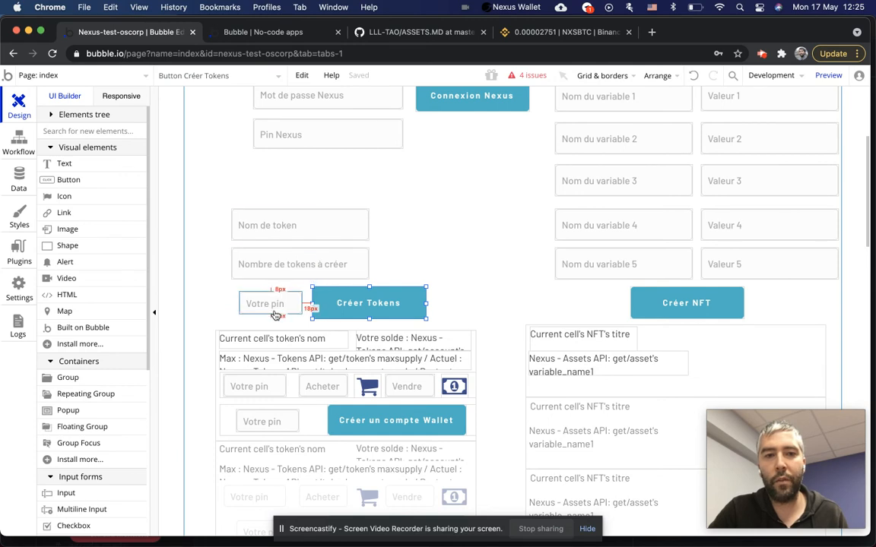
double_click(372, 303)
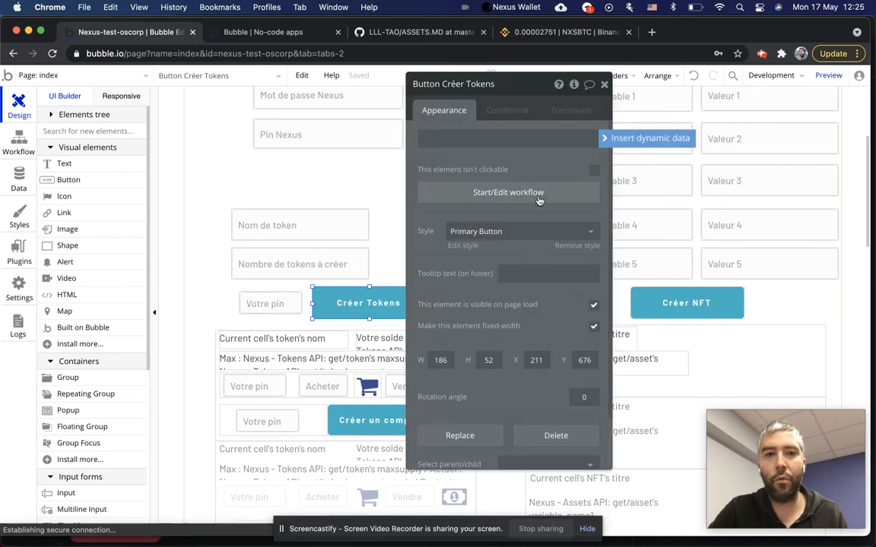
Change create/token's decimals from 2 to 6 in the Créer Tokens workflow and review Step 2.
left_click(538, 196)
left_click(132, 232)
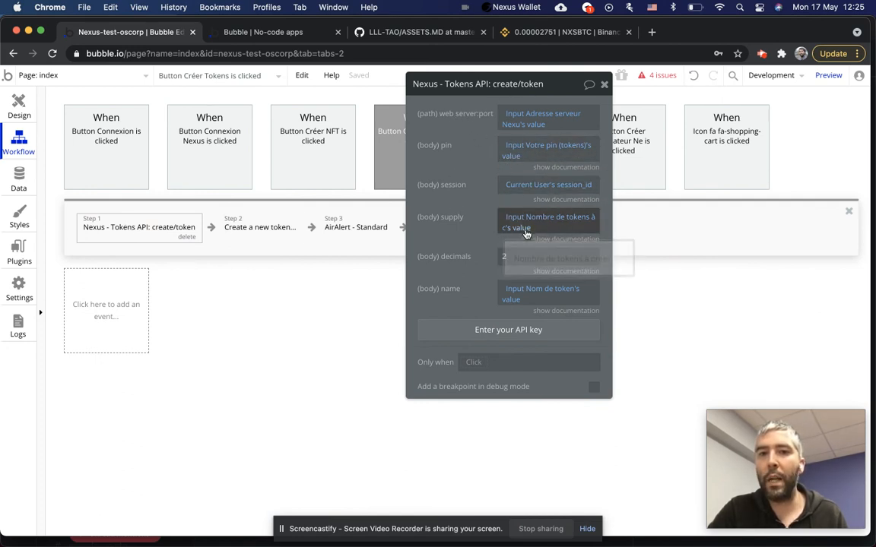
left_click(456, 256)
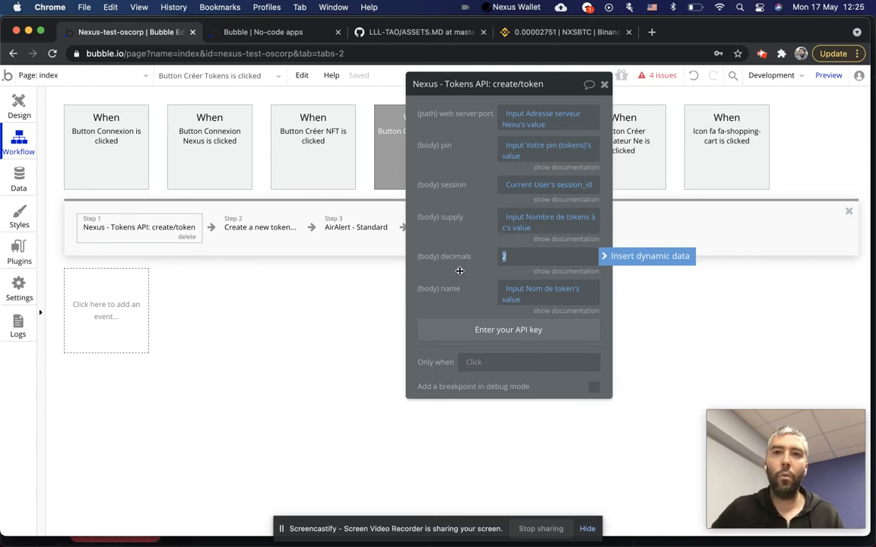
type("0")
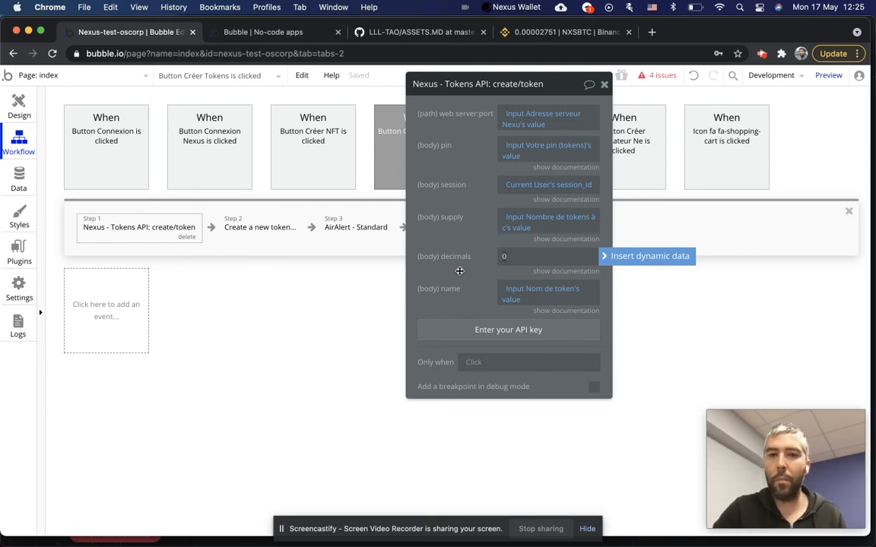
double_click(507, 256)
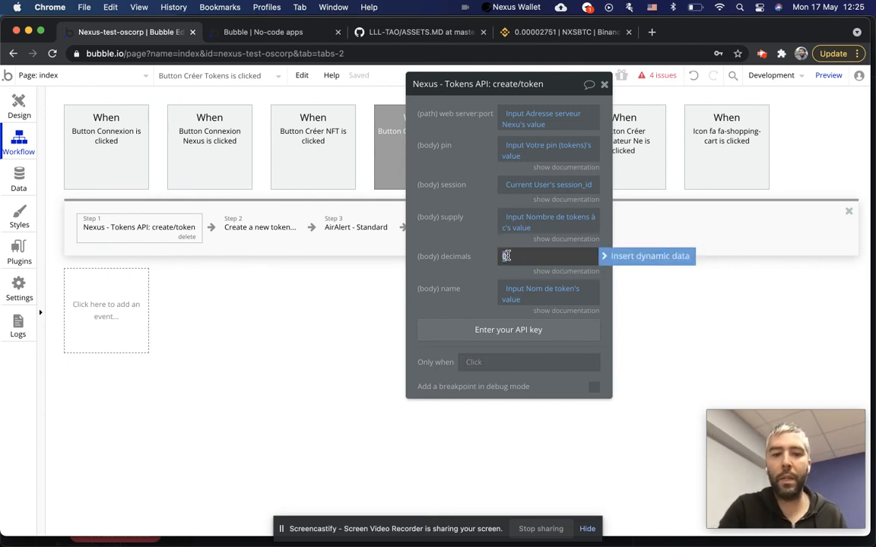
type("6")
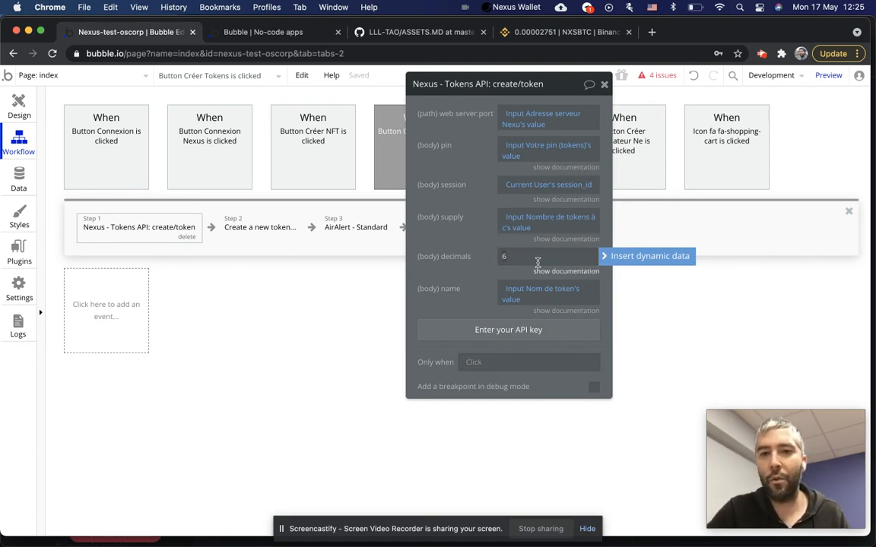
double_click(507, 257)
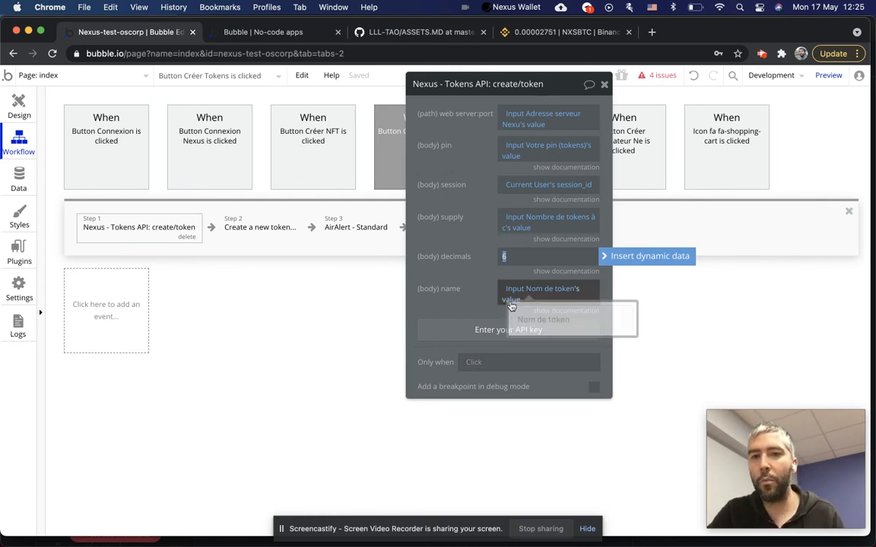
left_click(282, 224)
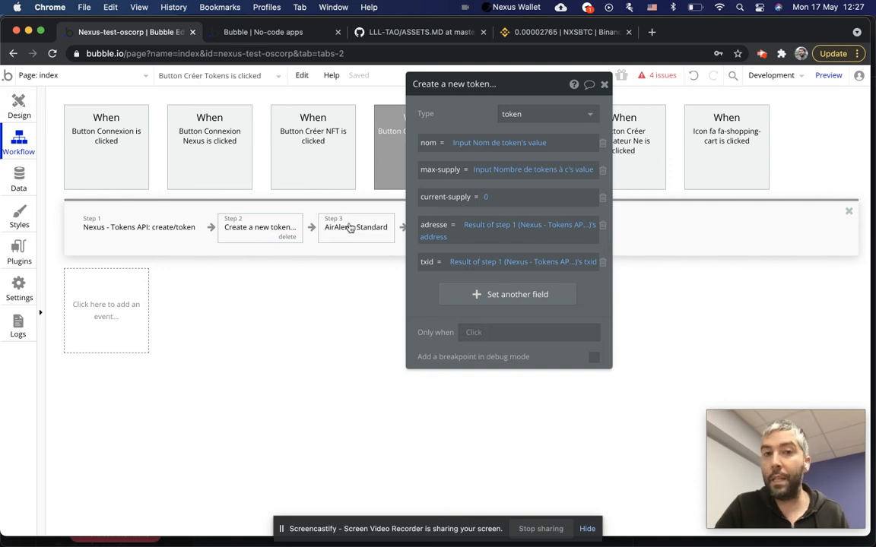
left_click(19, 98)
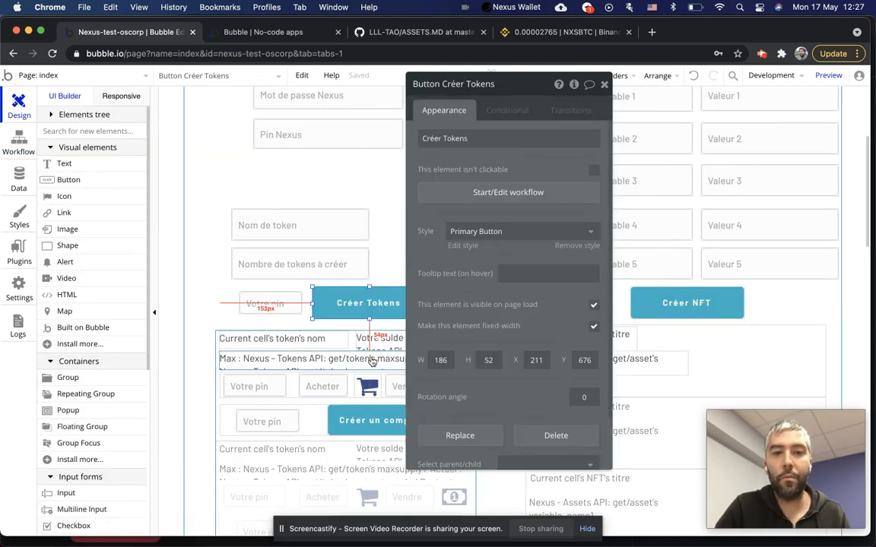
Move the properties panel aside, select the Votre solde text and open its get/account source.
scroll(289, 319, "down", 3)
left_click_drag(524, 88, 695, 97)
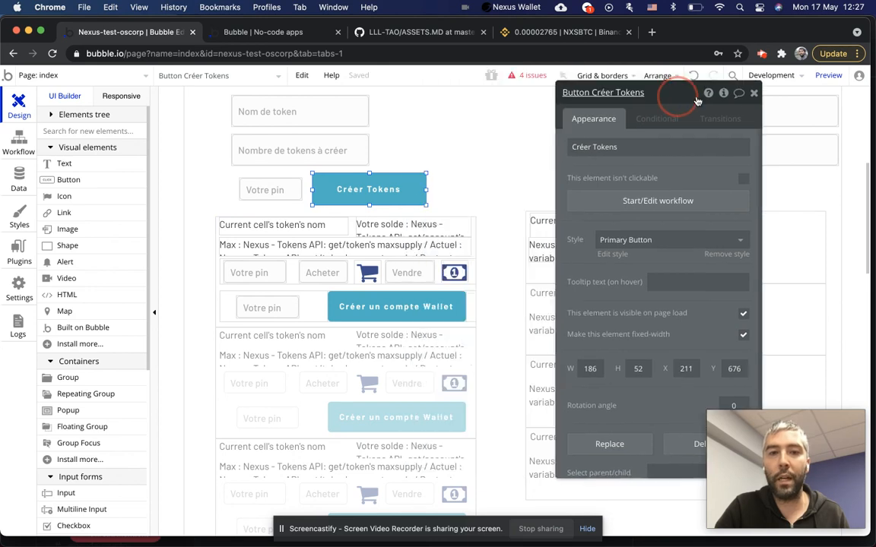
left_click(279, 231)
left_click(410, 227)
mouse_move(682, 151)
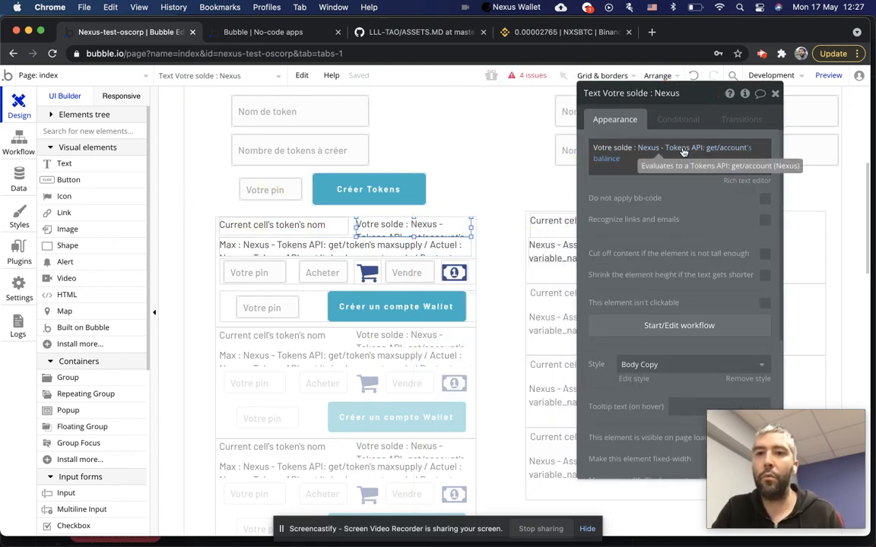
left_click(682, 150)
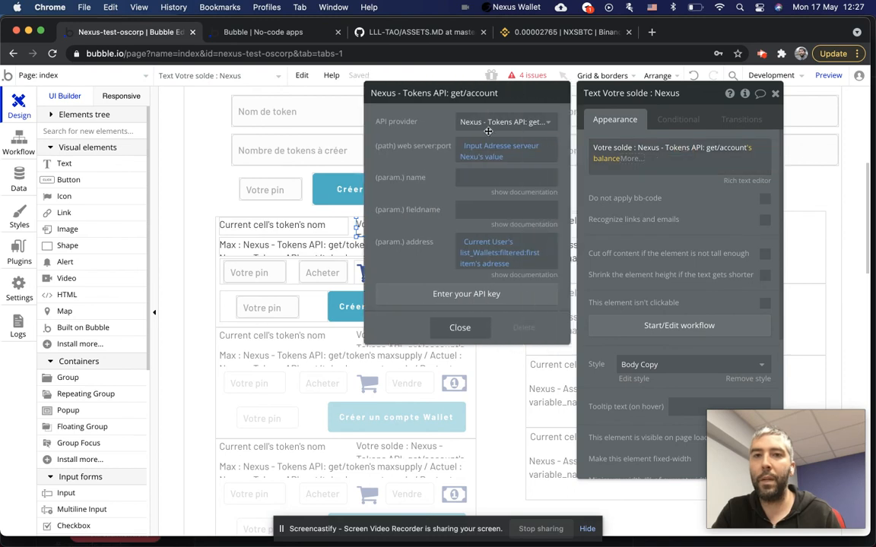
Try adding an operator to the balance expression, then cancel it and add new lines below.
left_click(628, 158)
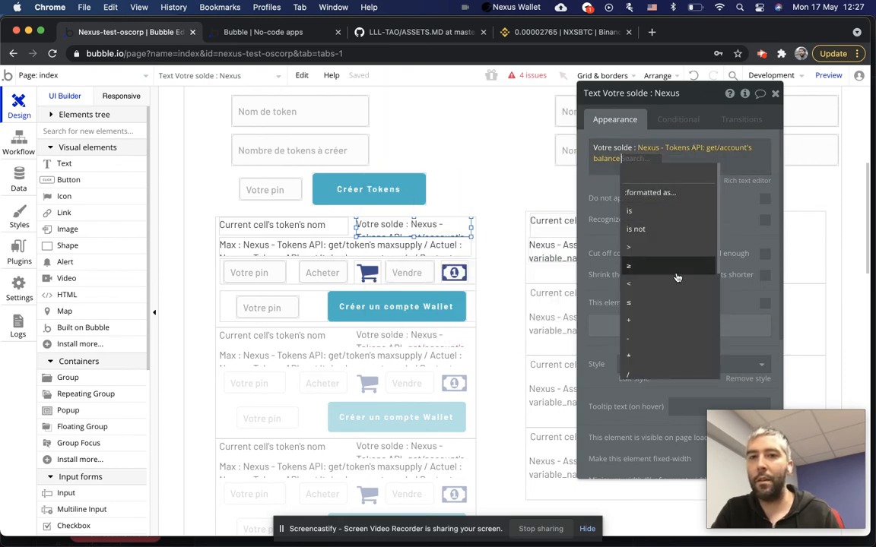
type("get")
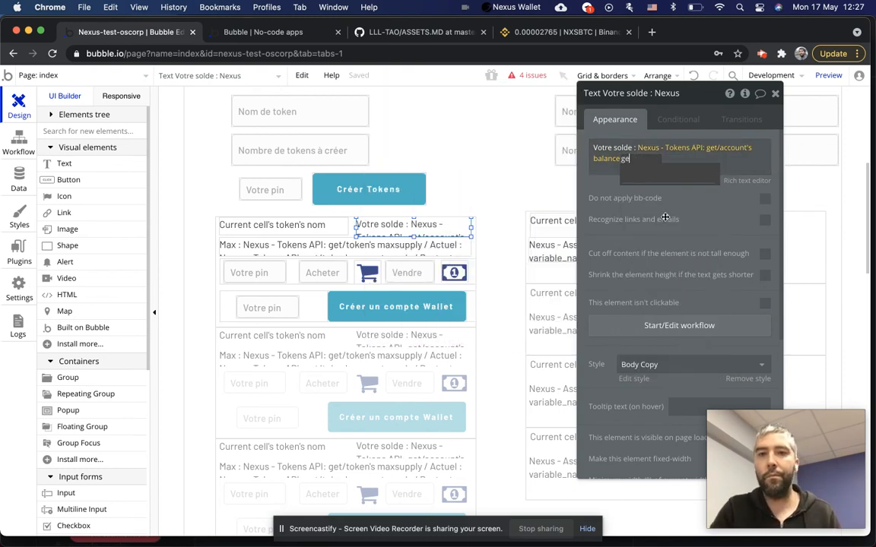
key("BackSpace")
key("BackSpace")
key("BackSpace")
left_click(602, 228)
left_click(655, 169)
key("Return")
key("Return")
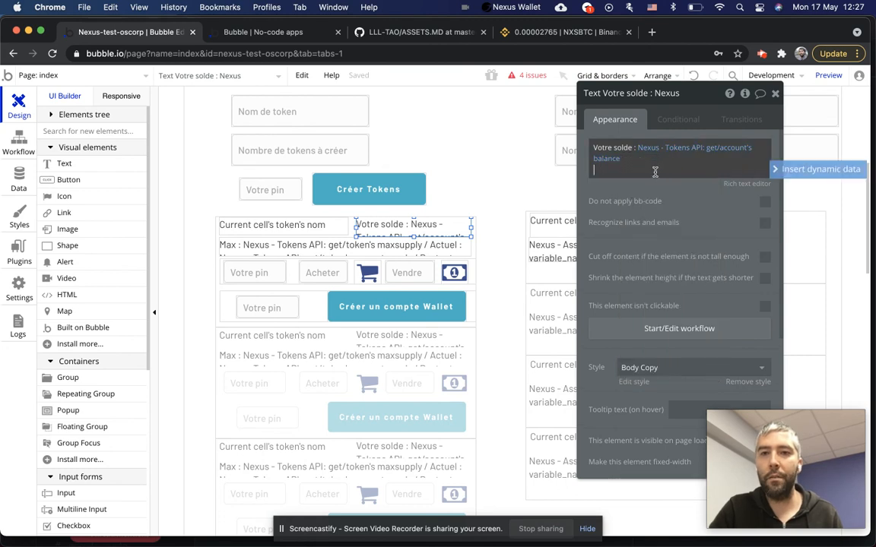
Start inserting Nexus external API data into the text, then remove the unfinished piece.
left_click(800, 170)
type("get")
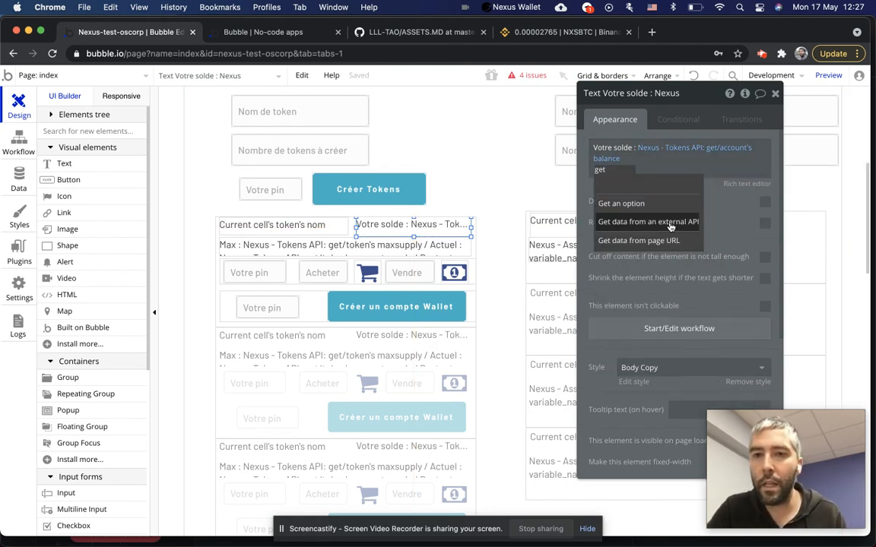
left_click(657, 221)
left_click(498, 122)
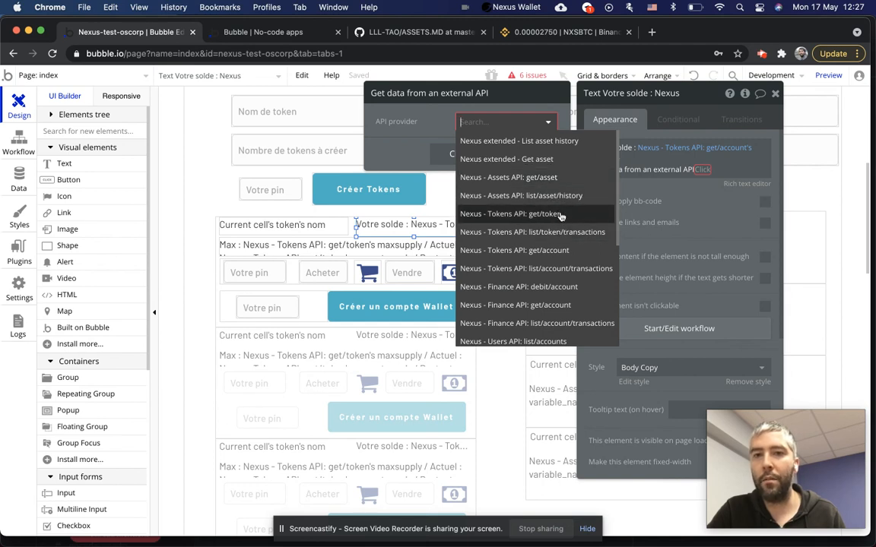
left_click(447, 160)
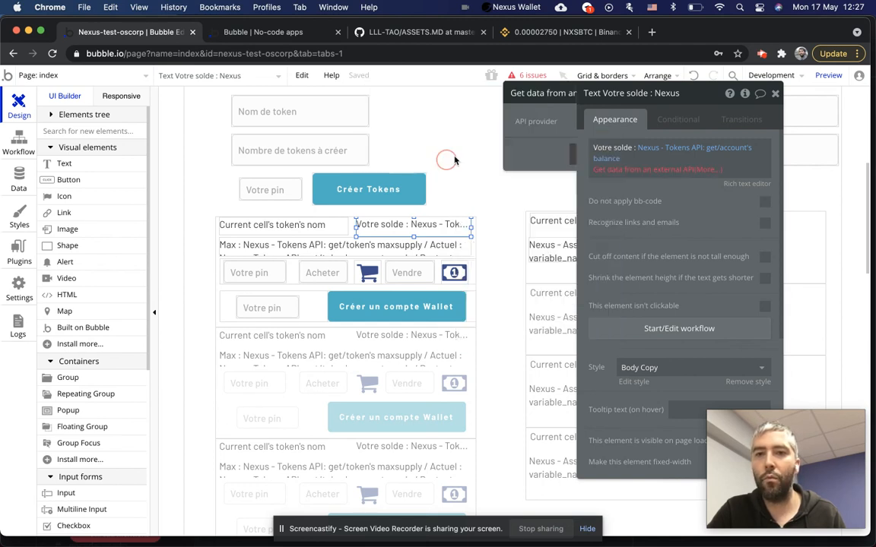
left_click(622, 170)
left_click(707, 167)
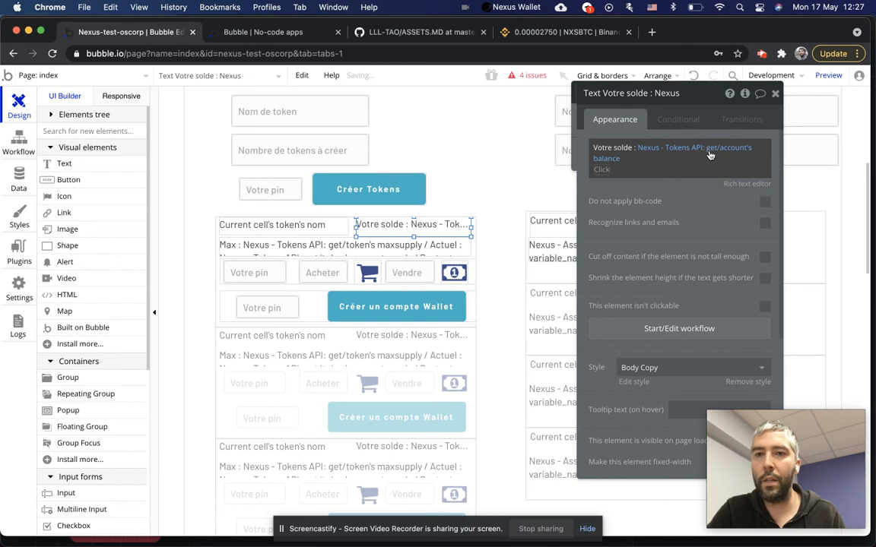
Keep get/account's balance as the displayed field, then select the Créer un compte Wallet button.
left_click(606, 158)
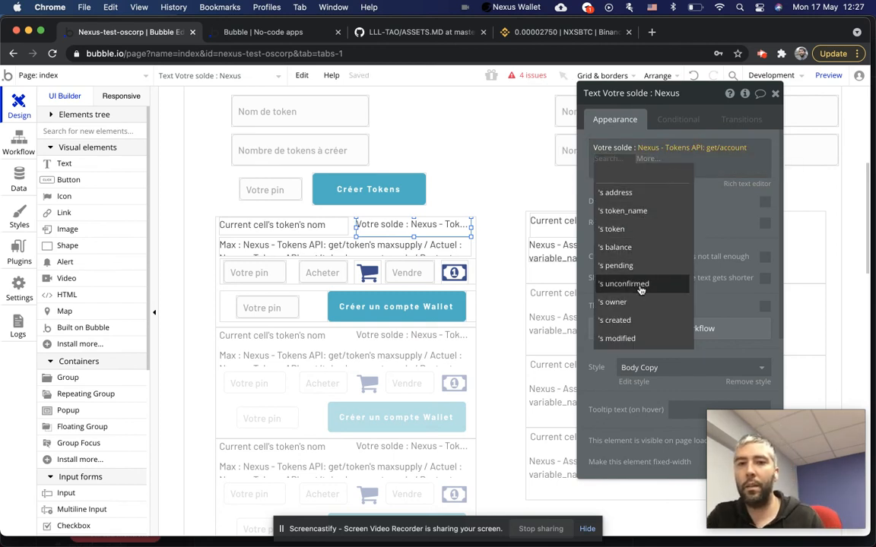
left_click(628, 248)
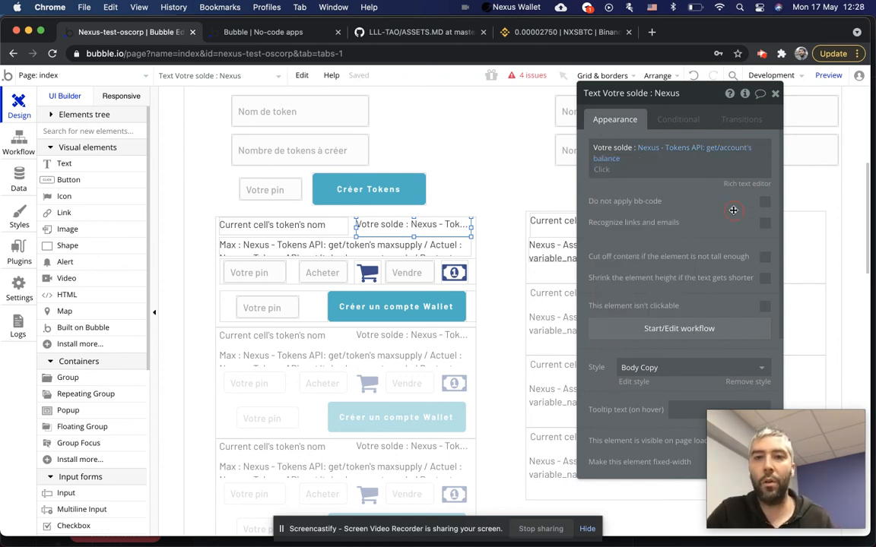
left_click(606, 158)
left_click(728, 149)
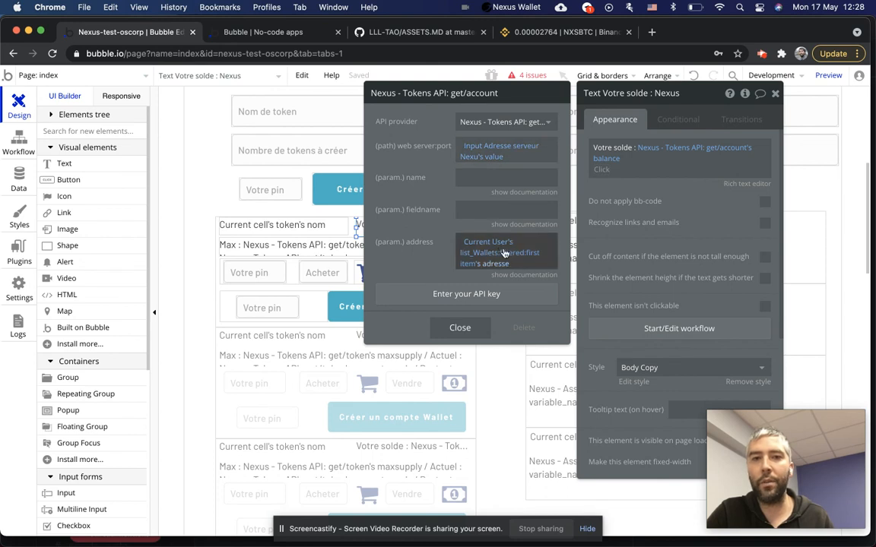
left_click(462, 328)
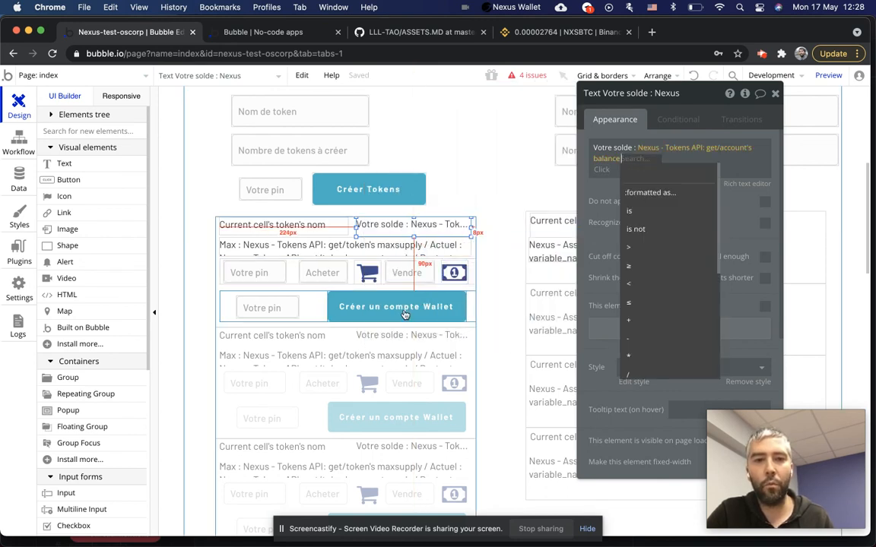
left_click(405, 313)
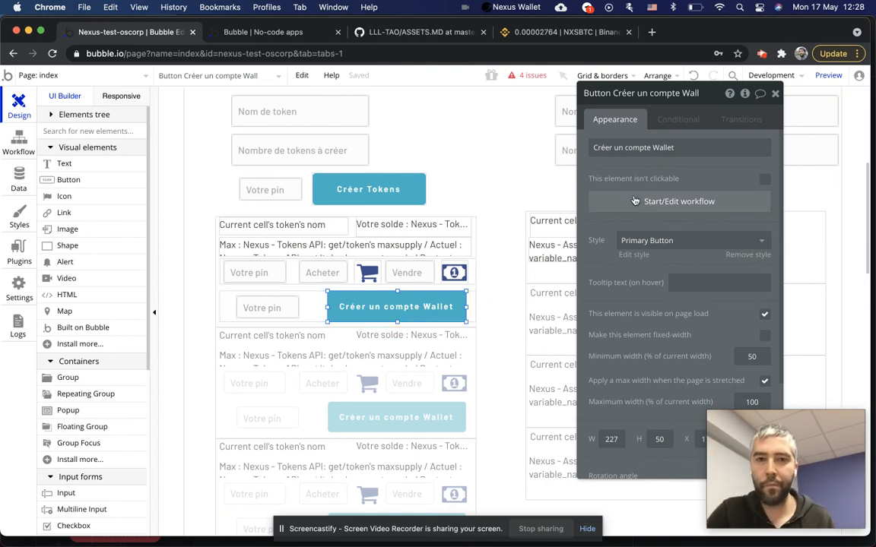
Review the wallet-creation workflow's create/account, new Wallet and user-update steps.
left_click(668, 201)
left_click(119, 233)
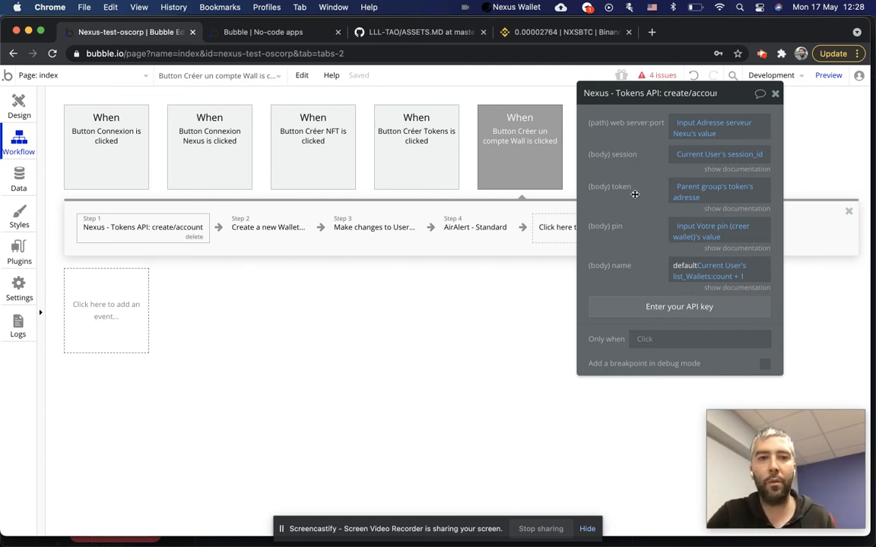
left_click(276, 226)
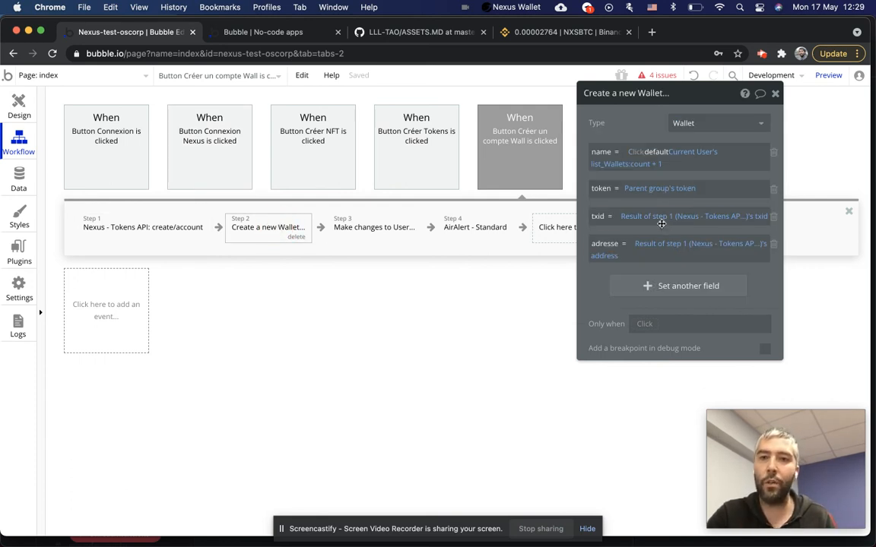
left_click(376, 228)
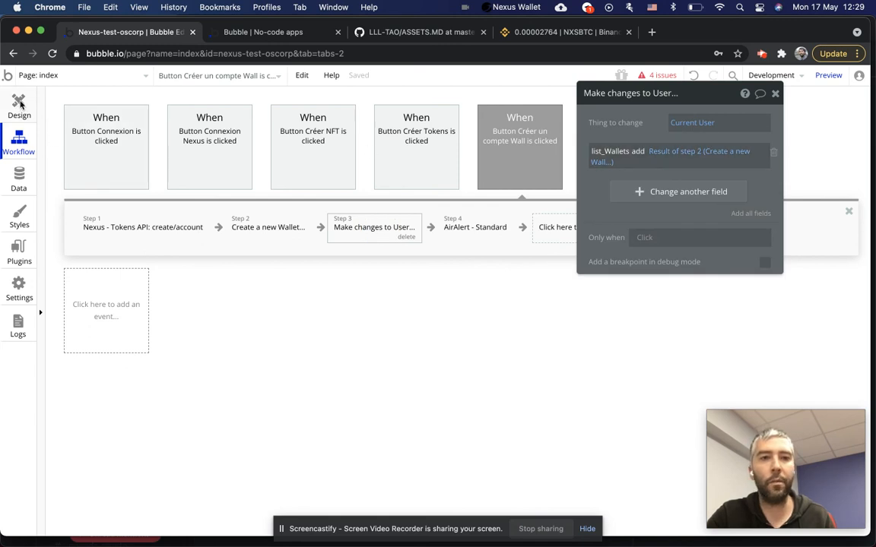
left_click(19, 100)
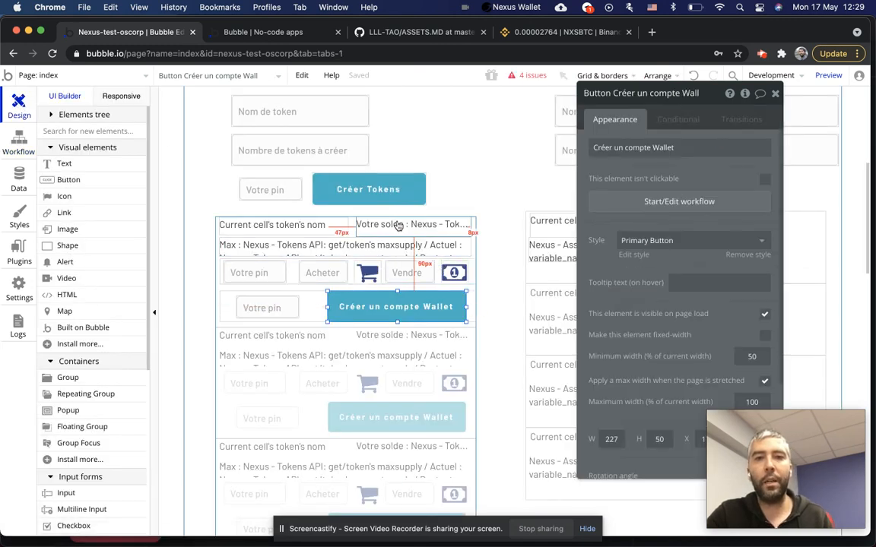
Recheck the Votre solde text's get/account source and balance expression operators.
left_click(385, 226)
left_click(655, 154)
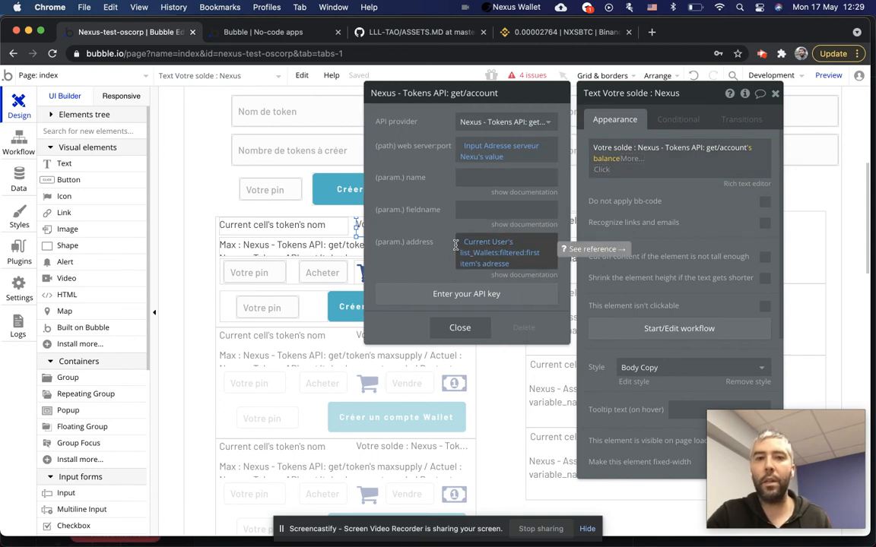
left_click(466, 330)
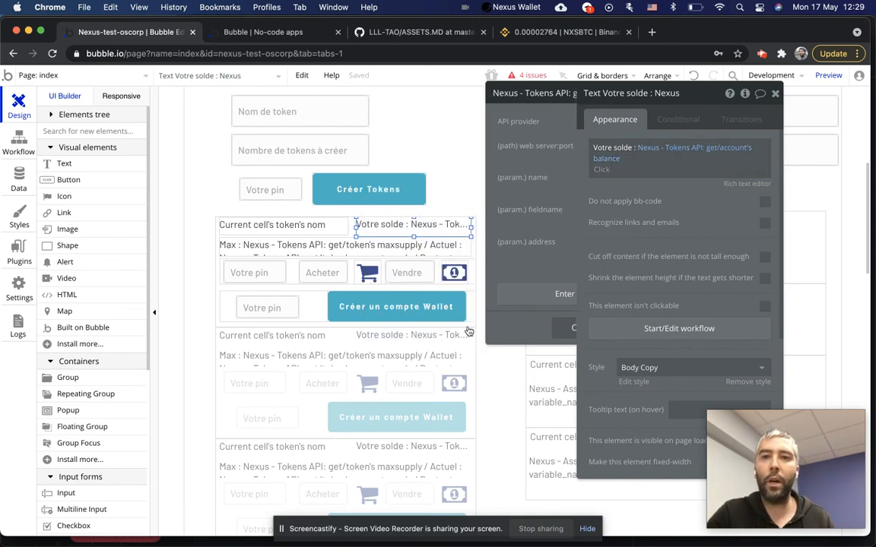
left_click(606, 170)
left_click(601, 198)
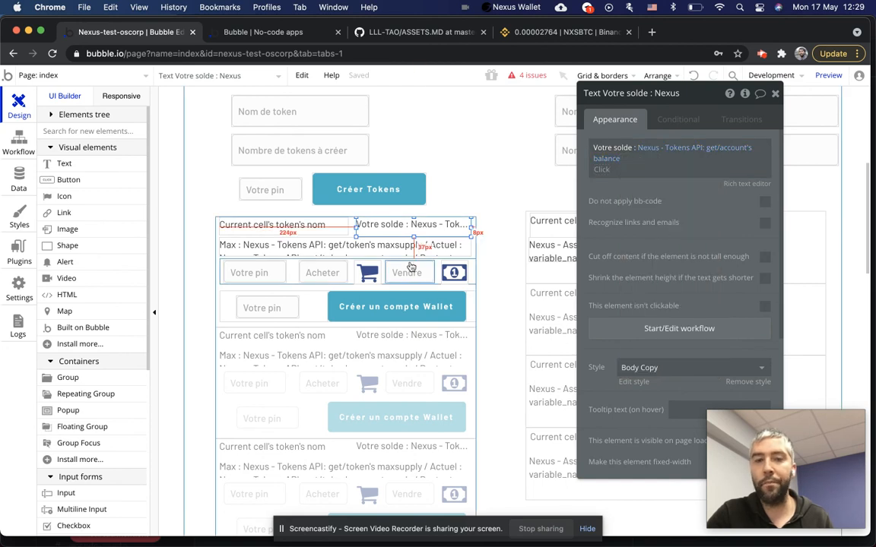
Select the Acheter input and cart icon, then open the cart icon's workflow.
left_click(325, 274)
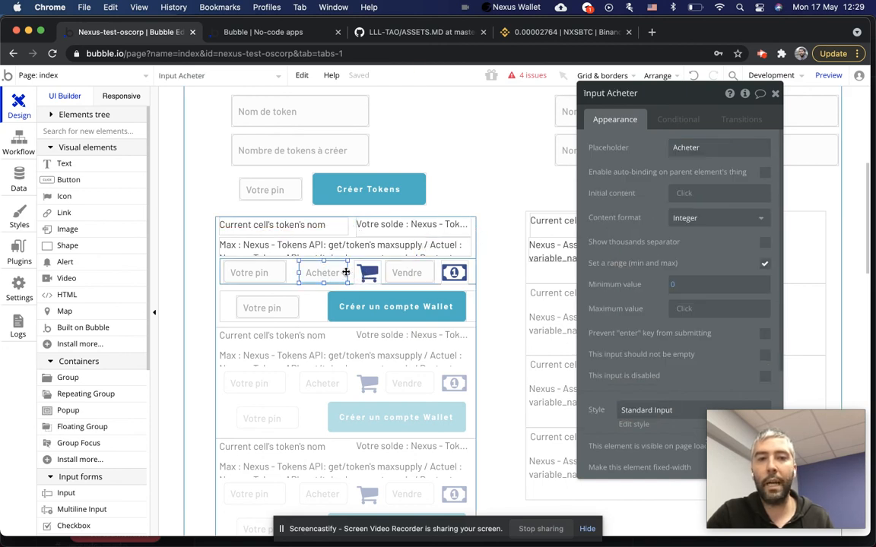
left_click(377, 276)
left_click(617, 220)
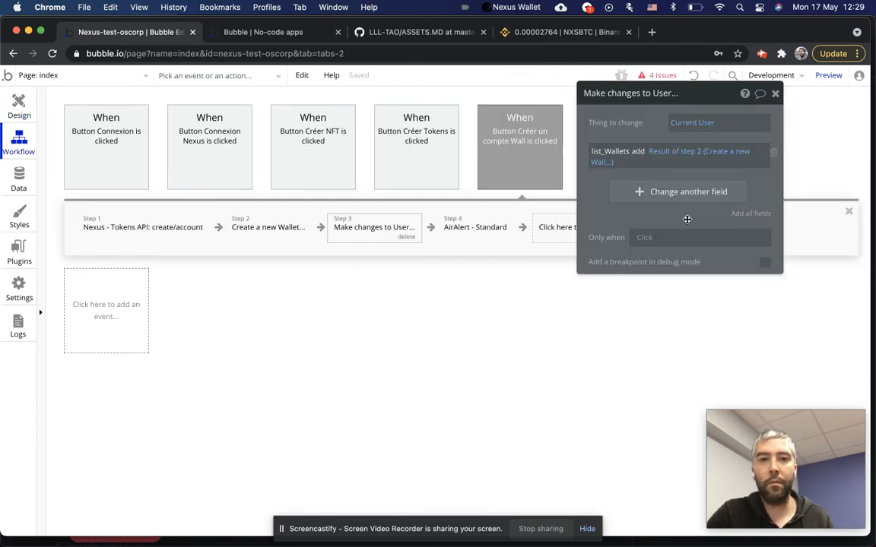
Inspect the debit/token and Credit account steps' parameters.
left_click(144, 234)
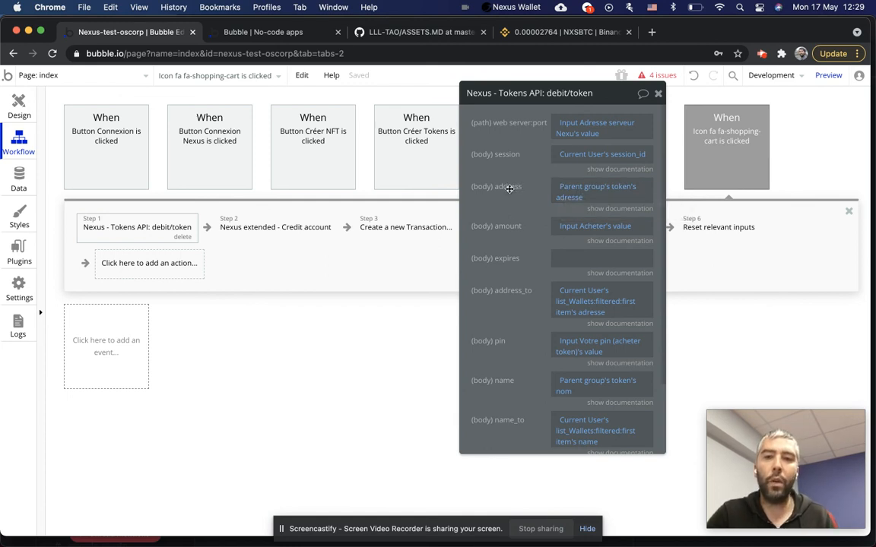
scroll(510, 245, "down", 3)
scroll(510, 245, "up", 3)
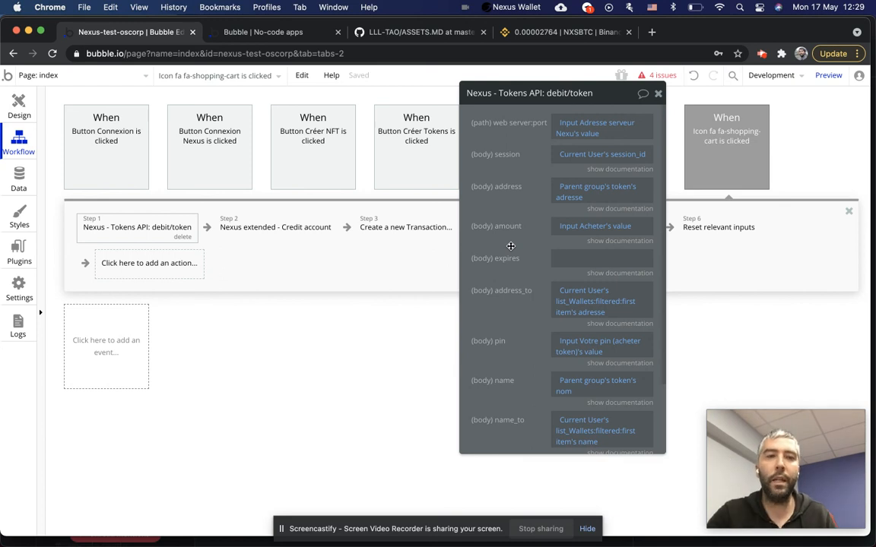
left_click(272, 223)
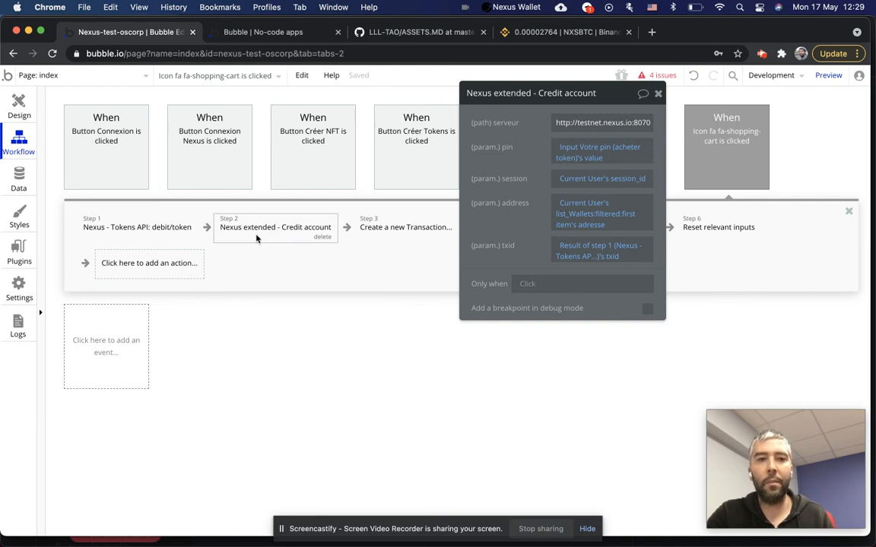
left_click(139, 231)
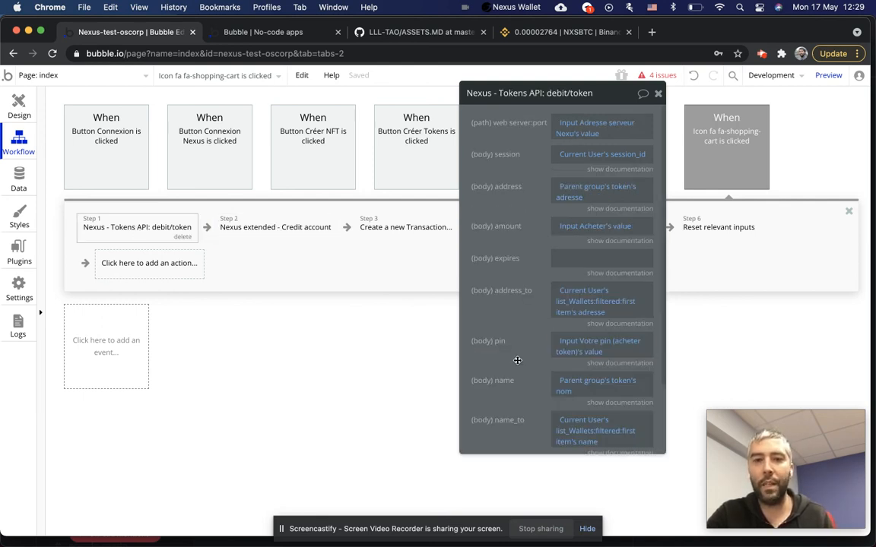
scroll(517, 361, "down", 5)
scroll(516, 360, "up", 4)
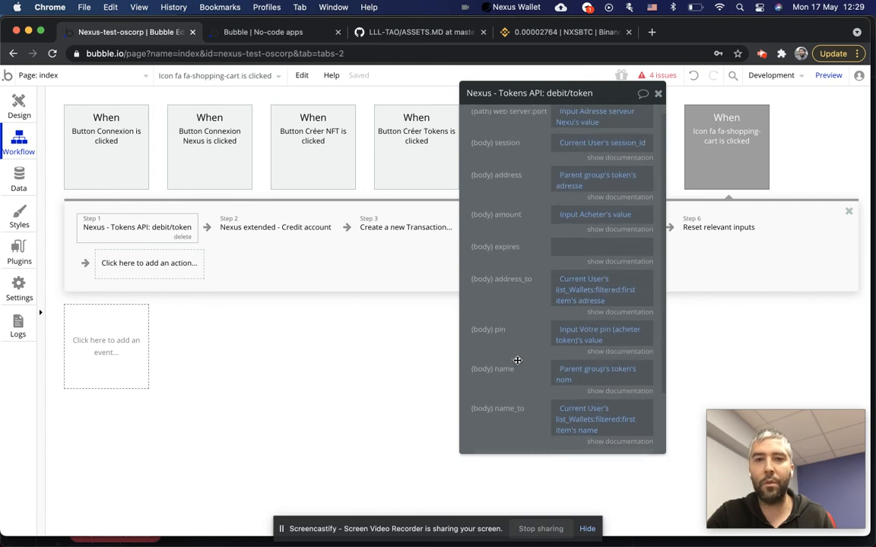
Read the address_to description, start and cancel a new plugin action, and reopen debit/token.
left_click(613, 317)
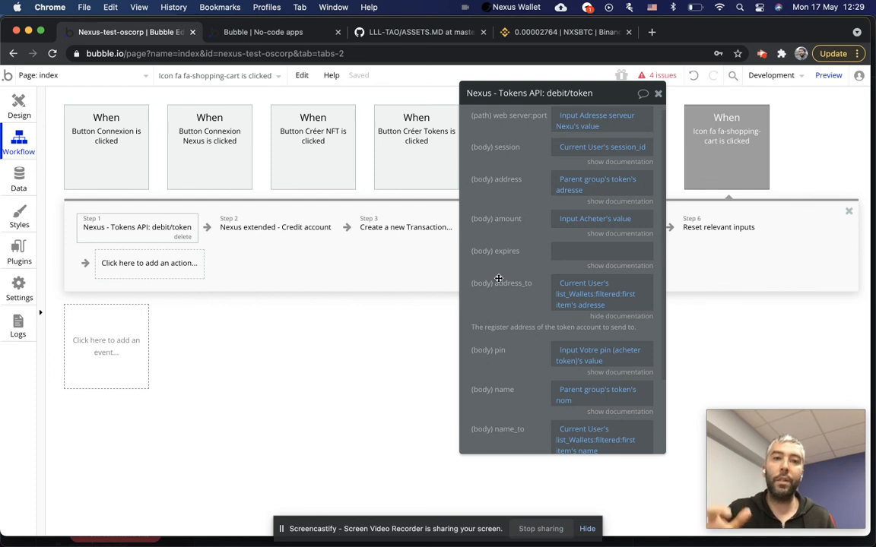
left_click(203, 231)
left_click(207, 228)
left_click(256, 413)
scroll(354, 414, "down", 5)
scroll(354, 410, "up", 3)
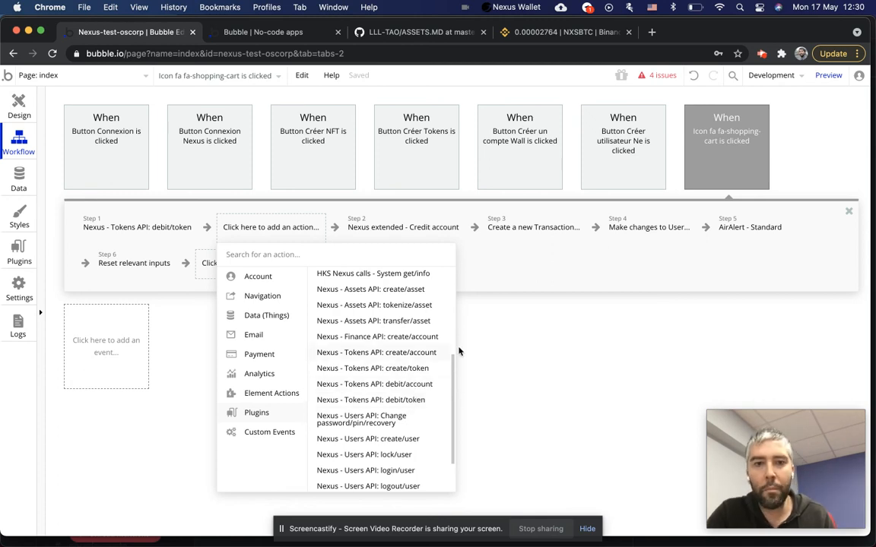
left_click(498, 362)
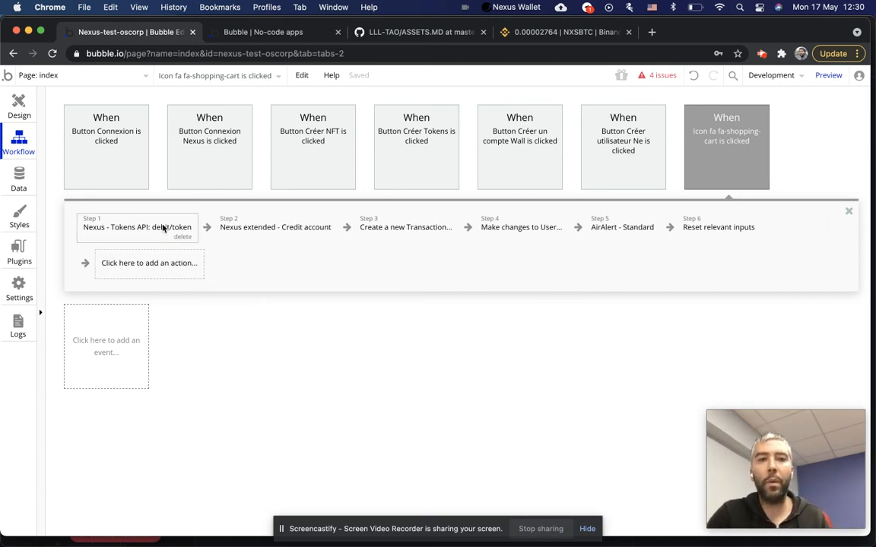
left_click(162, 228)
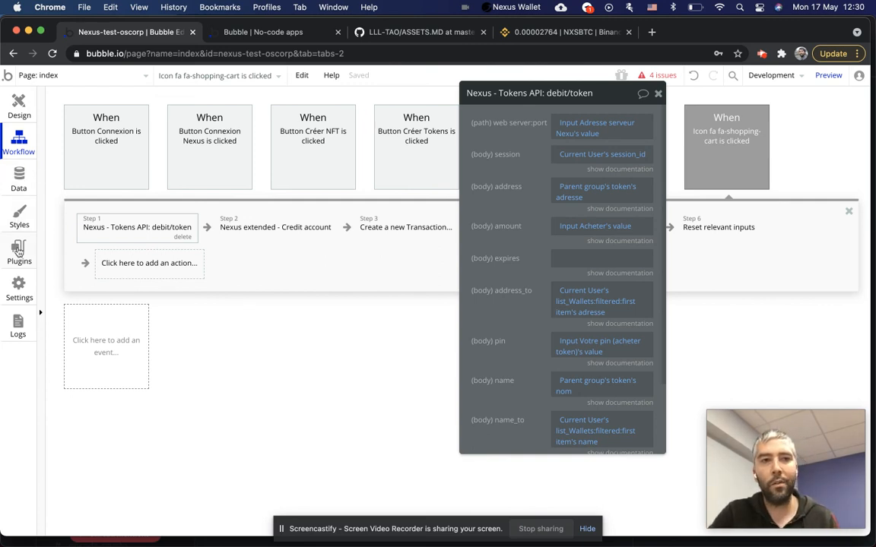
left_click(18, 229)
scroll(279, 281, "up", 3)
scroll(434, 262, "up", 15)
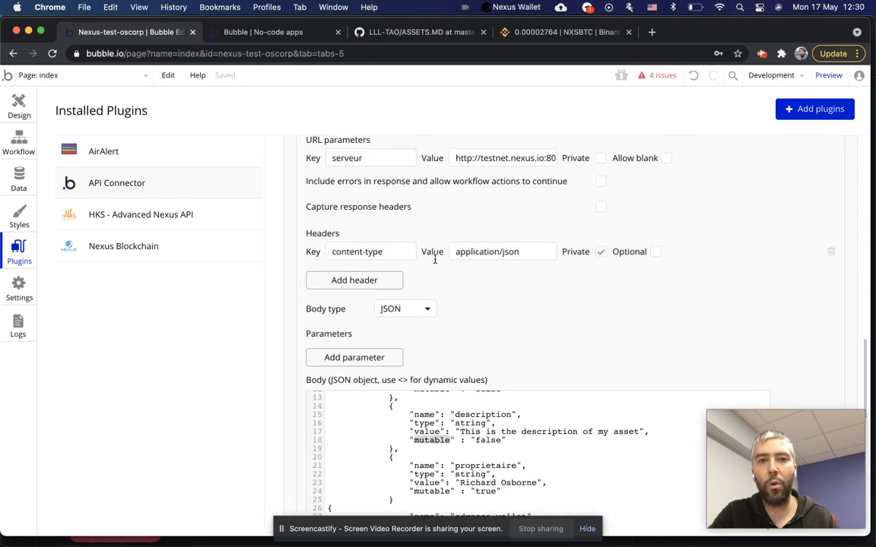
scroll(454, 346, "up", 10)
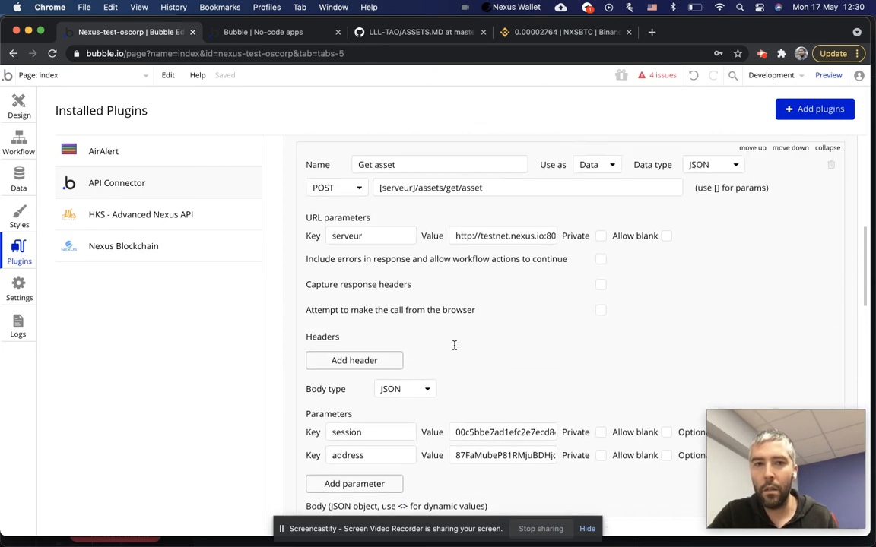
scroll(481, 339, "down", 2)
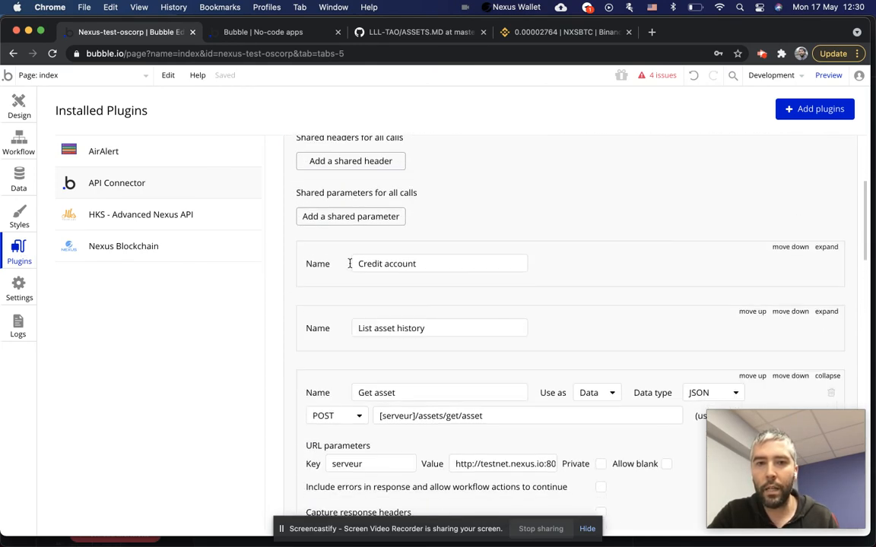
left_click(826, 247)
scroll(462, 254, "down", 3)
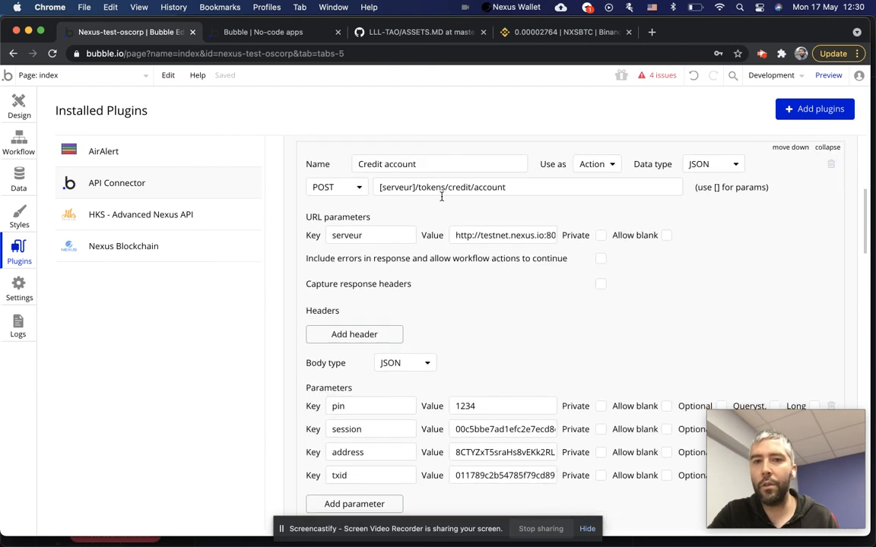
scroll(426, 304, "down", 3)
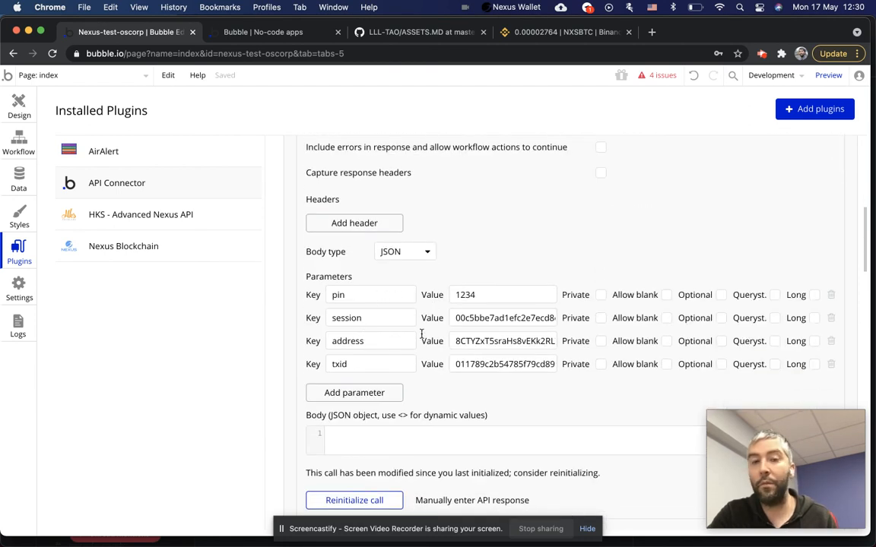
left_click(503, 298)
left_click(490, 317)
left_click(480, 340)
scroll(480, 341, "down", 2)
scroll(465, 284, "up", 2)
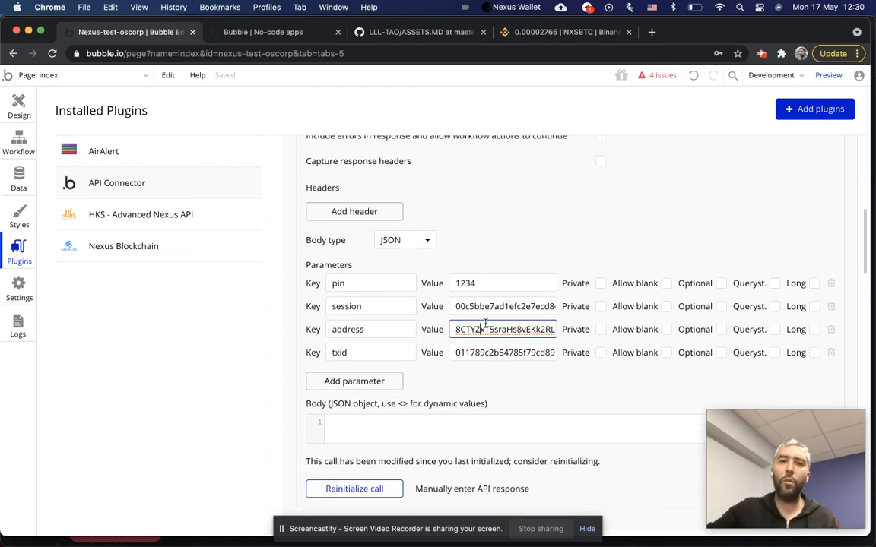
scroll(440, 354, "up", 1)
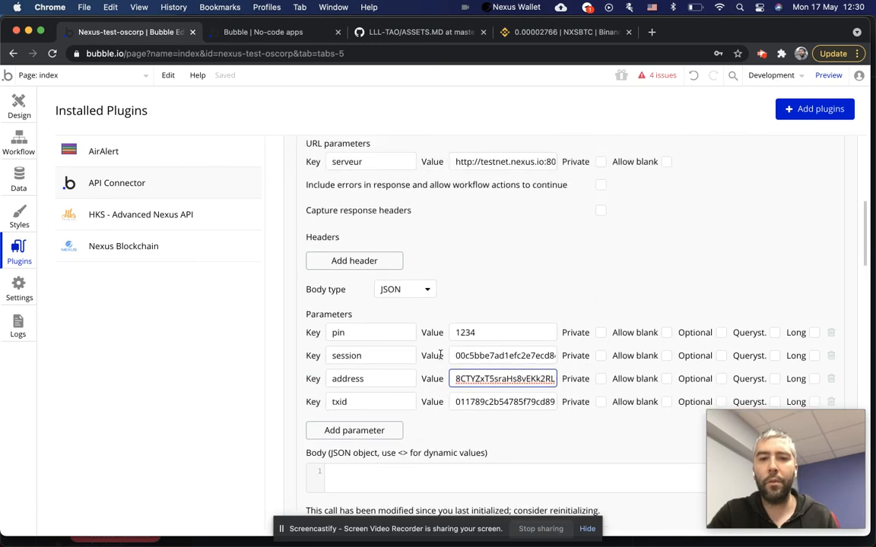
scroll(439, 357, "down", 3)
left_click(447, 433)
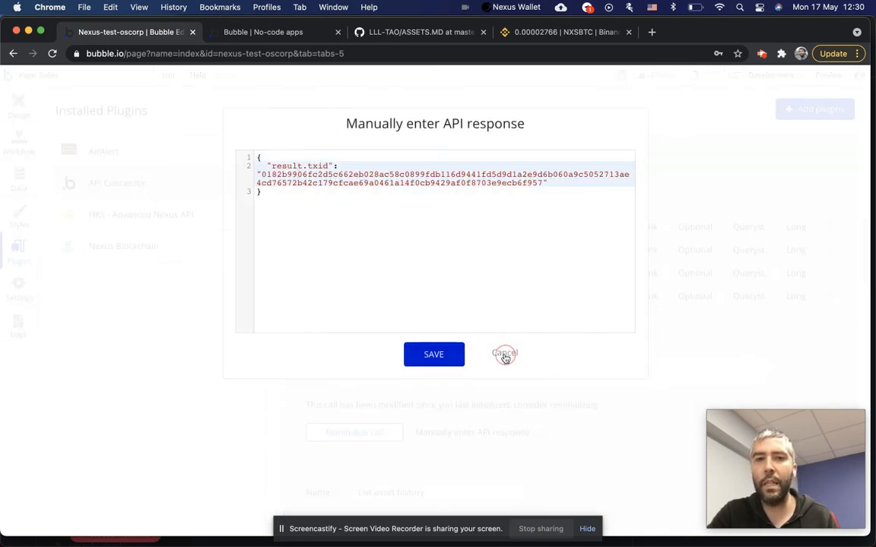
left_click(504, 352)
left_click(11, 129)
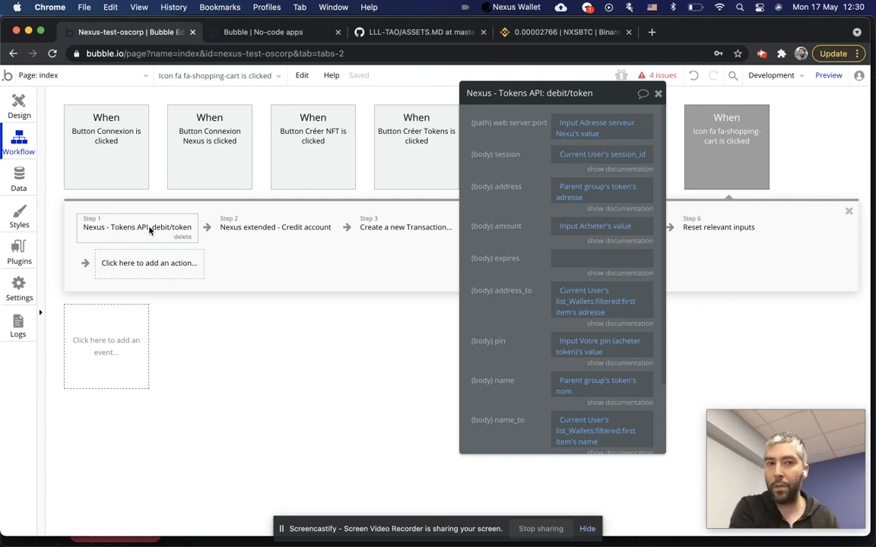
Inspect the Credit account, Create a new Transaction and list_Transactions update steps, then return to Design.
left_click(225, 234)
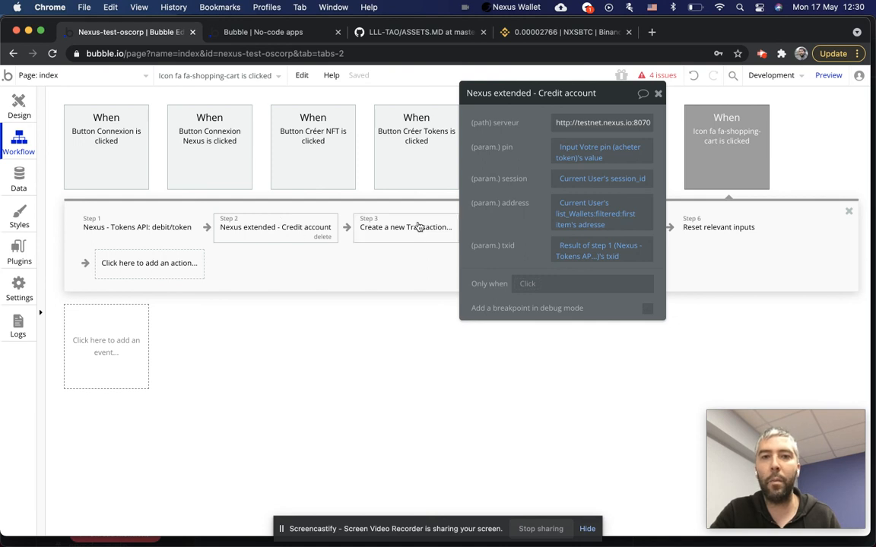
left_click(377, 218)
left_click_drag(582, 97, 584, 277)
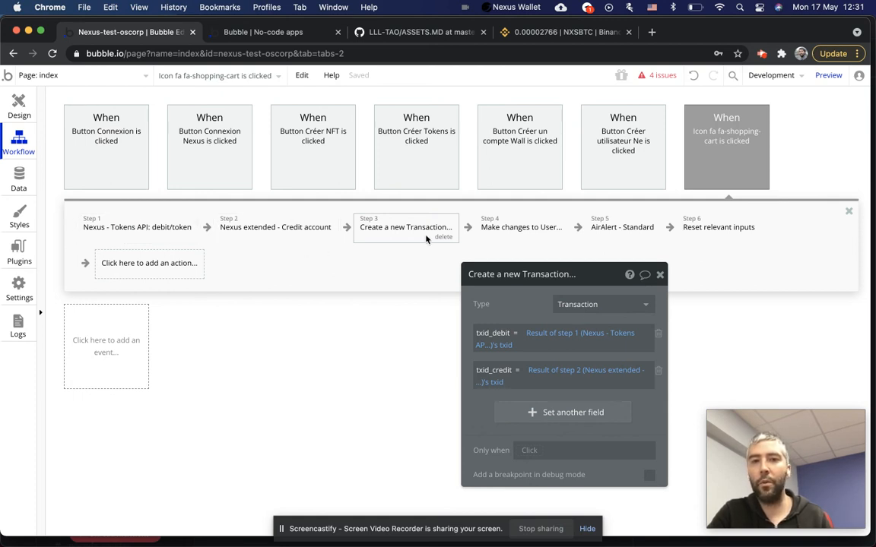
left_click(544, 237)
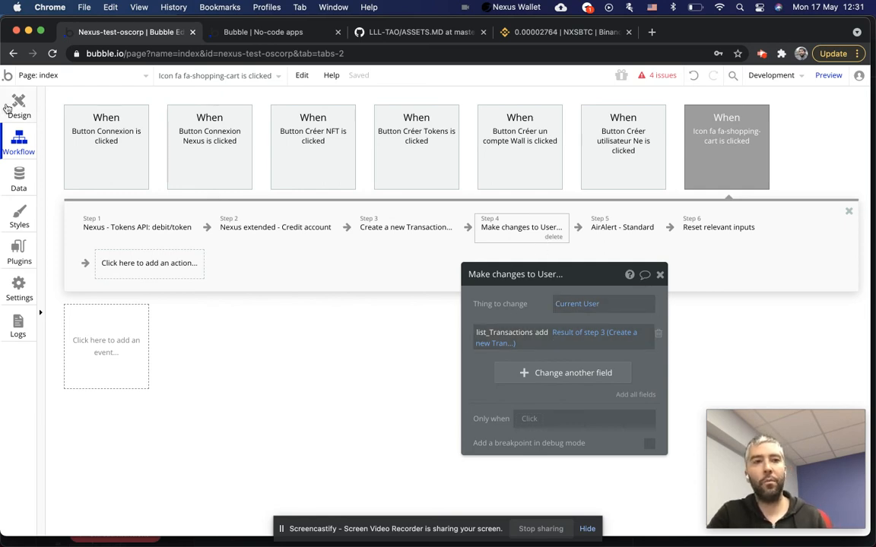
left_click(18, 107)
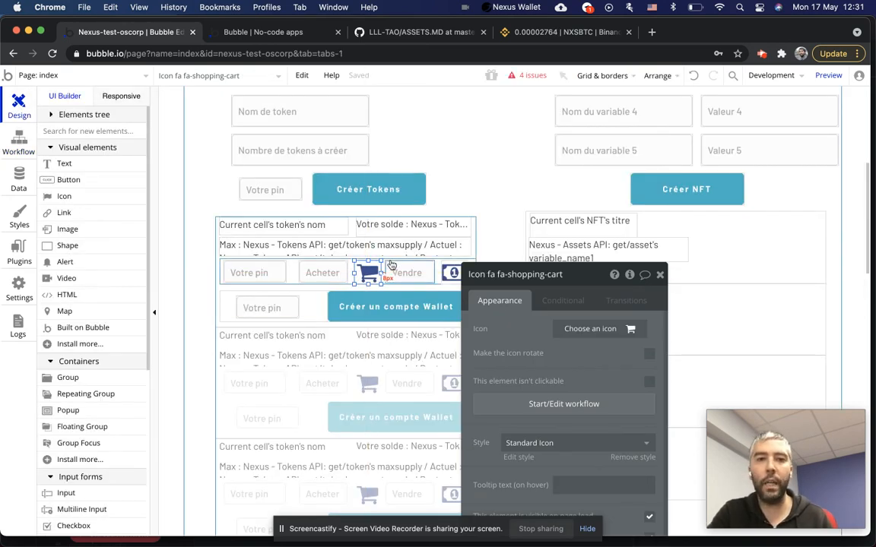
scroll(390, 265, "down", 3)
scroll(399, 243, "up", 2)
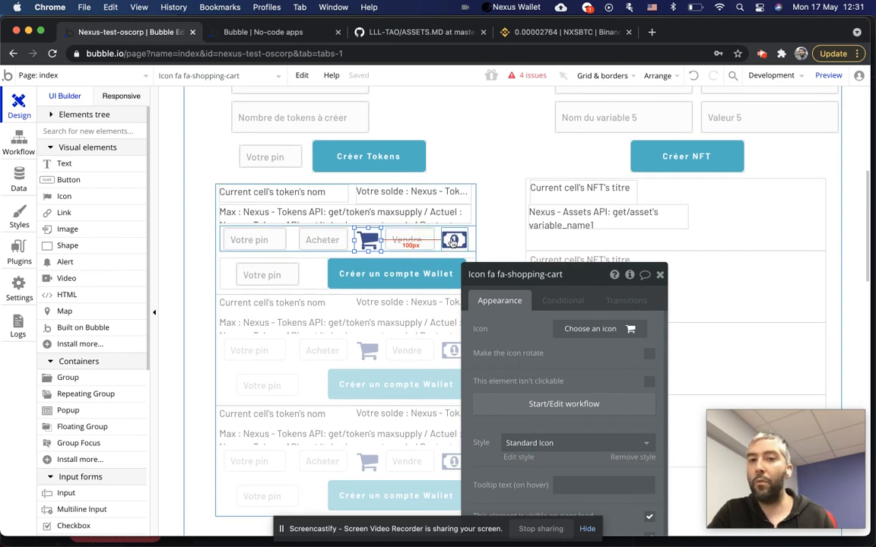
left_click(454, 241)
left_click(408, 240)
left_click(659, 274)
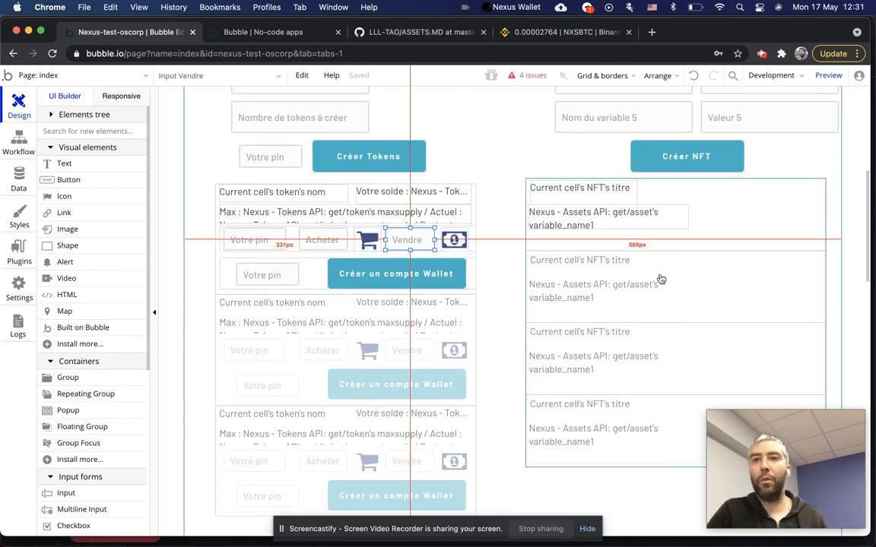
scroll(503, 291, "up", 5)
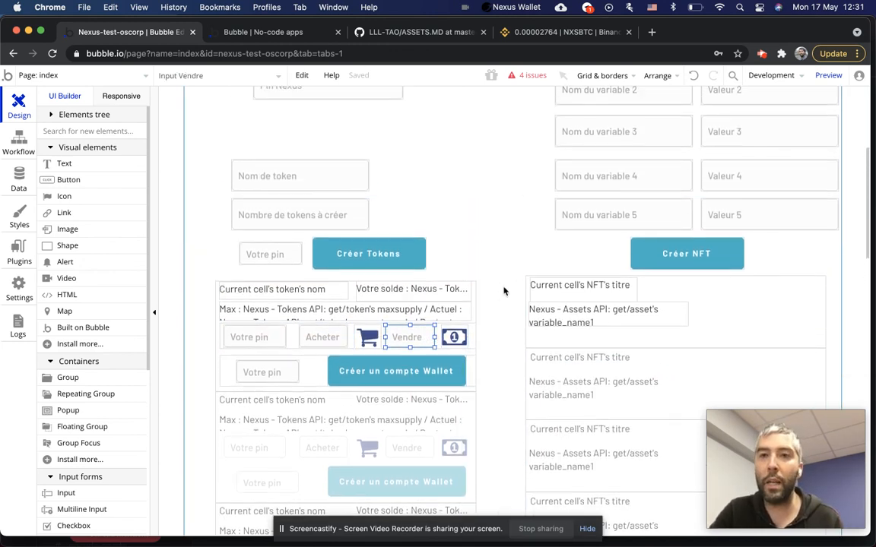
scroll(503, 291, "up", 7)
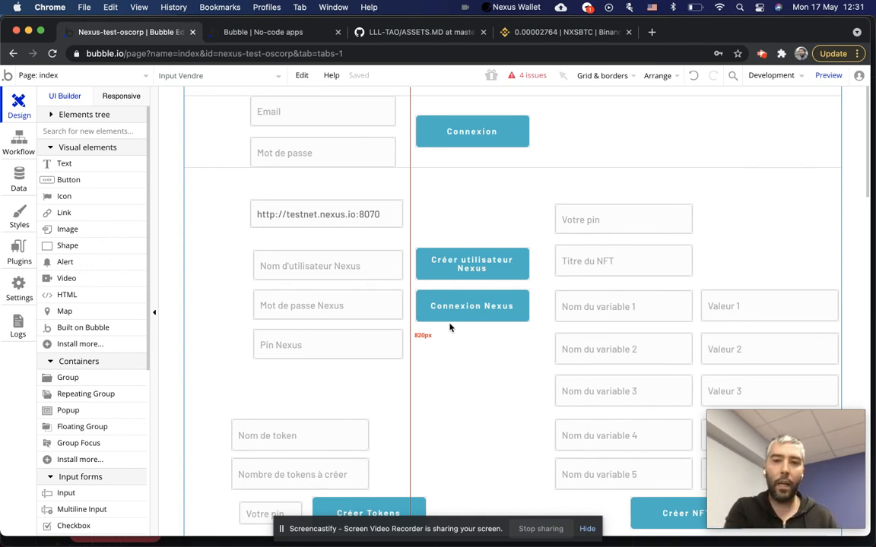
mouse_move(856, 312)
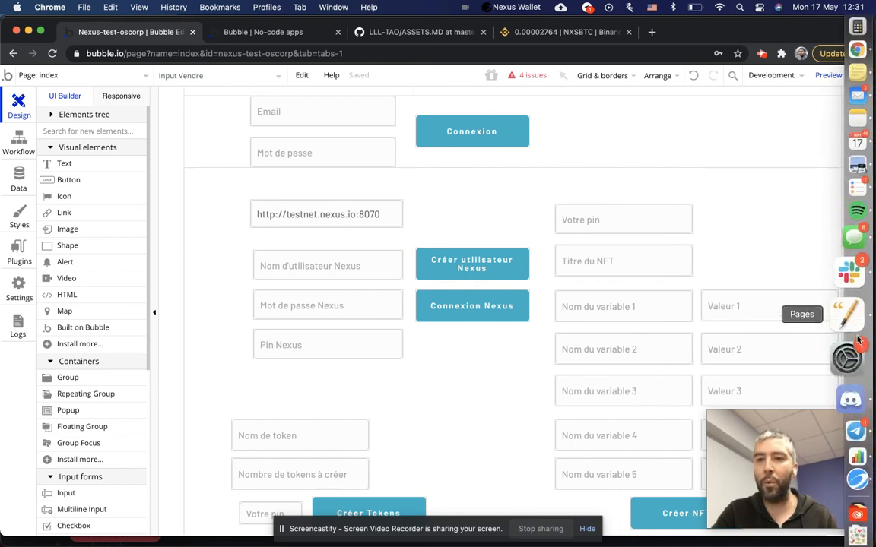
View the Nexus Wallet's 19.96 NXS balance and network globe, then switch back to Bubble.
left_click(848, 437)
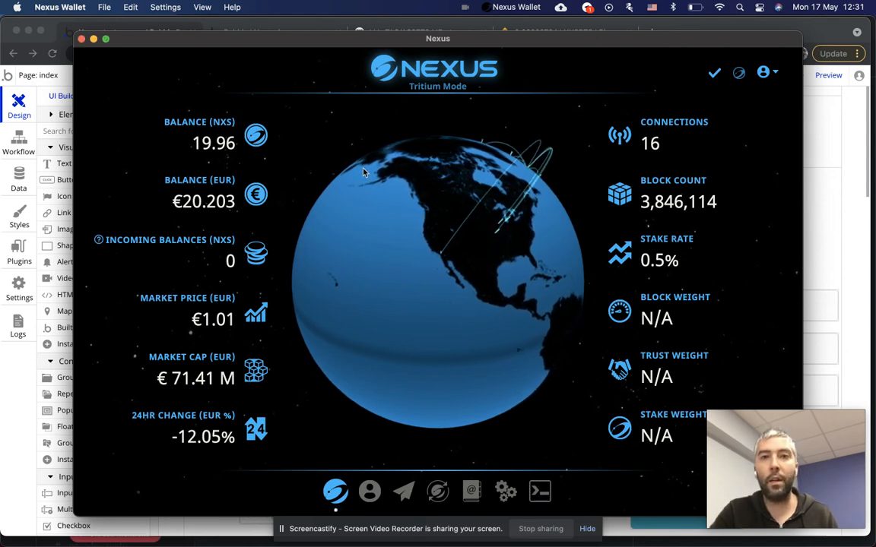
mouse_move(669, 199)
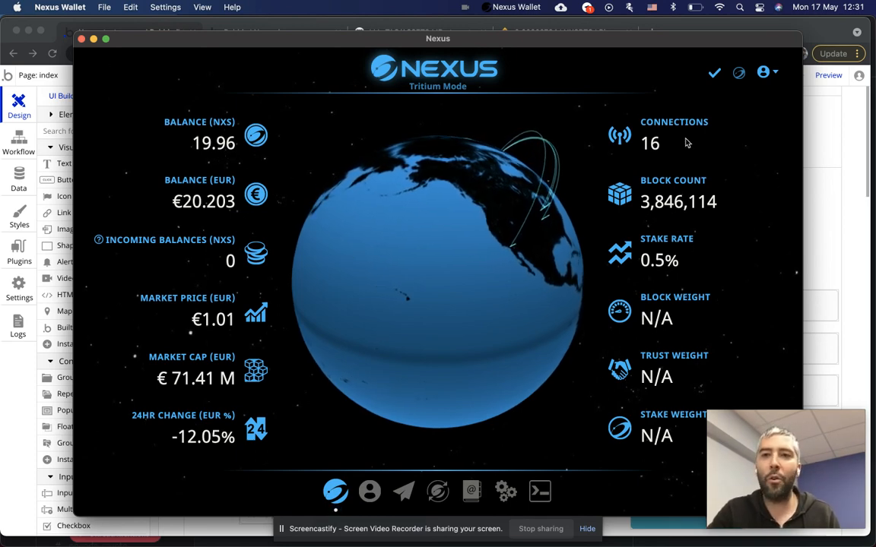
left_click_drag(449, 262, 529, 235)
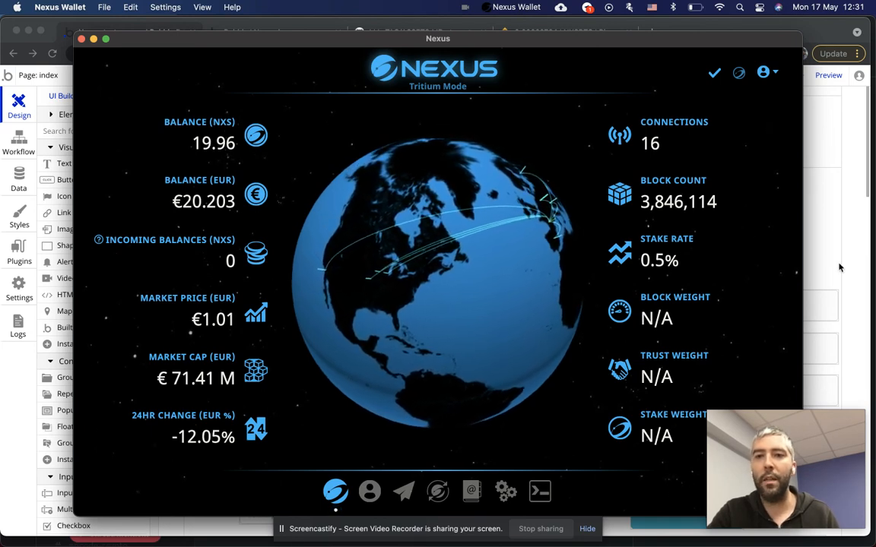
key("super+Tab")
scroll(406, 350, "down", 3)
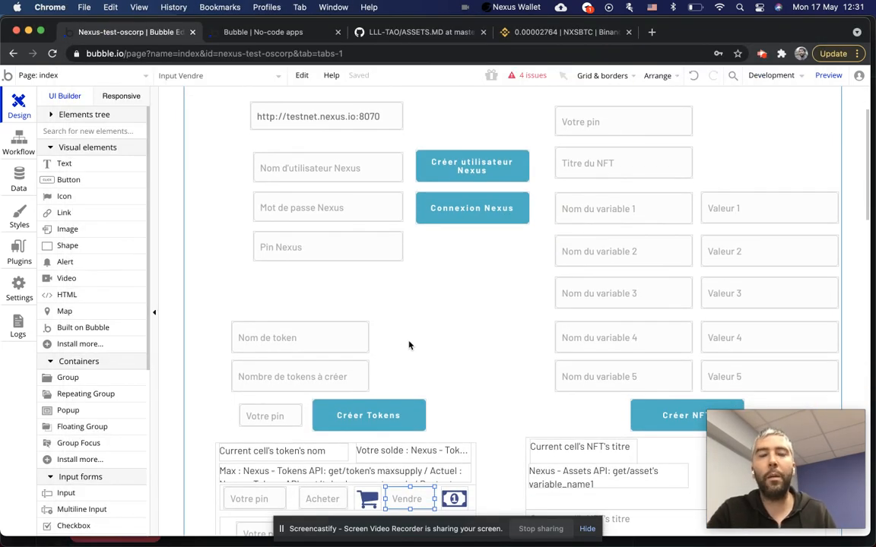
scroll(408, 346, "up", 3)
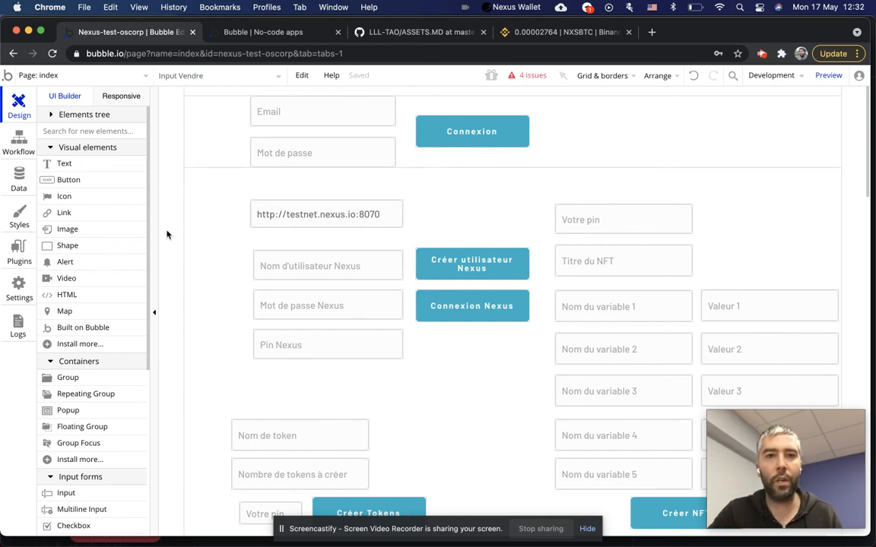
scroll(342, 299, "down", 3)
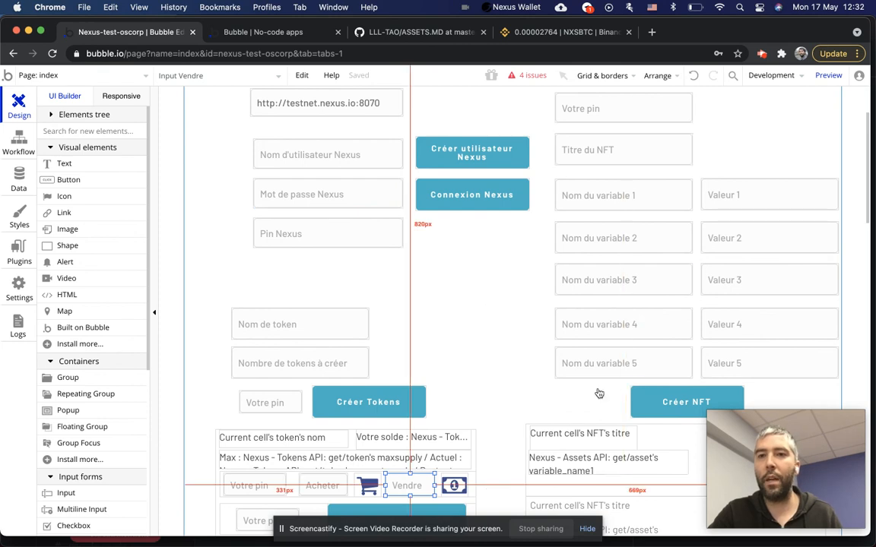
scroll(406, 319, "down", 5)
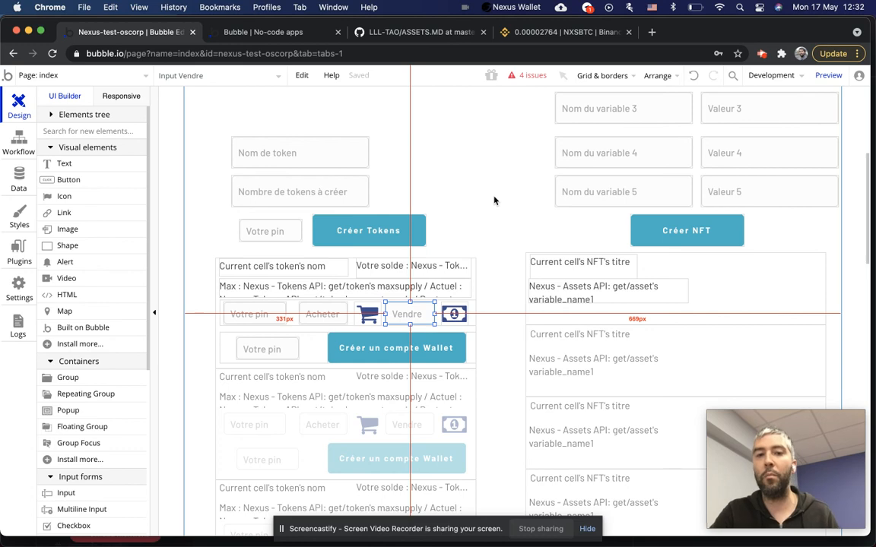
scroll(495, 199, "up", 5)
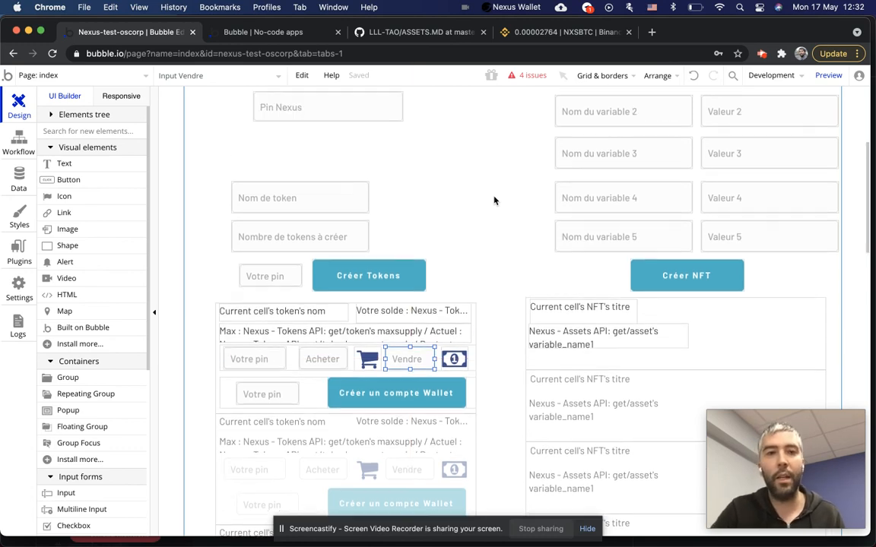
scroll(316, 207, "down", 5)
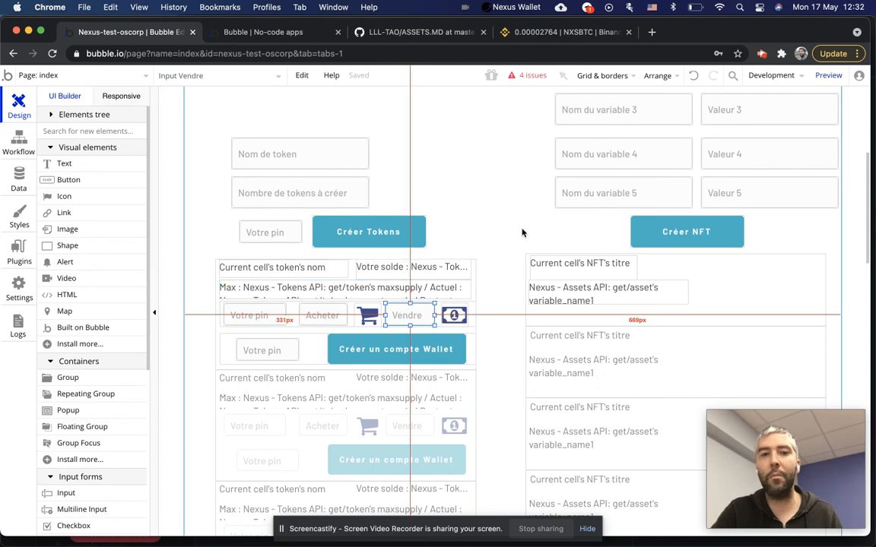
scroll(468, 213, "down", 3)
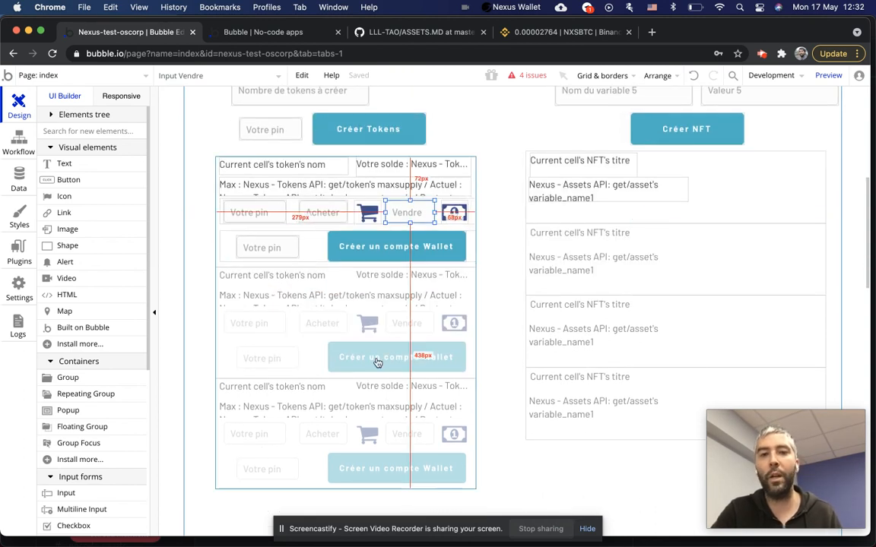
scroll(459, 199, "up", 3)
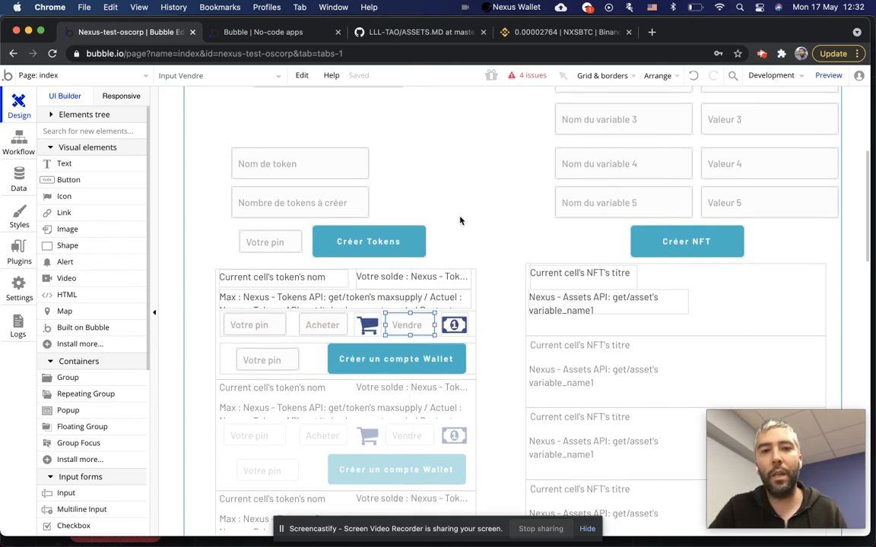
scroll(493, 253, "down", 3)
scroll(495, 301, "up", 4)
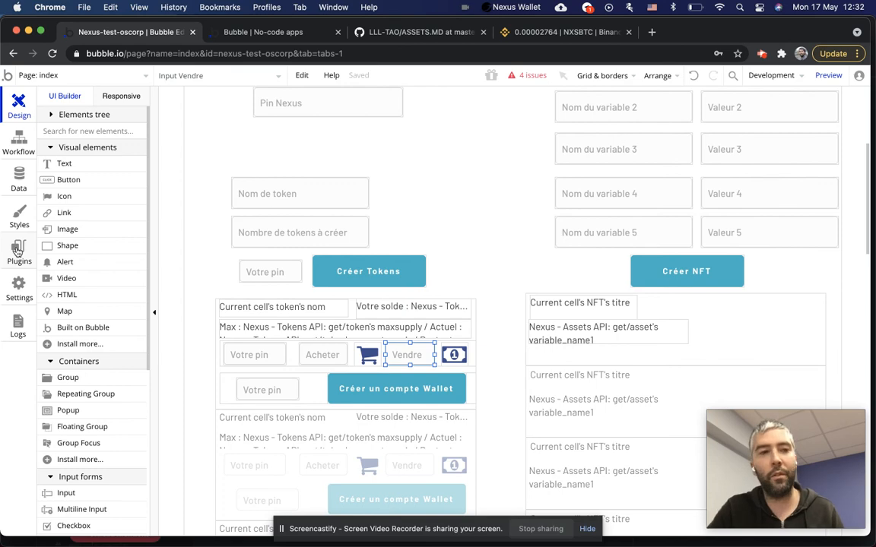
scroll(499, 275, "up", 2)
scroll(499, 275, "up", 3)
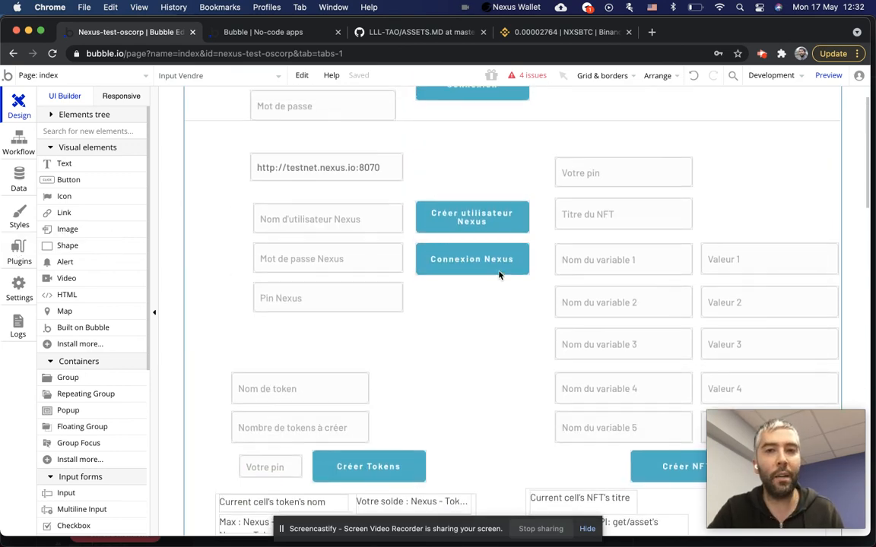
scroll(498, 304, "down", 7)
scroll(498, 320, "down", 1)
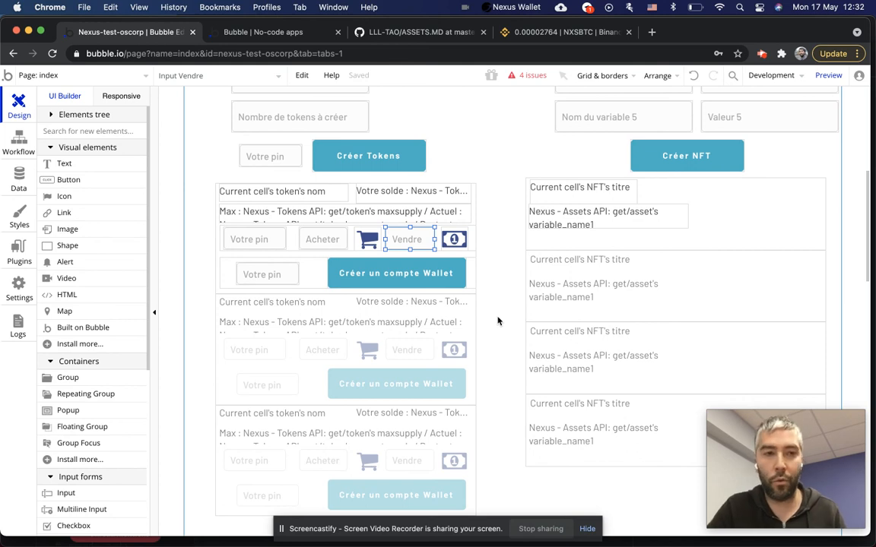
scroll(497, 321, "up", 8)
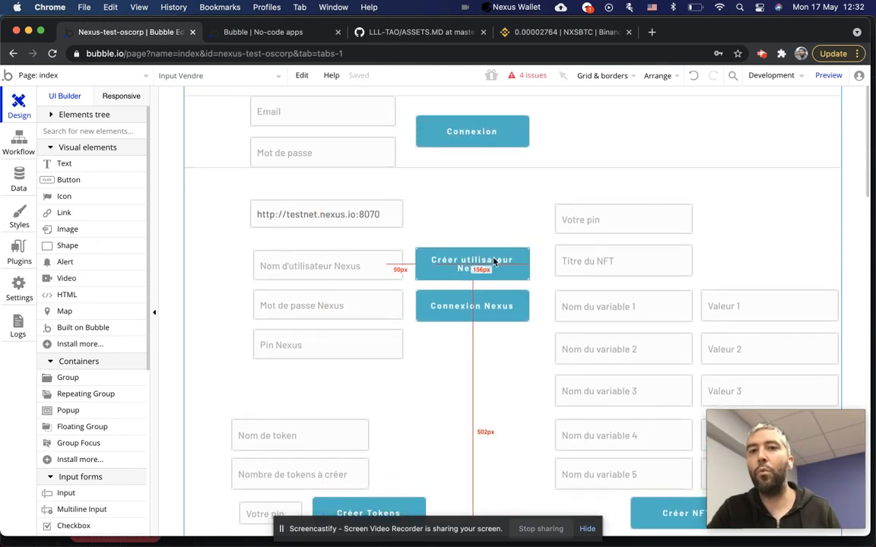
scroll(492, 260, "down", 3)
scroll(489, 409, "down", 4)
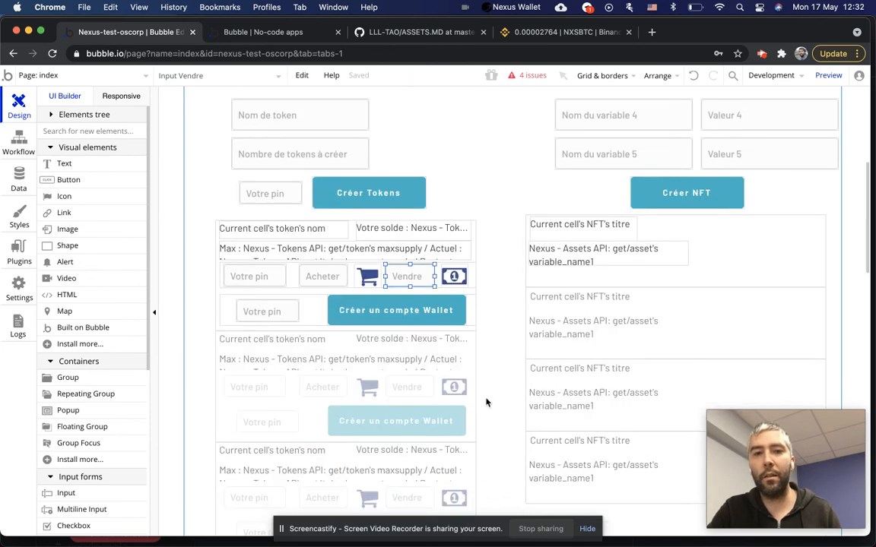
scroll(503, 270, "up", 5)
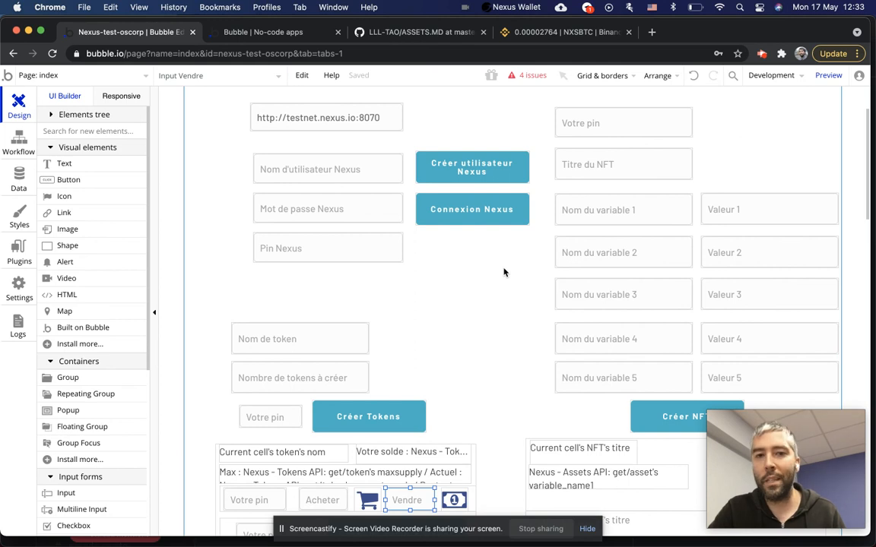
scroll(503, 272, "down", 5)
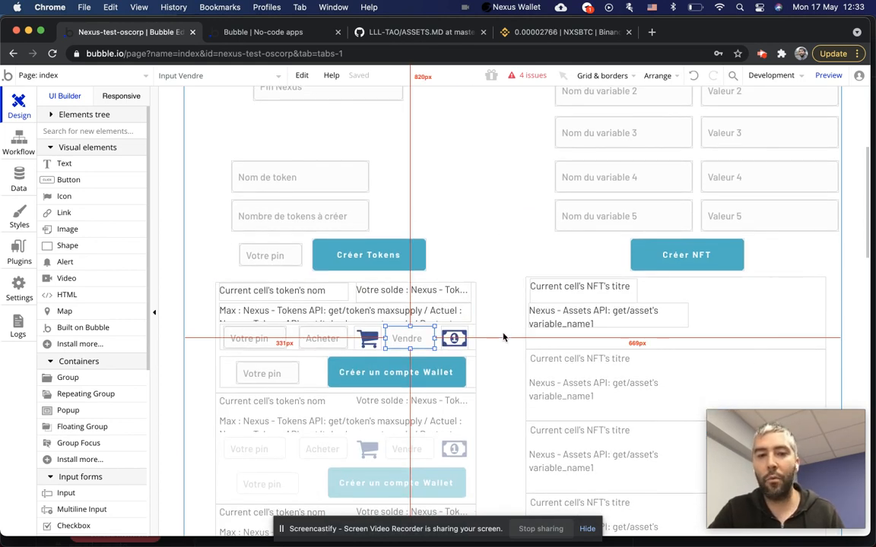
scroll(503, 337, "up", 8)
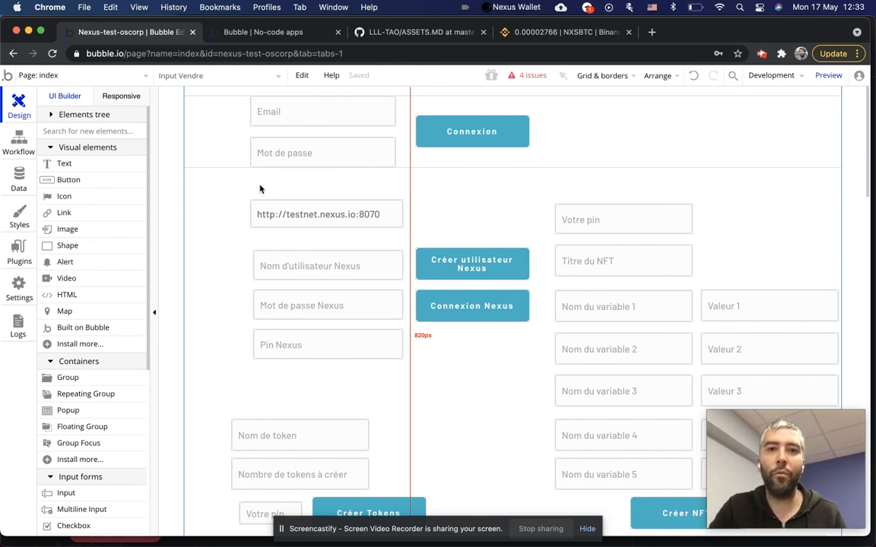
scroll(440, 187, "down", 5)
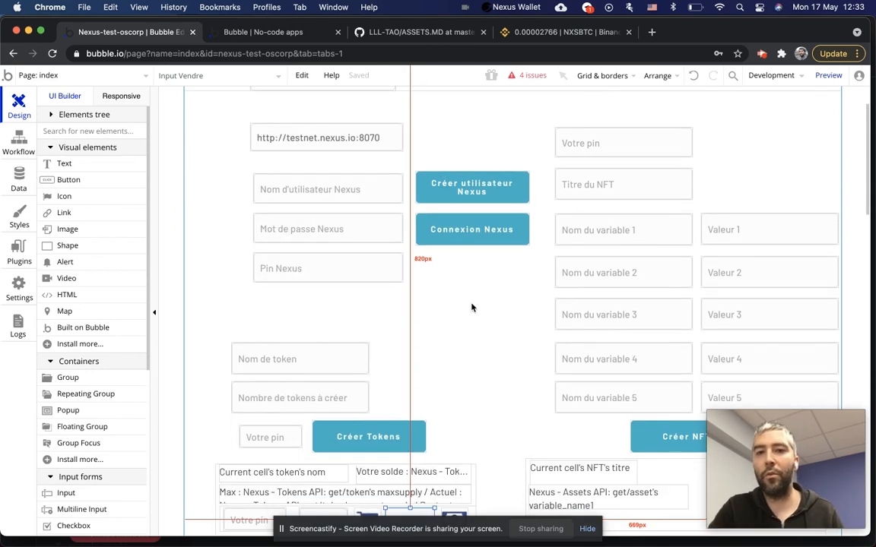
scroll(499, 354, "down", 3)
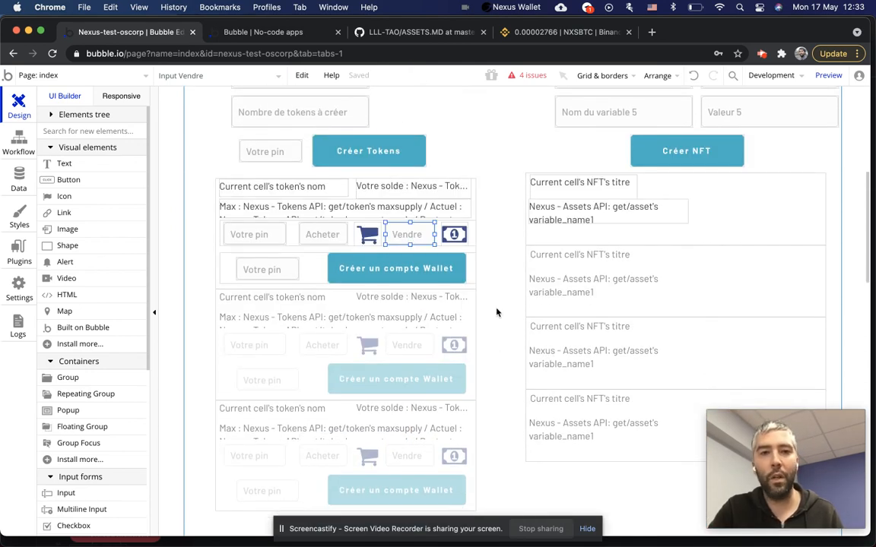
scroll(498, 310, "down", 2)
scroll(495, 344, "up", 2)
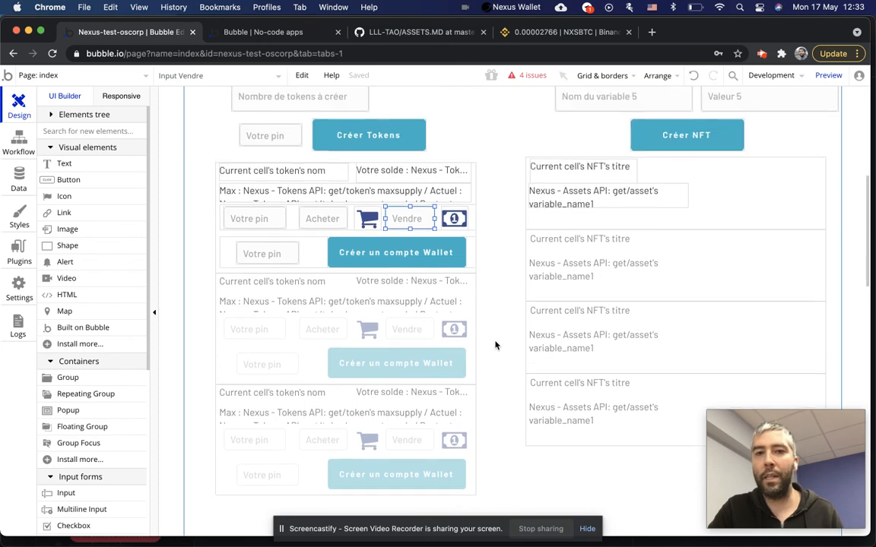
scroll(498, 334, "up", 8)
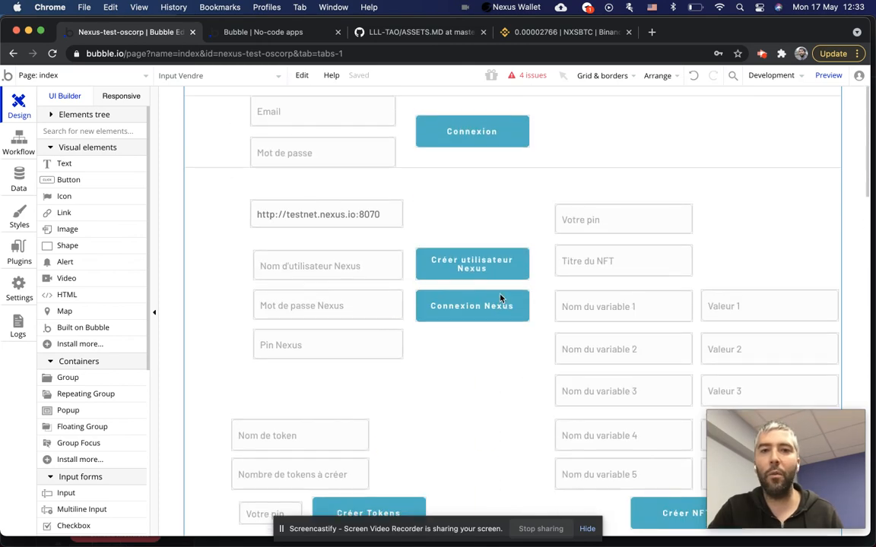
scroll(482, 302, "down", 2)
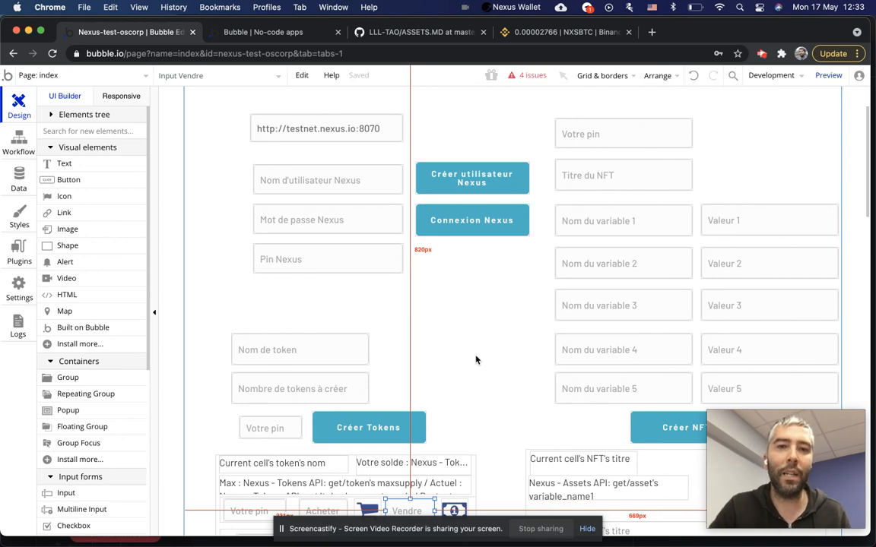
left_click(335, 126)
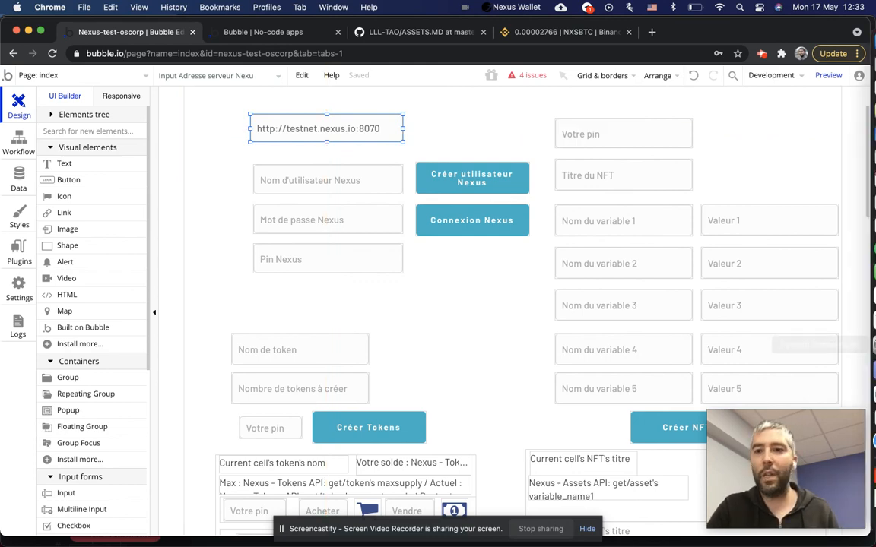
Check the Nexus Wallet, go back to Chrome, and close the Binance NXSBTC tab.
left_click(855, 442)
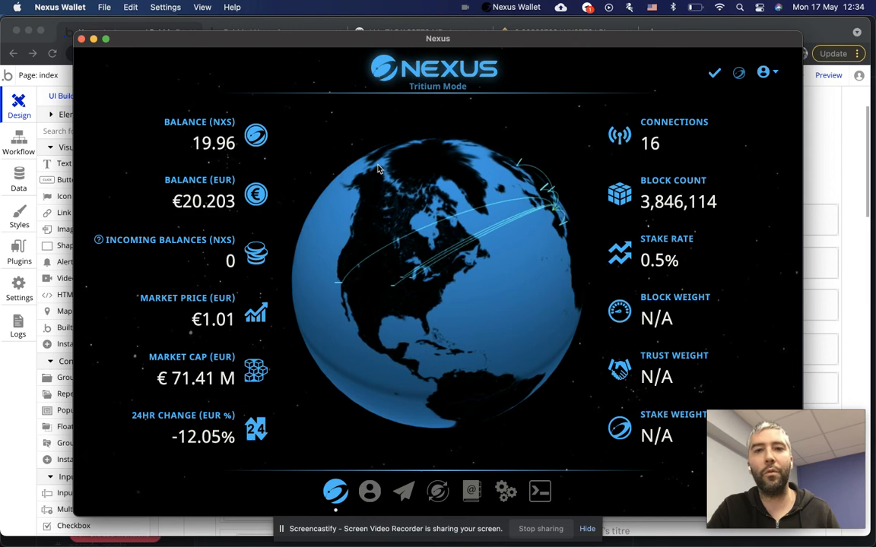
left_click(832, 162)
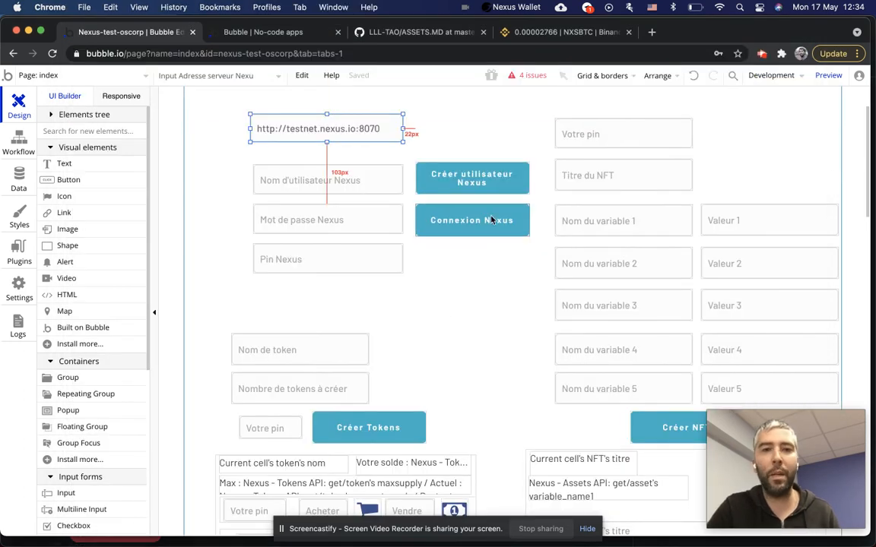
scroll(441, 327, "up", 4)
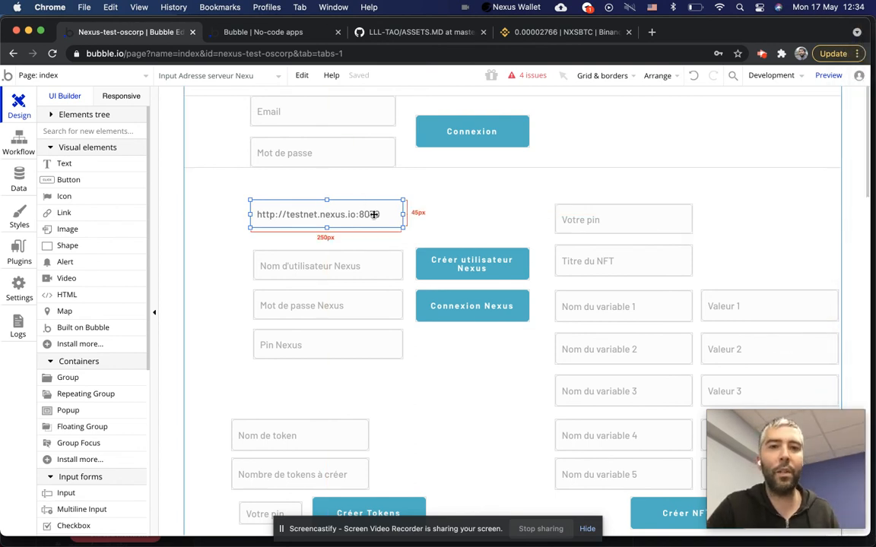
left_click(629, 33)
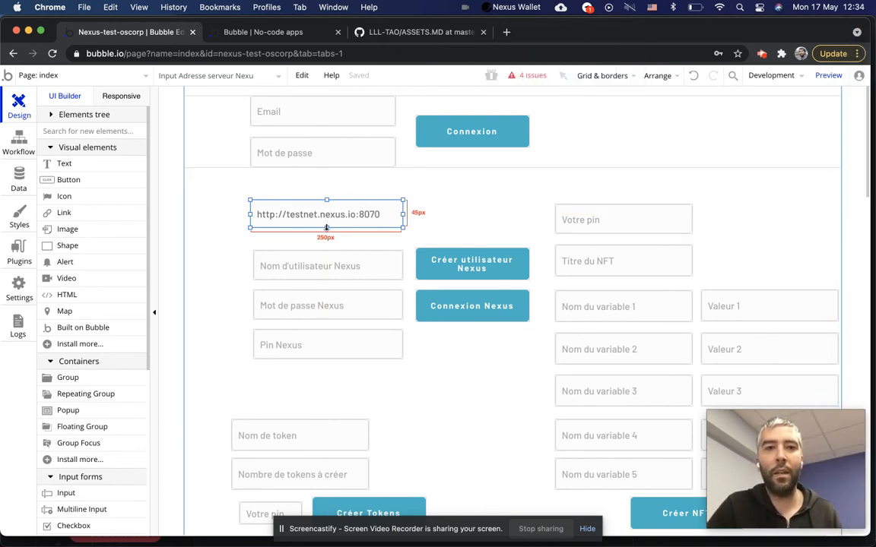
scroll(466, 295, "down", 7)
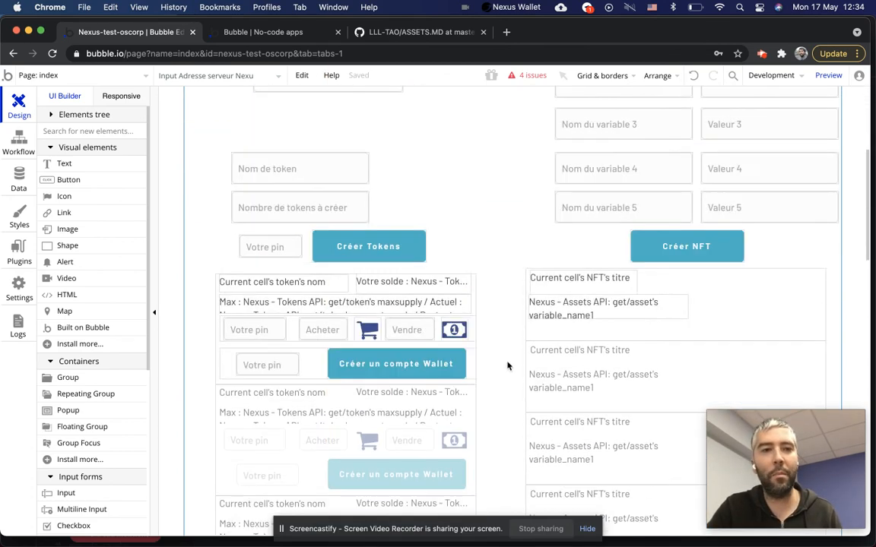
scroll(508, 365, "up", 7)
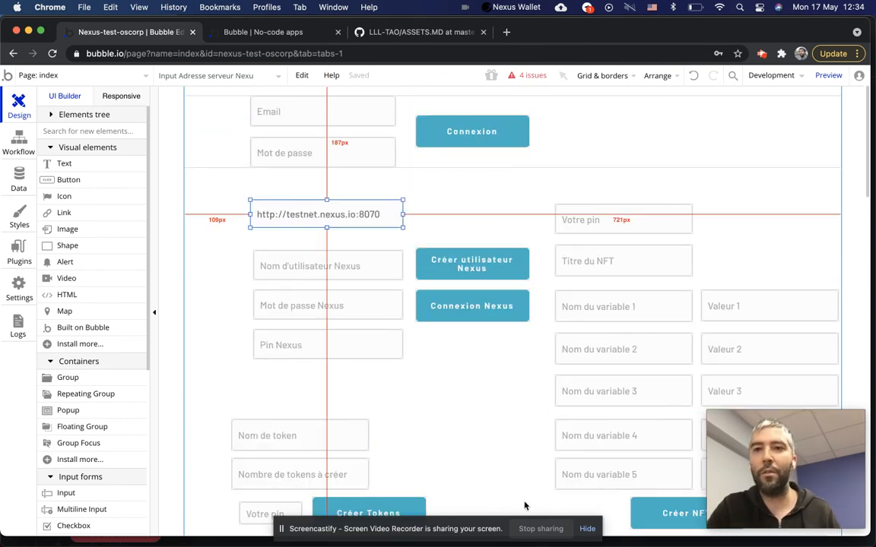